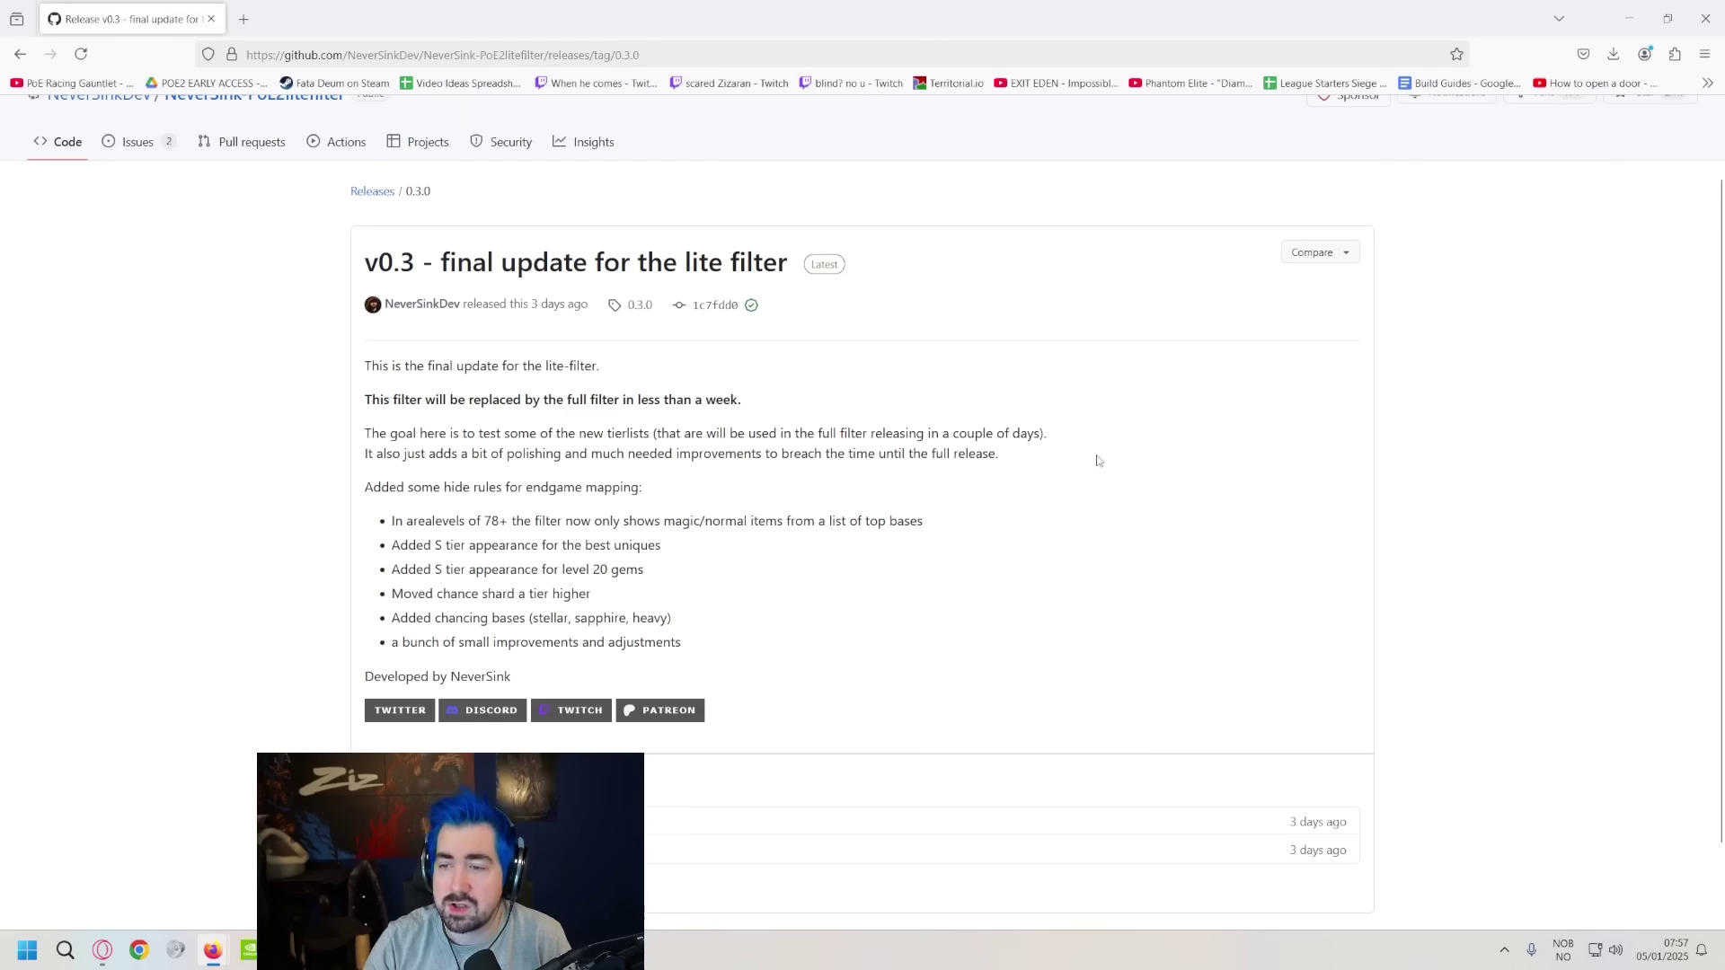
- Open the Path of Exile 2 item filter folder from the game's Options menu
scroll(628, 629, "down", 2)
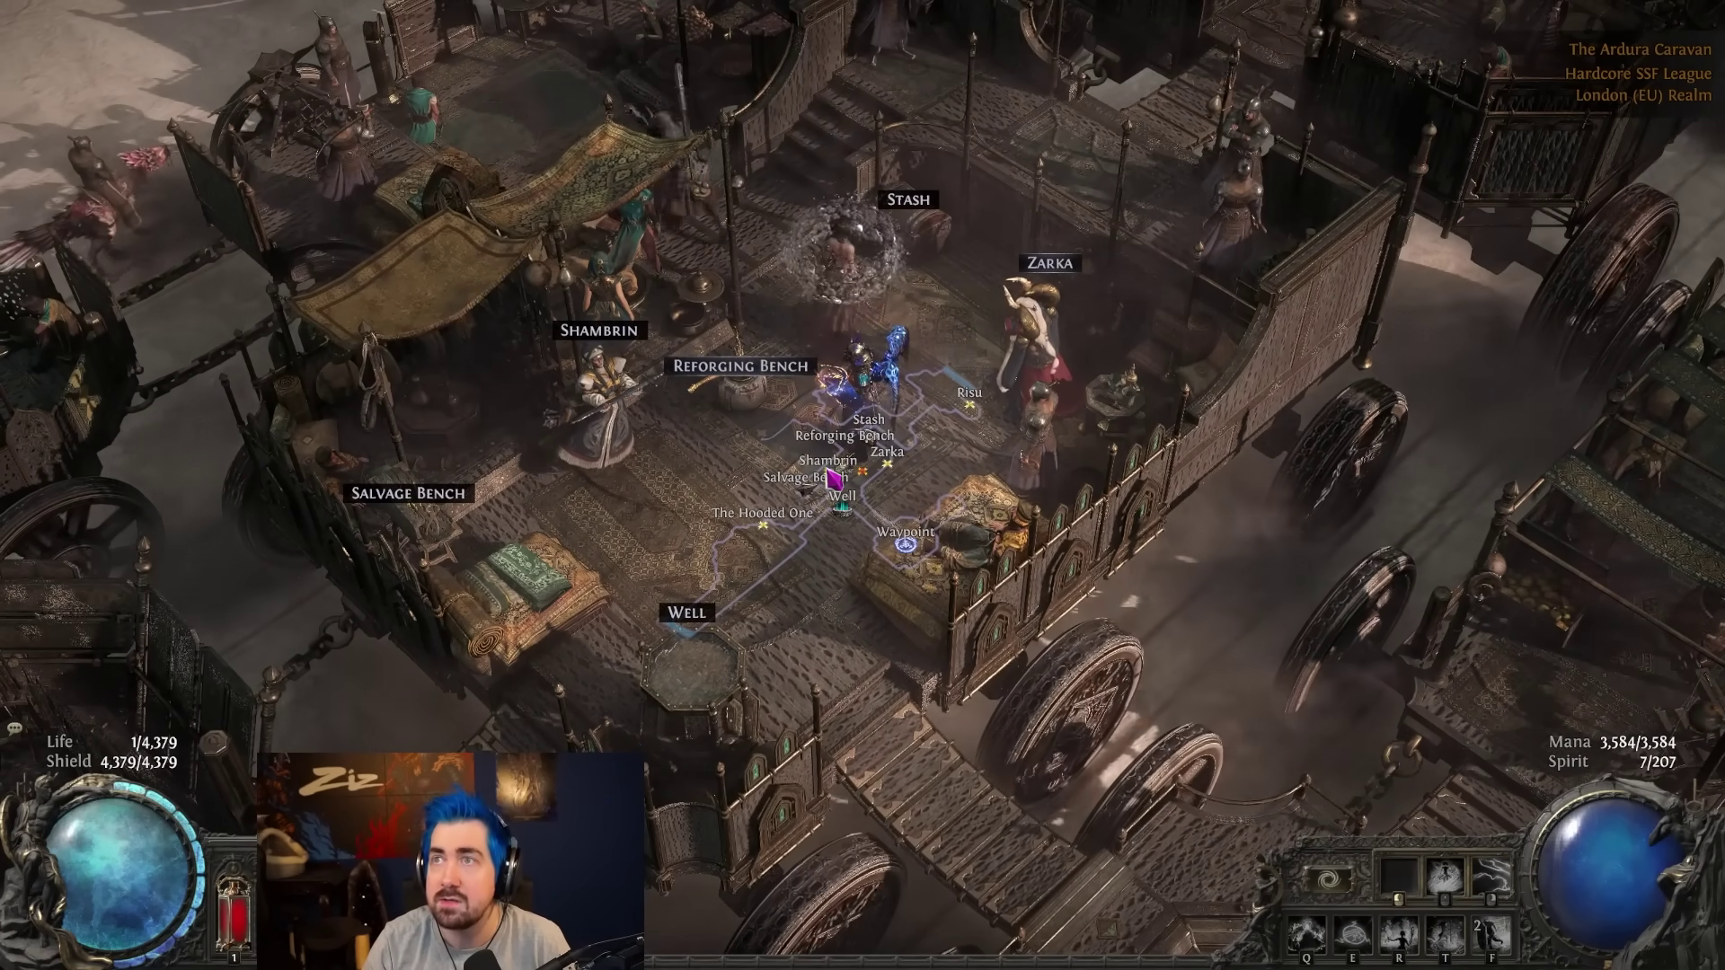
key("Escape")
left_click(788, 303)
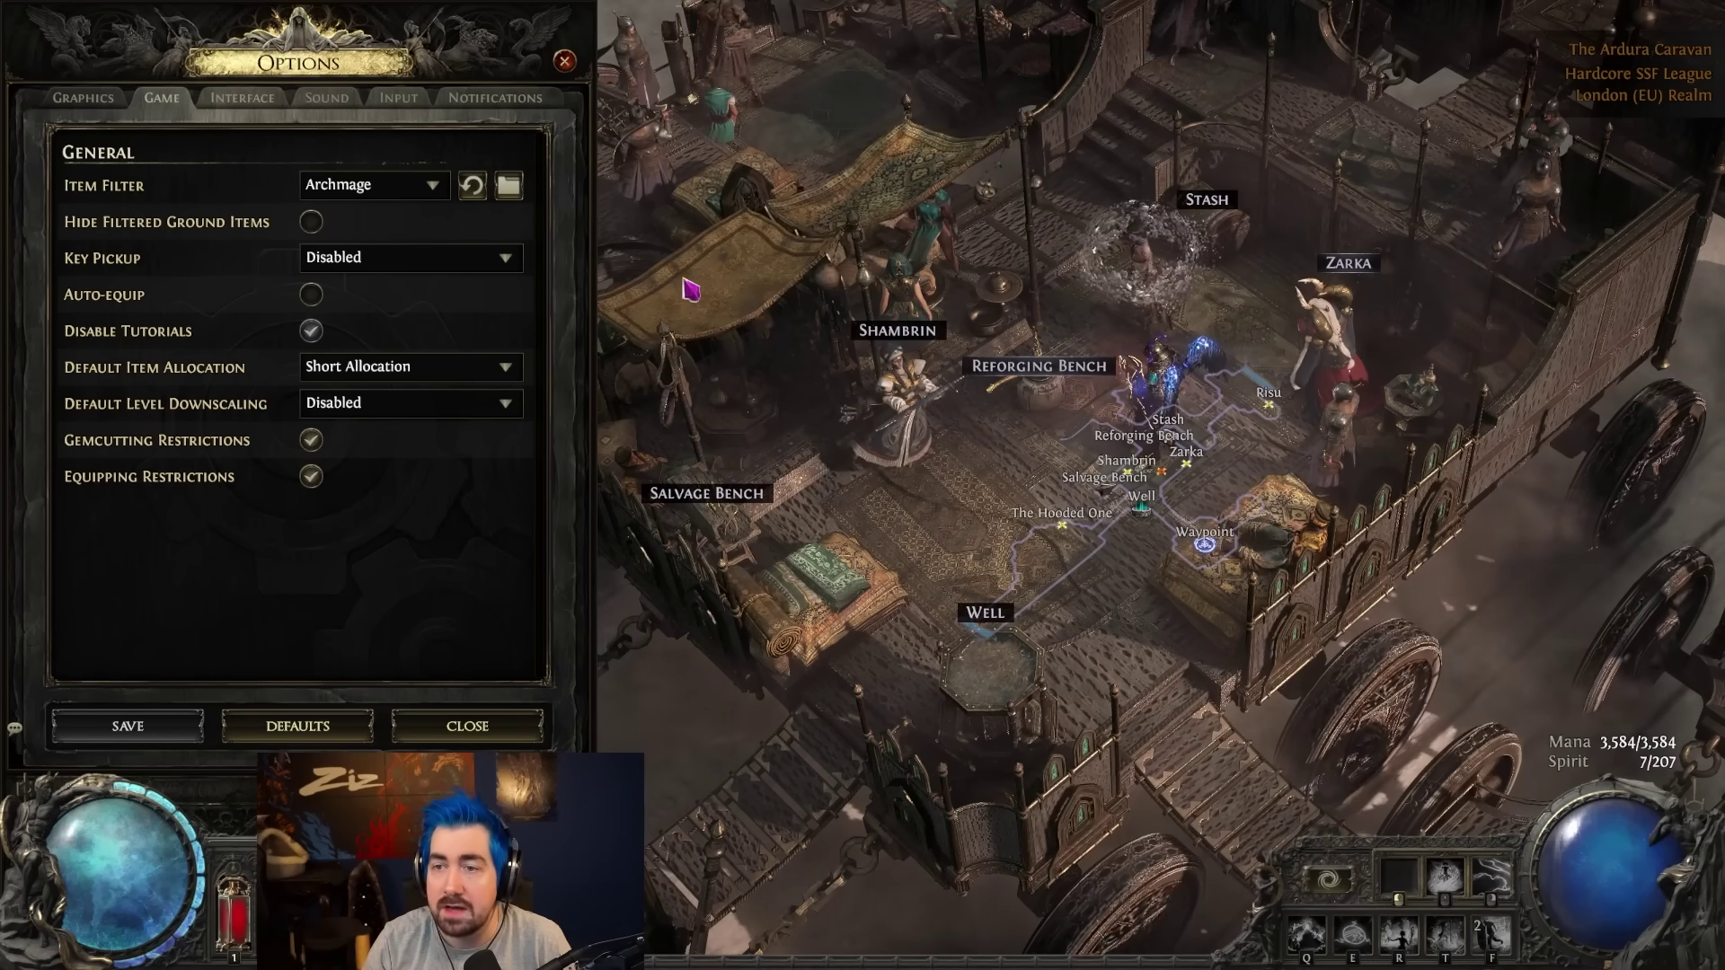
left_click(515, 200)
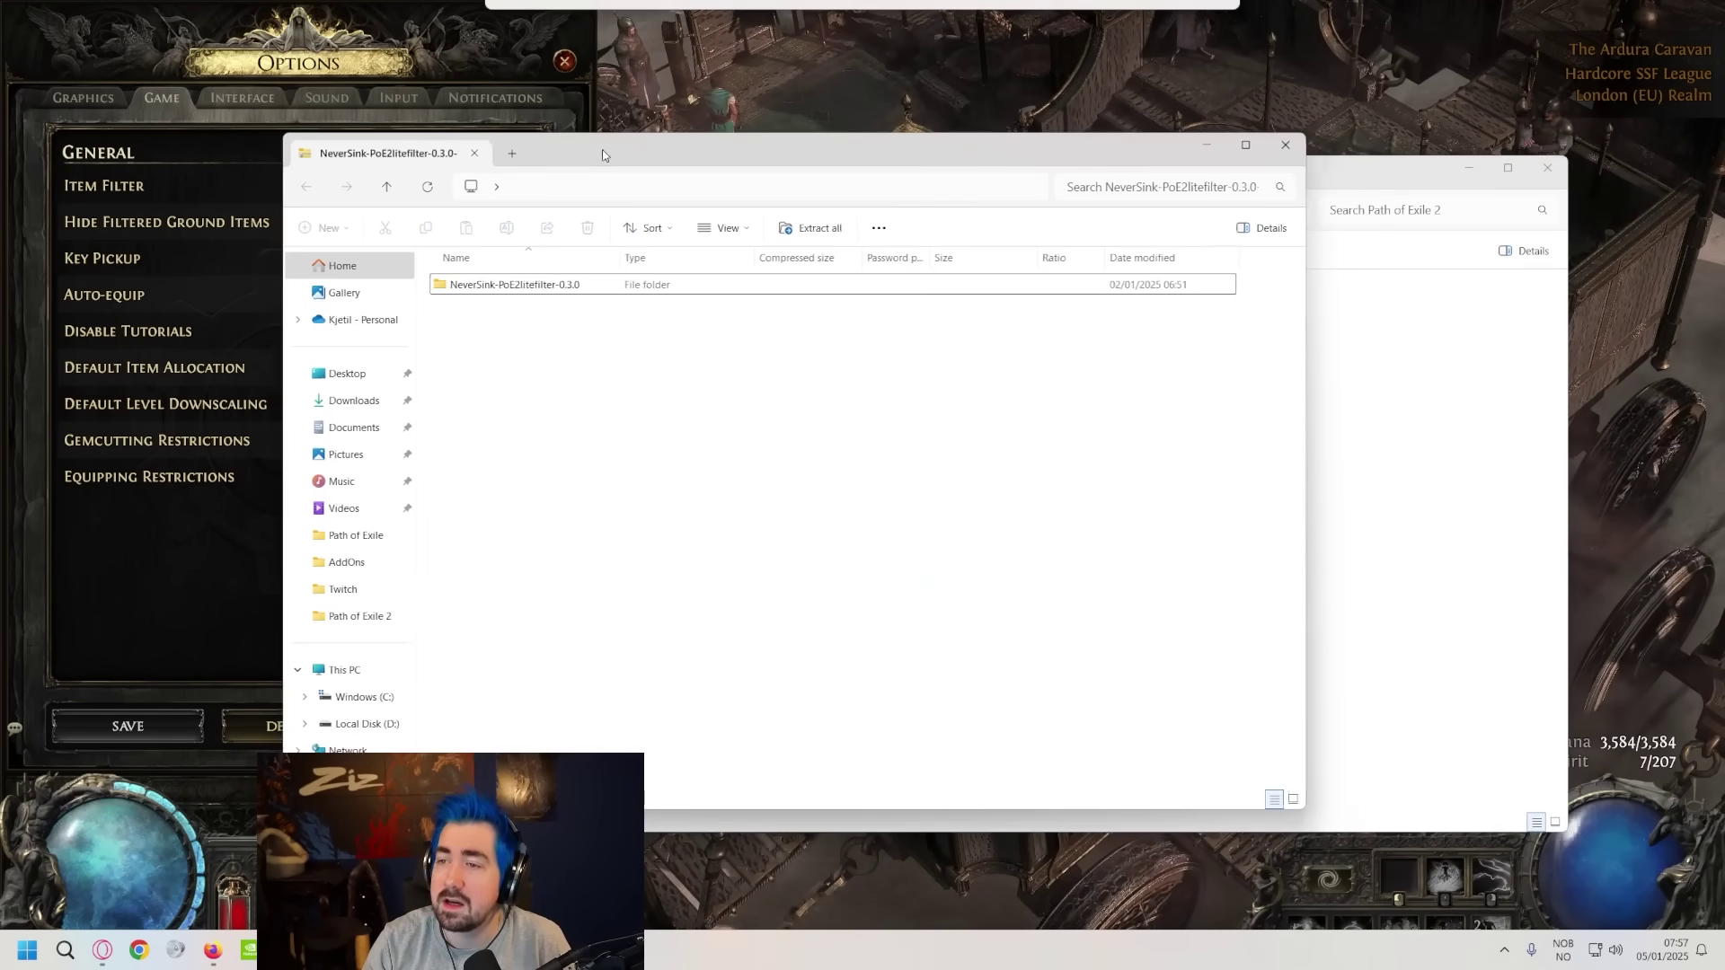
- Arrange the NeverSink archive beside the filter folder, then close the archive and Folder Options
left_click_drag(602, 149, 465, 169)
double_click(424, 306)
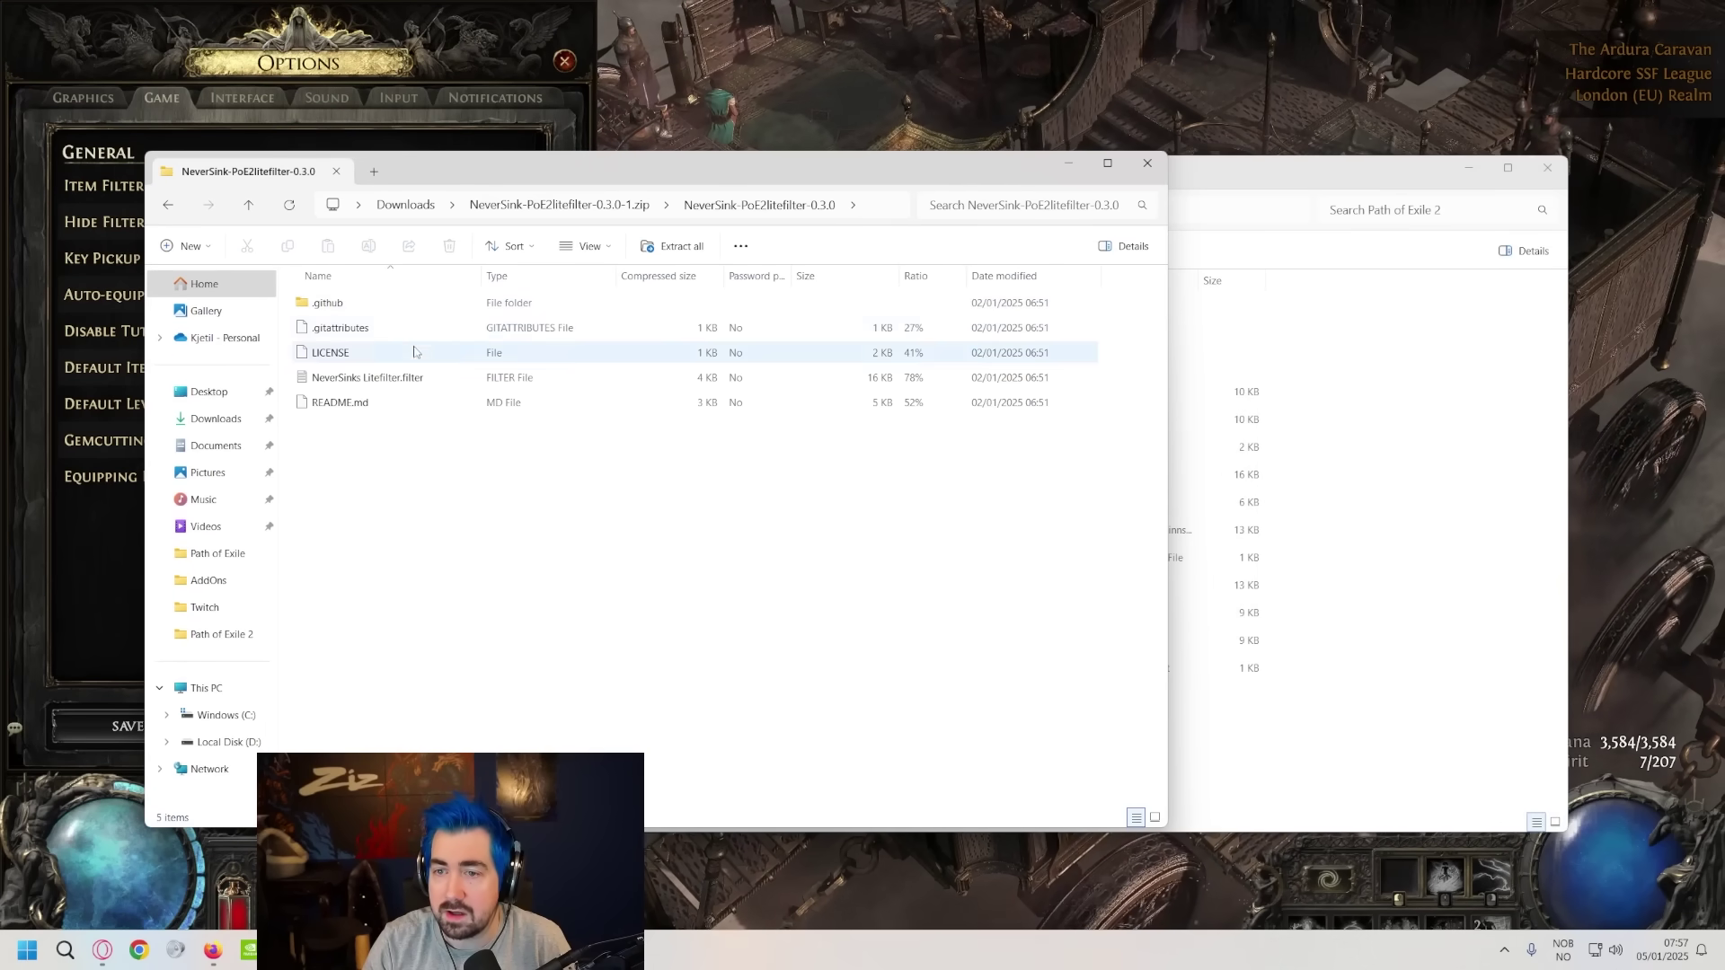
left_click(417, 377)
left_click_drag(1255, 176, 1415, 170)
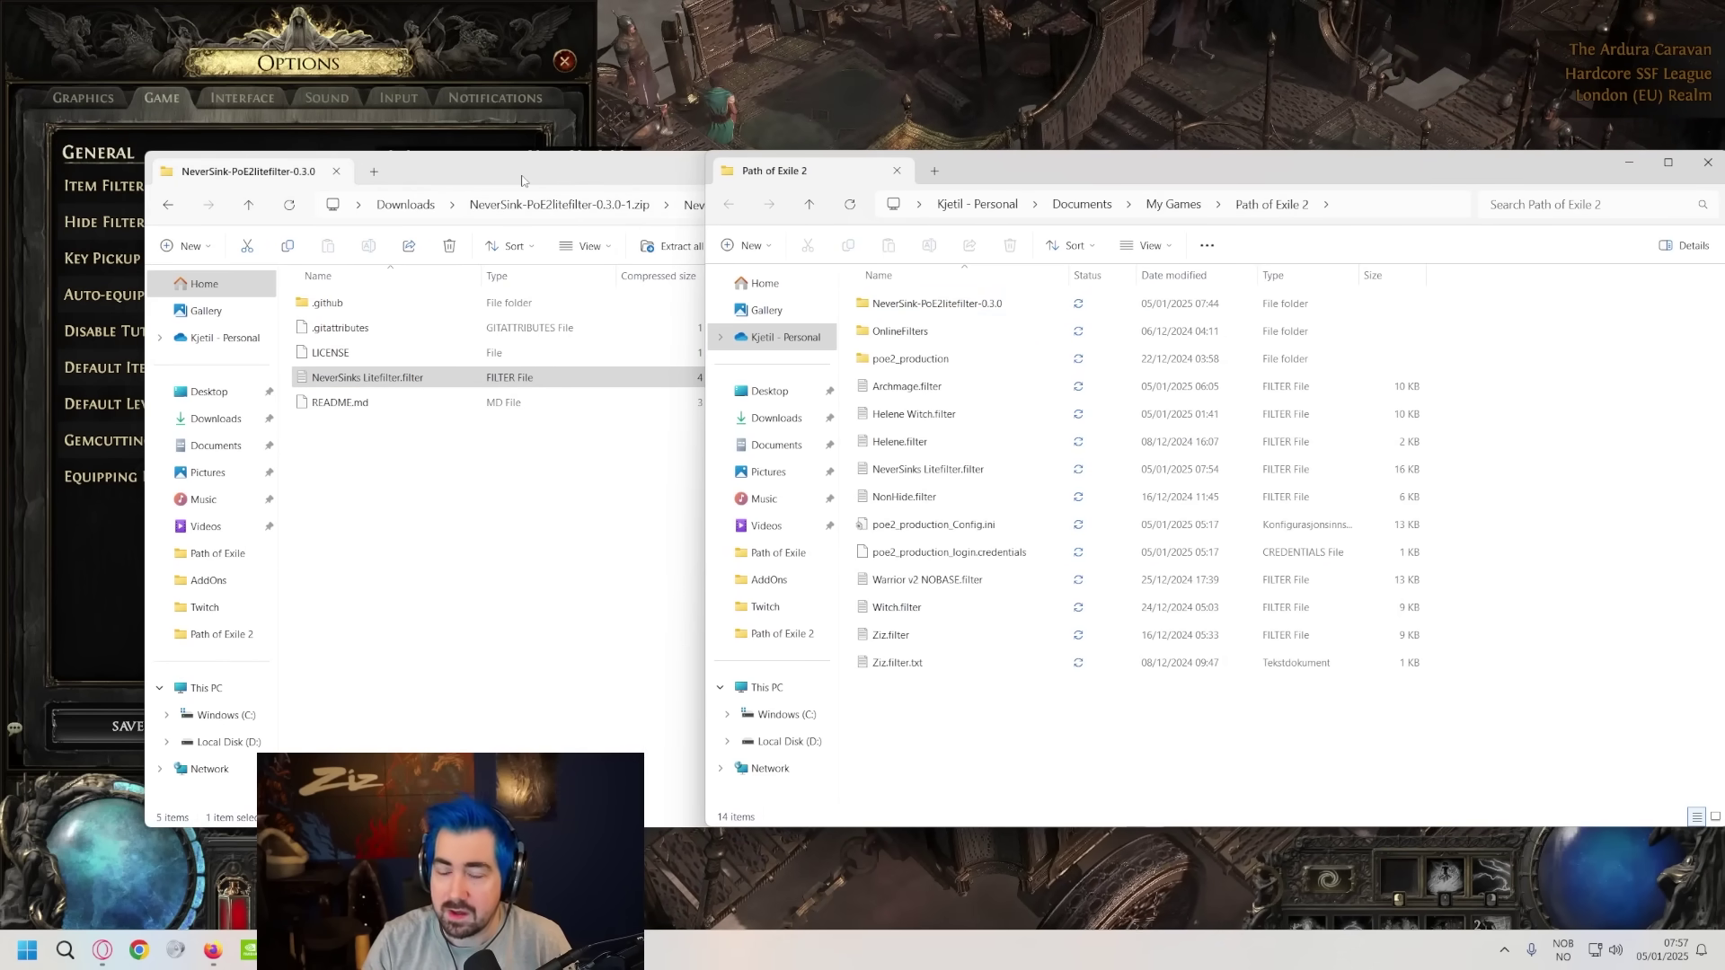
left_click_drag(522, 180, 467, 174)
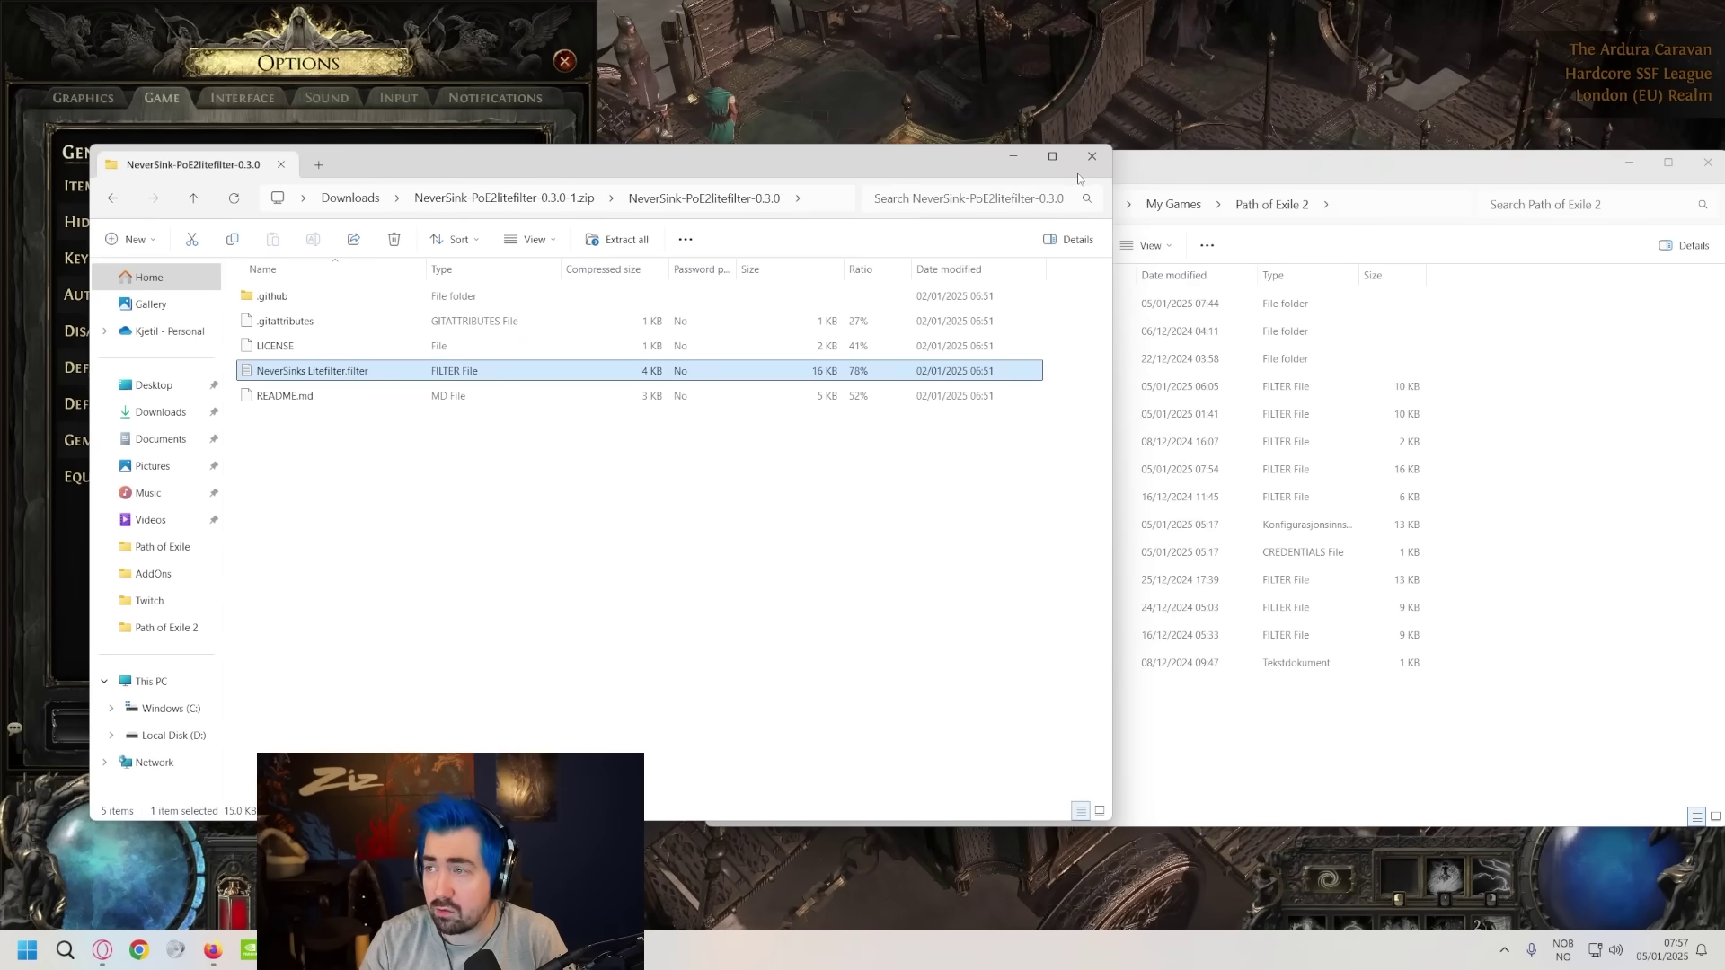
left_click(1092, 162)
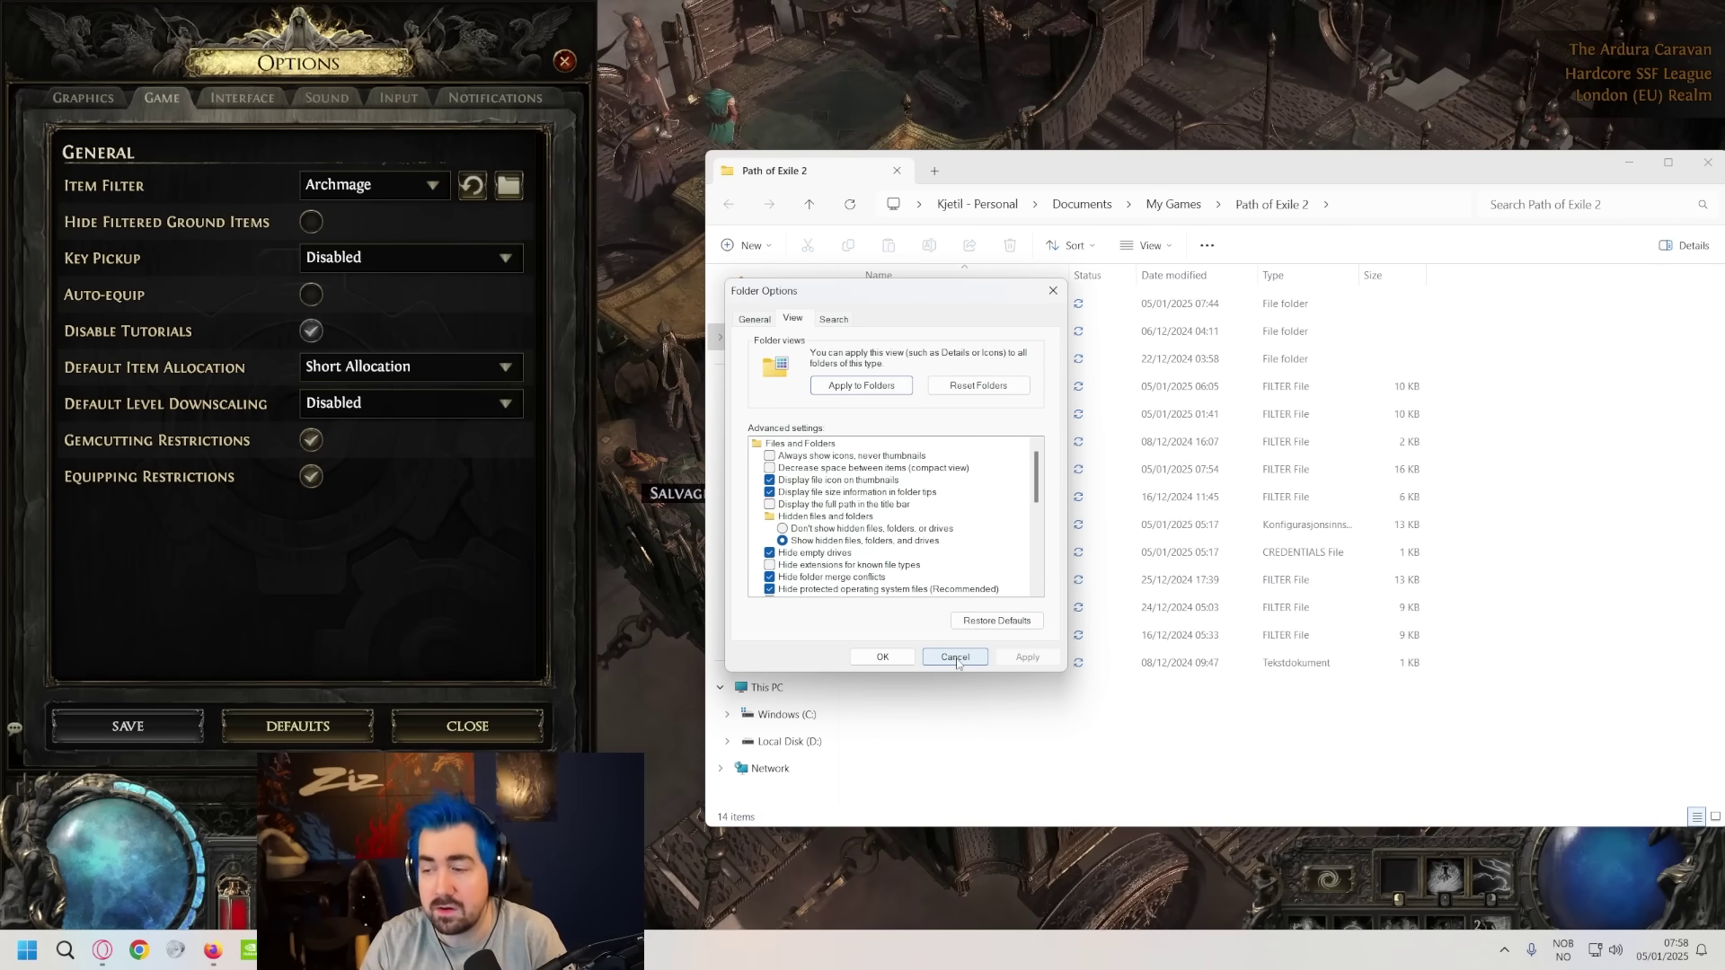
left_click(956, 658)
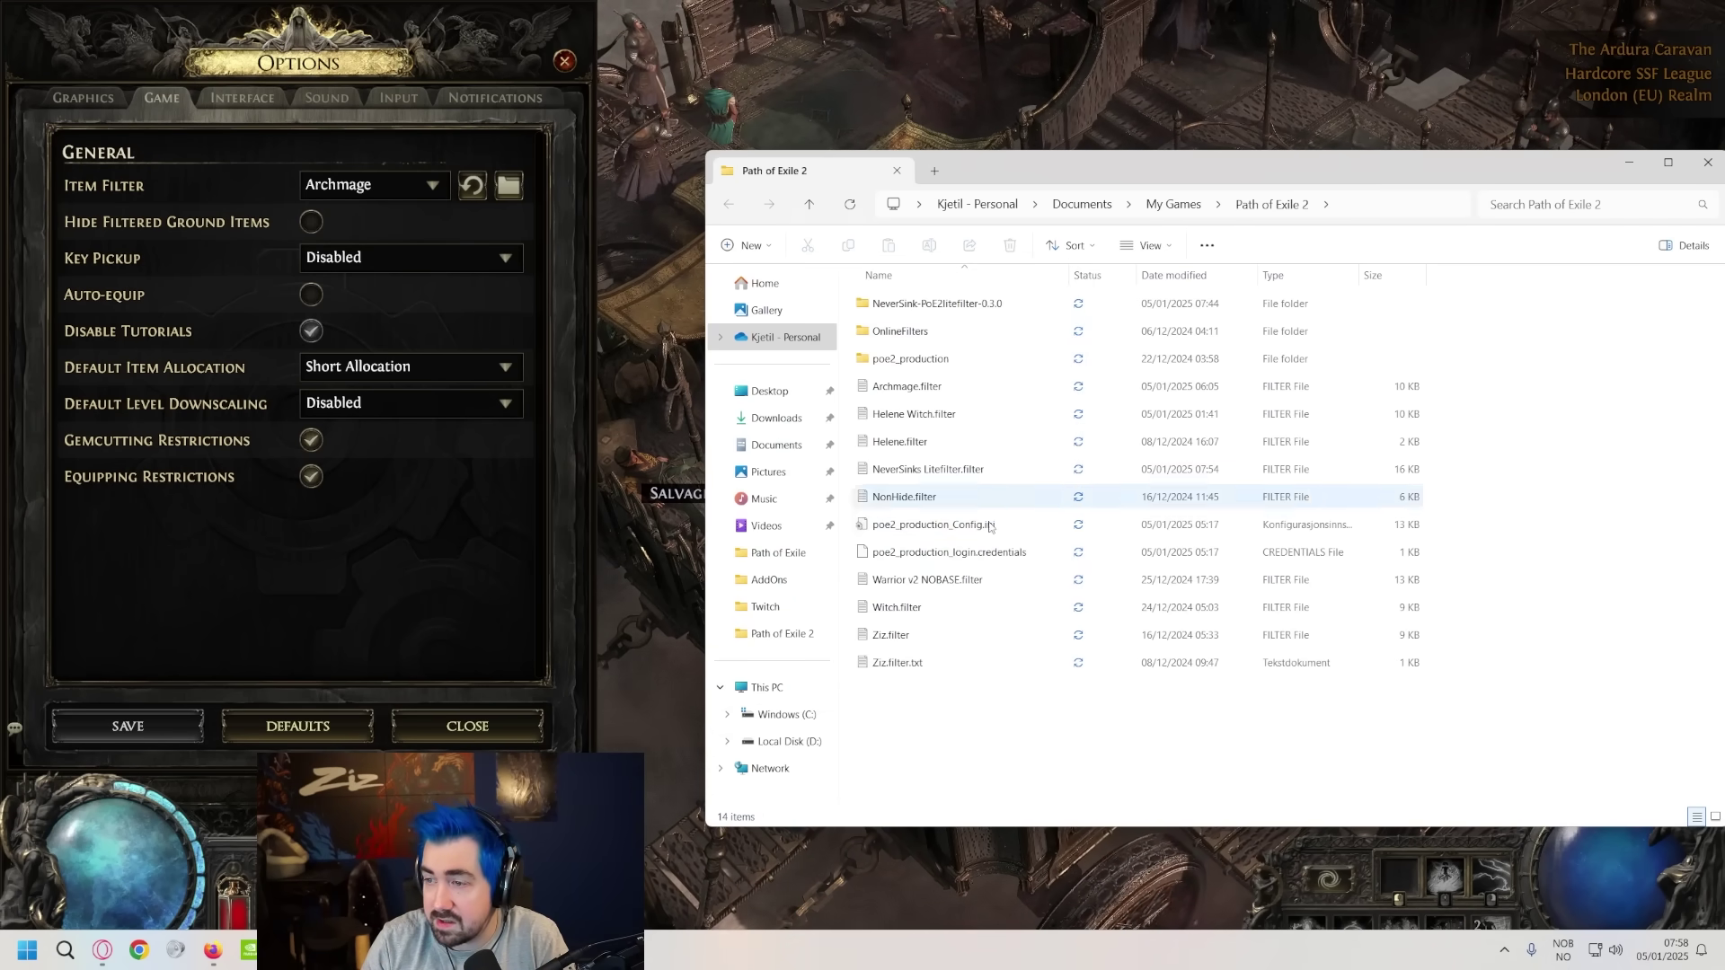
- Choose NeverSinks Litefilter as the item filter, reload it, save, and close Options
left_click(418, 187)
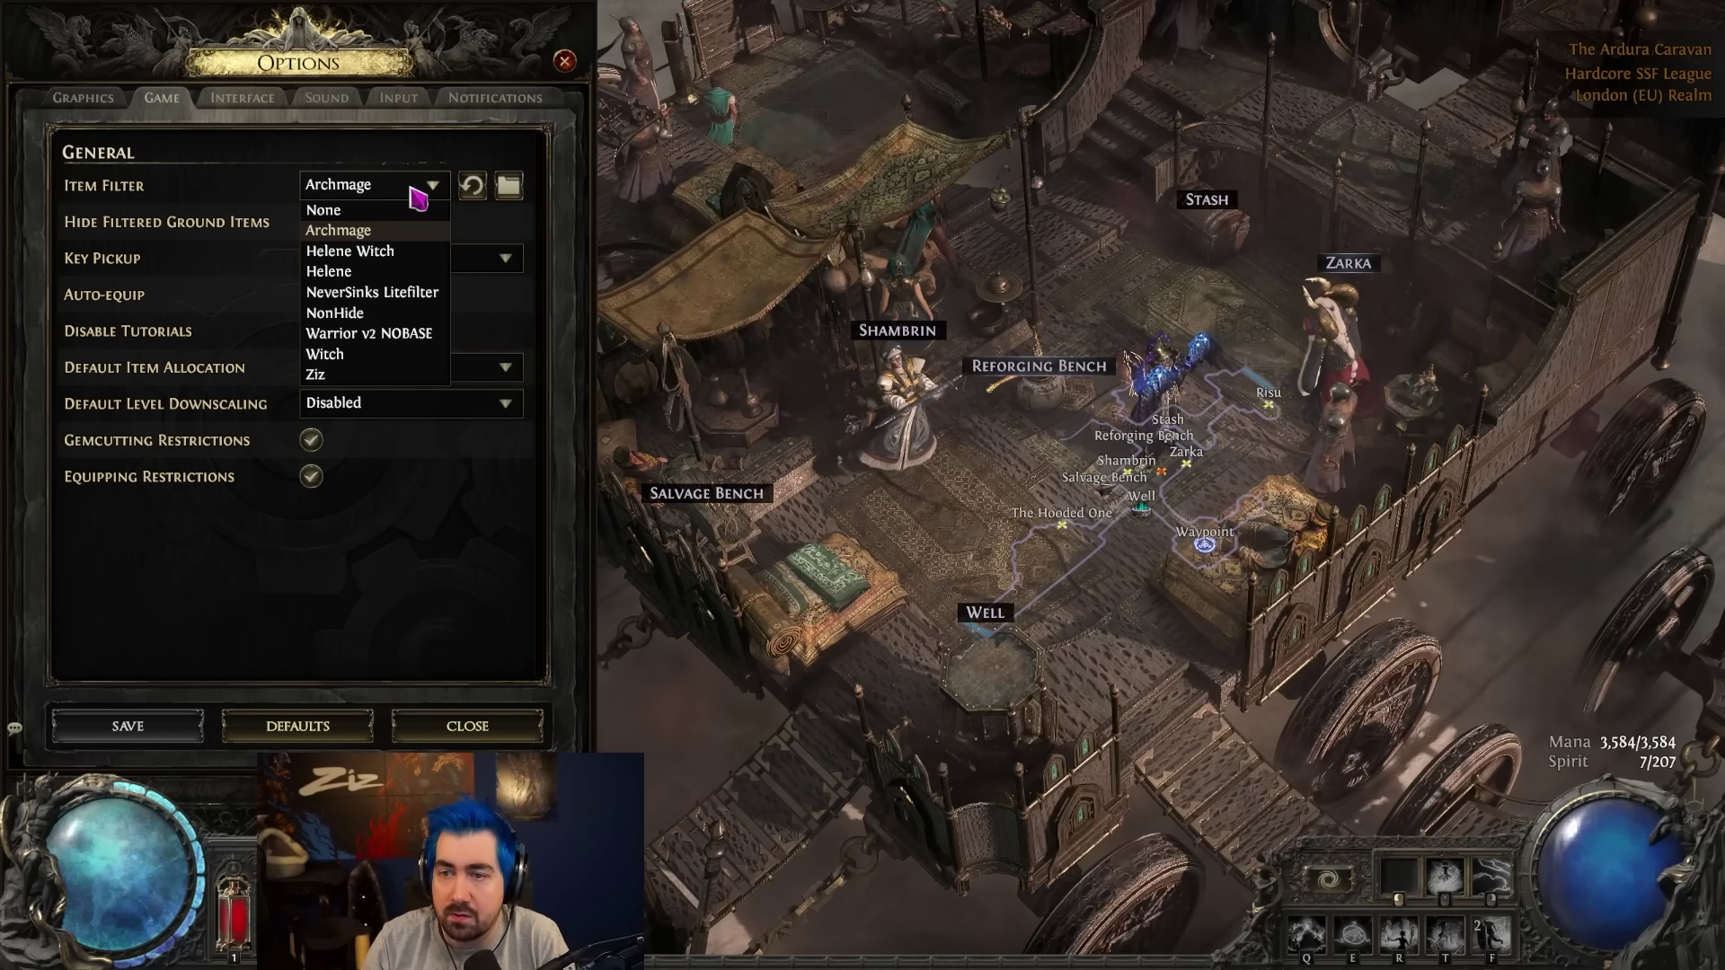
left_click(409, 308)
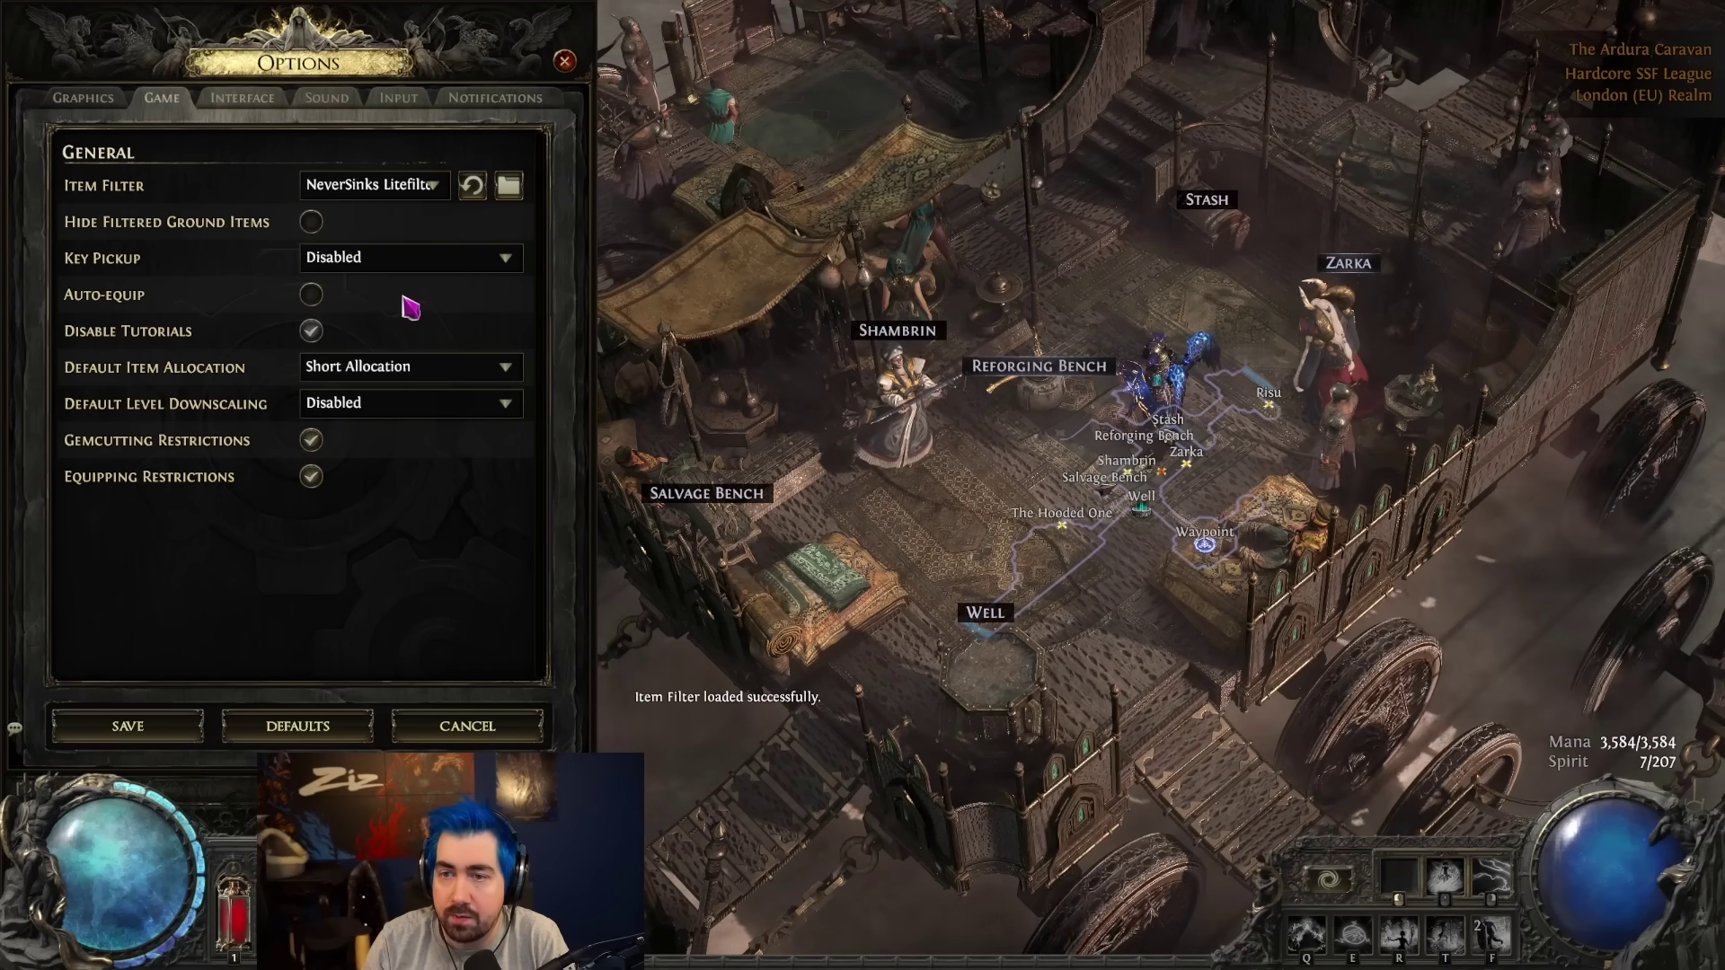
left_click(471, 185)
left_click(127, 726)
left_click(465, 724)
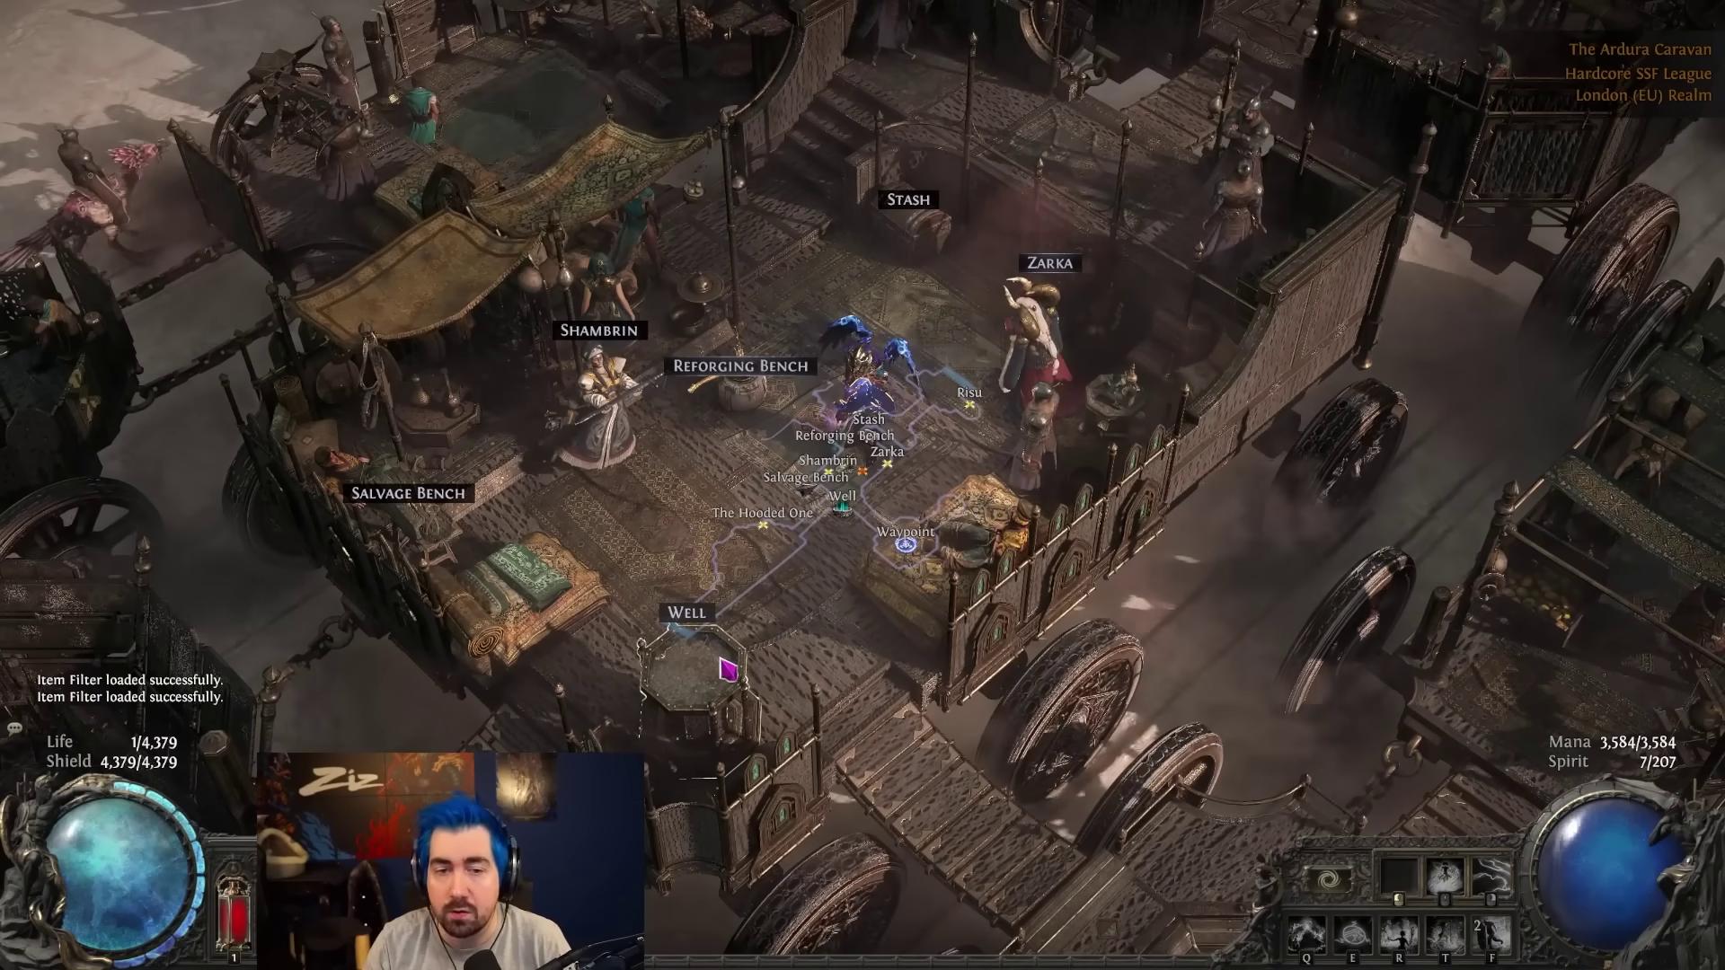
key("alt+Tab")
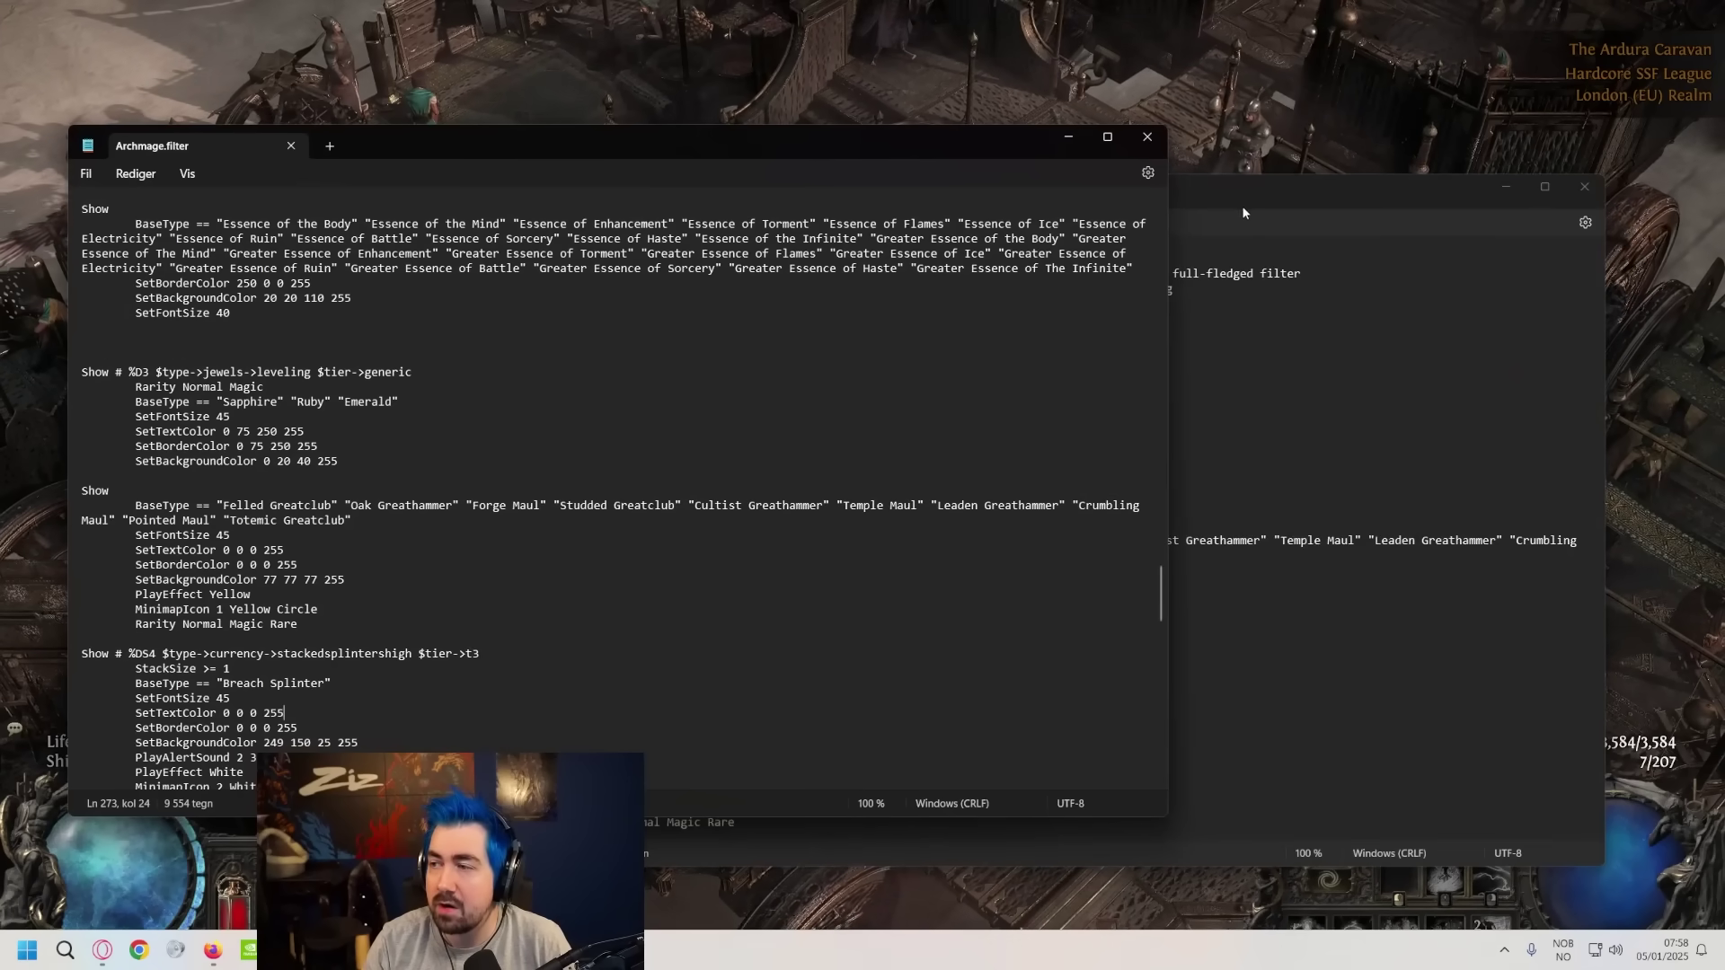
left_click(1322, 186)
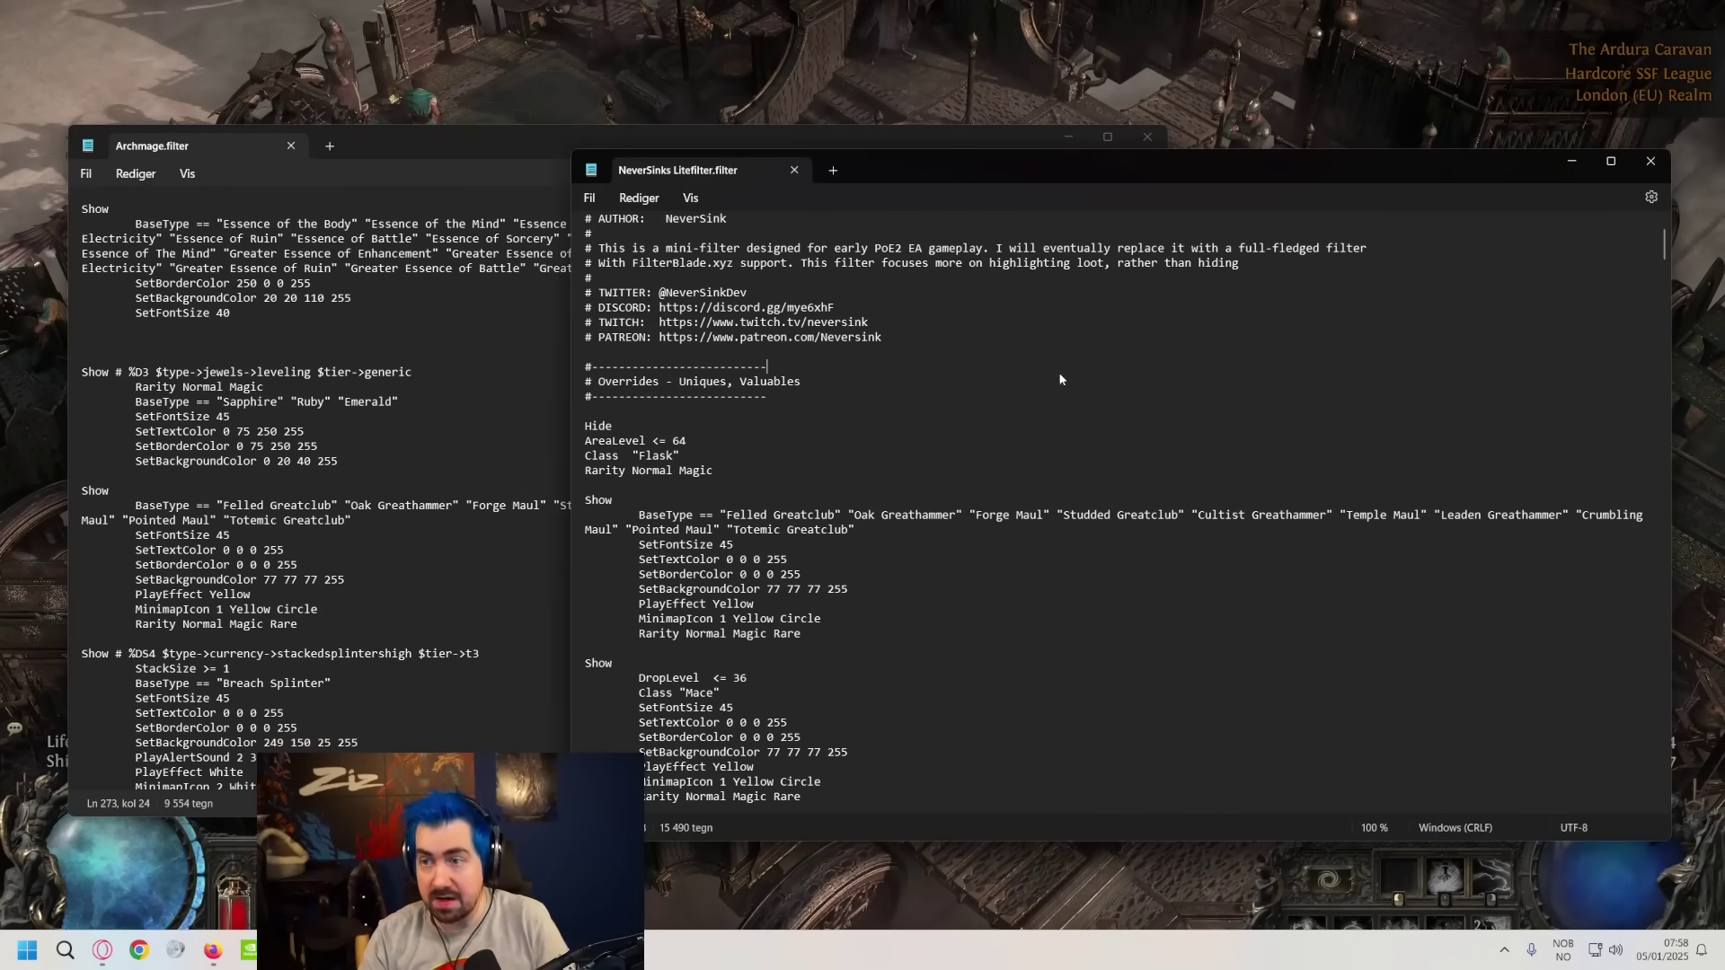
key("alt+Tab")
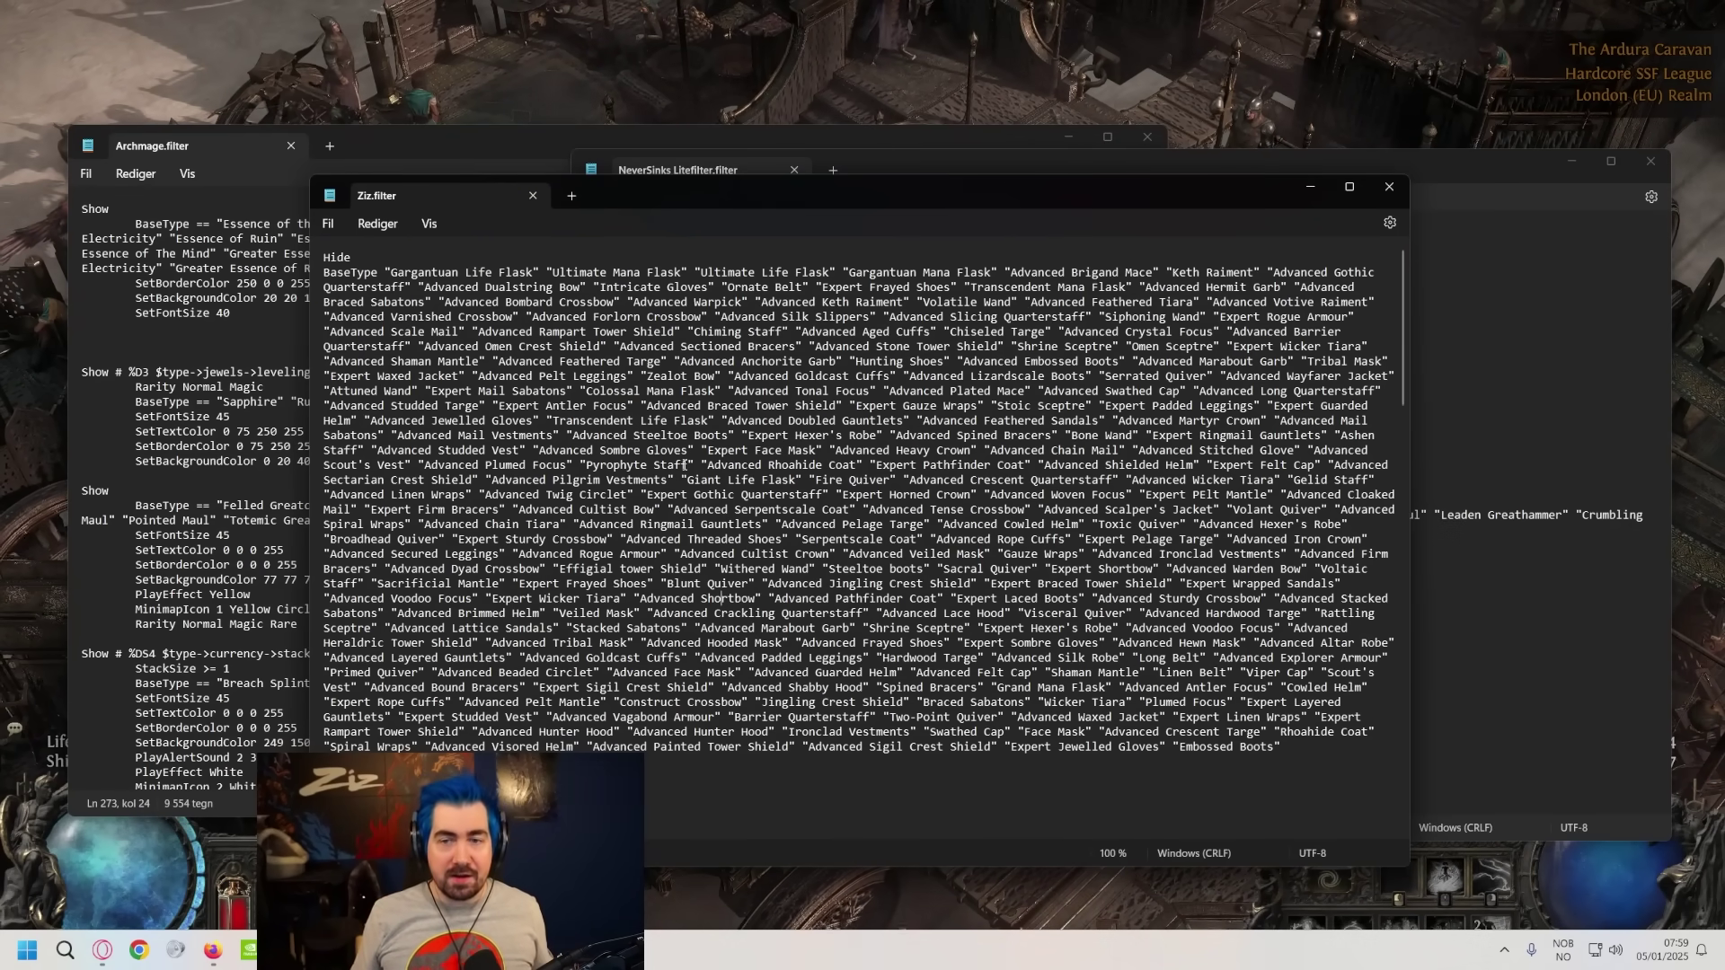
left_click_drag(593, 558, 505, 396)
left_click(505, 393)
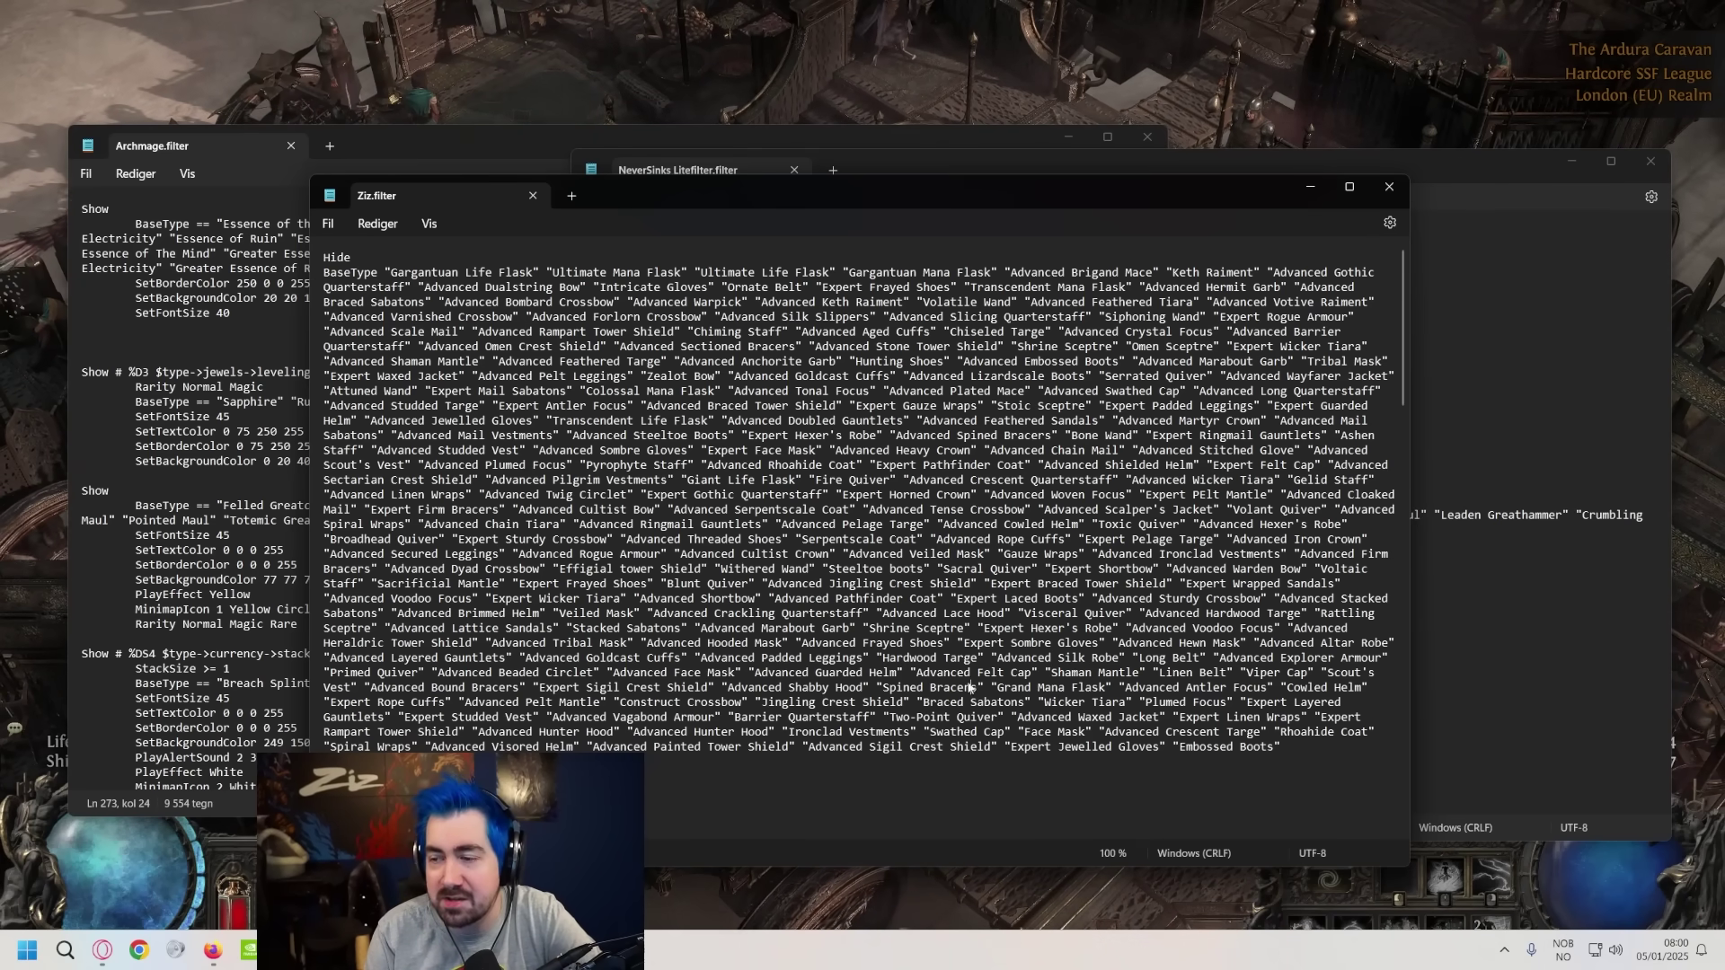
left_click_drag(970, 688, 550, 361)
left_click(550, 362)
left_click_drag(1285, 737, 325, 257)
left_click(717, 473)
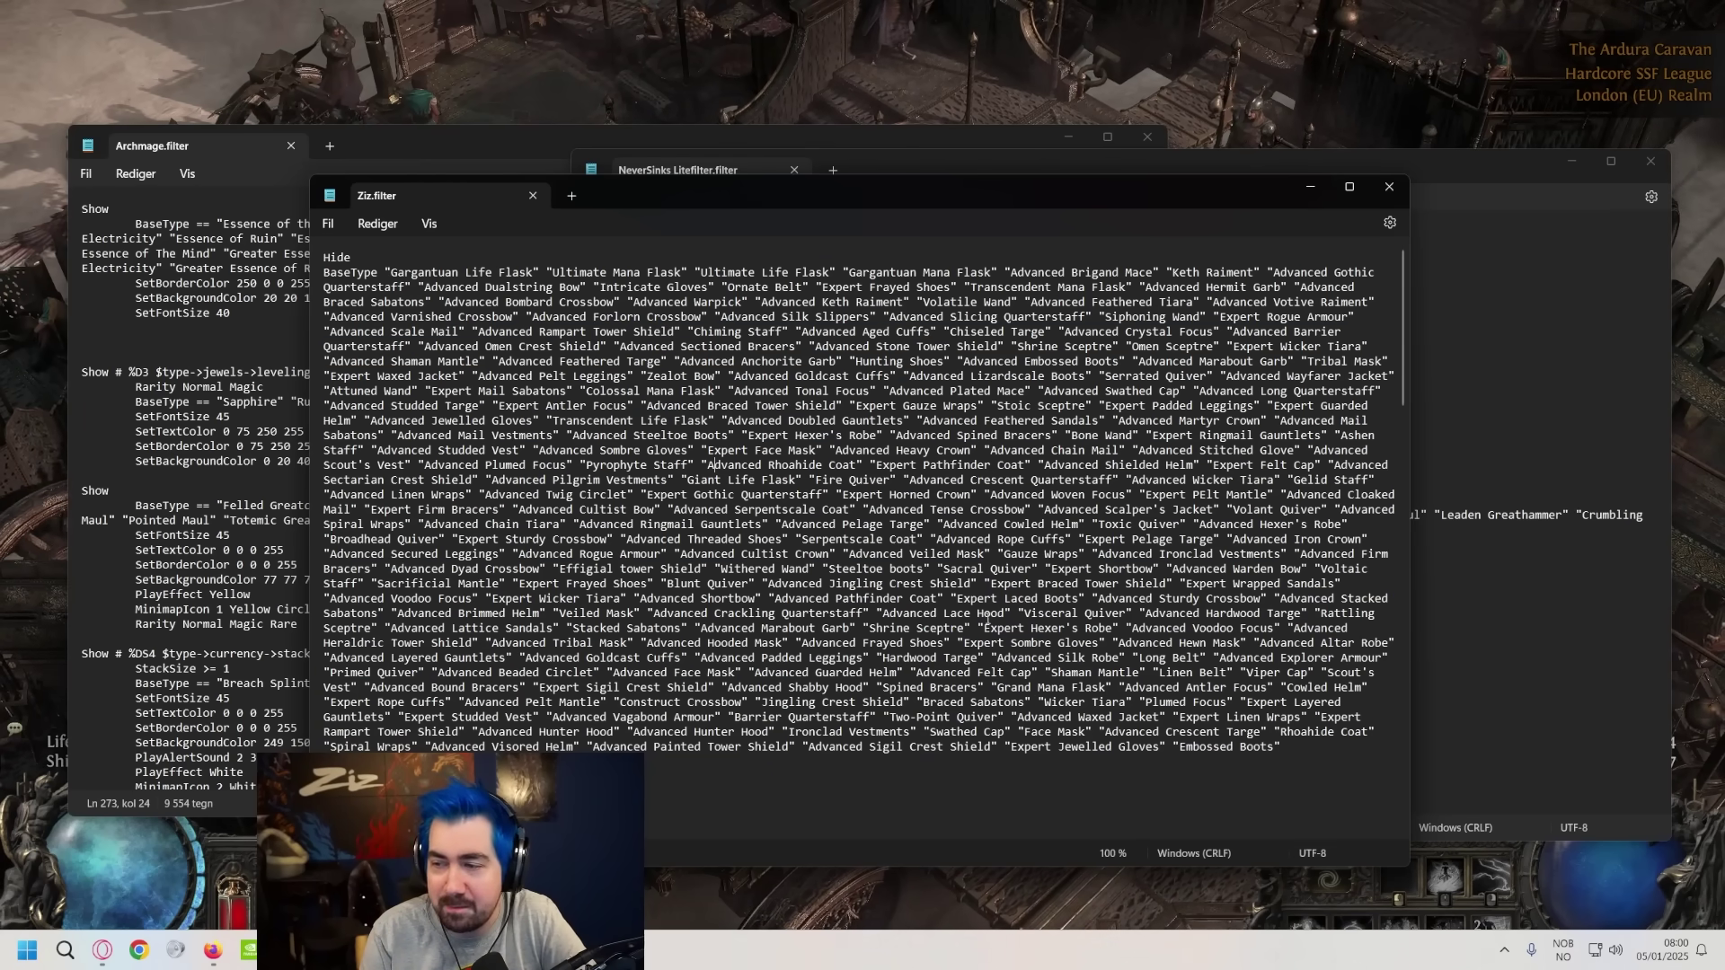
left_click_drag(1338, 737, 325, 259)
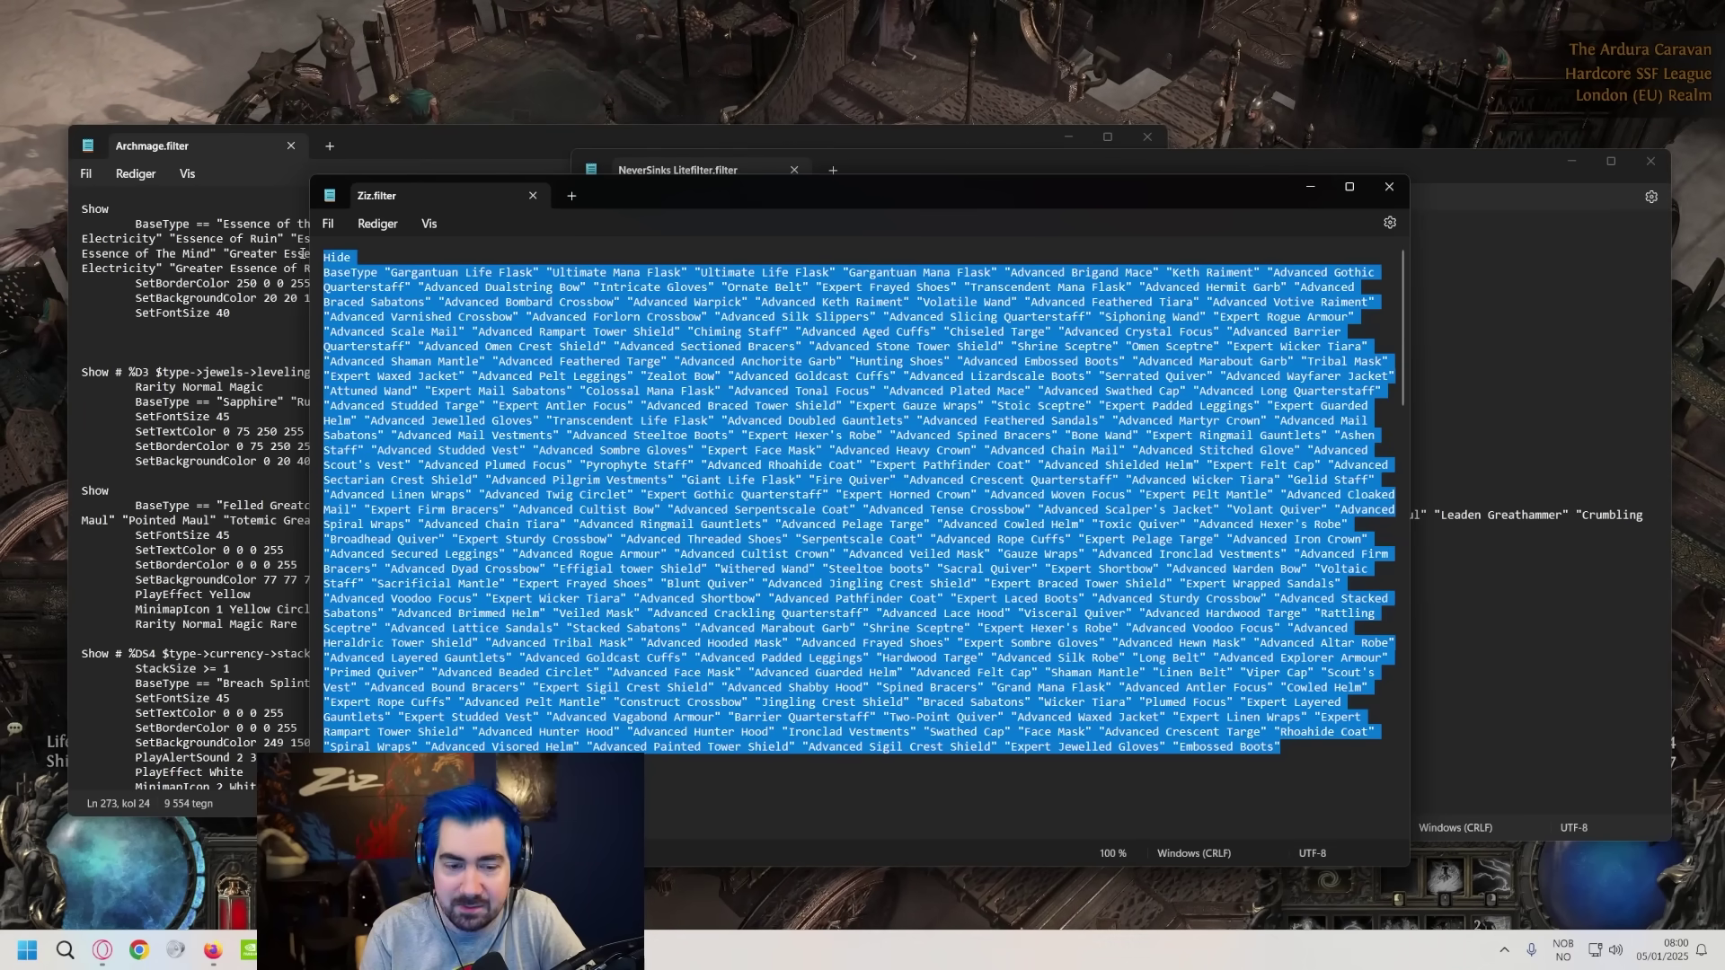
scroll(695, 549, "down", 5)
left_click(695, 549)
scroll(695, 549, "down", 6)
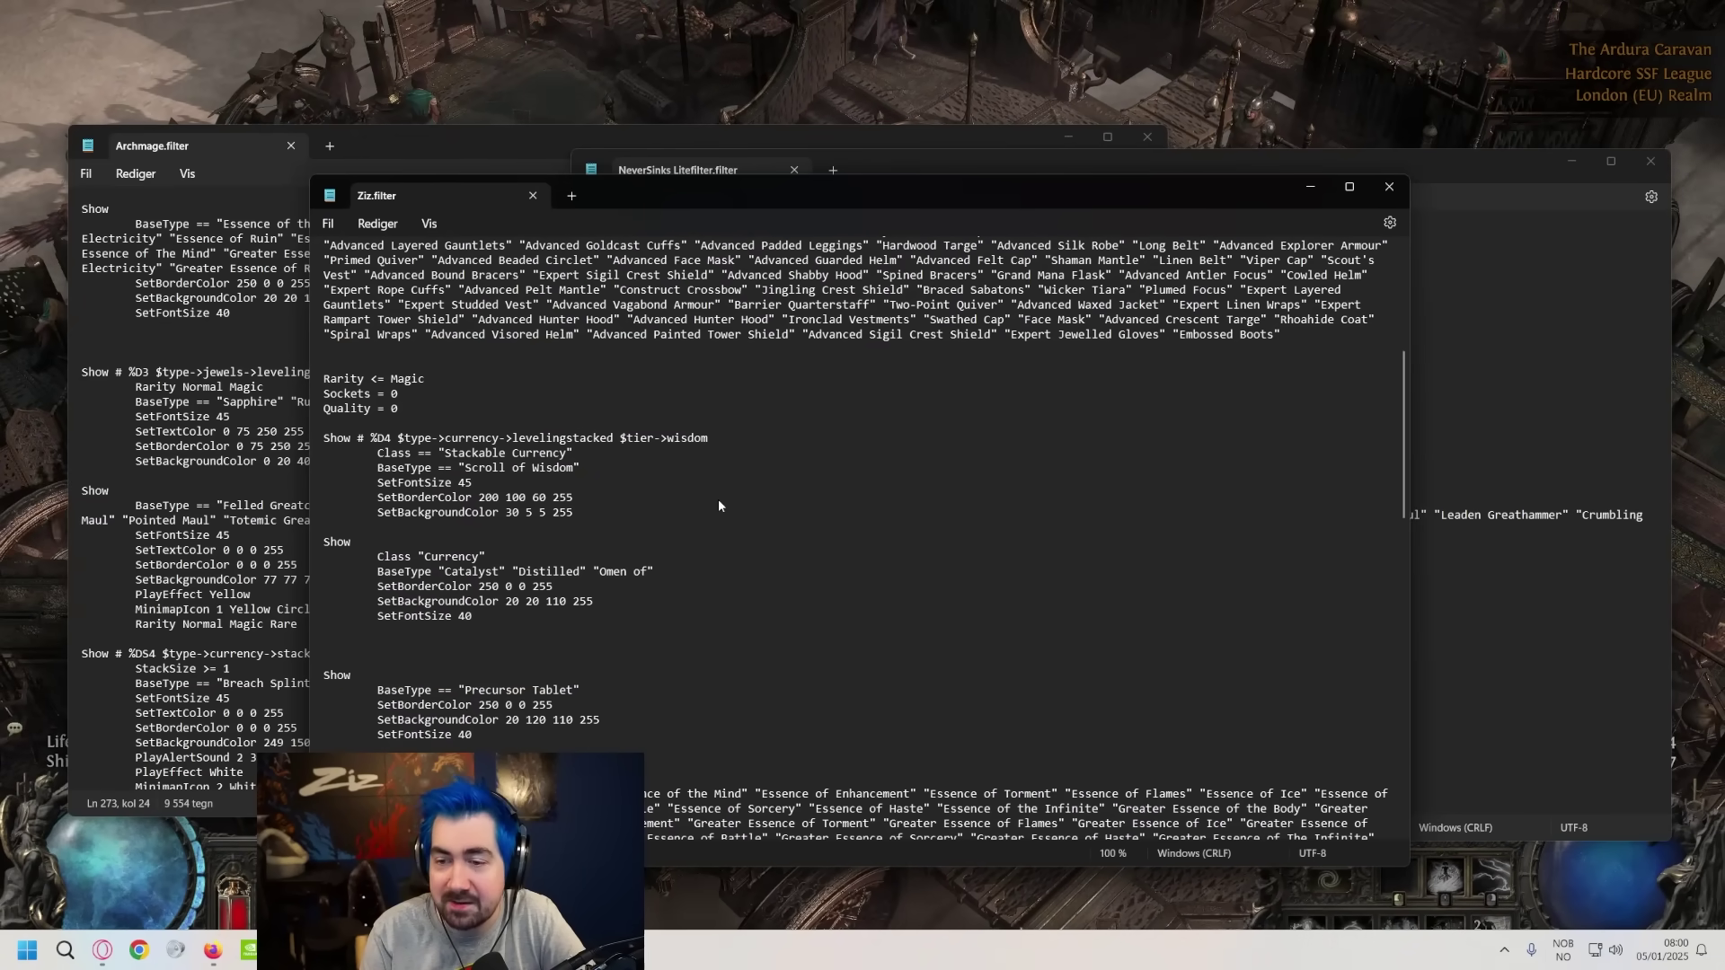
scroll(719, 499, "up", 3)
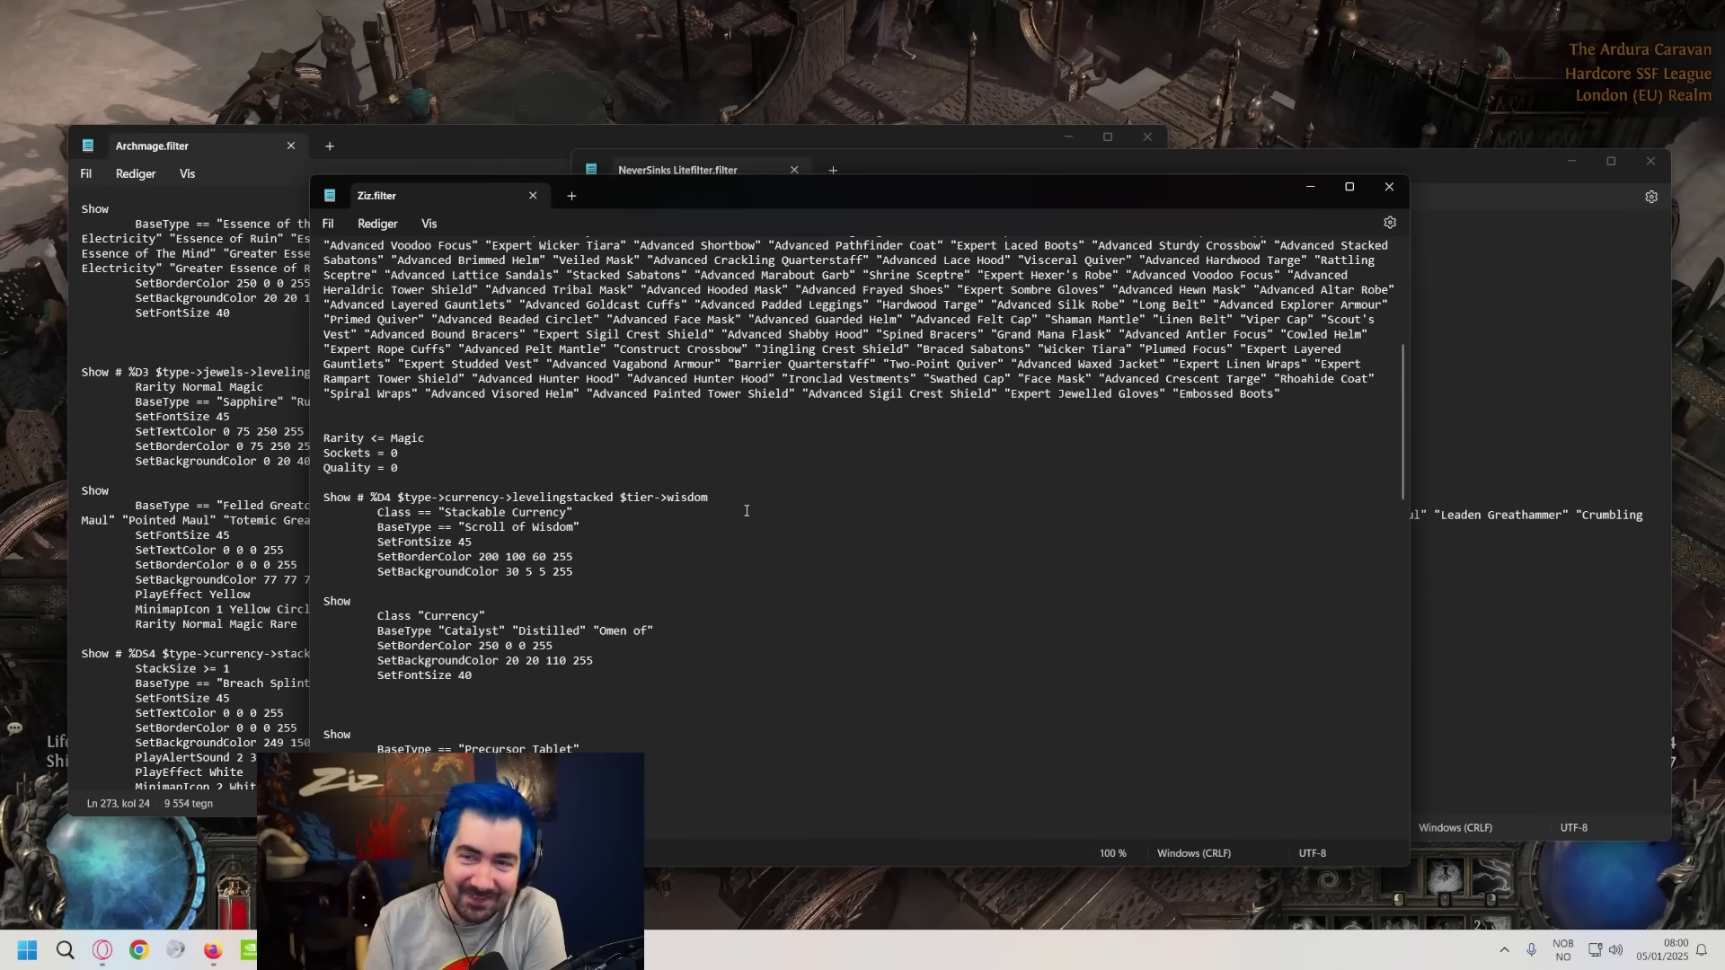
middle_click(509, 196)
left_click(490, 149)
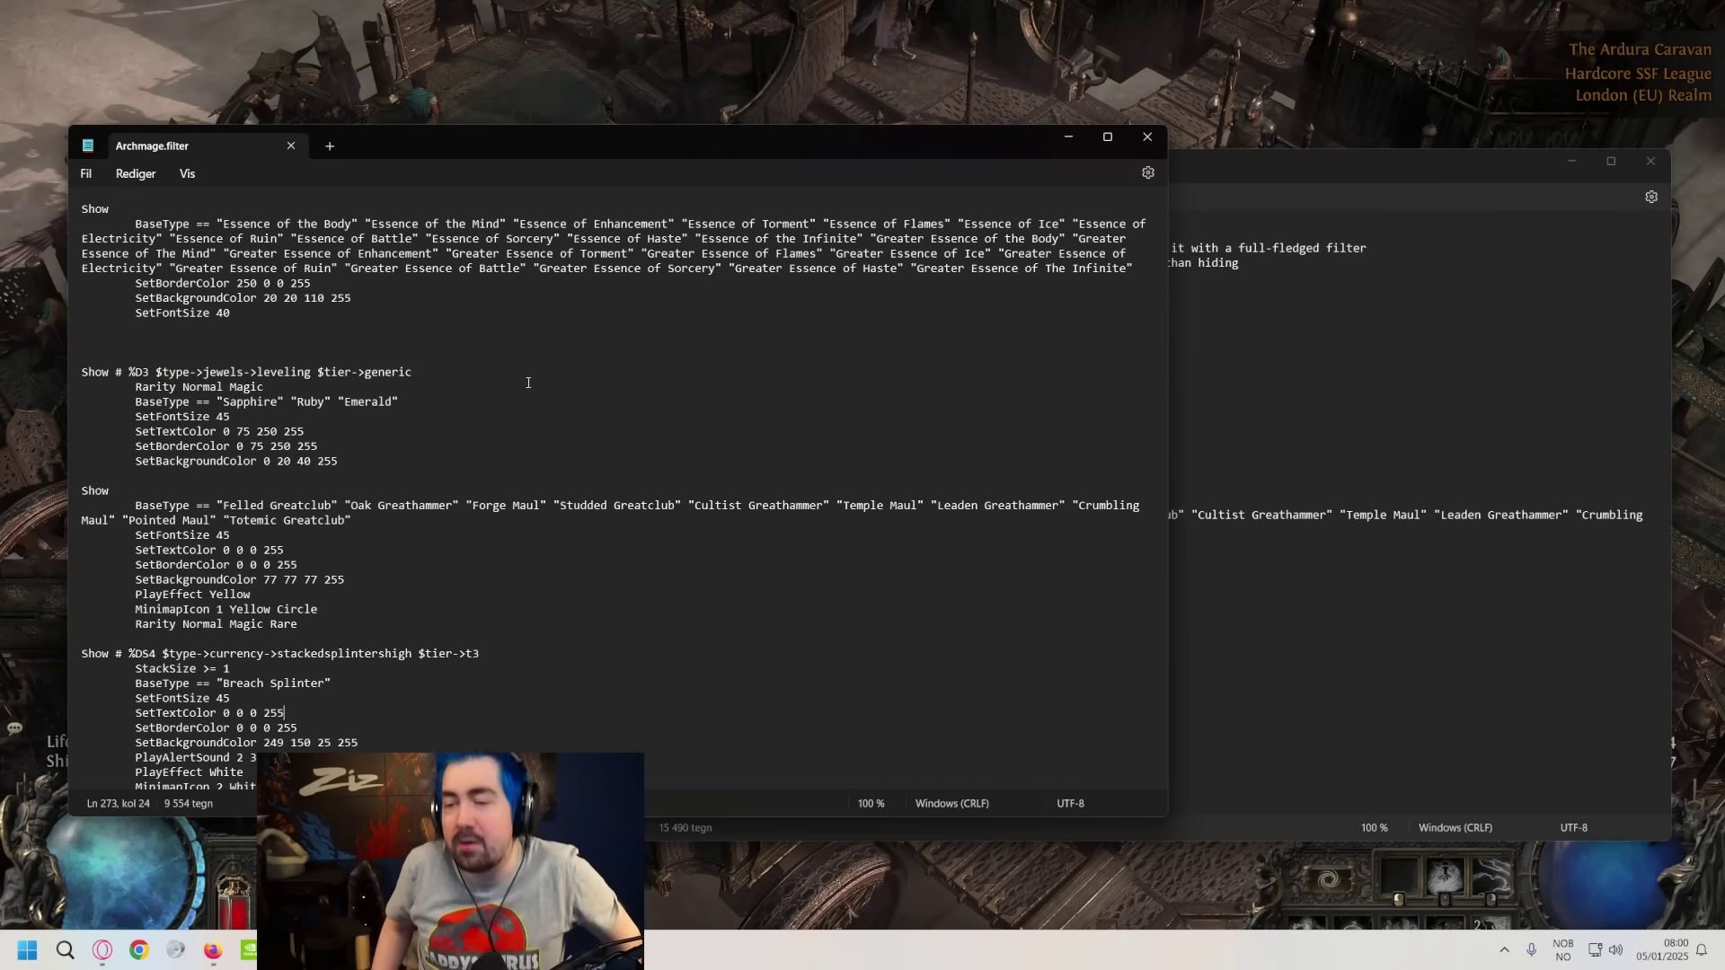
scroll(688, 365, "up", 1)
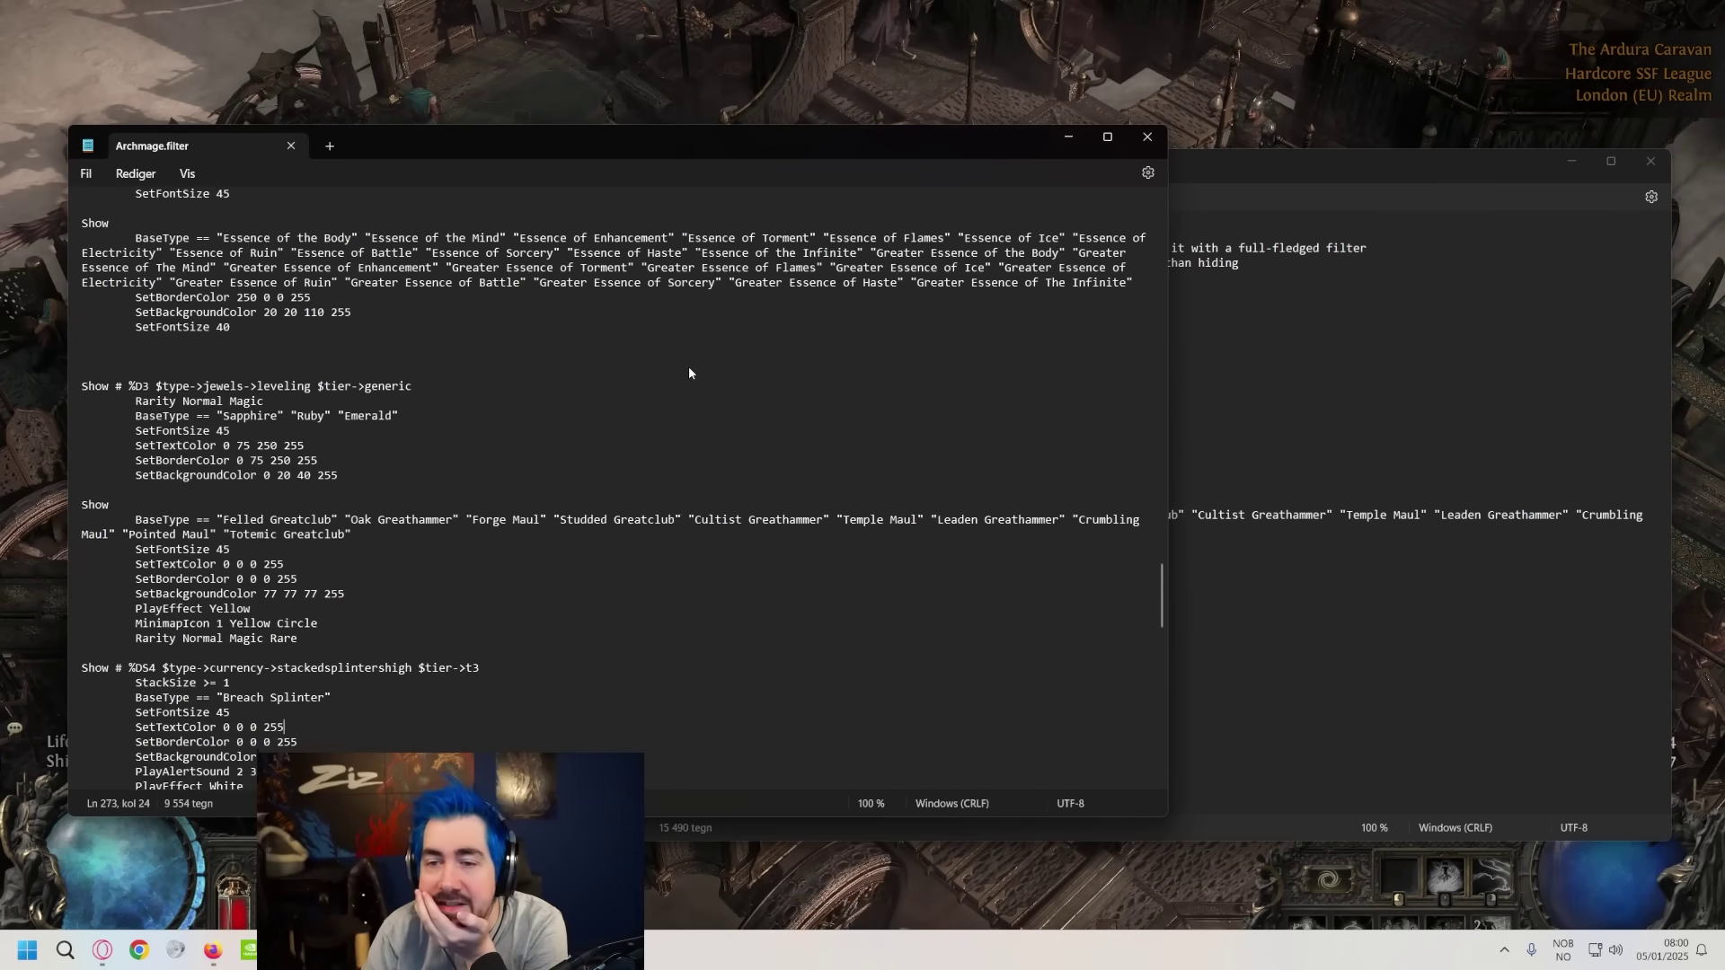
left_click_drag(451, 329, 457, 258)
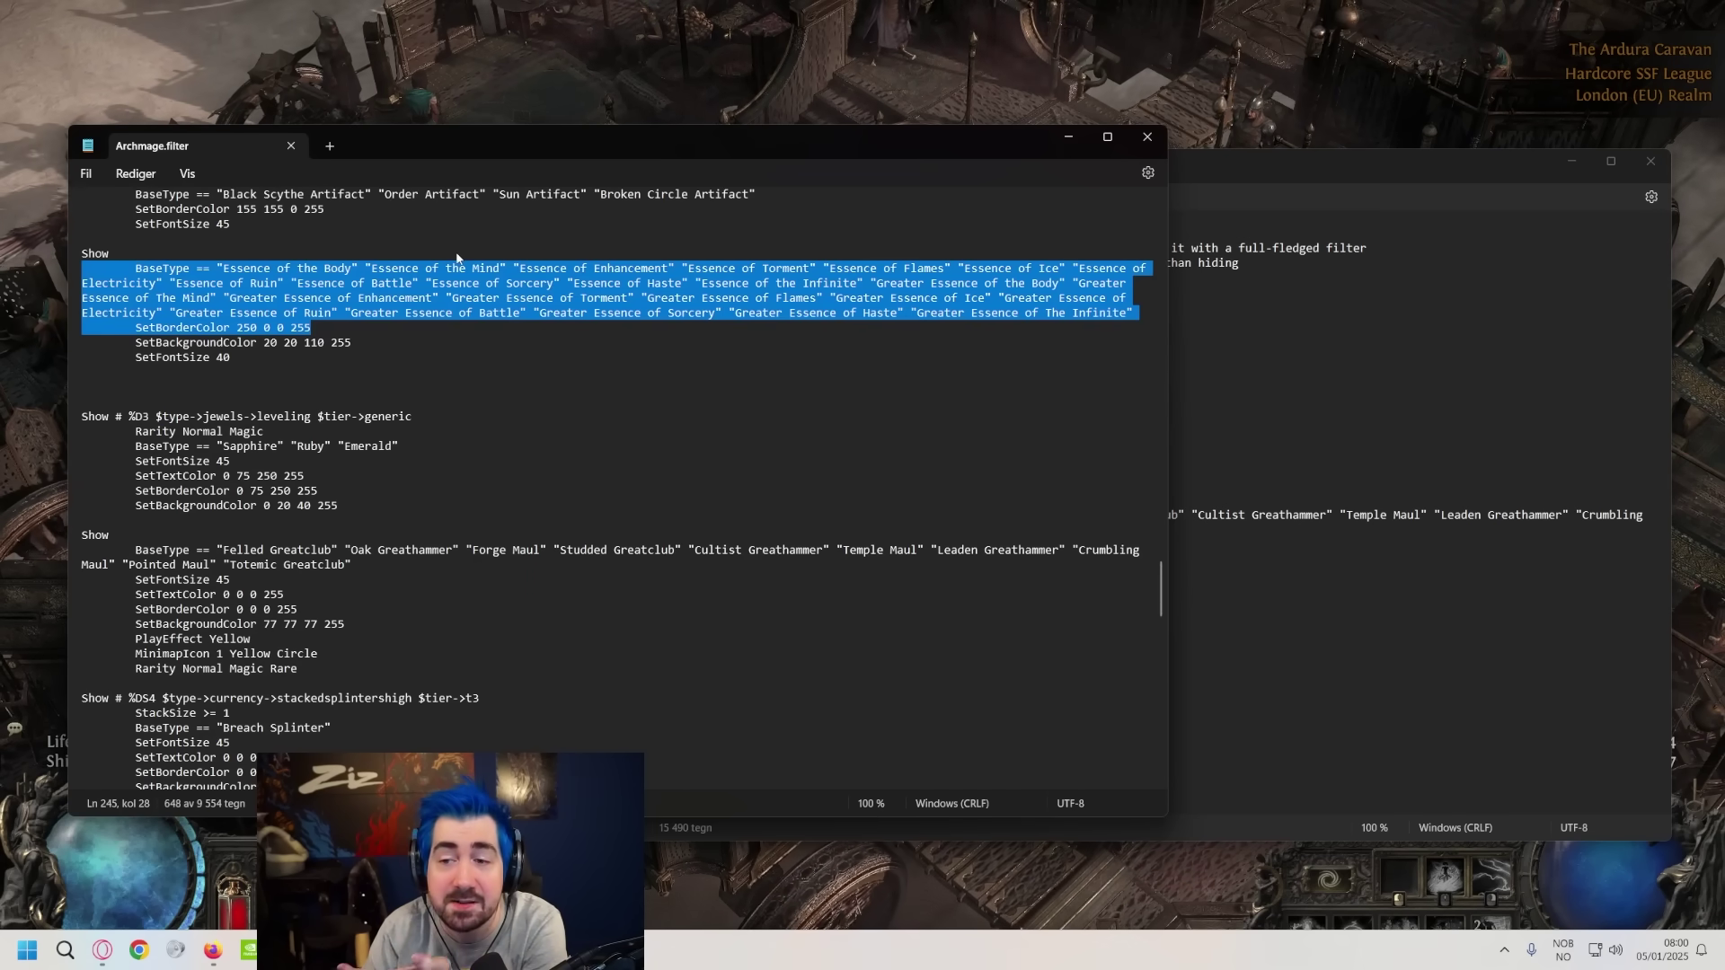
left_click(447, 282)
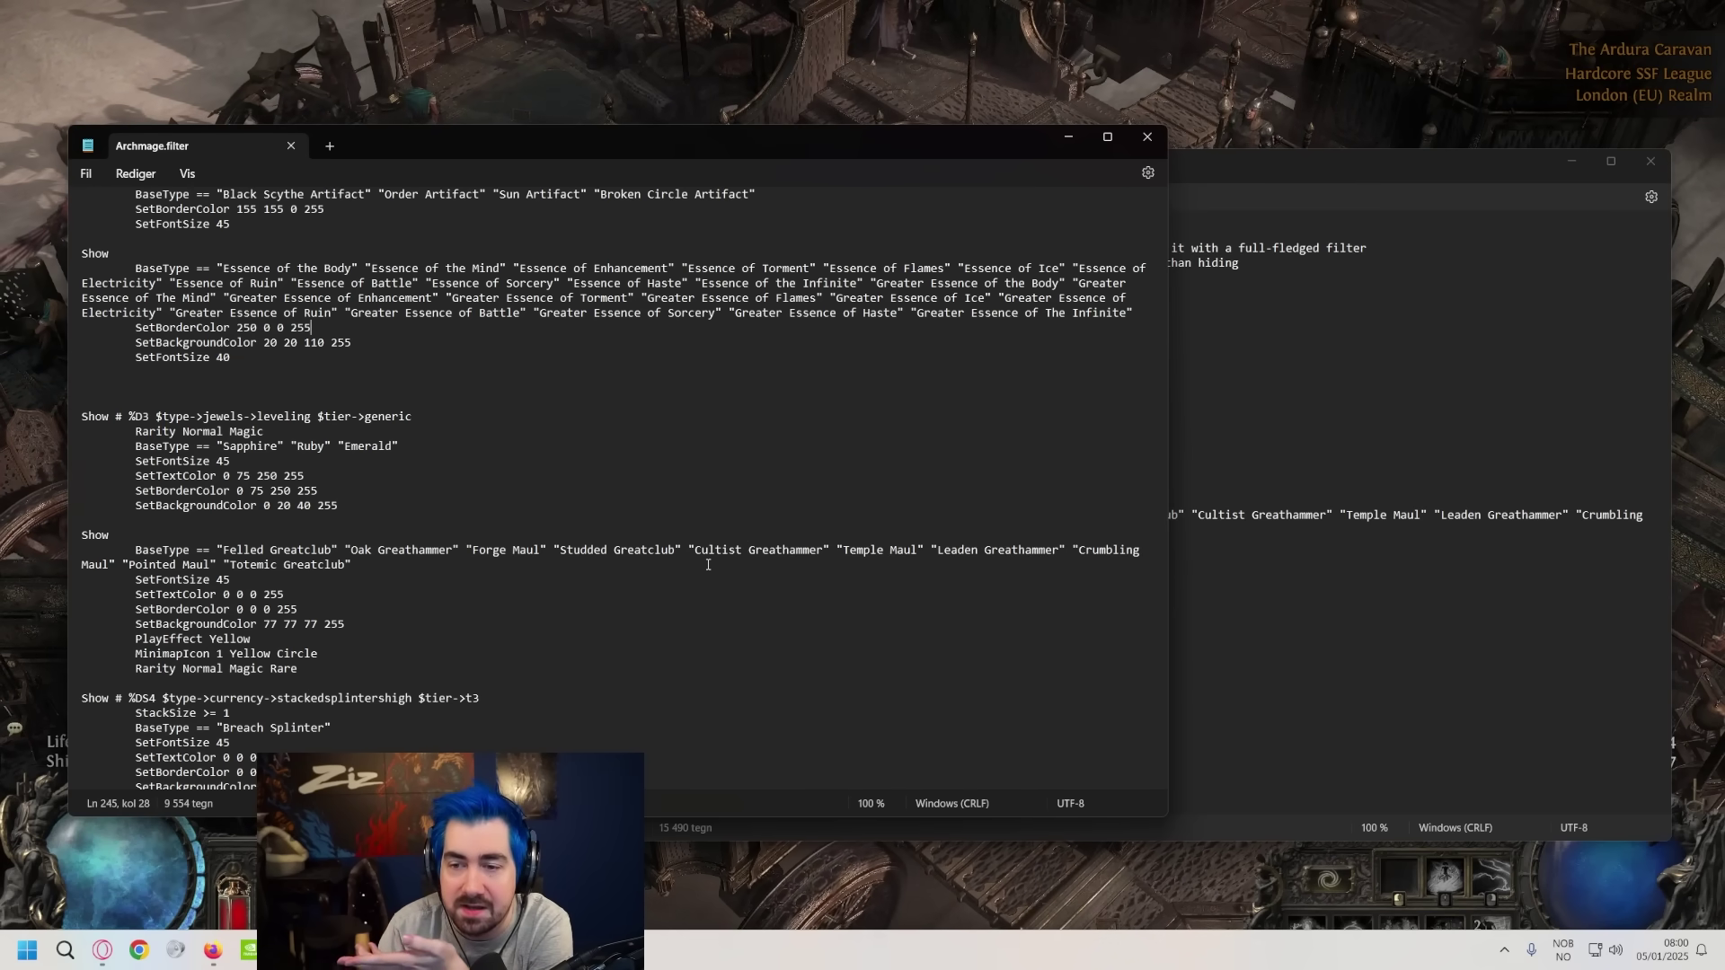
- Bring NeverSinks Litefilter.filter forward and locate its magic flask Hide rule
left_click(1321, 515)
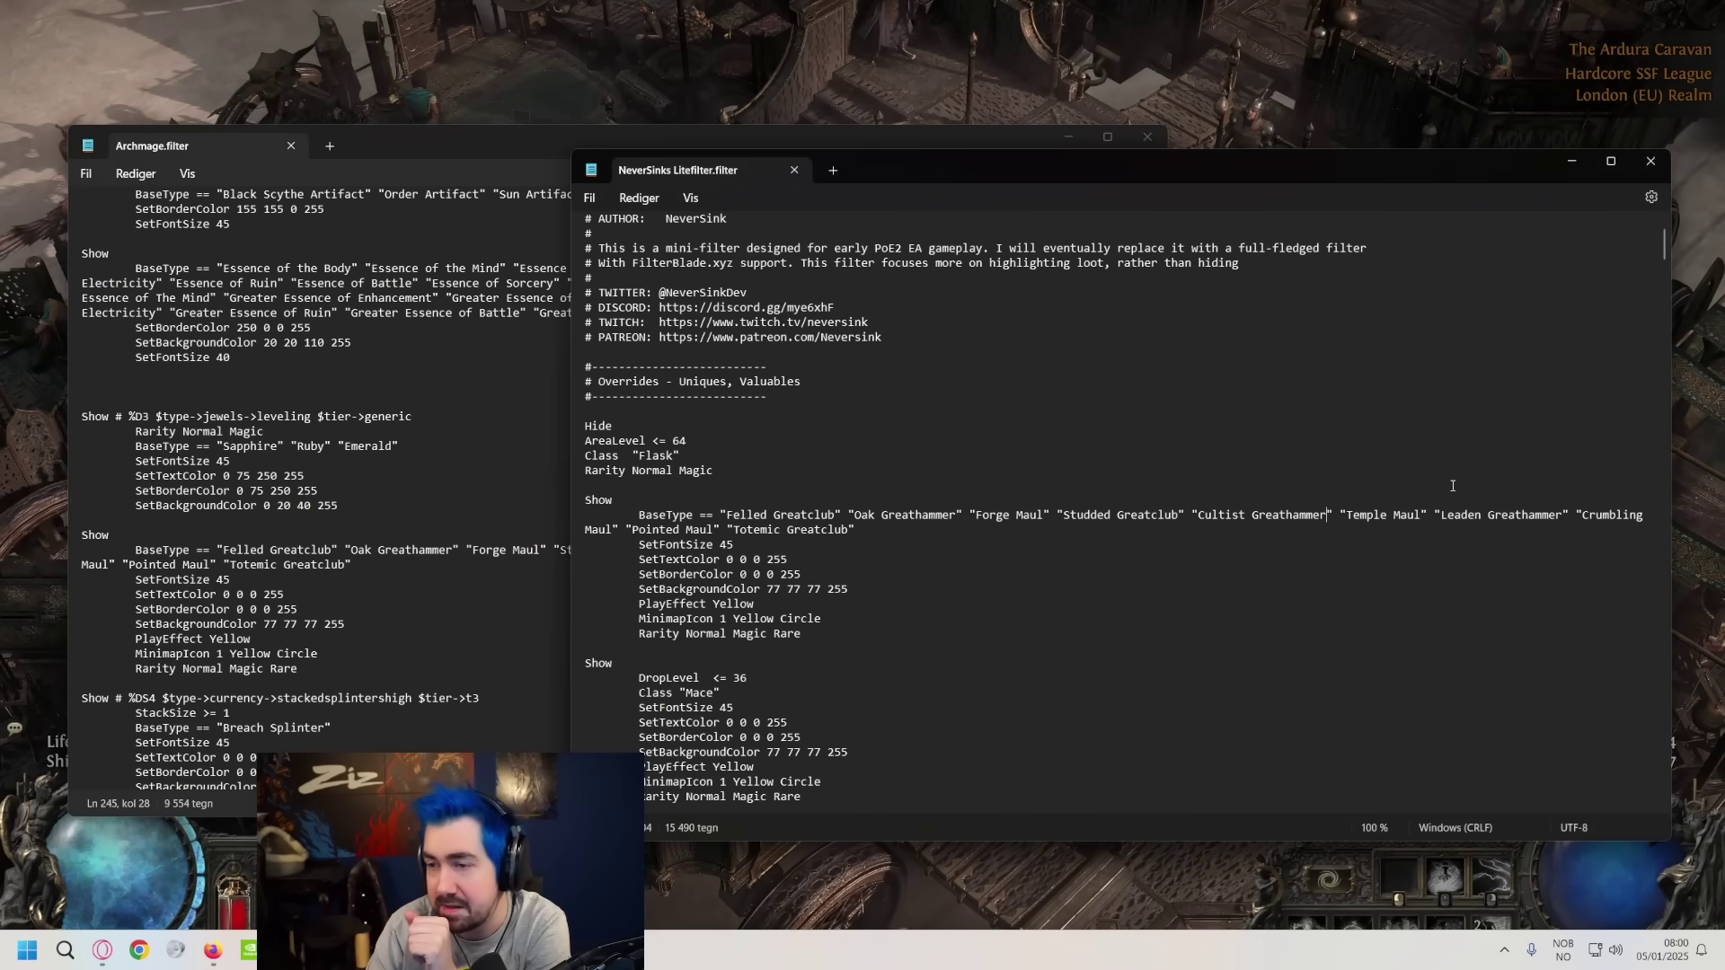
scroll(1239, 506, "down", 2)
left_click_drag(585, 322, 760, 389)
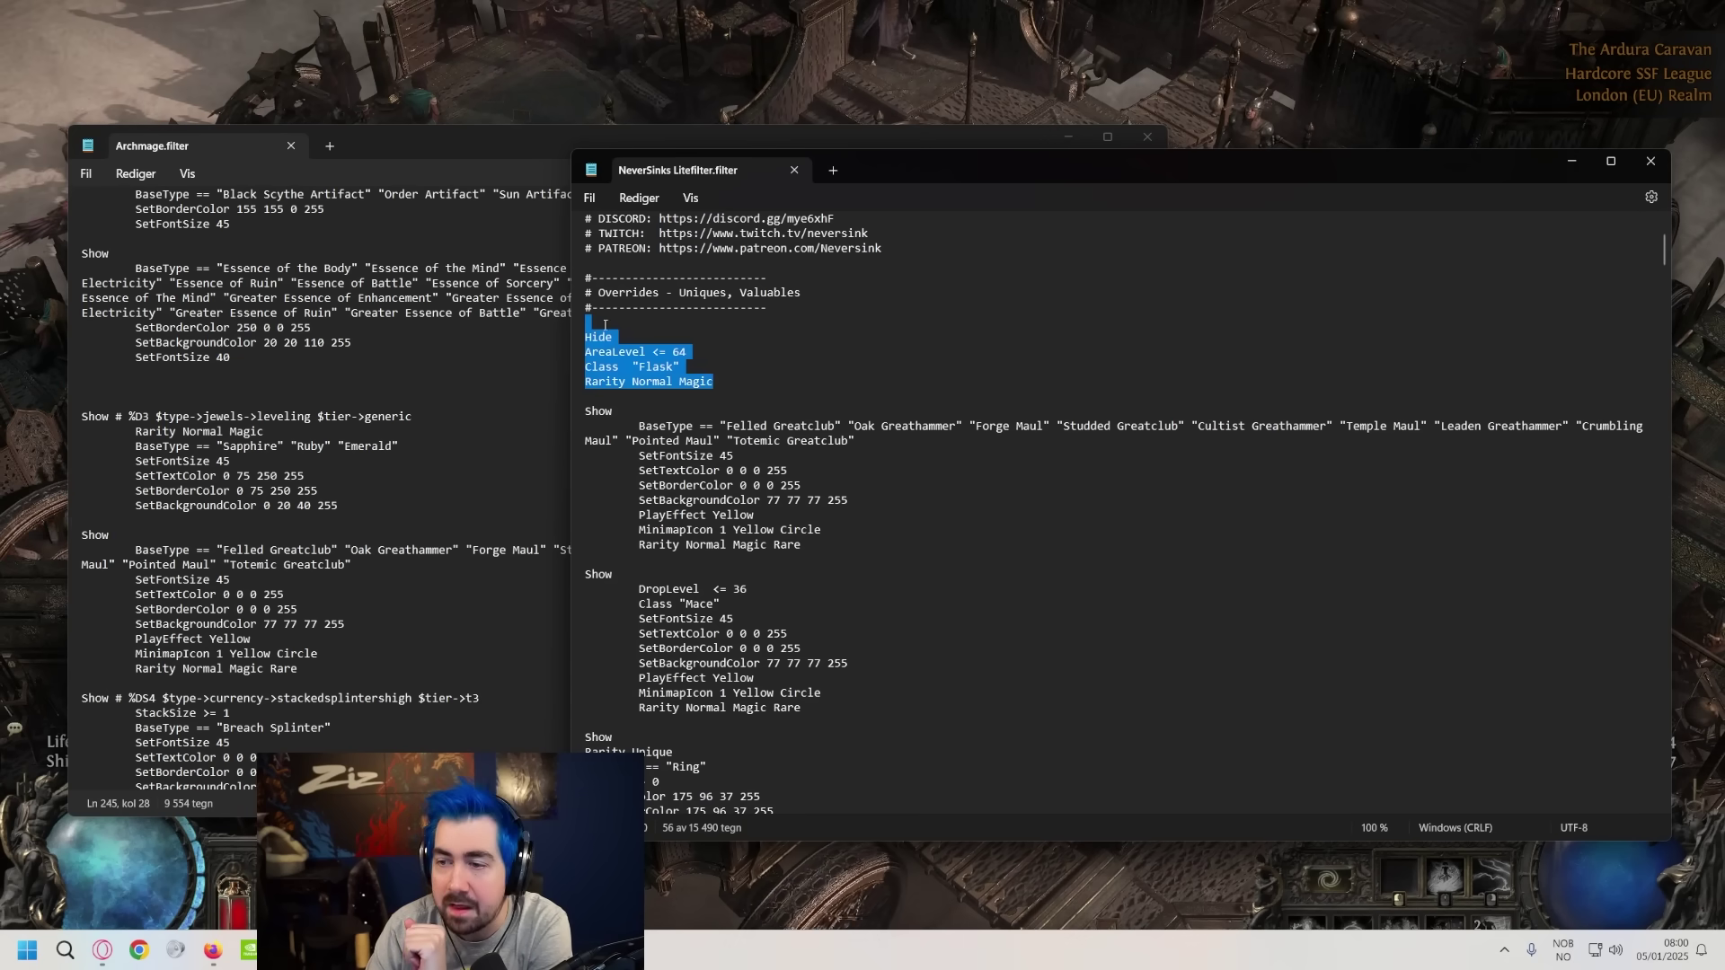
key("Up")
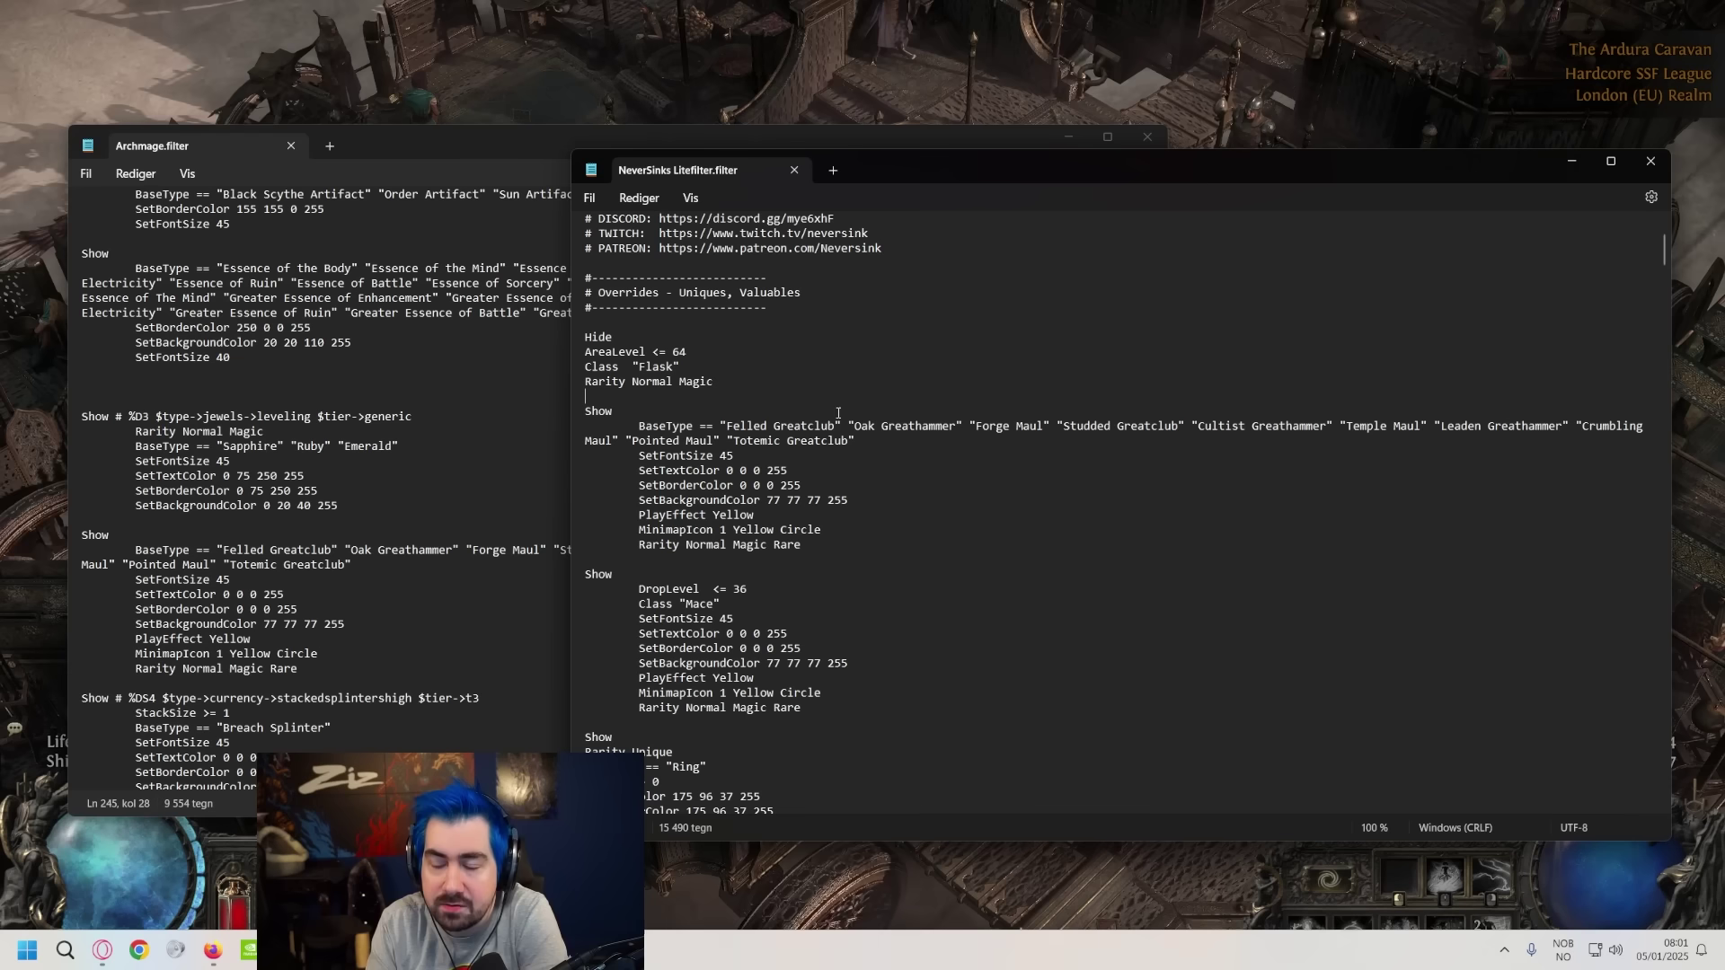
left_click_drag(795, 392, 585, 339)
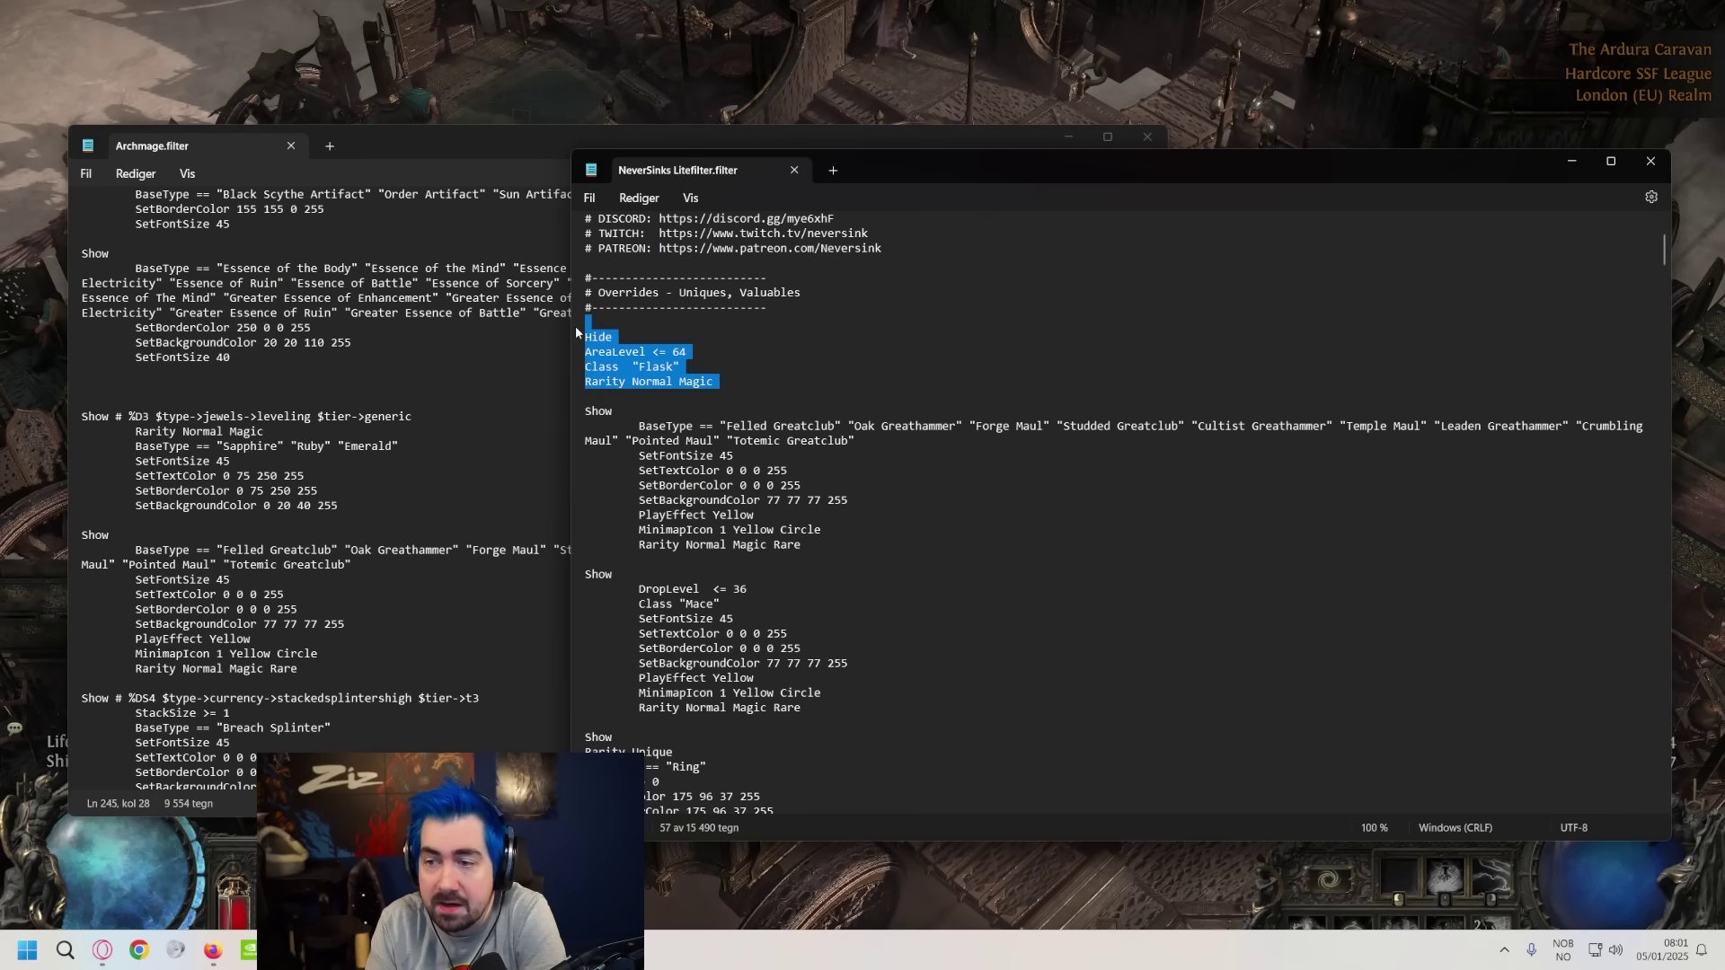
left_click(729, 358)
left_click_drag(745, 392, 590, 338)
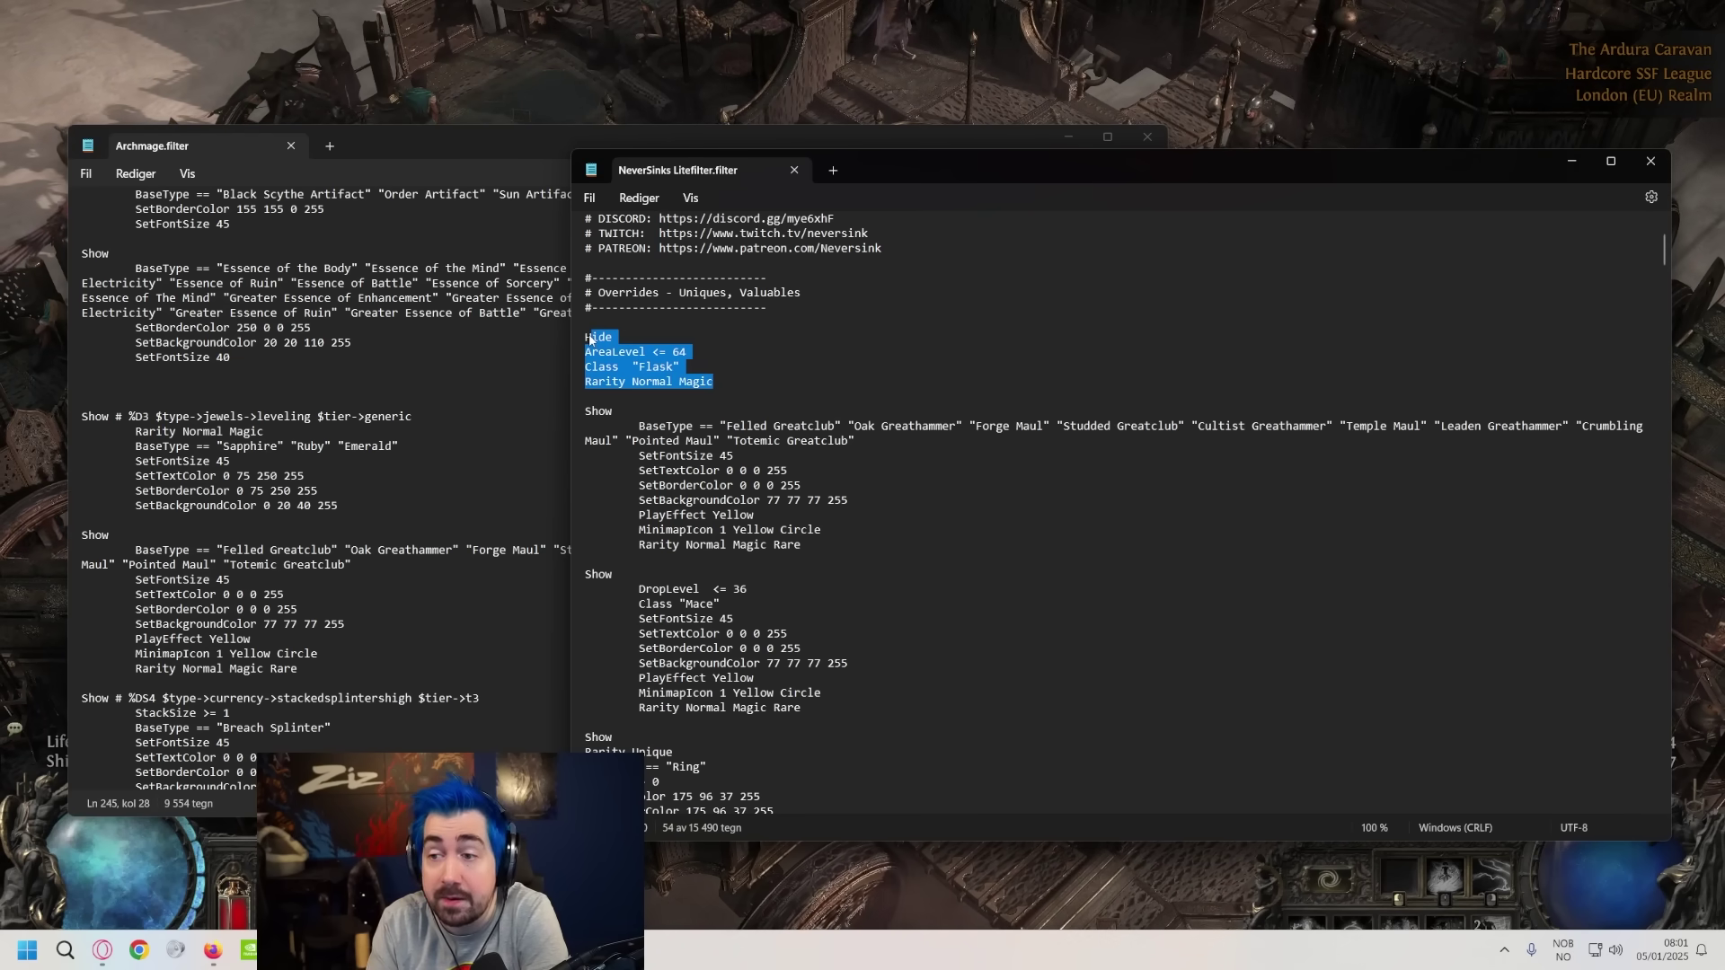
left_click(593, 339)
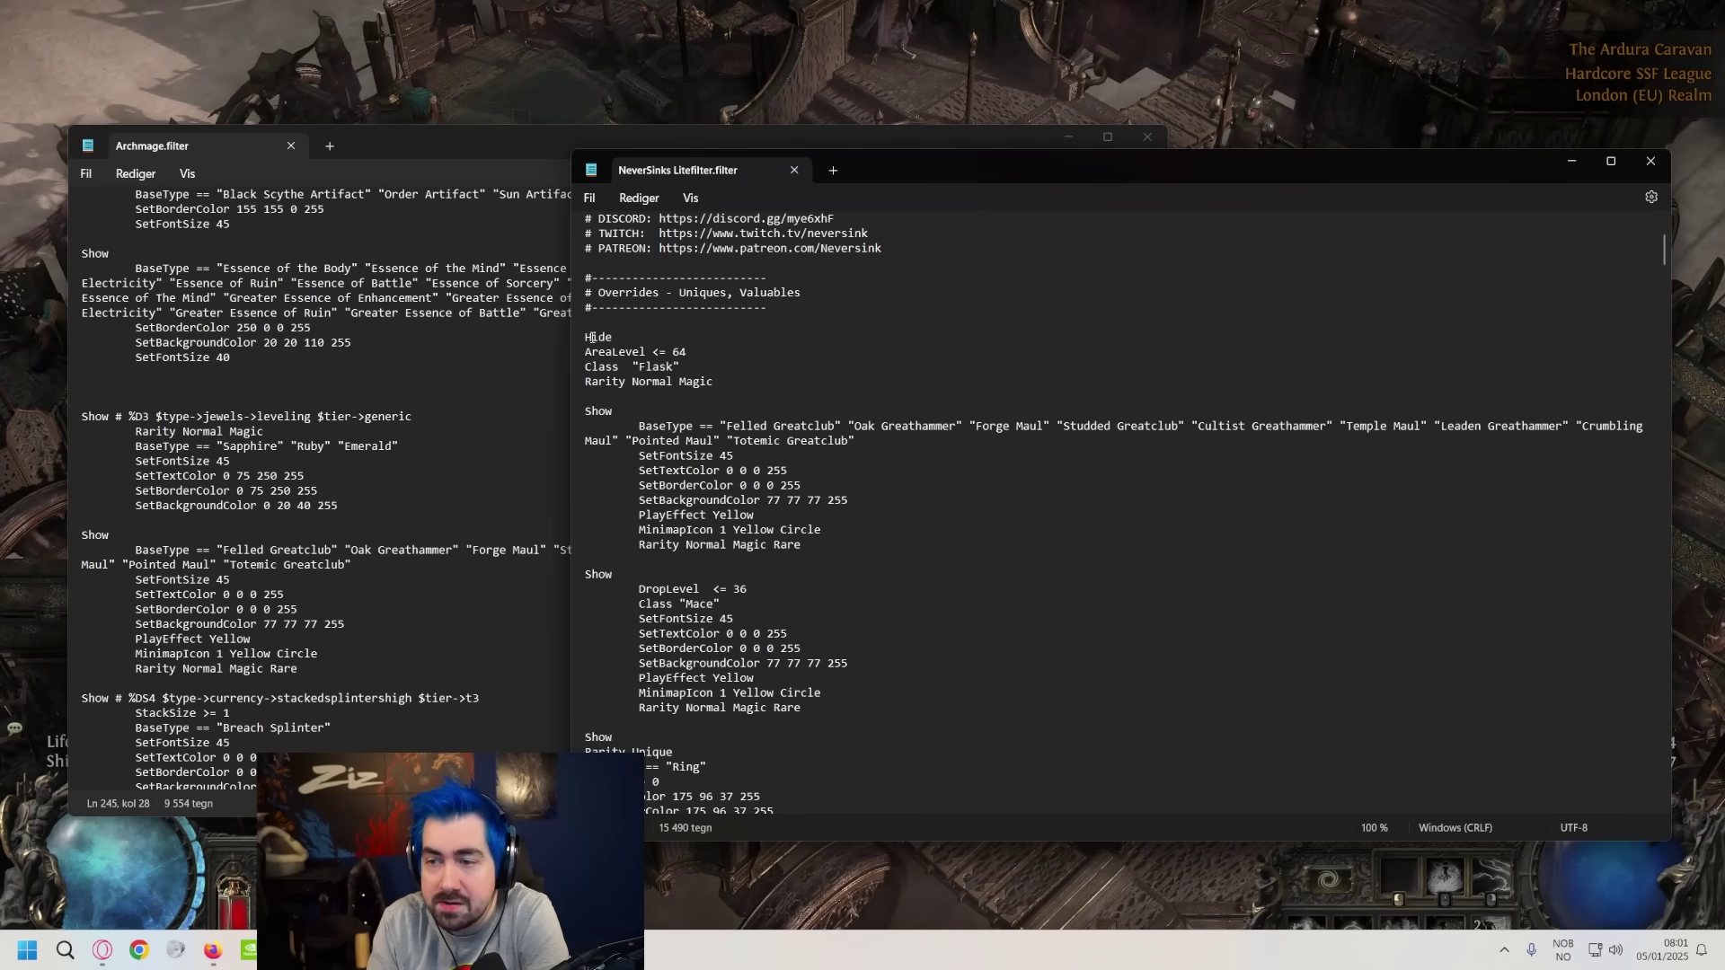
key("Down")
key("Down")
key("Down")
key("End")
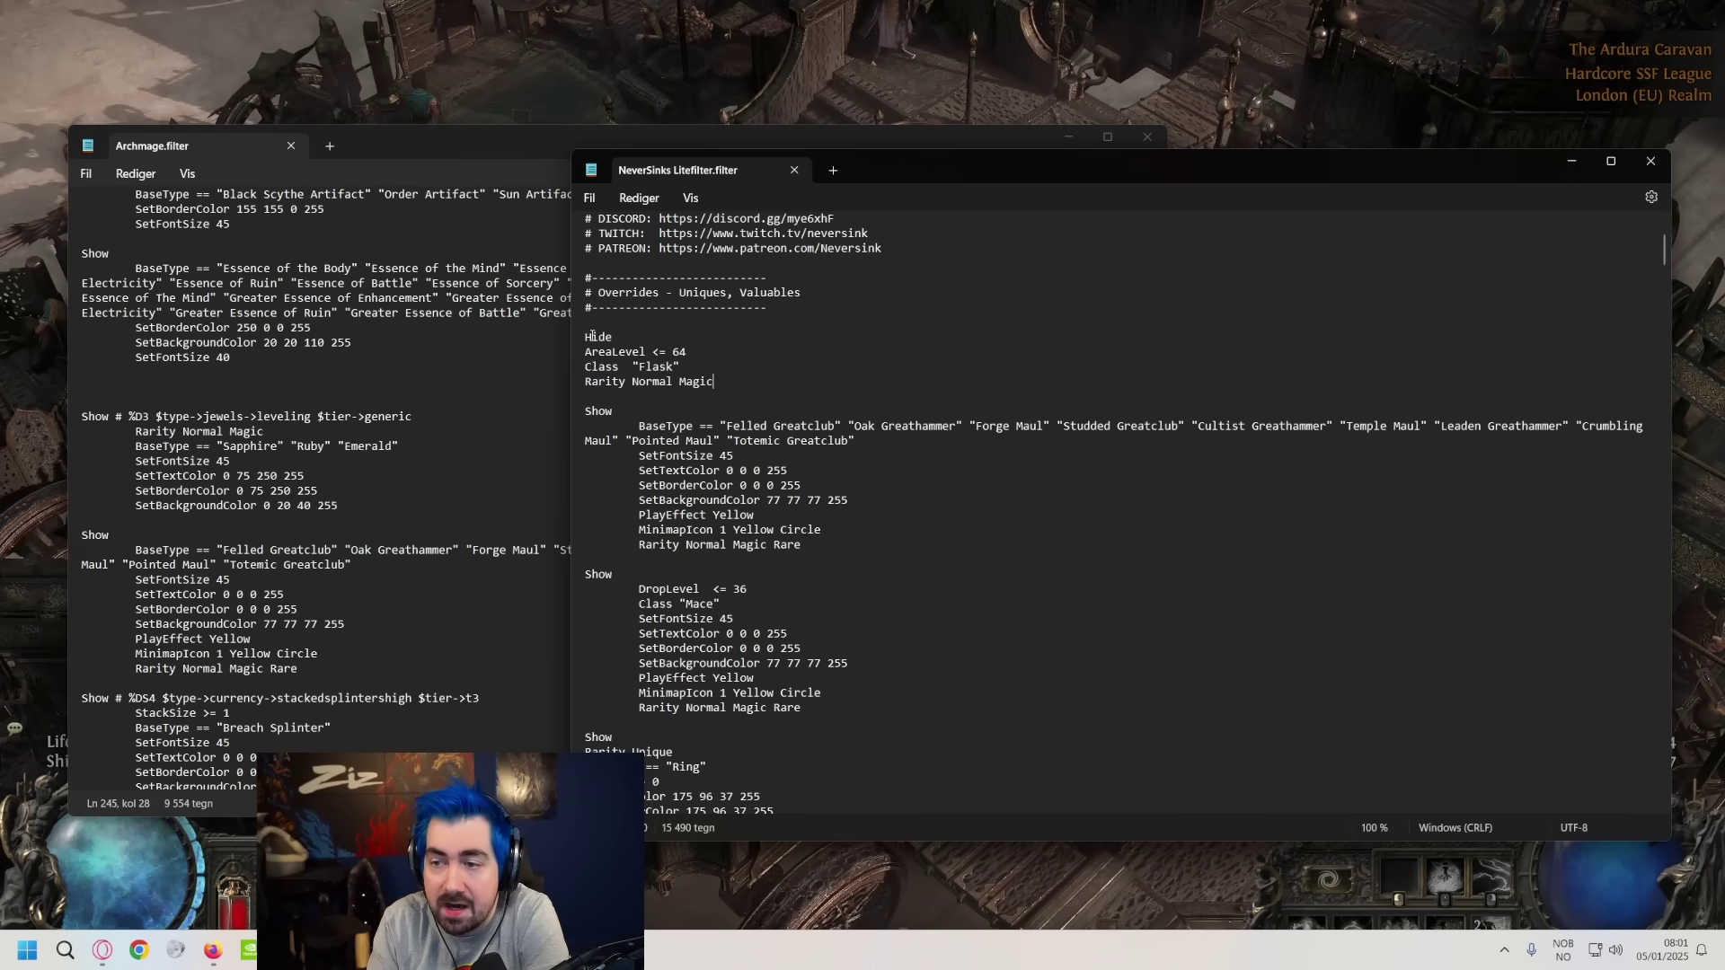
- Add a new AreaLevel >= 64 line under AreaLevel <= 64 in the flask rule
left_click(662, 356)
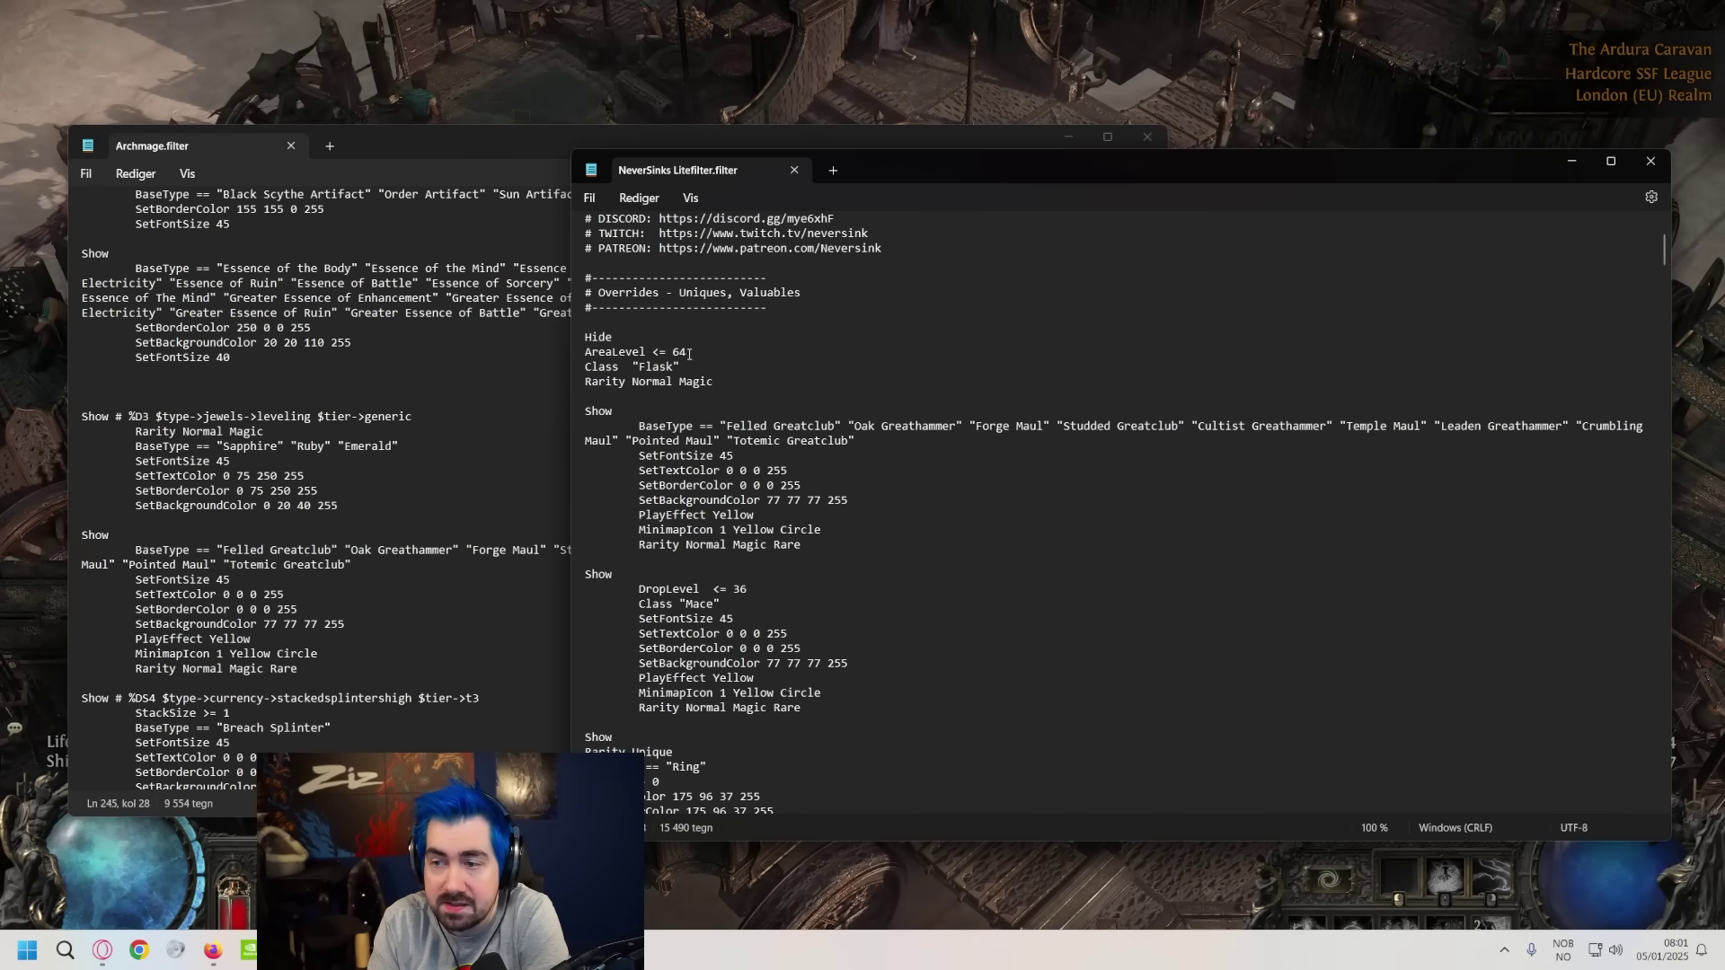
key("End")
key("Return")
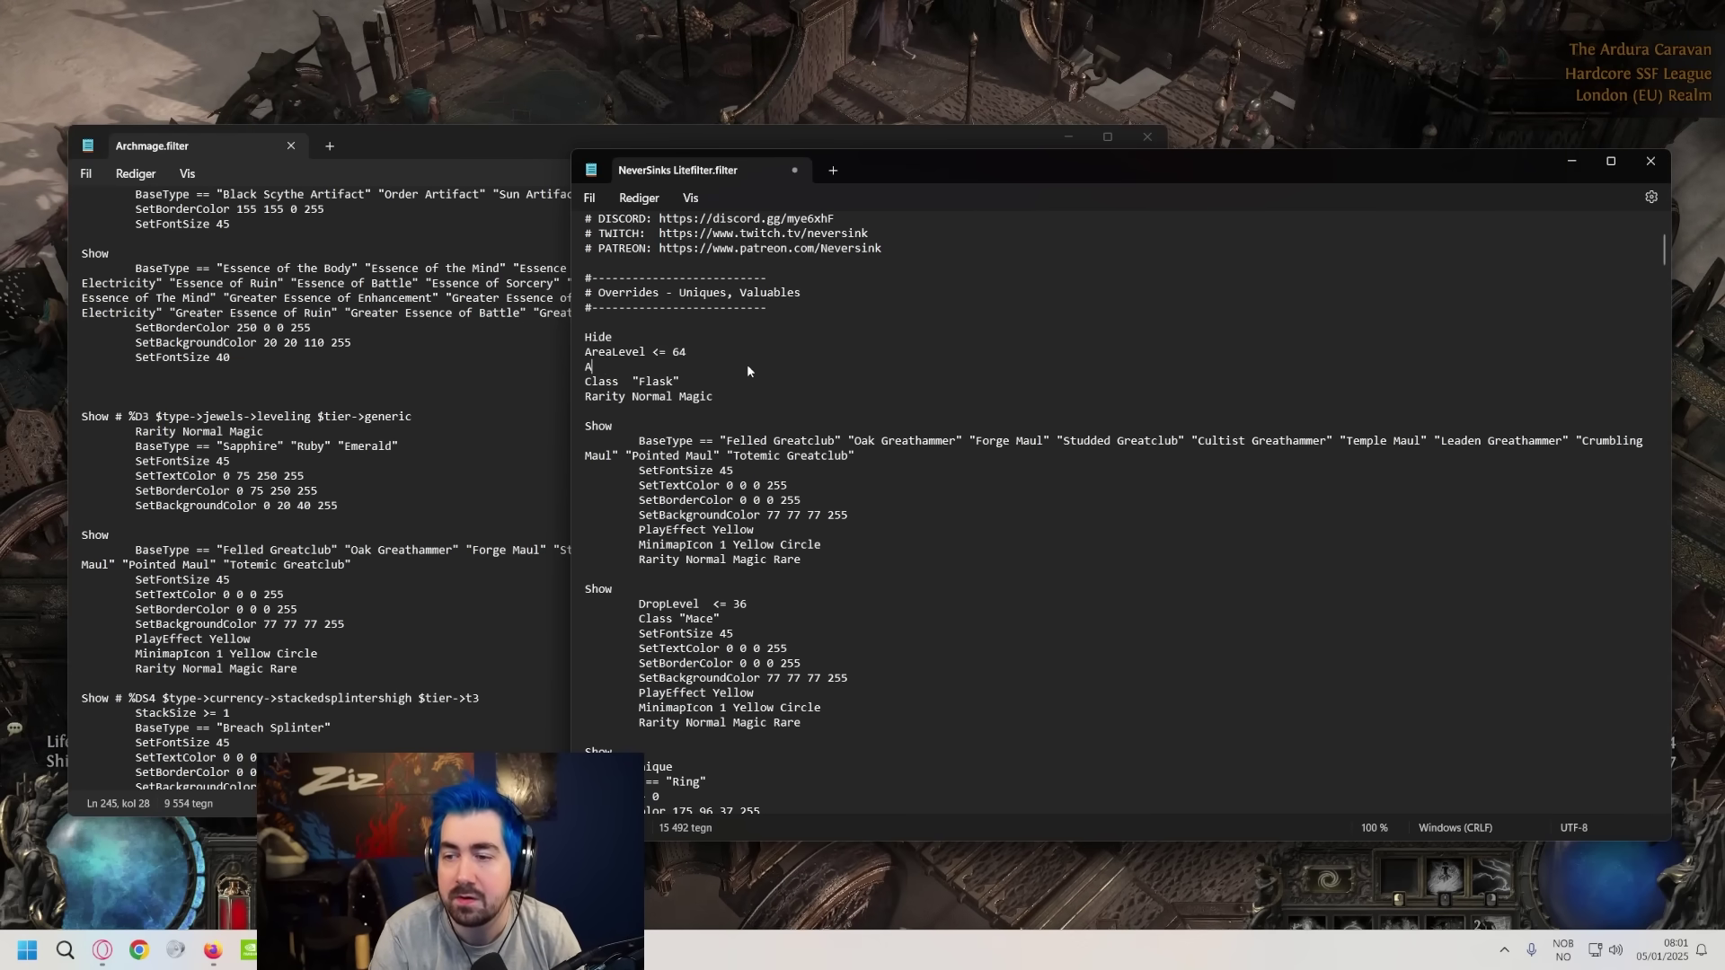
type("AreaLevel >")
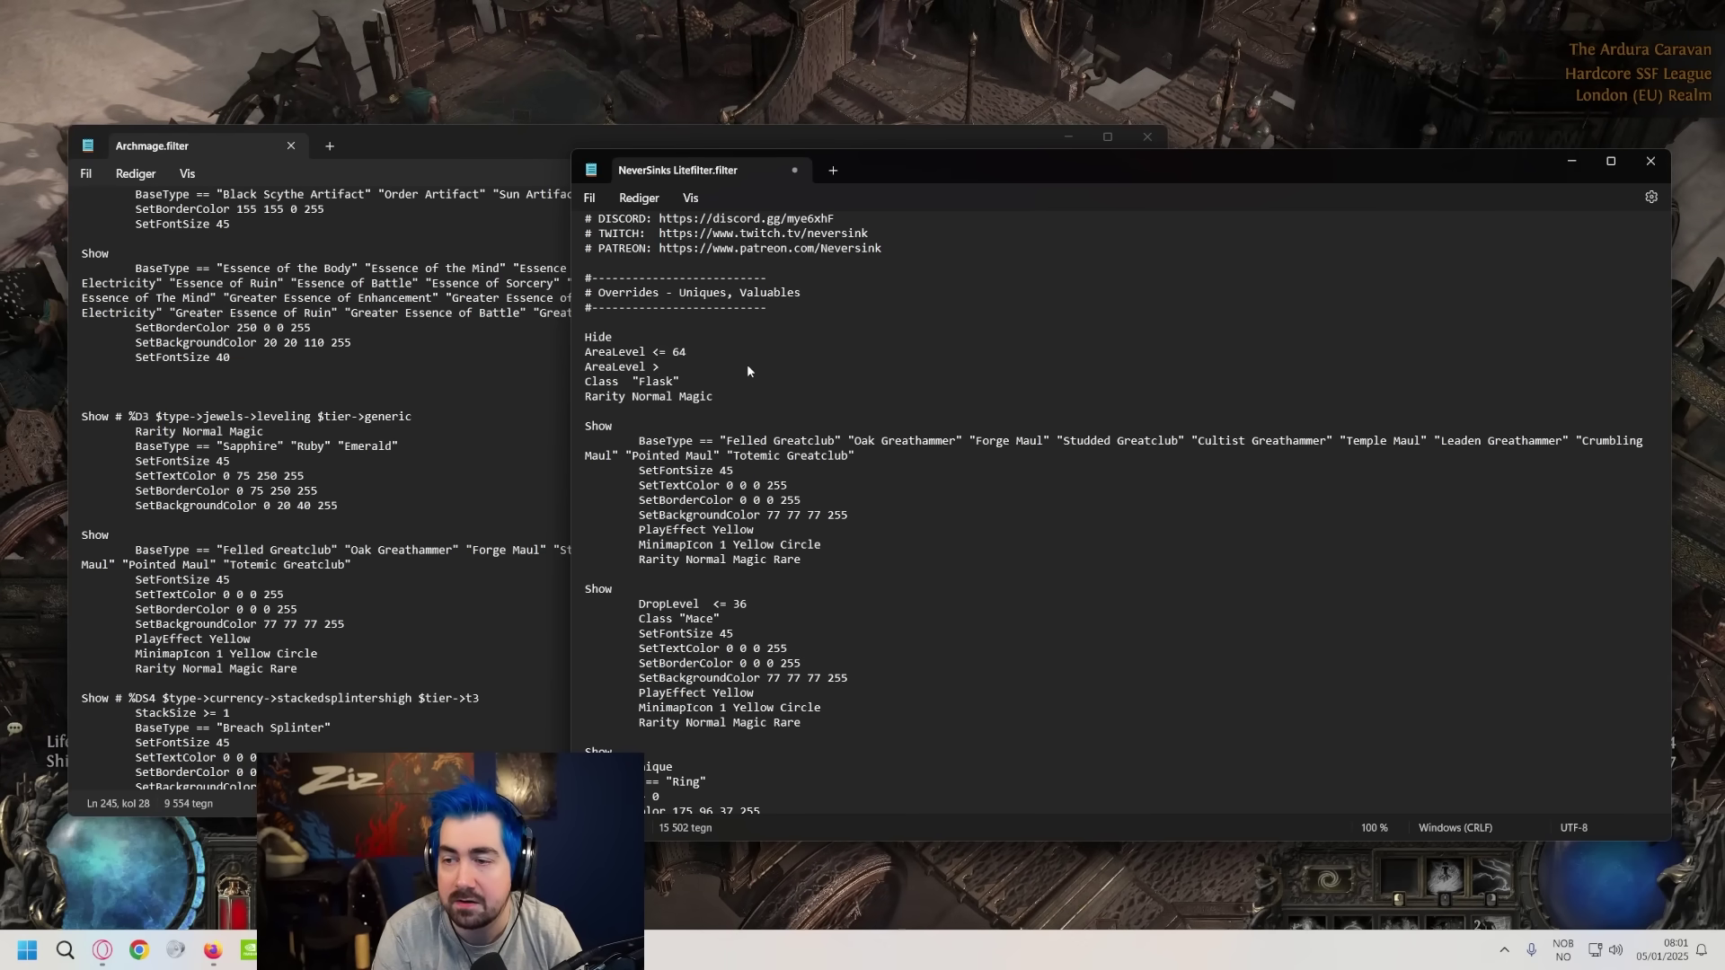
type("= 64")
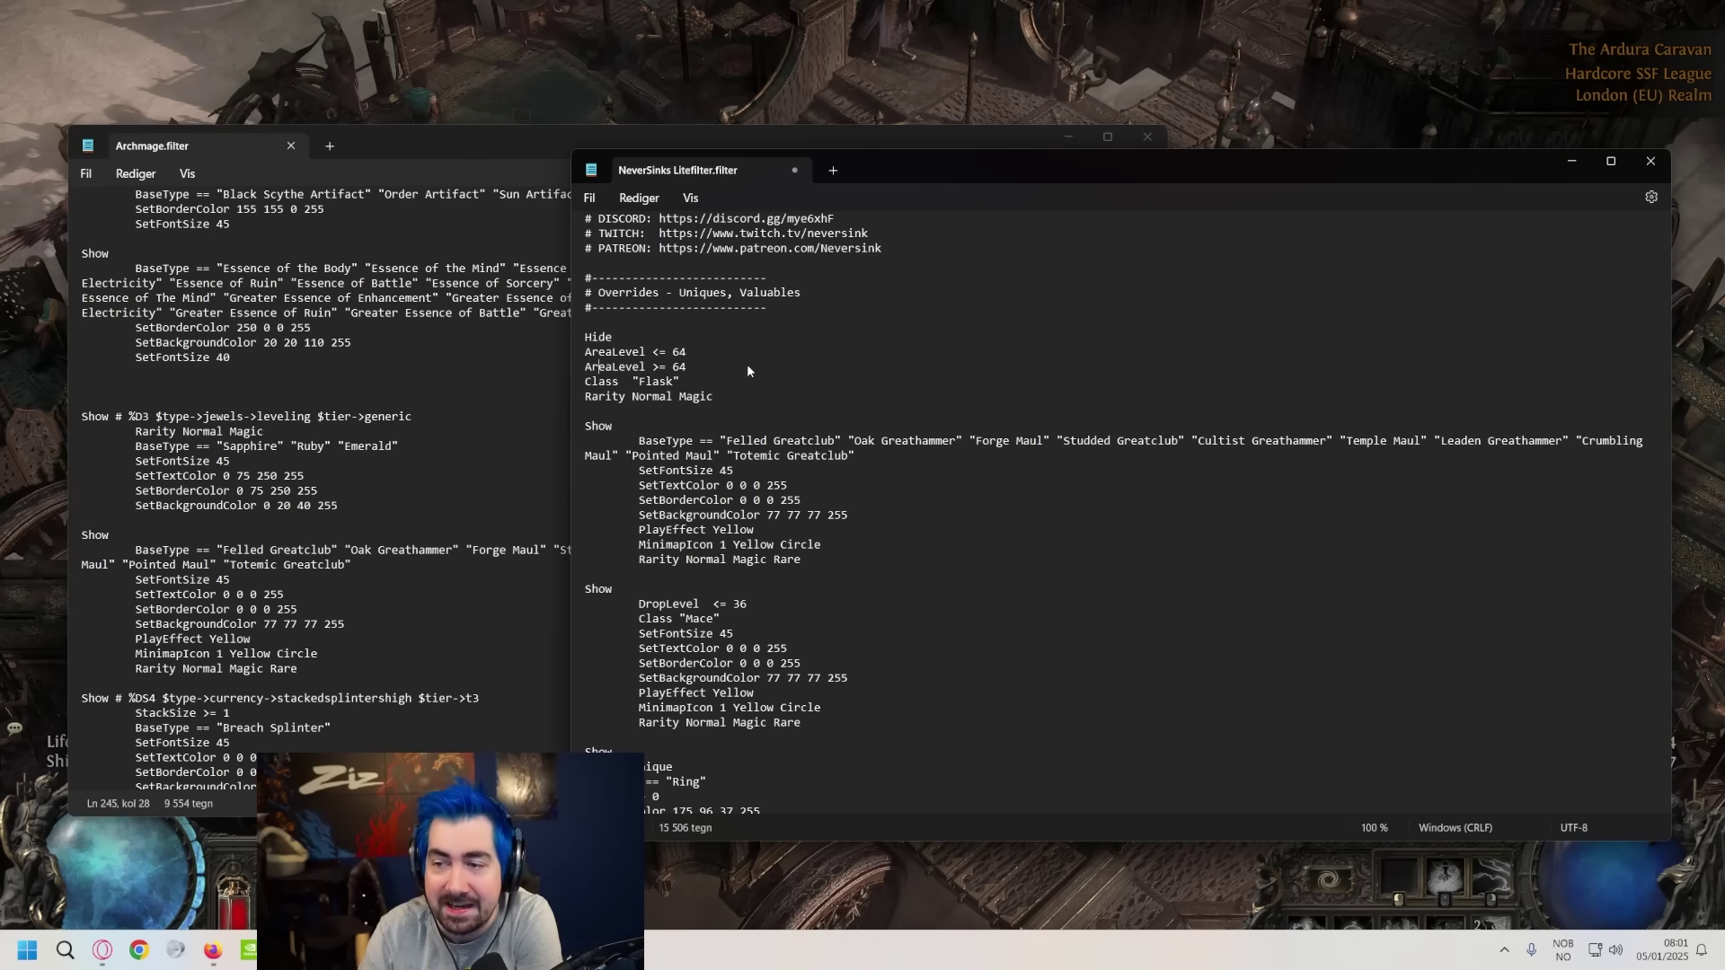
key("ctrl+Right")
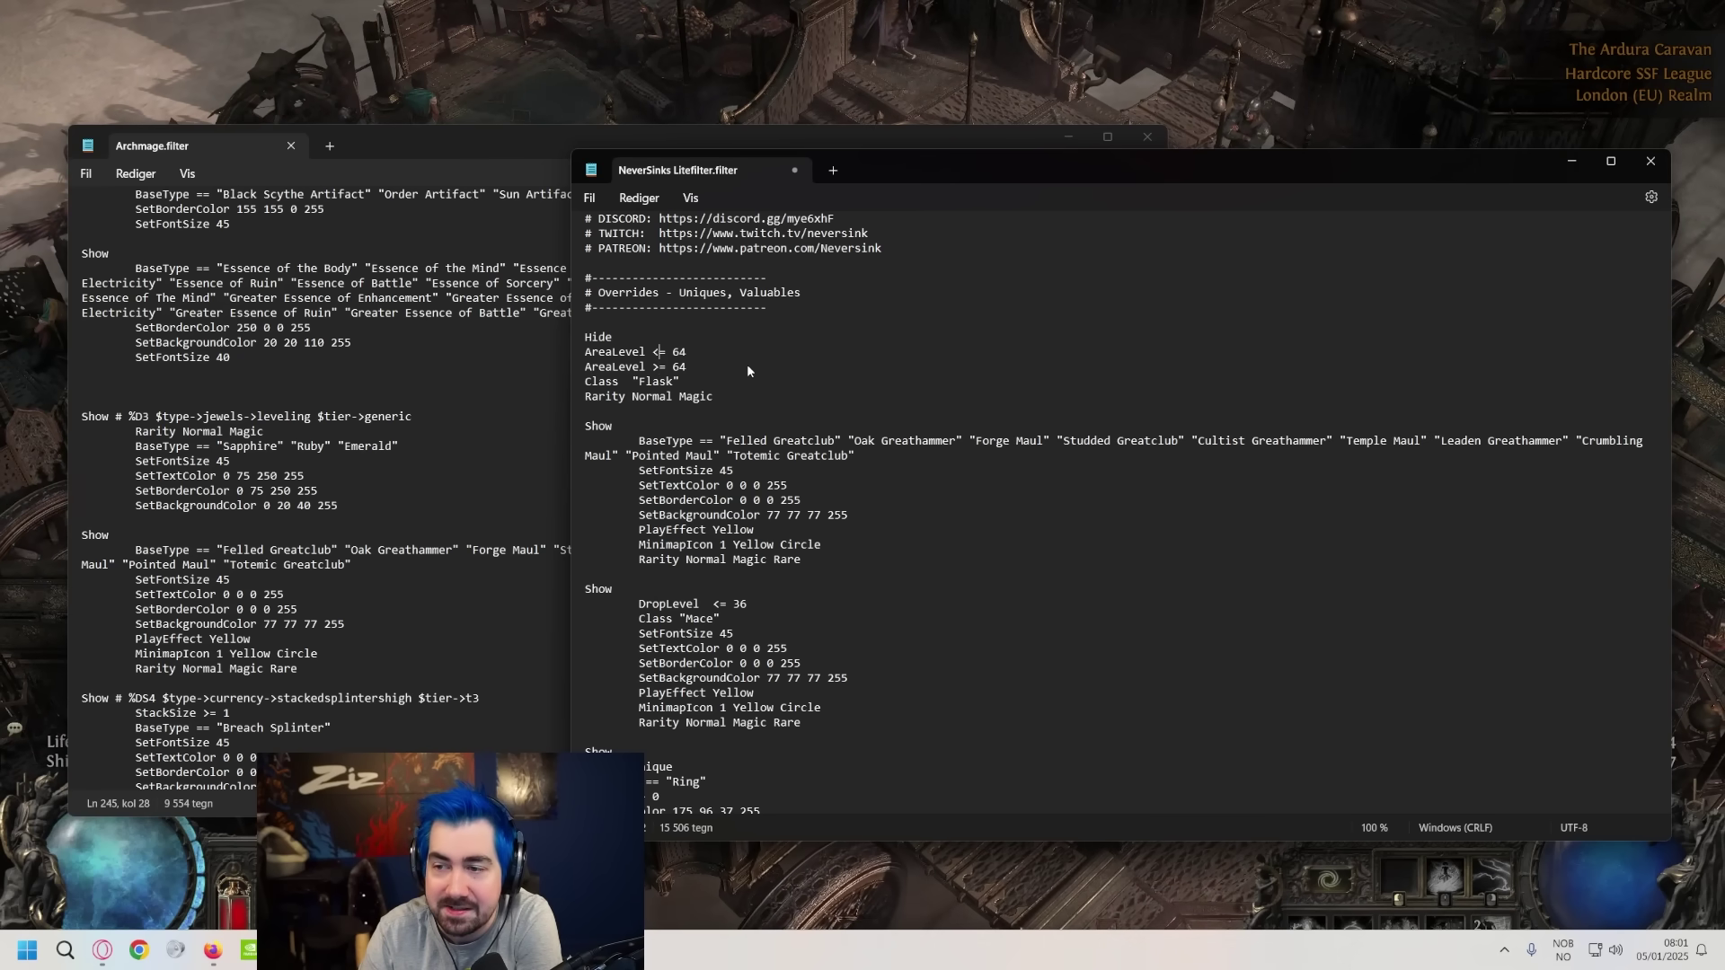
key("Right")
key("Right")
key("Right")
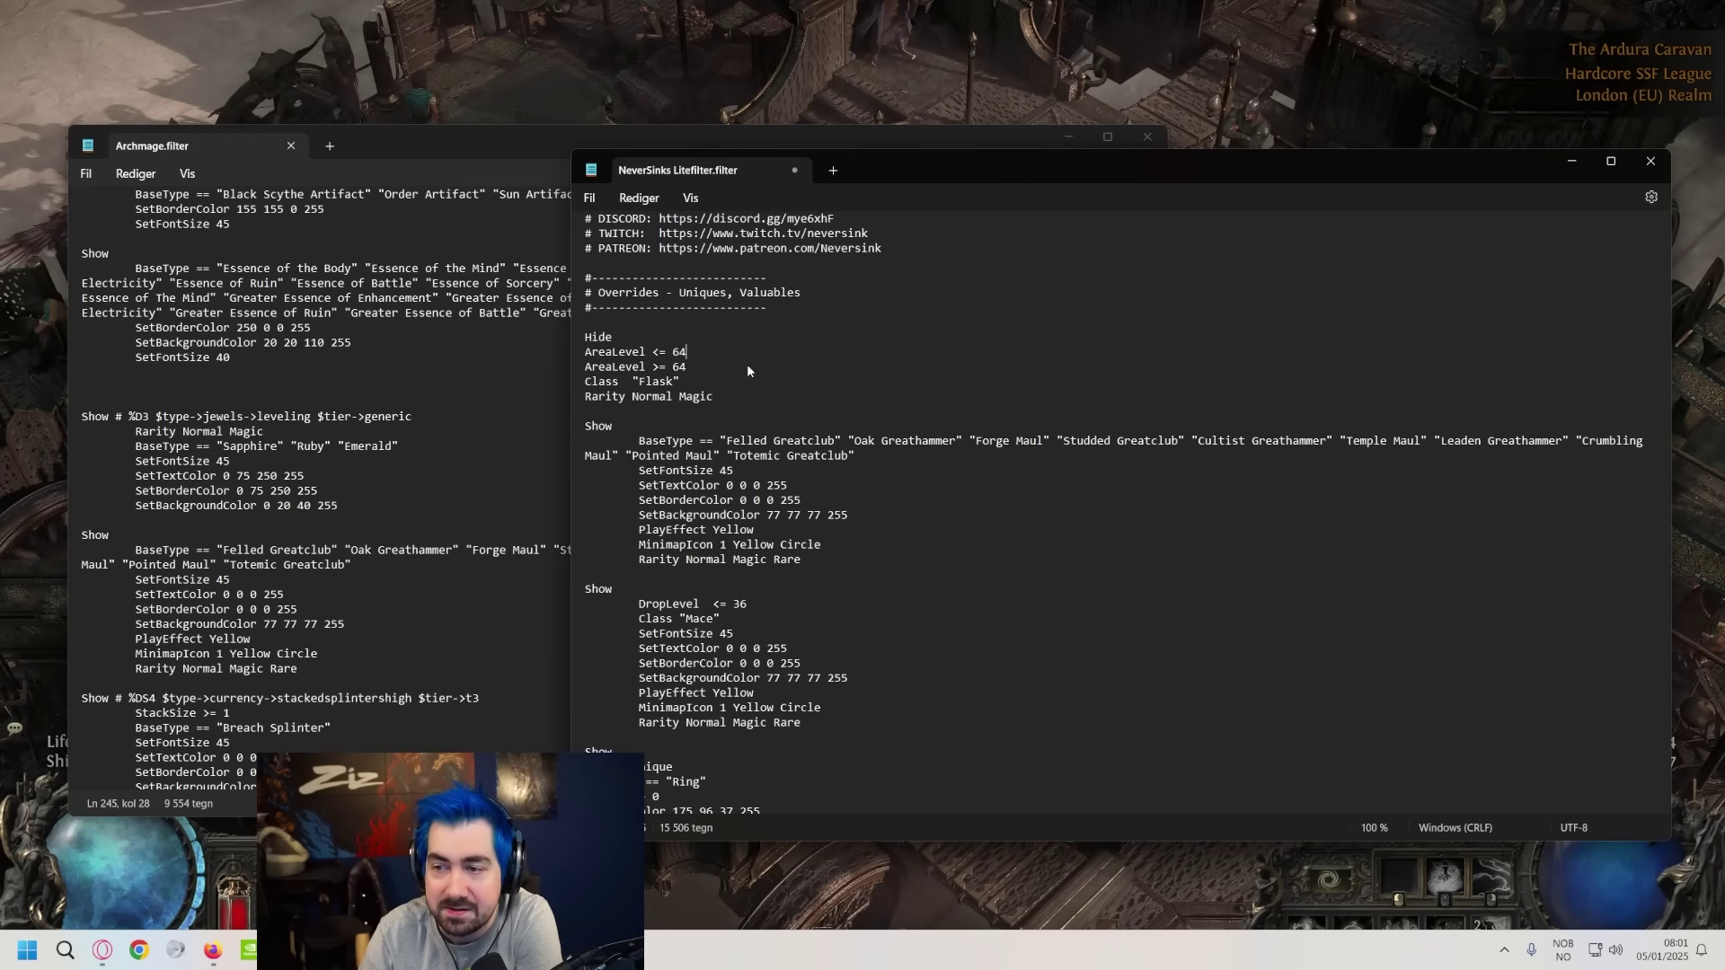
key("Left")
key("Left")
key("Left")
key("Left")
key("Left")
key("Left")
key("Left")
key("Left")
key("Left")
key("Left")
key("Left")
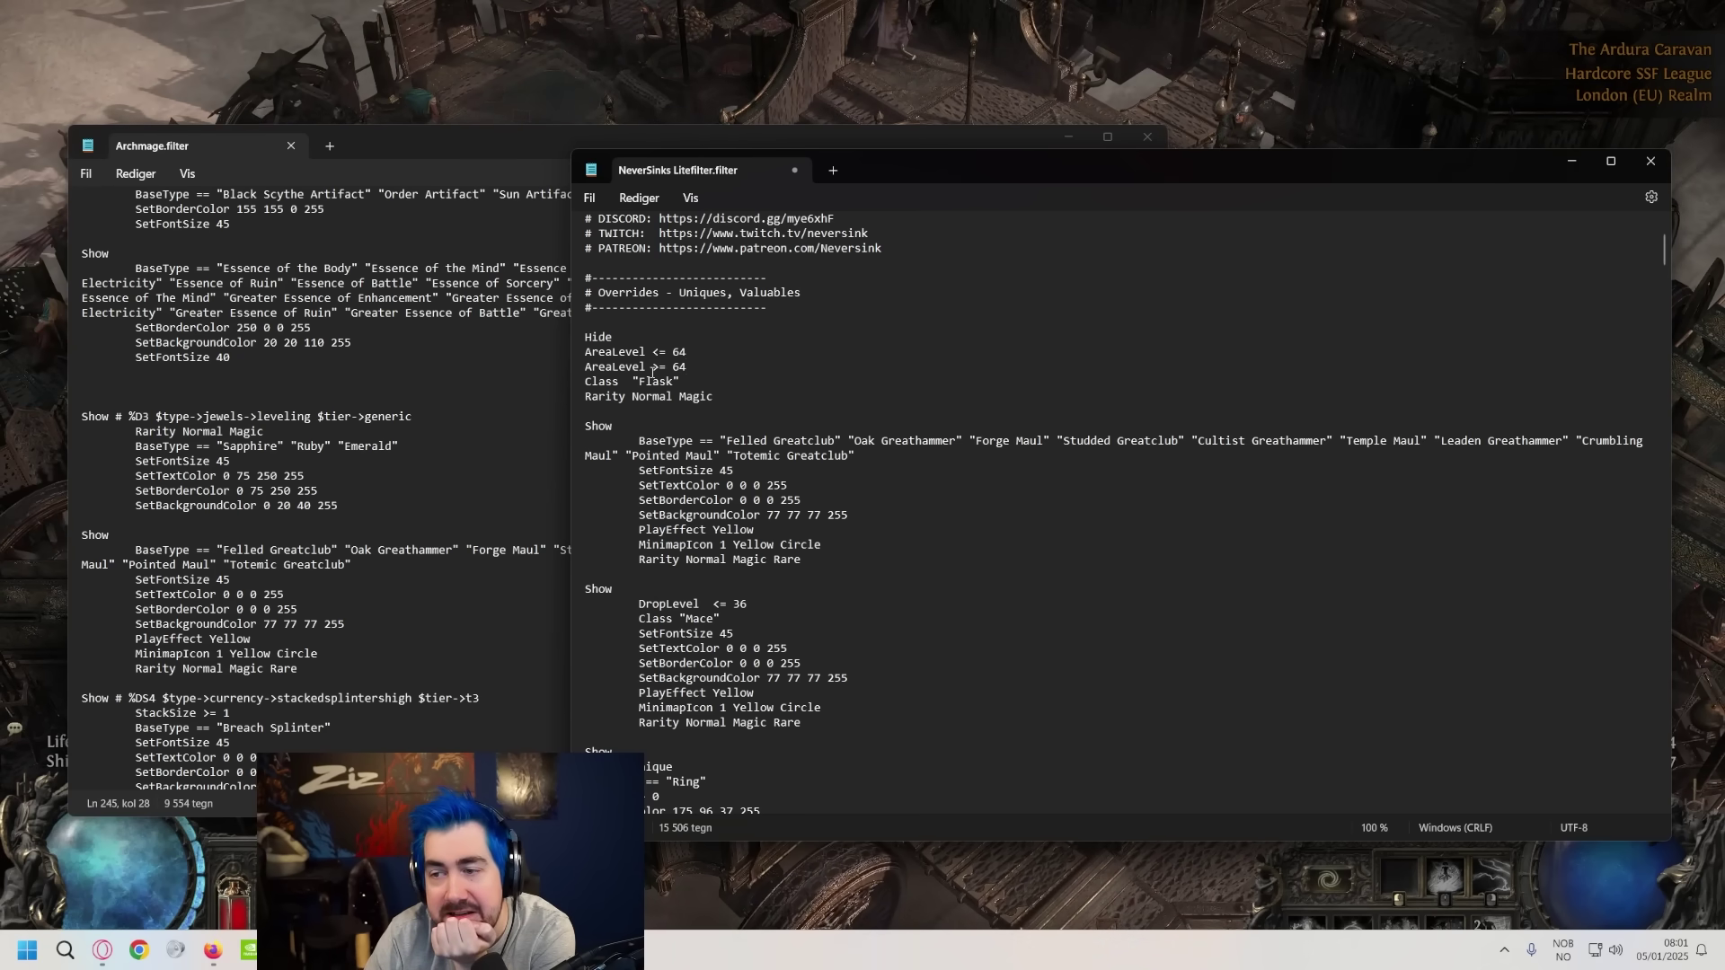
- Compare the two AreaLevel 64 lines and select the AreaLevel >= 64 line
left_click_drag(695, 366, 558, 369)
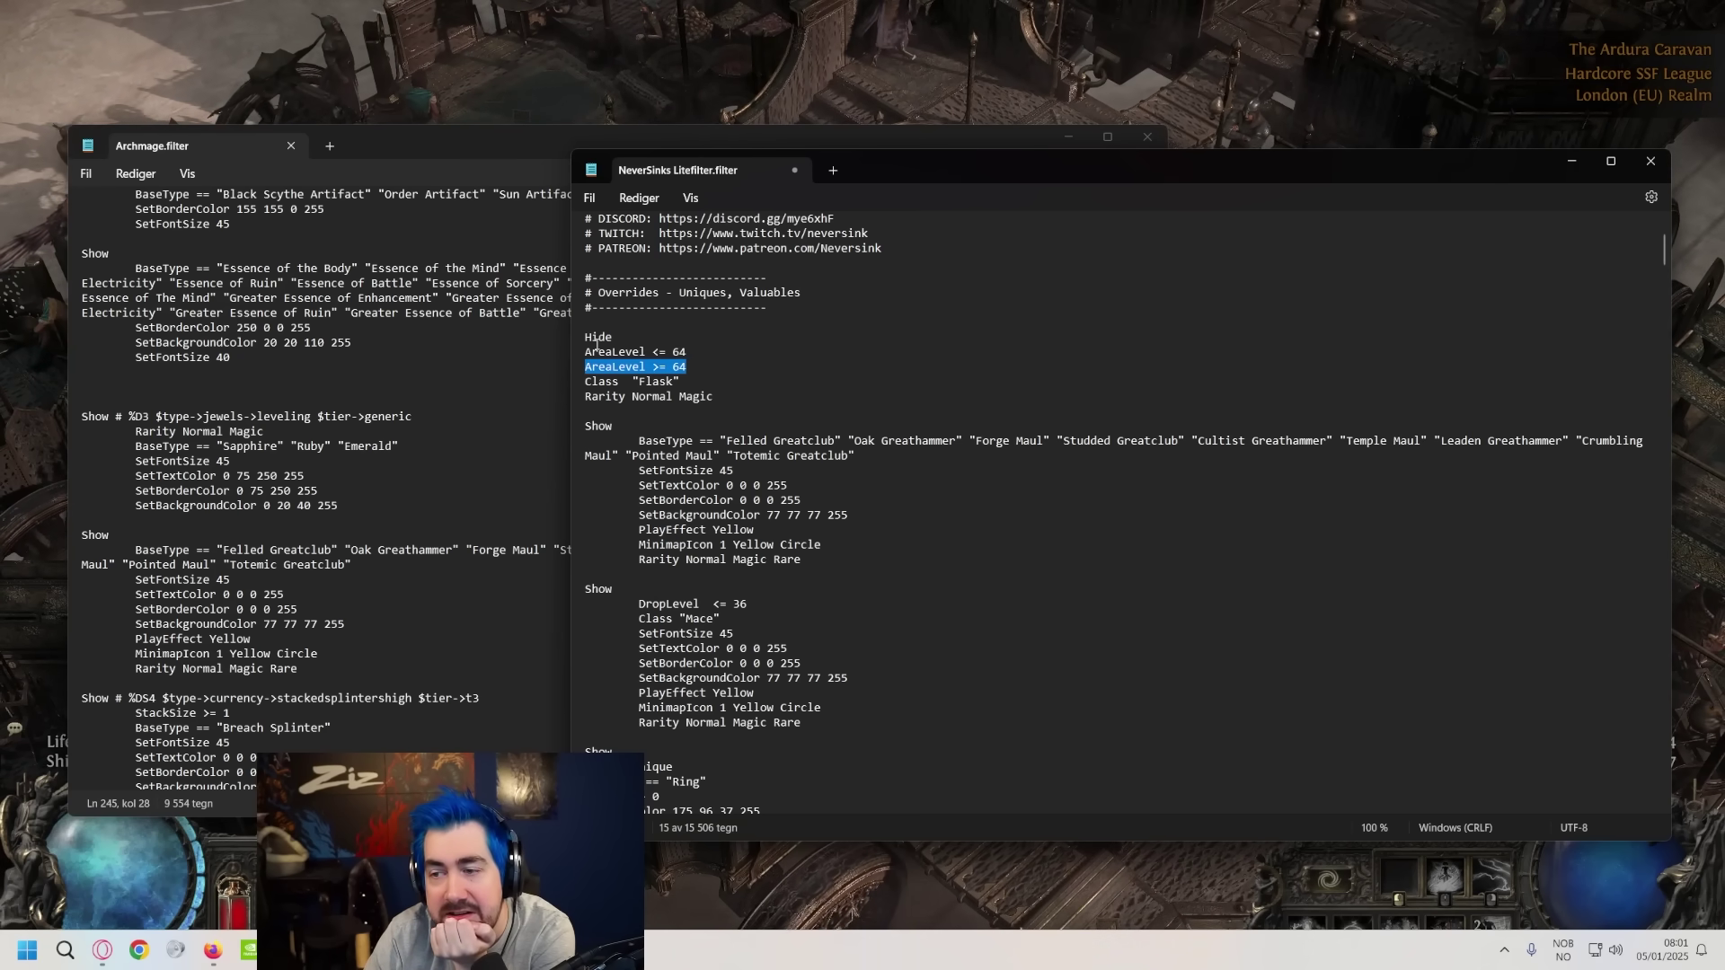
key("Up")
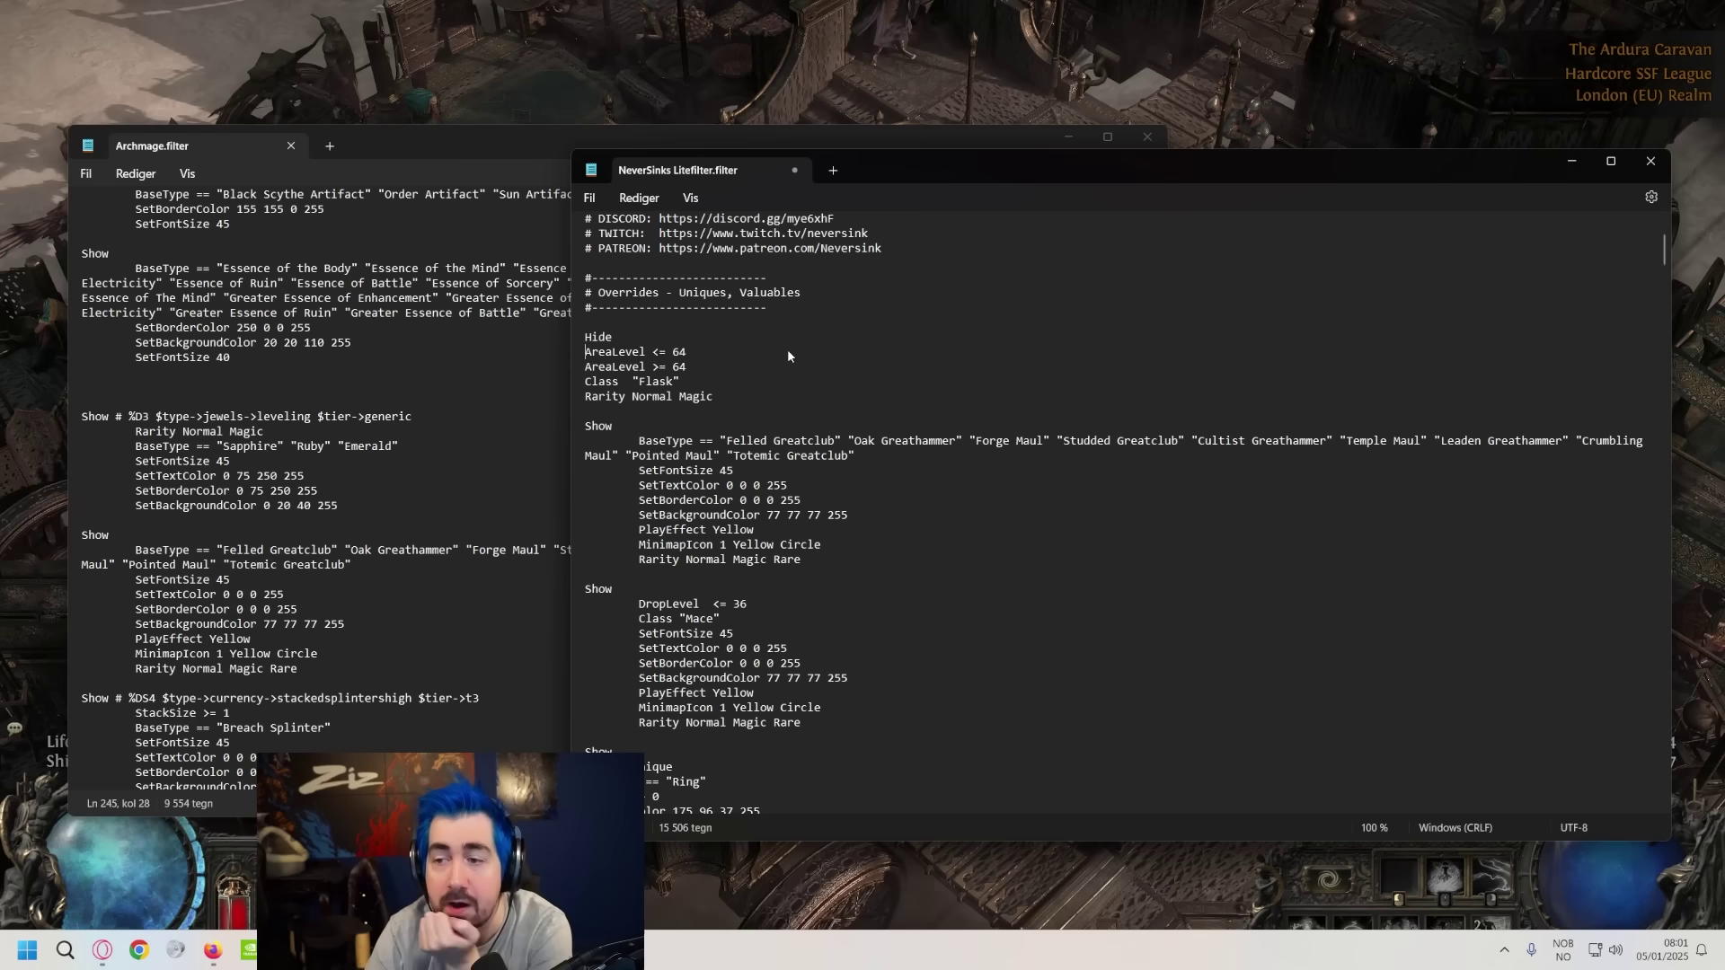
key("Right")
key("Right")
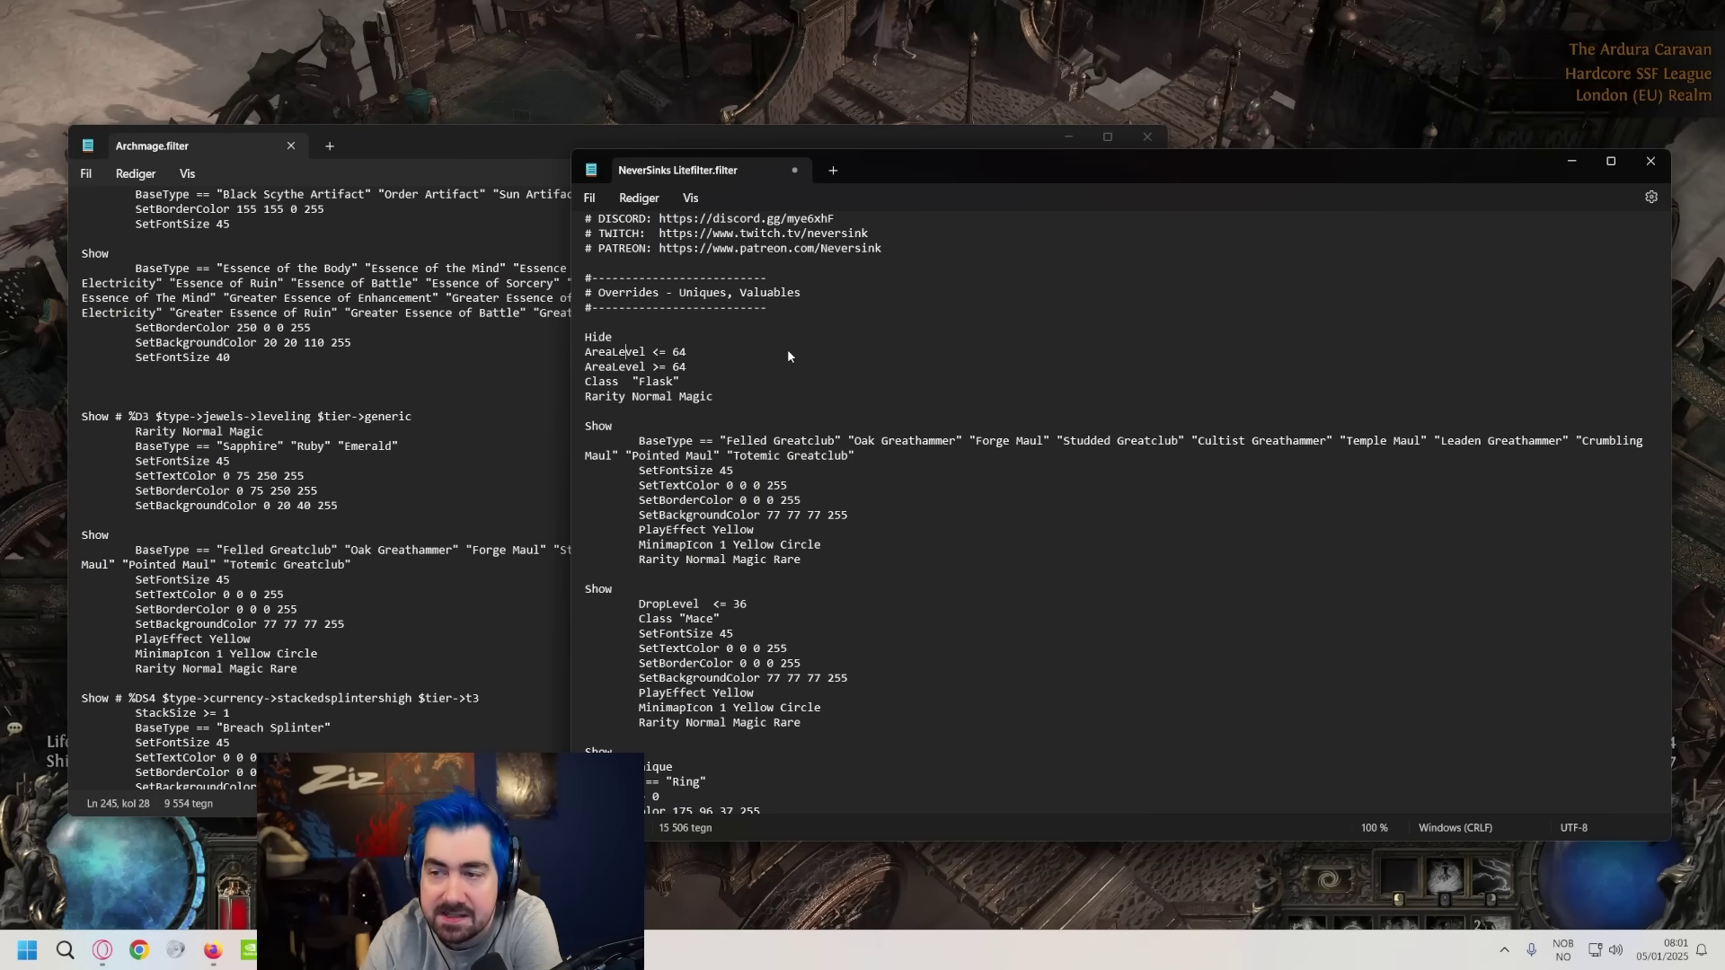
key("Right")
key("Right")
key("Right")
key("Right")
key("Right")
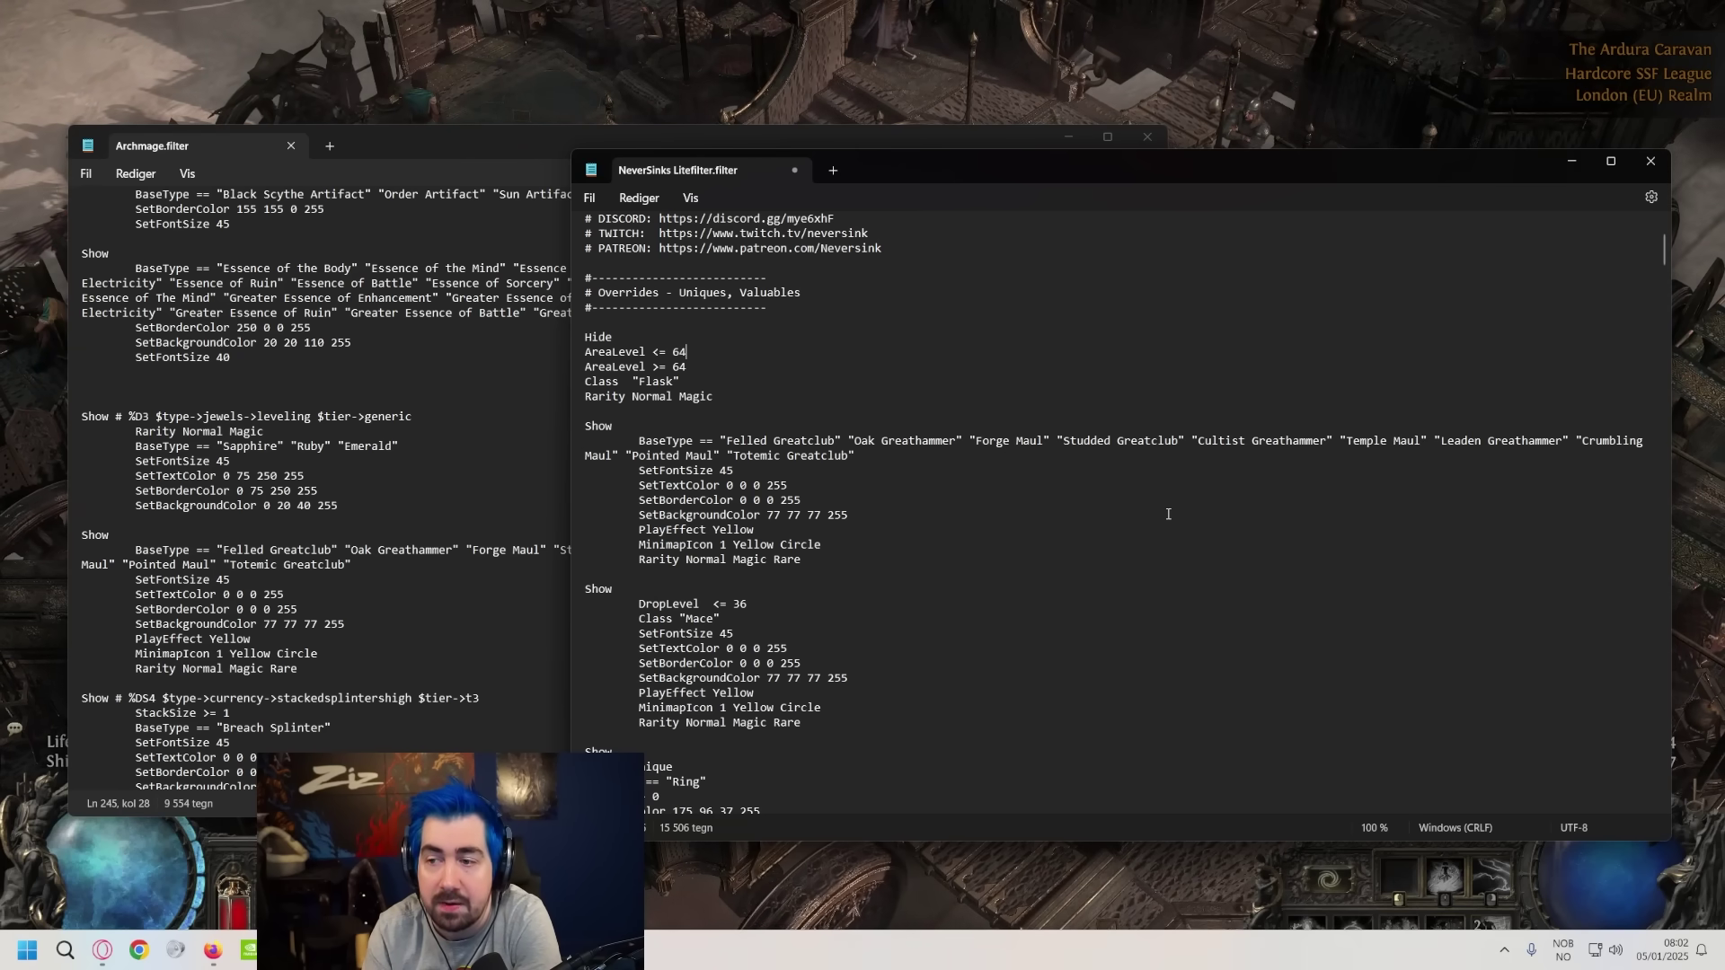
key("shift+Left")
key("Down")
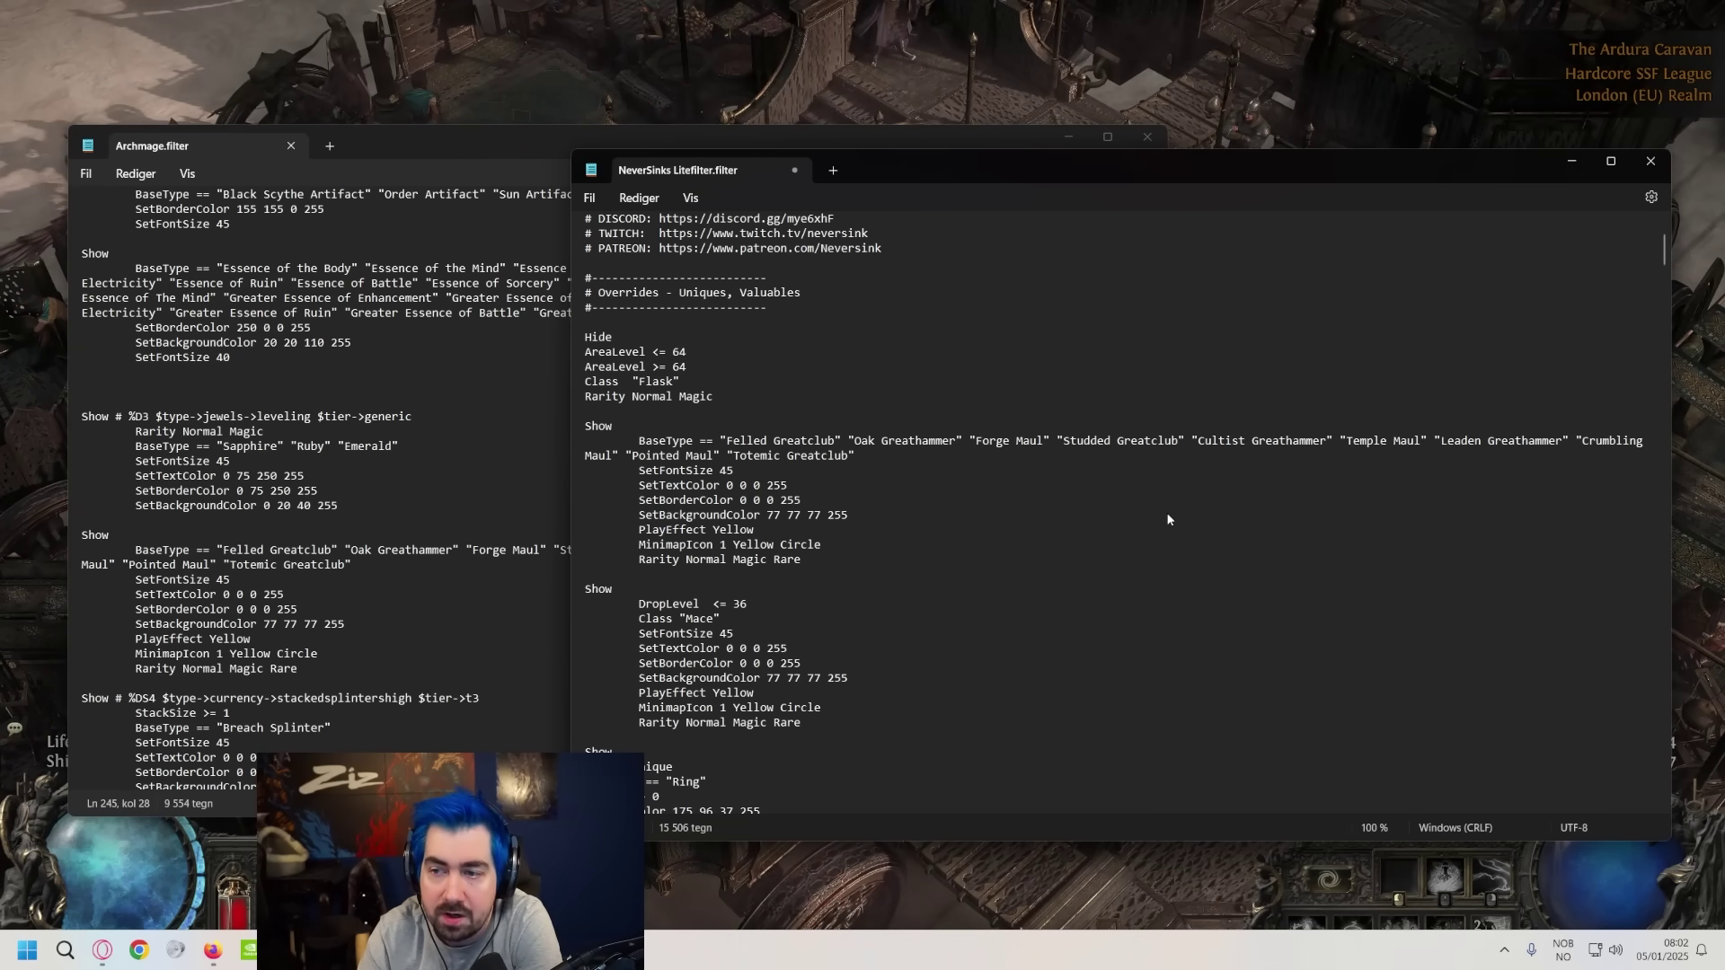
key("Home")
key("shift+Down")
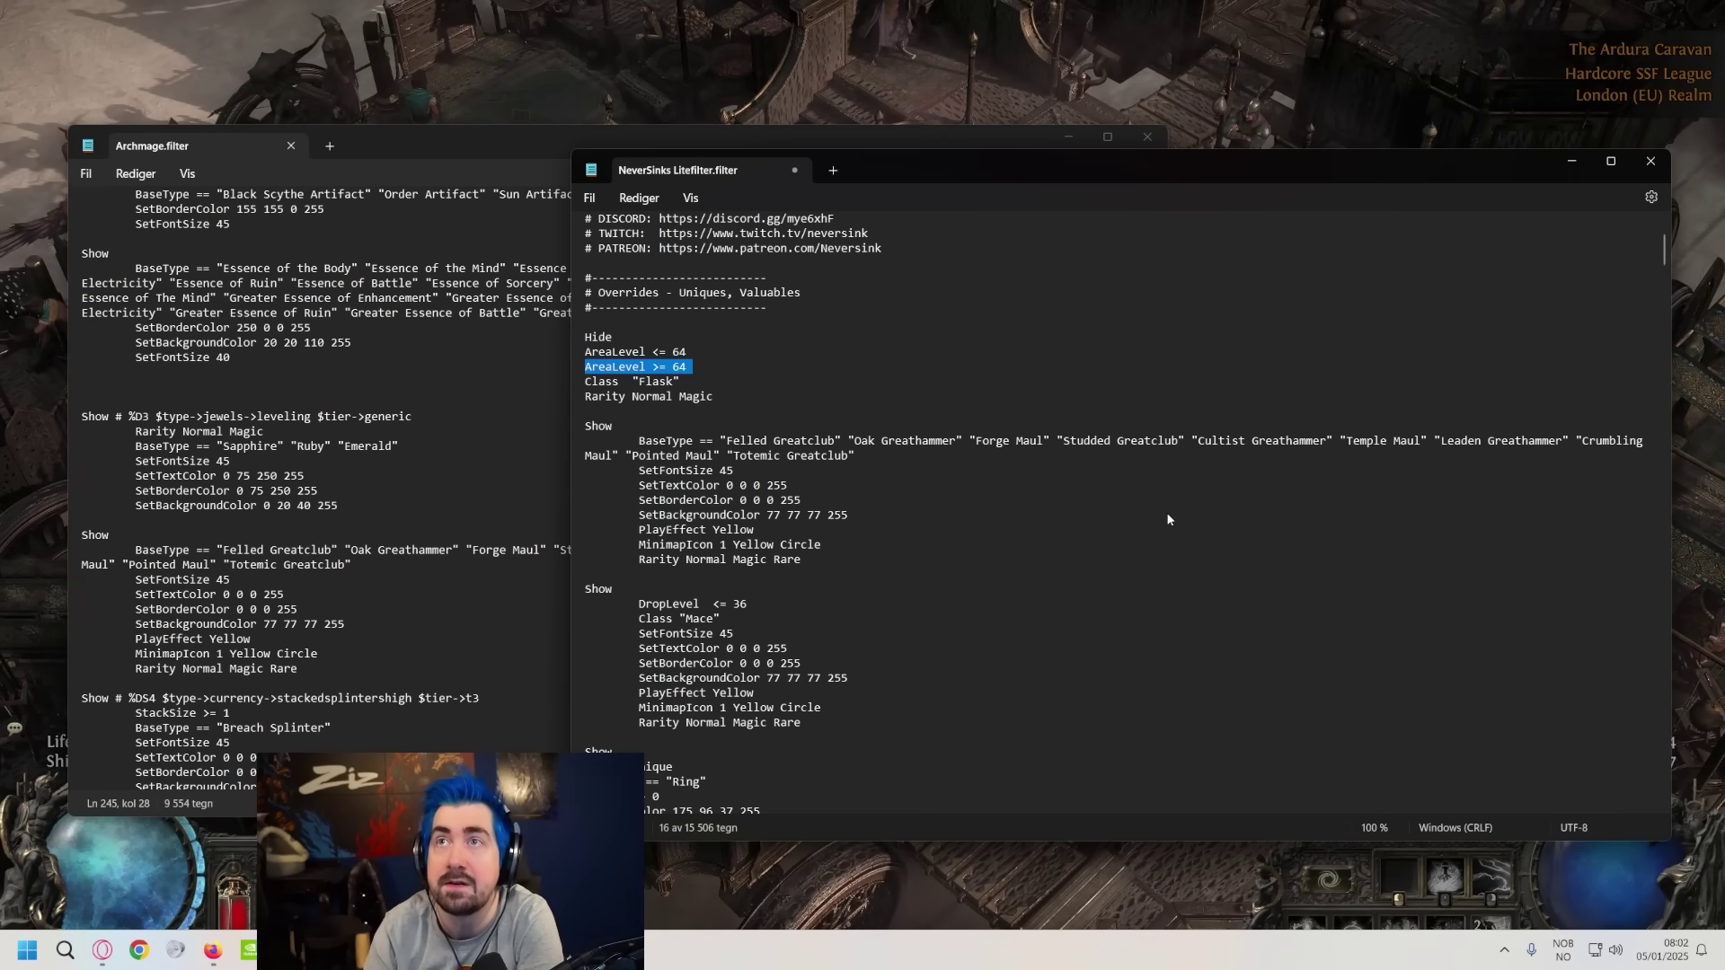
- Bring Archmage.filter to the front and inspect its weapon Hide rule
left_click(1123, 139)
left_click_drag(1159, 590, 1179, 279)
left_click(344, 308)
key("Down")
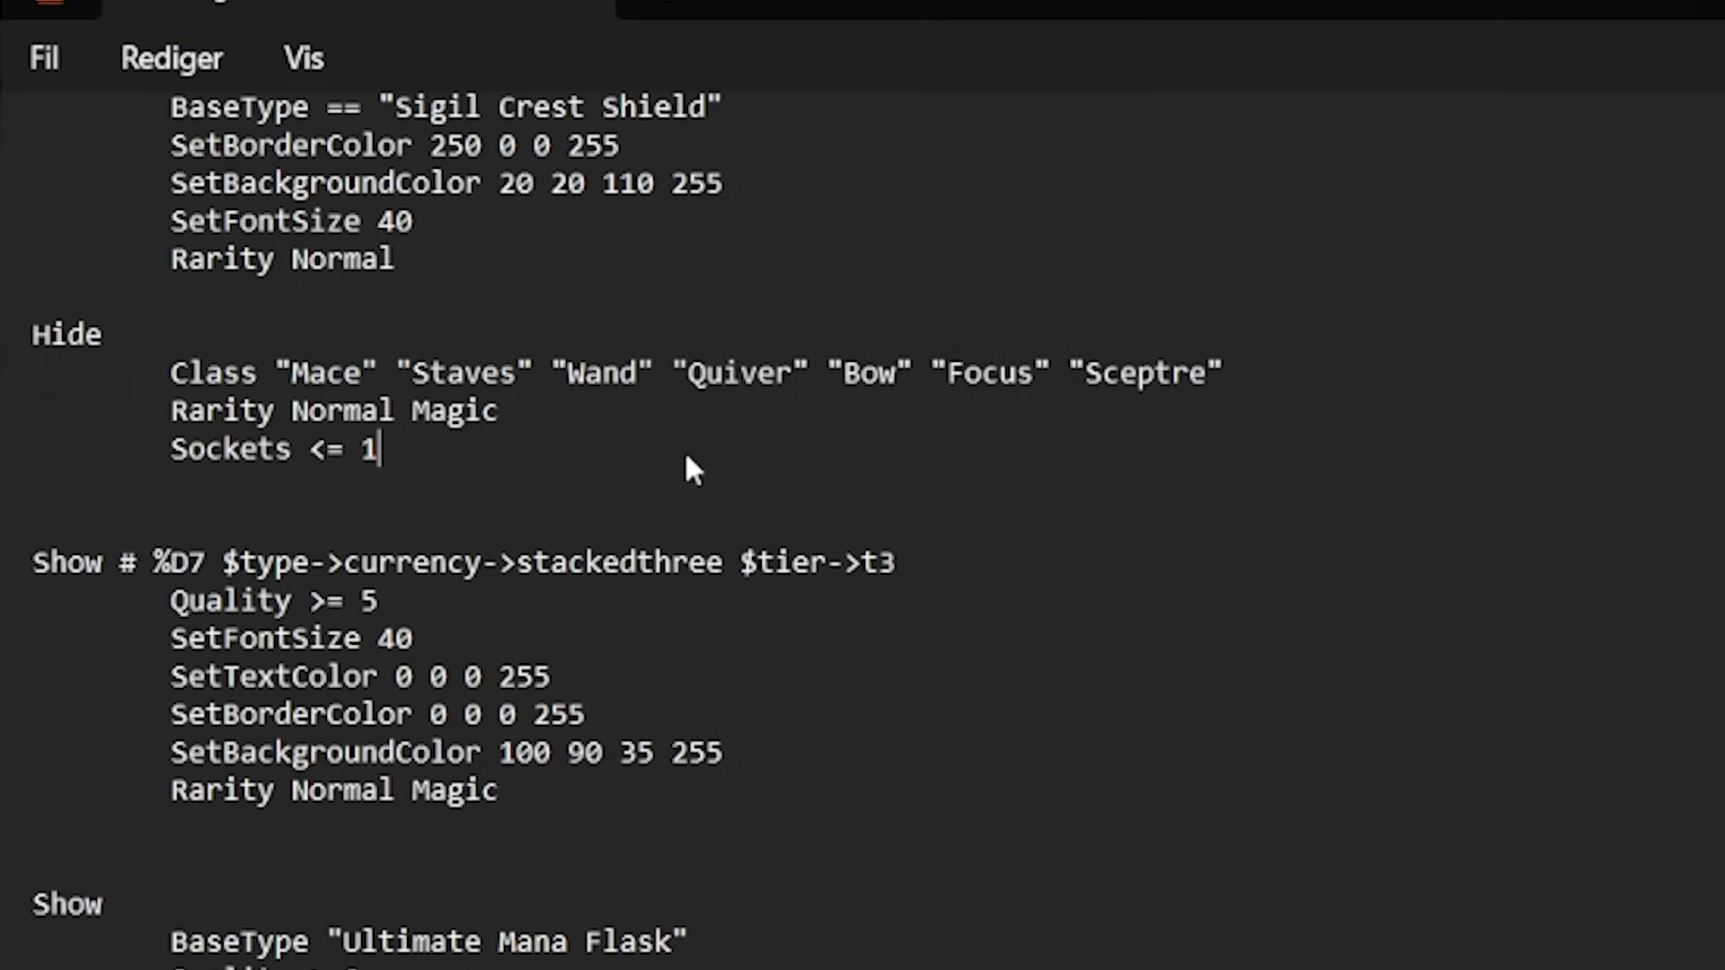
key("shift+Up")
key("shift+Up")
key("shift+Up")
key("shift+Home")
left_click(344, 335)
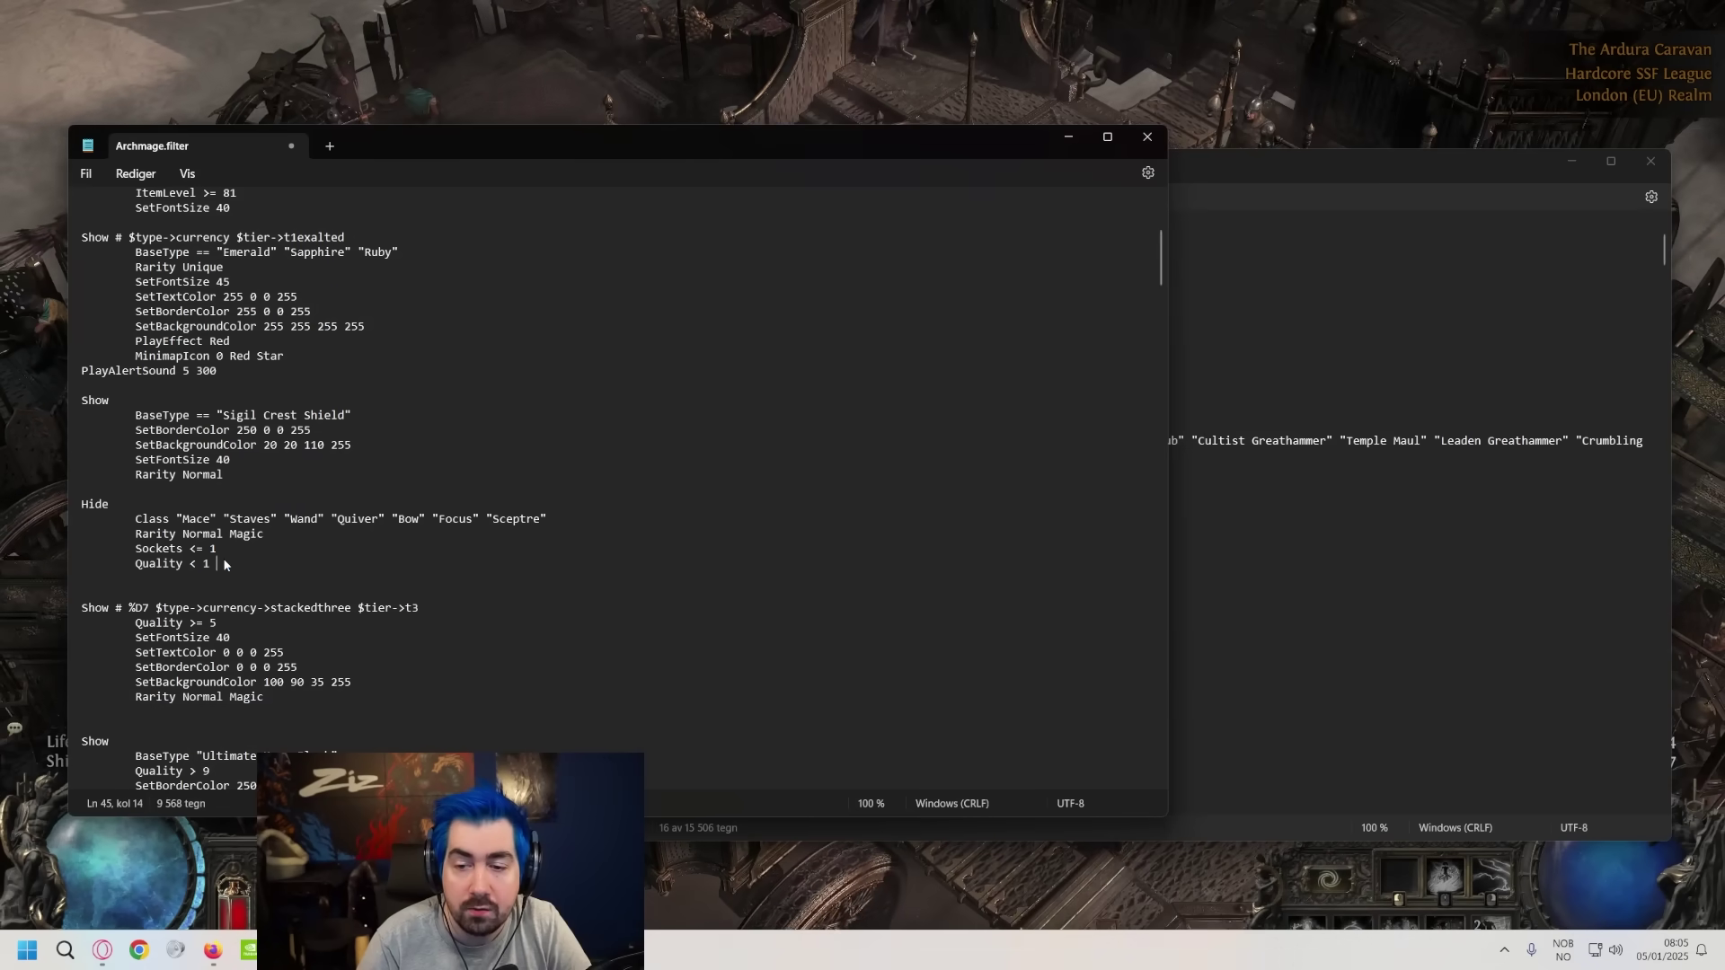
- Change Quality < 1 to Quality < 10, then delete that line, leaving Sockets <= 1
left_click_drag(423, 573, 360, 572)
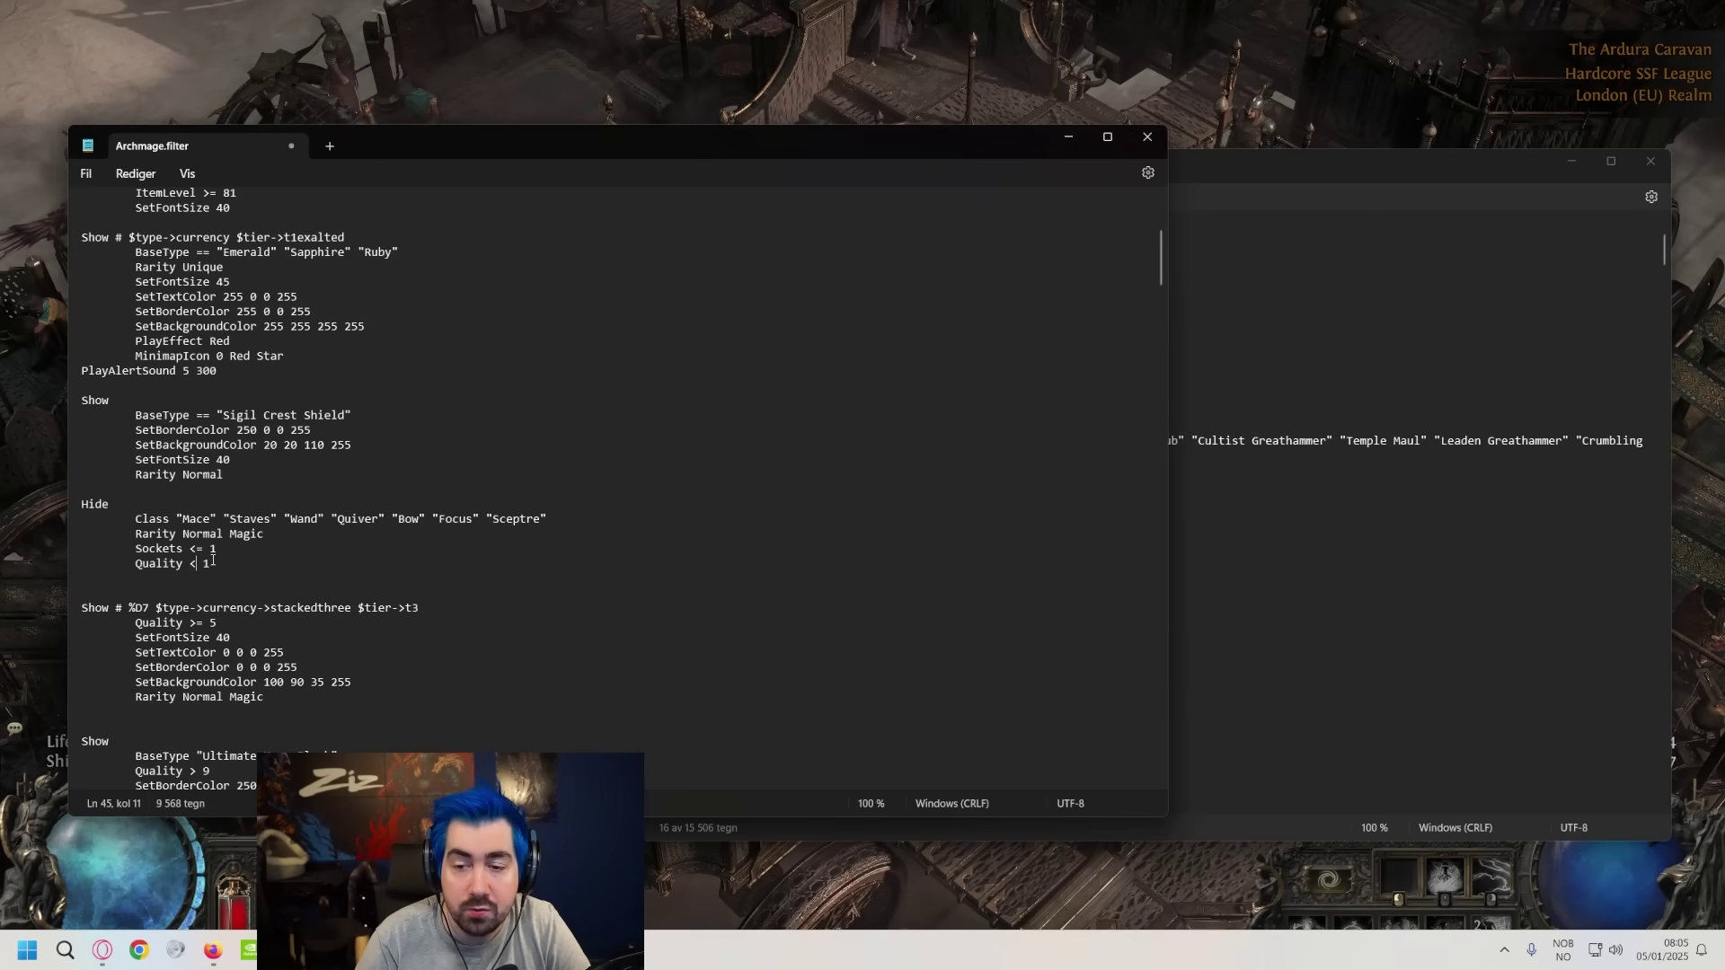
left_click(220, 570)
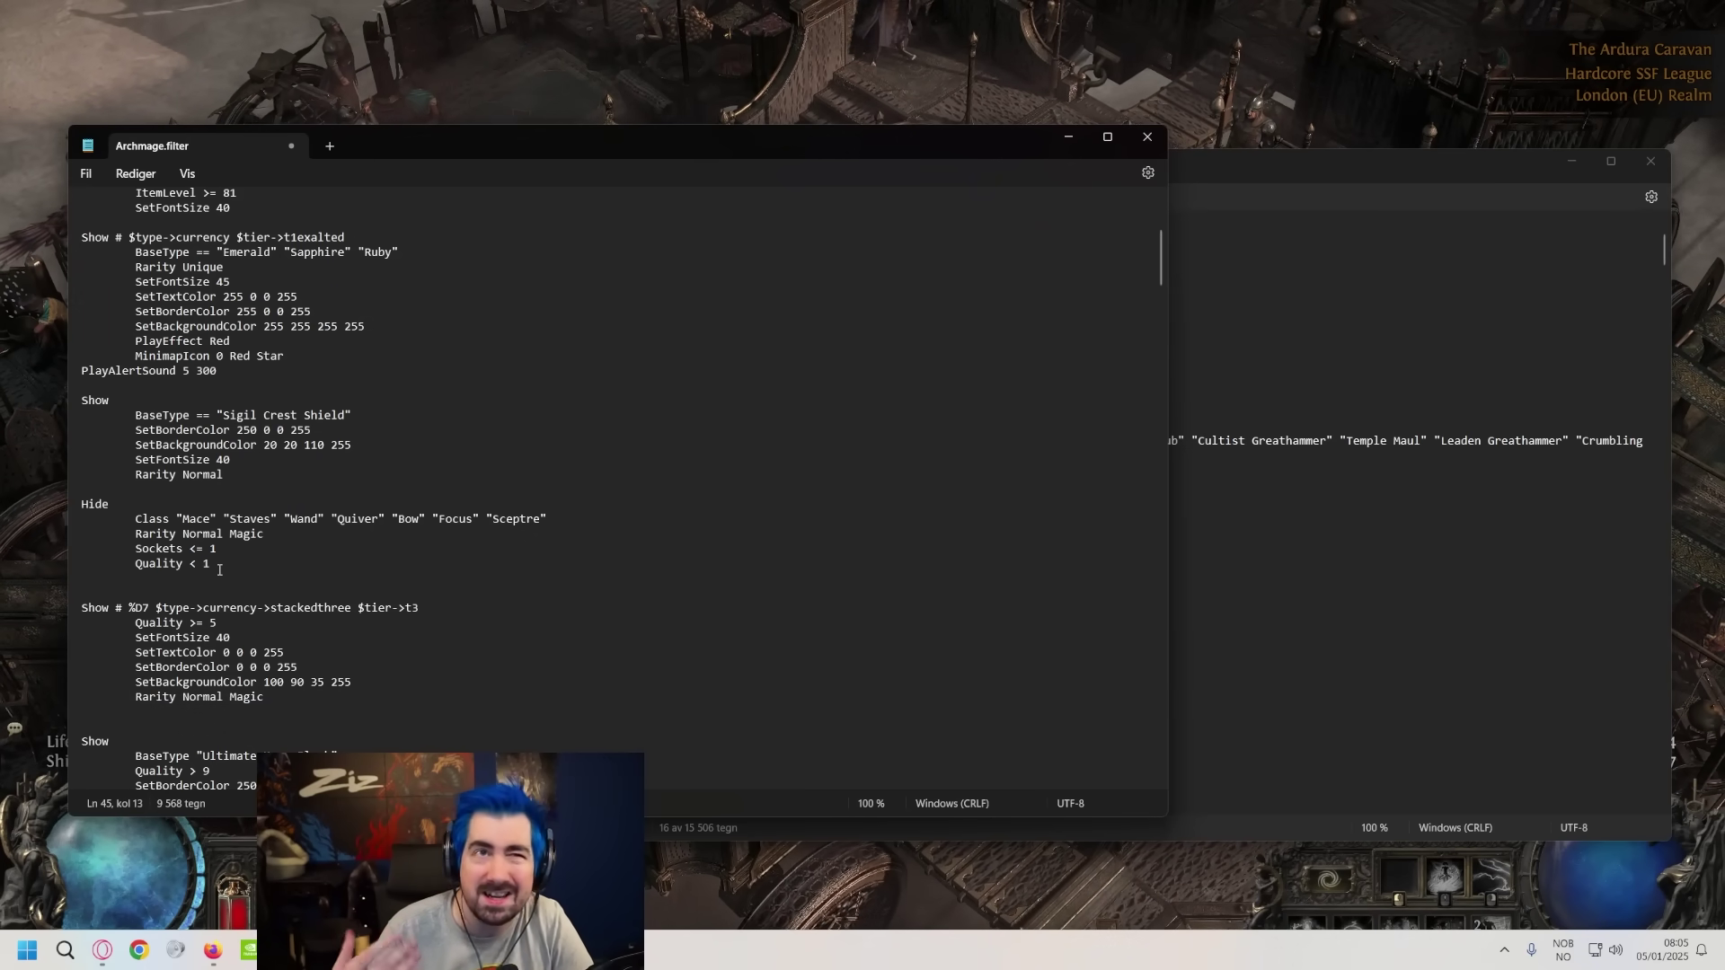
key("Up")
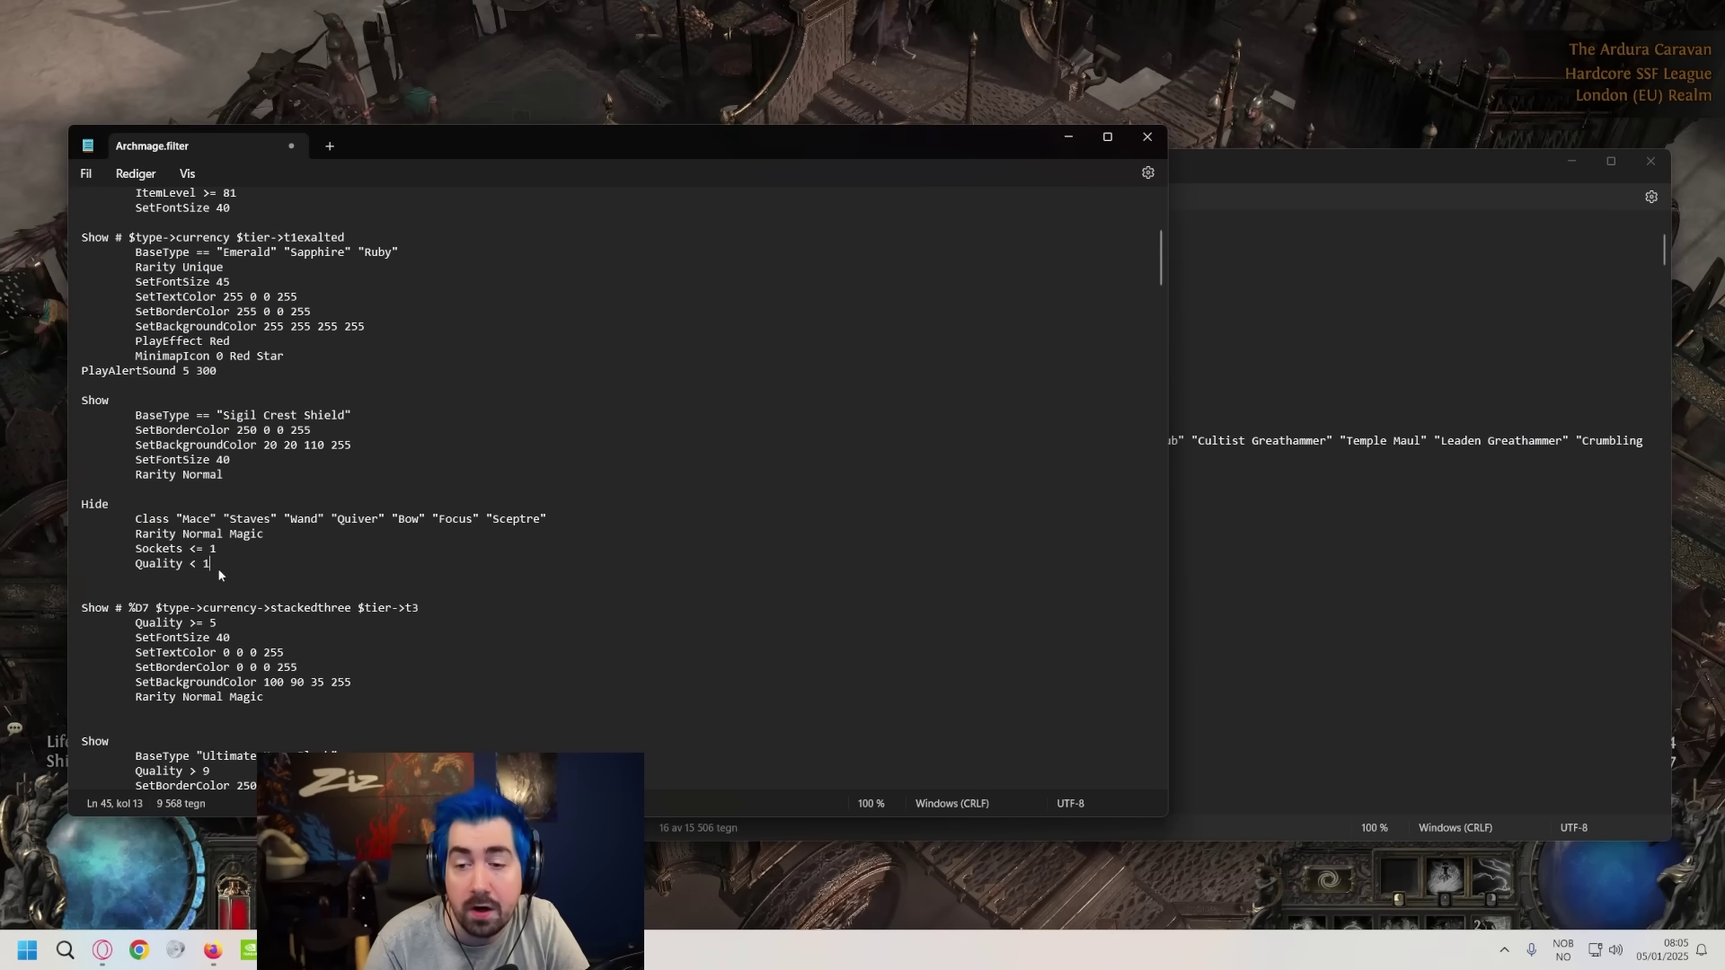
key("Down")
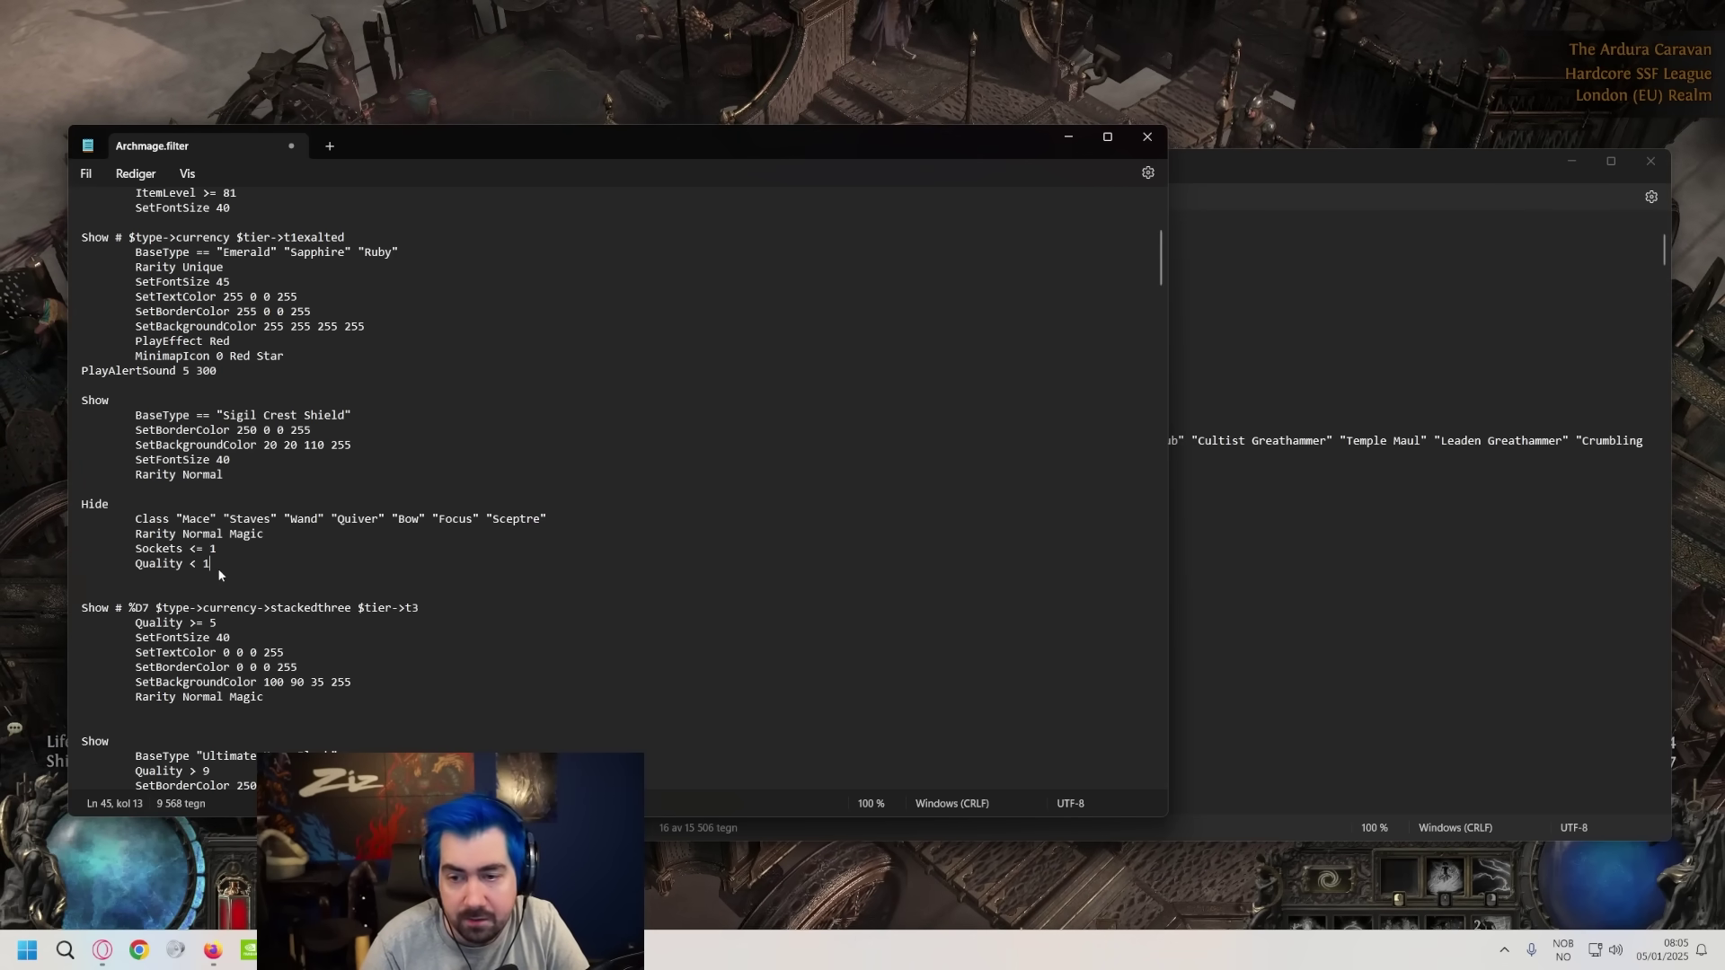
type("0")
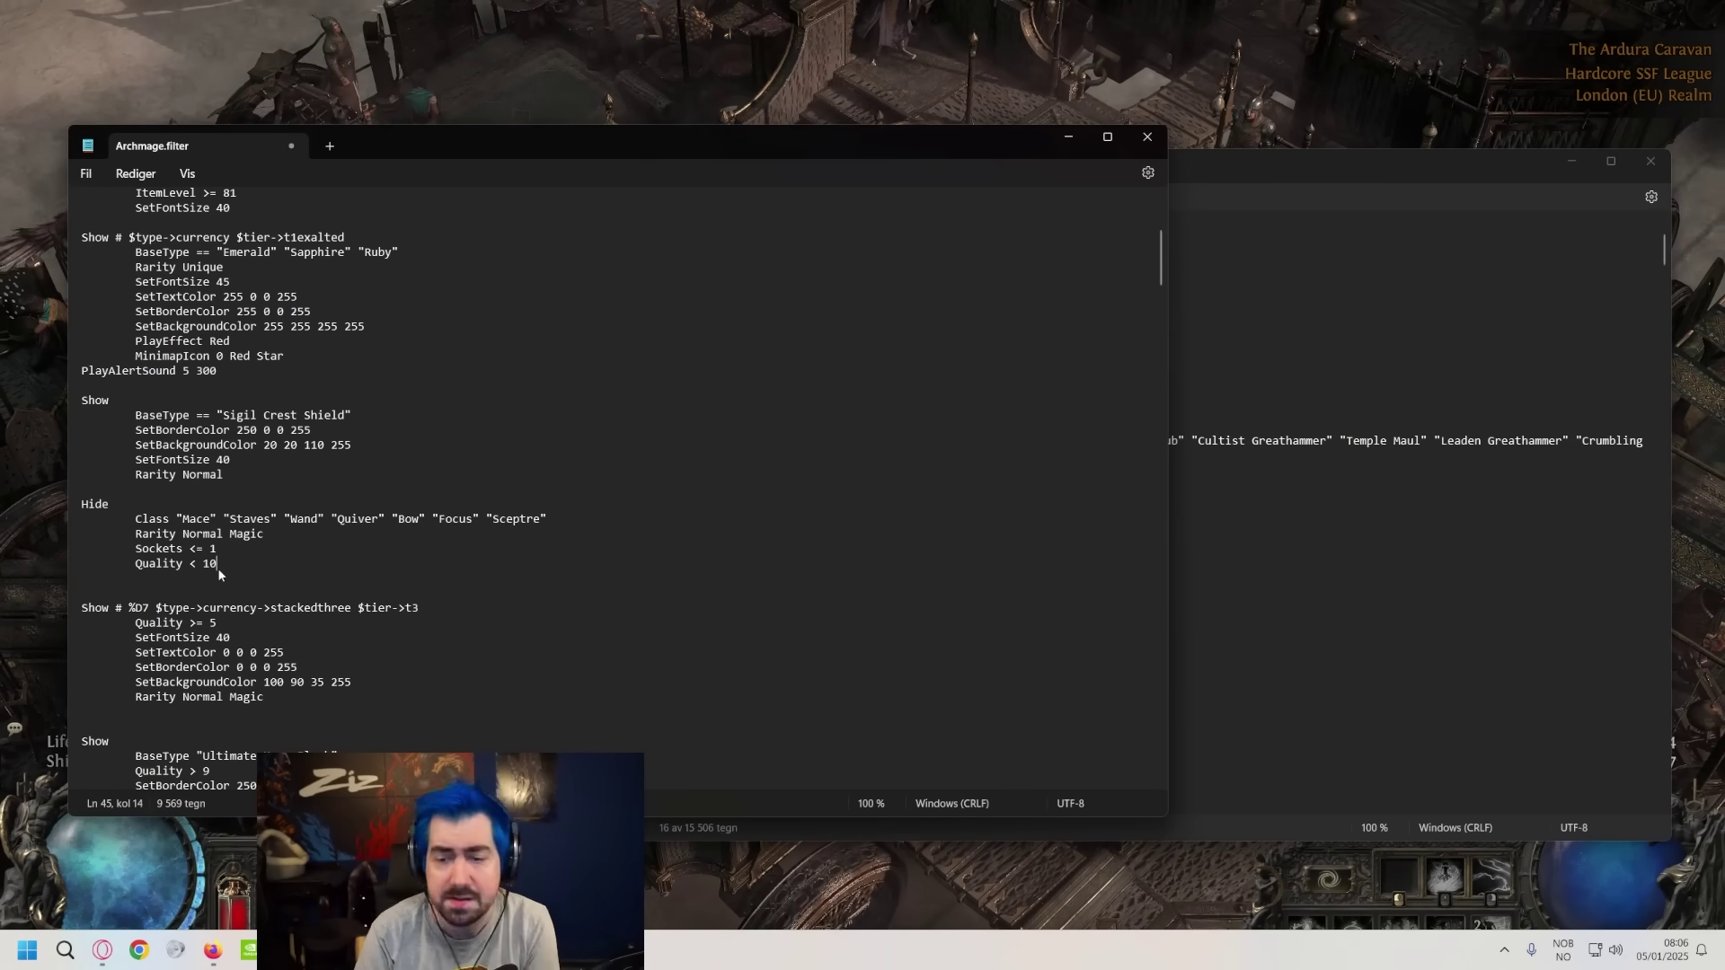
key("shift+Left")
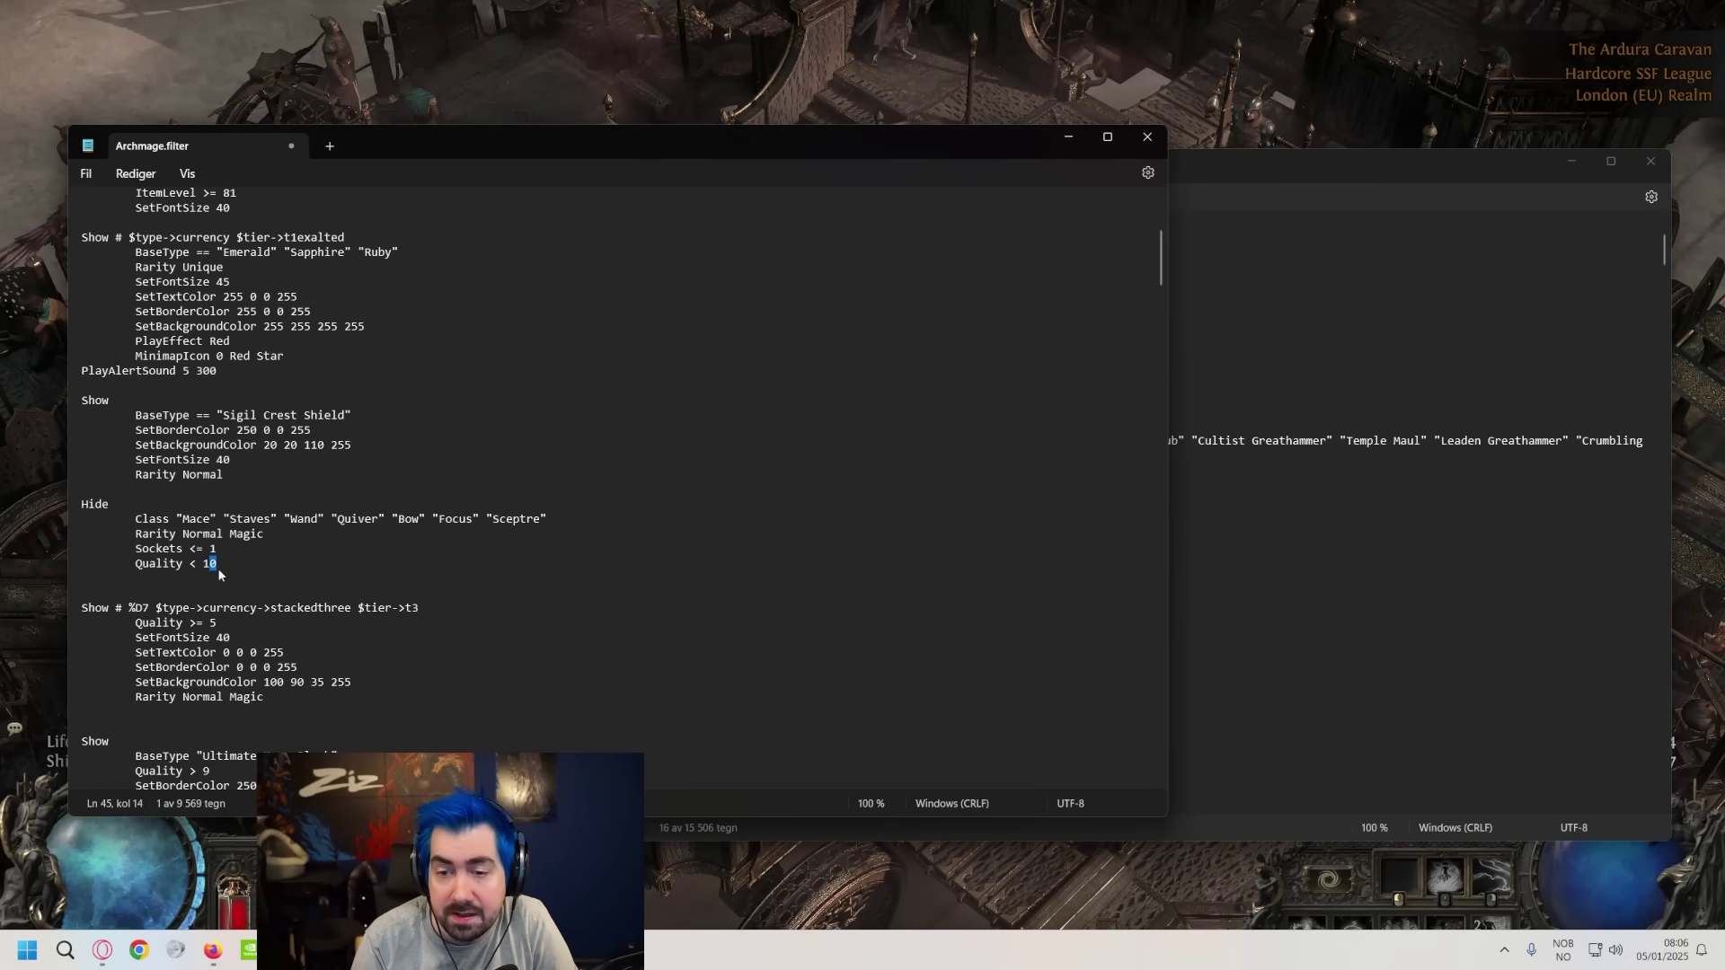
left_click_drag(218, 567, 76, 562)
key("BackSpace")
left_click_drag(228, 548, 161, 548)
left_click(257, 559)
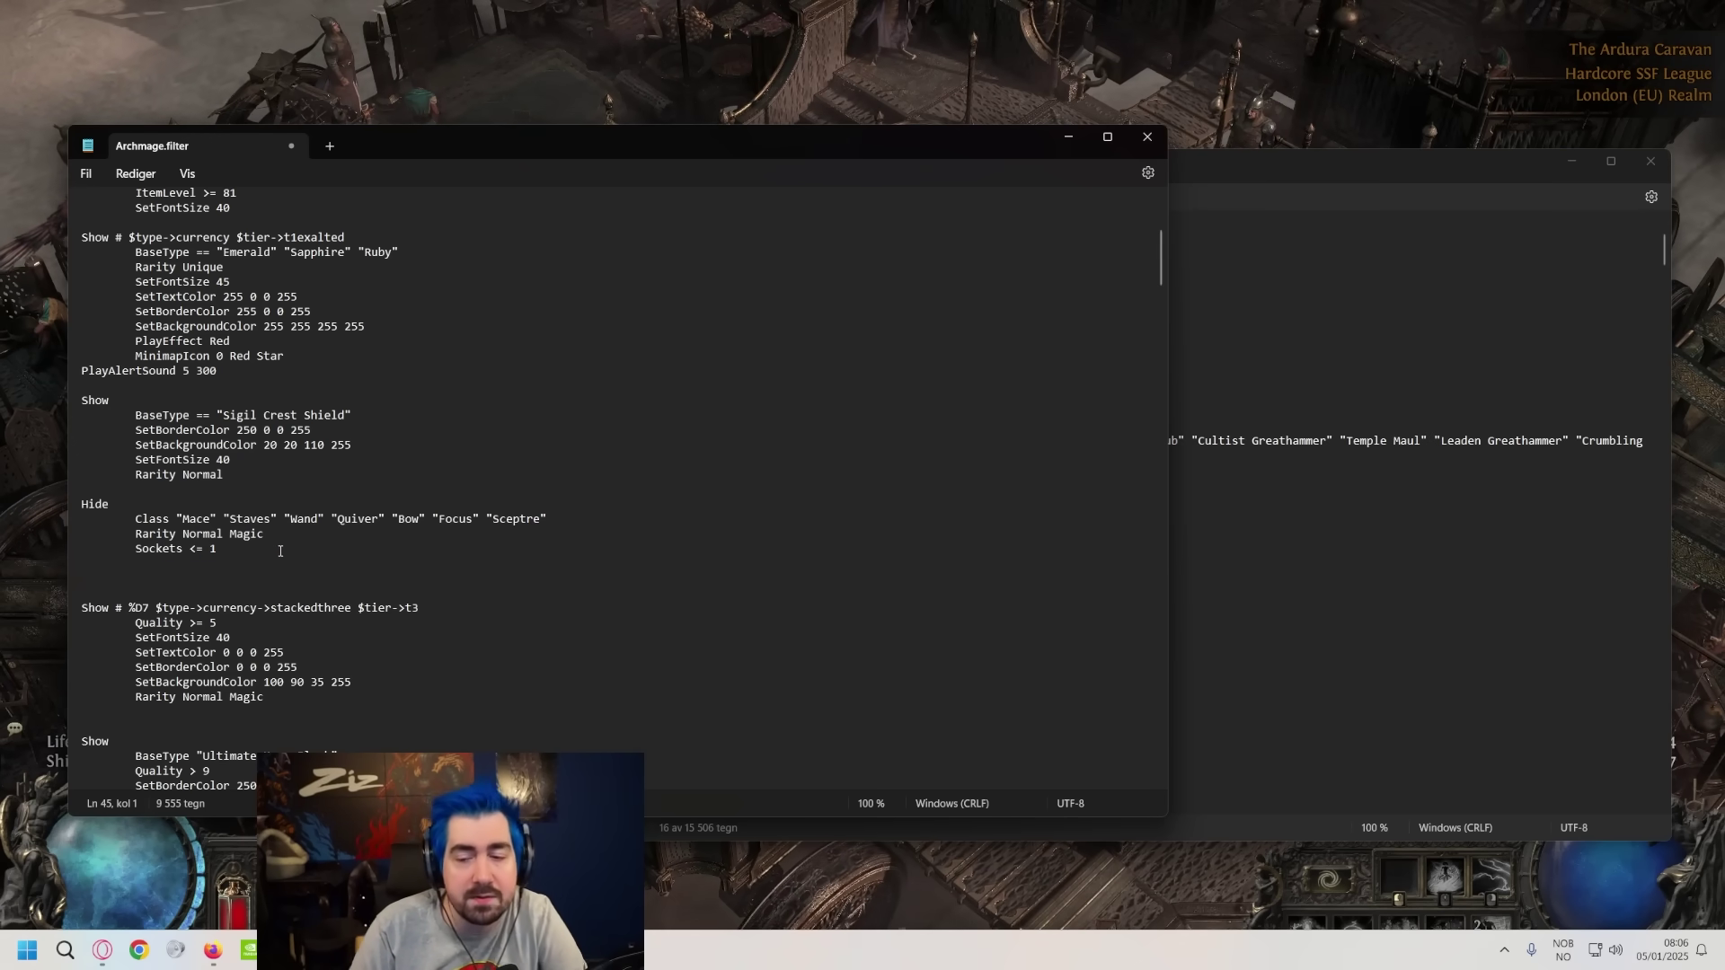
left_click(264, 548)
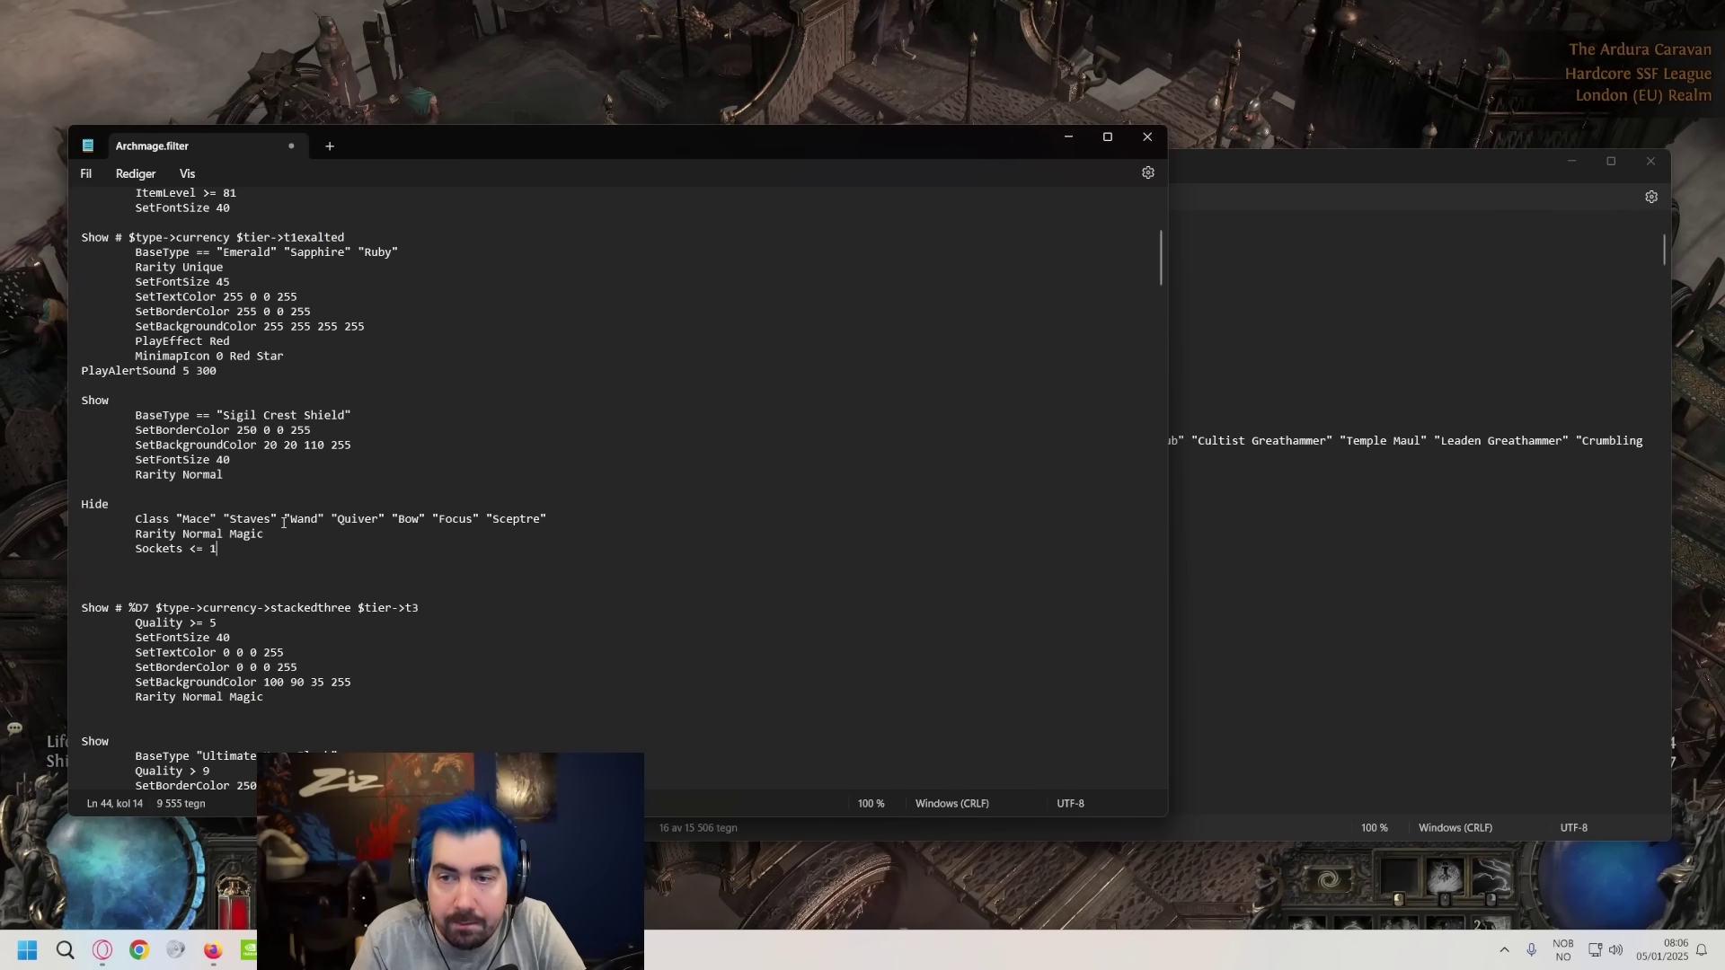
scroll(306, 552, "up", 4)
left_click_drag(235, 387, 445, 310)
left_click(261, 327)
left_click(444, 310)
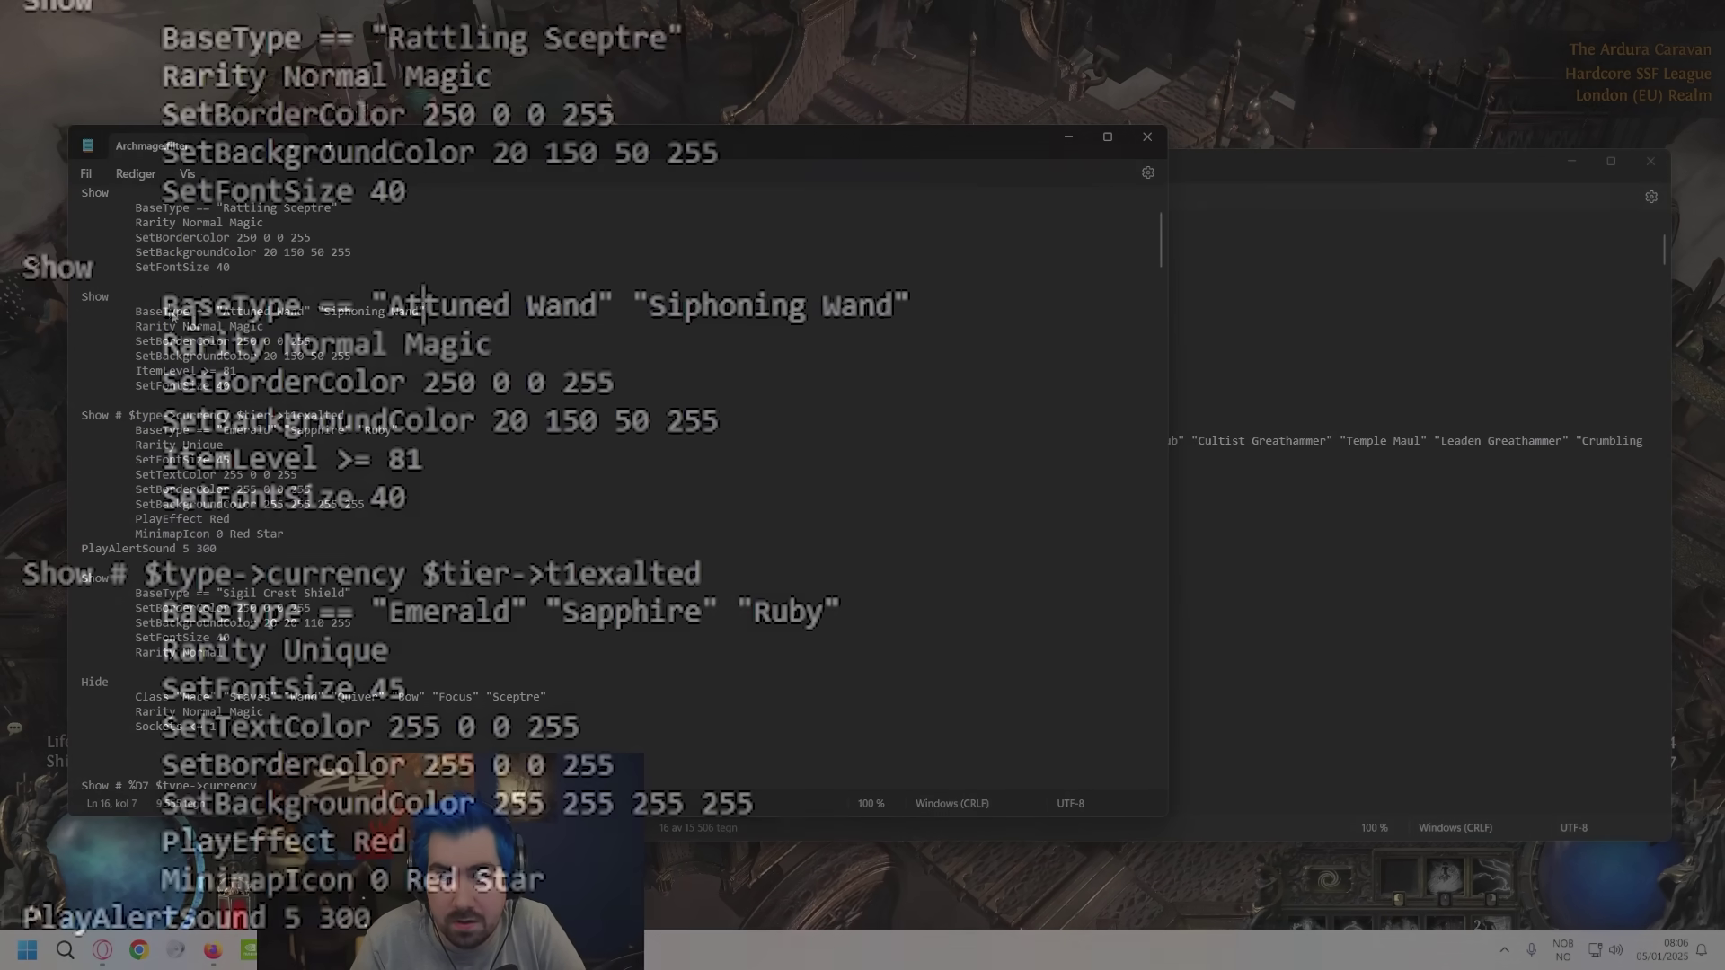
left_click_drag(135, 310, 239, 313)
left_click(339, 307)
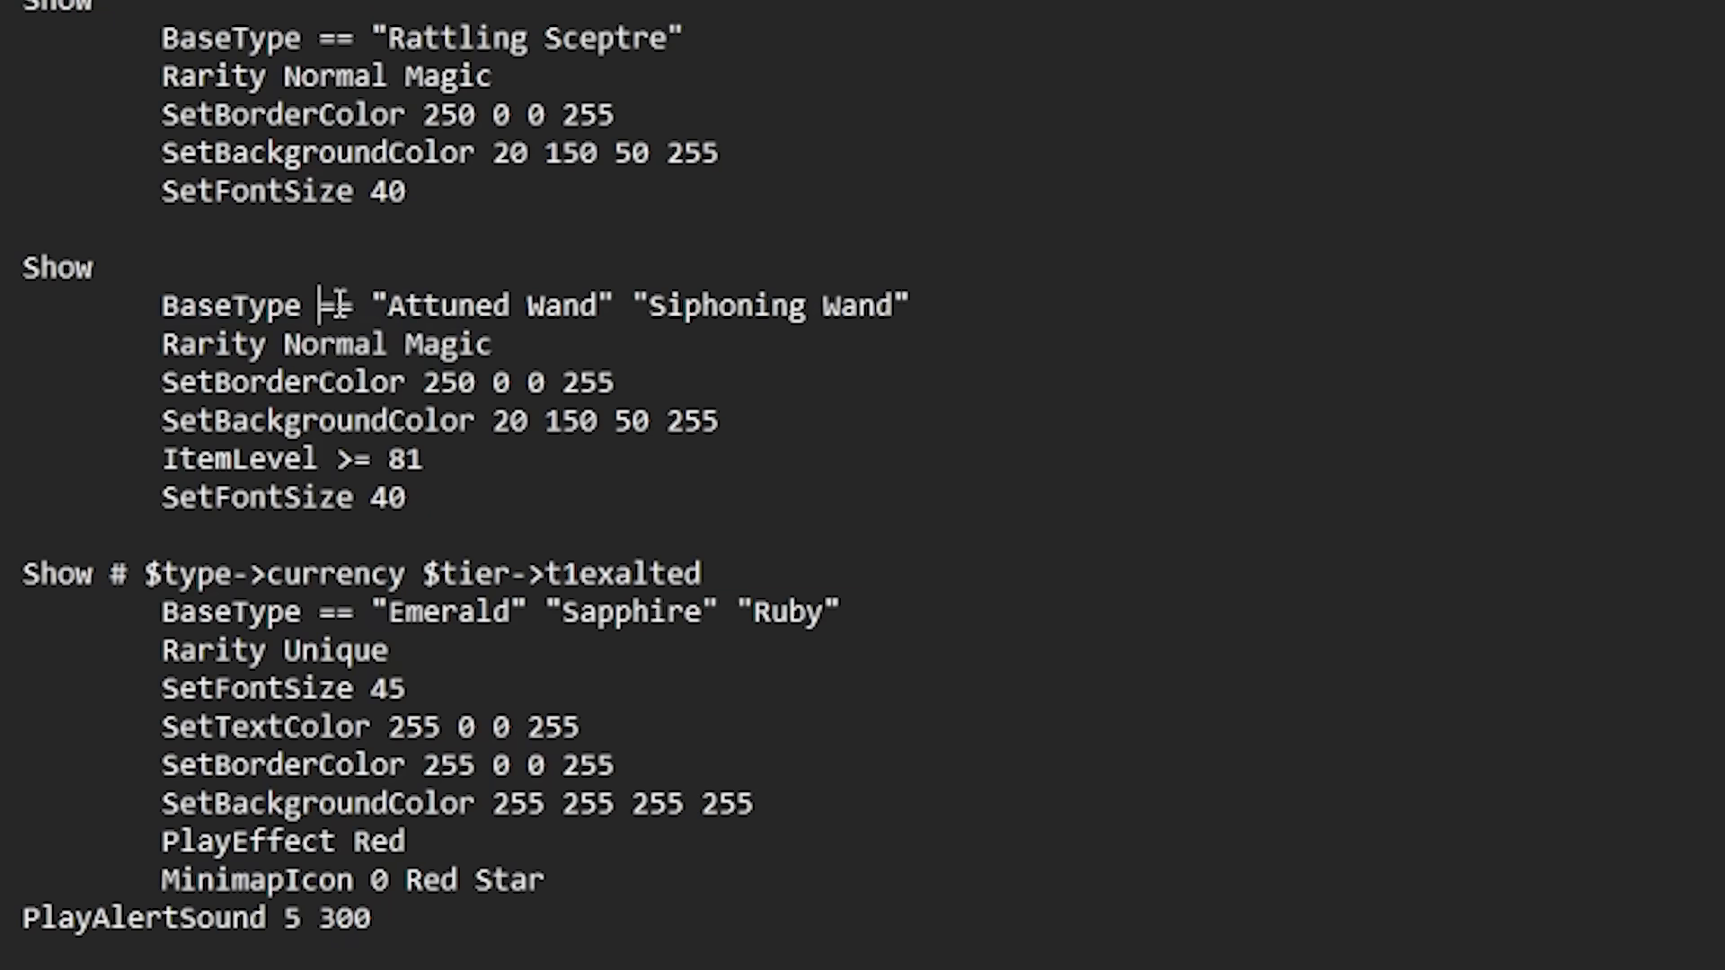
left_click_drag(373, 308, 914, 307)
left_click(912, 307)
mouse_move(178, 346)
left_mouse_down()
mouse_move(401, 347)
mouse_move(519, 325)
mouse_move(407, 357)
mouse_move(160, 351)
left_mouse_up()
left_click(160, 350)
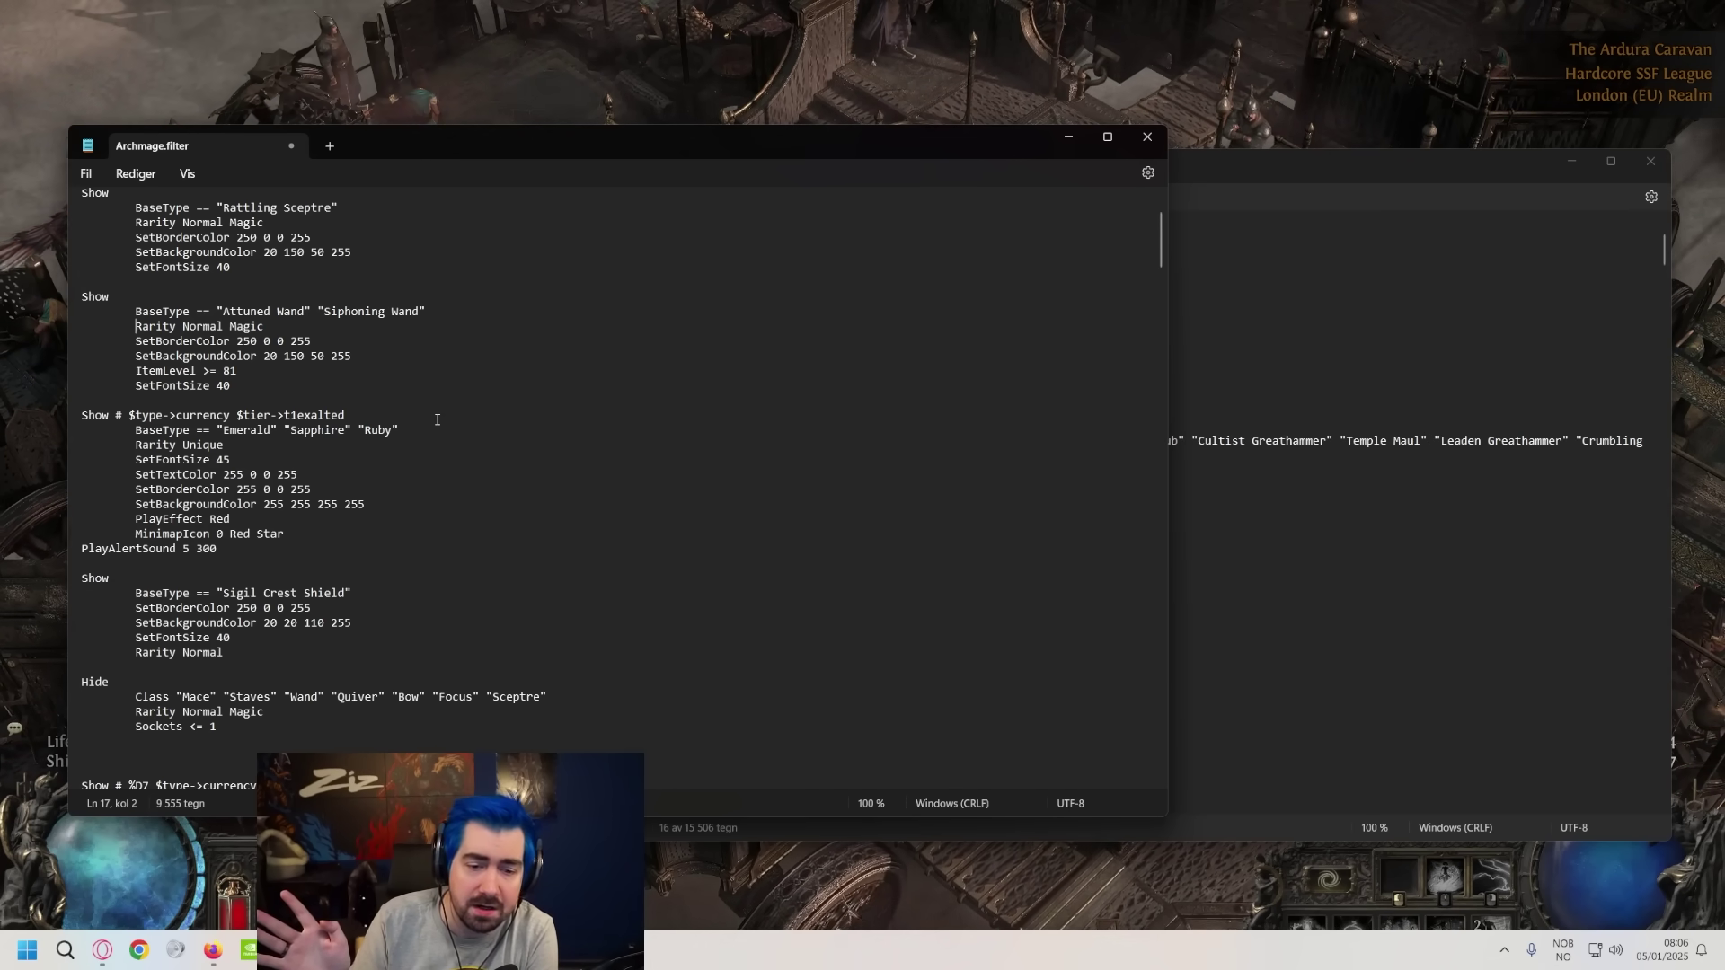
mouse_move(135, 341)
left_mouse_down()
mouse_move(359, 343)
mouse_move(144, 346)
left_mouse_up()
left_click(359, 344)
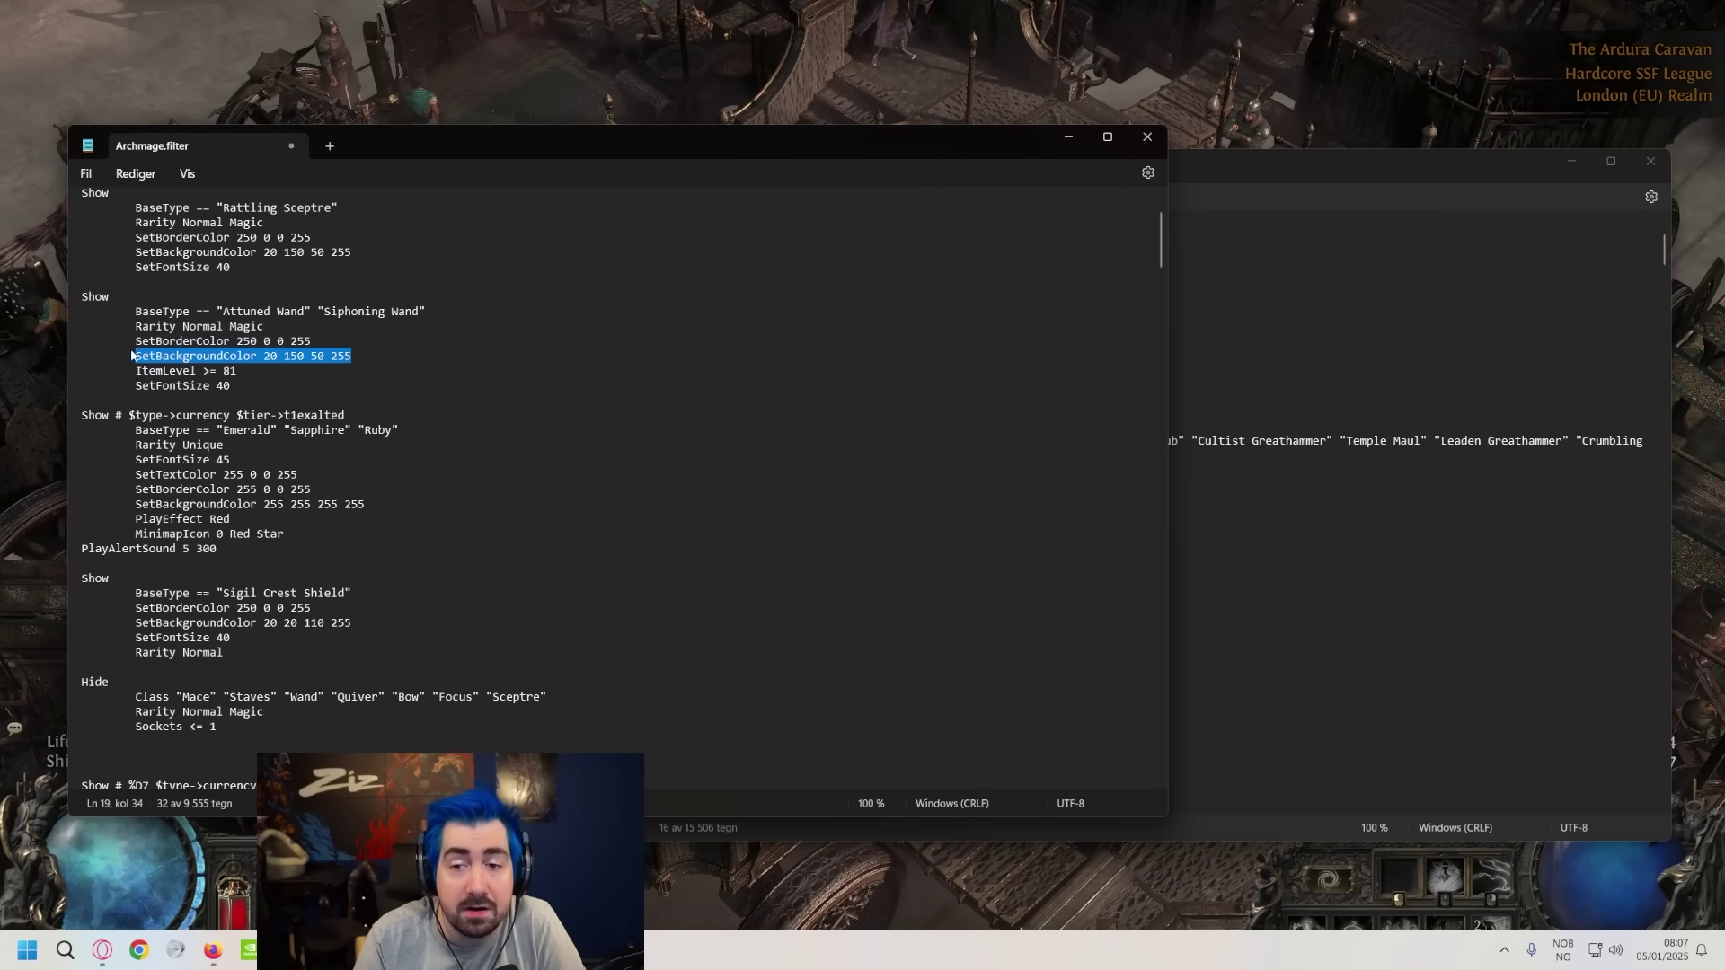
left_click(134, 340)
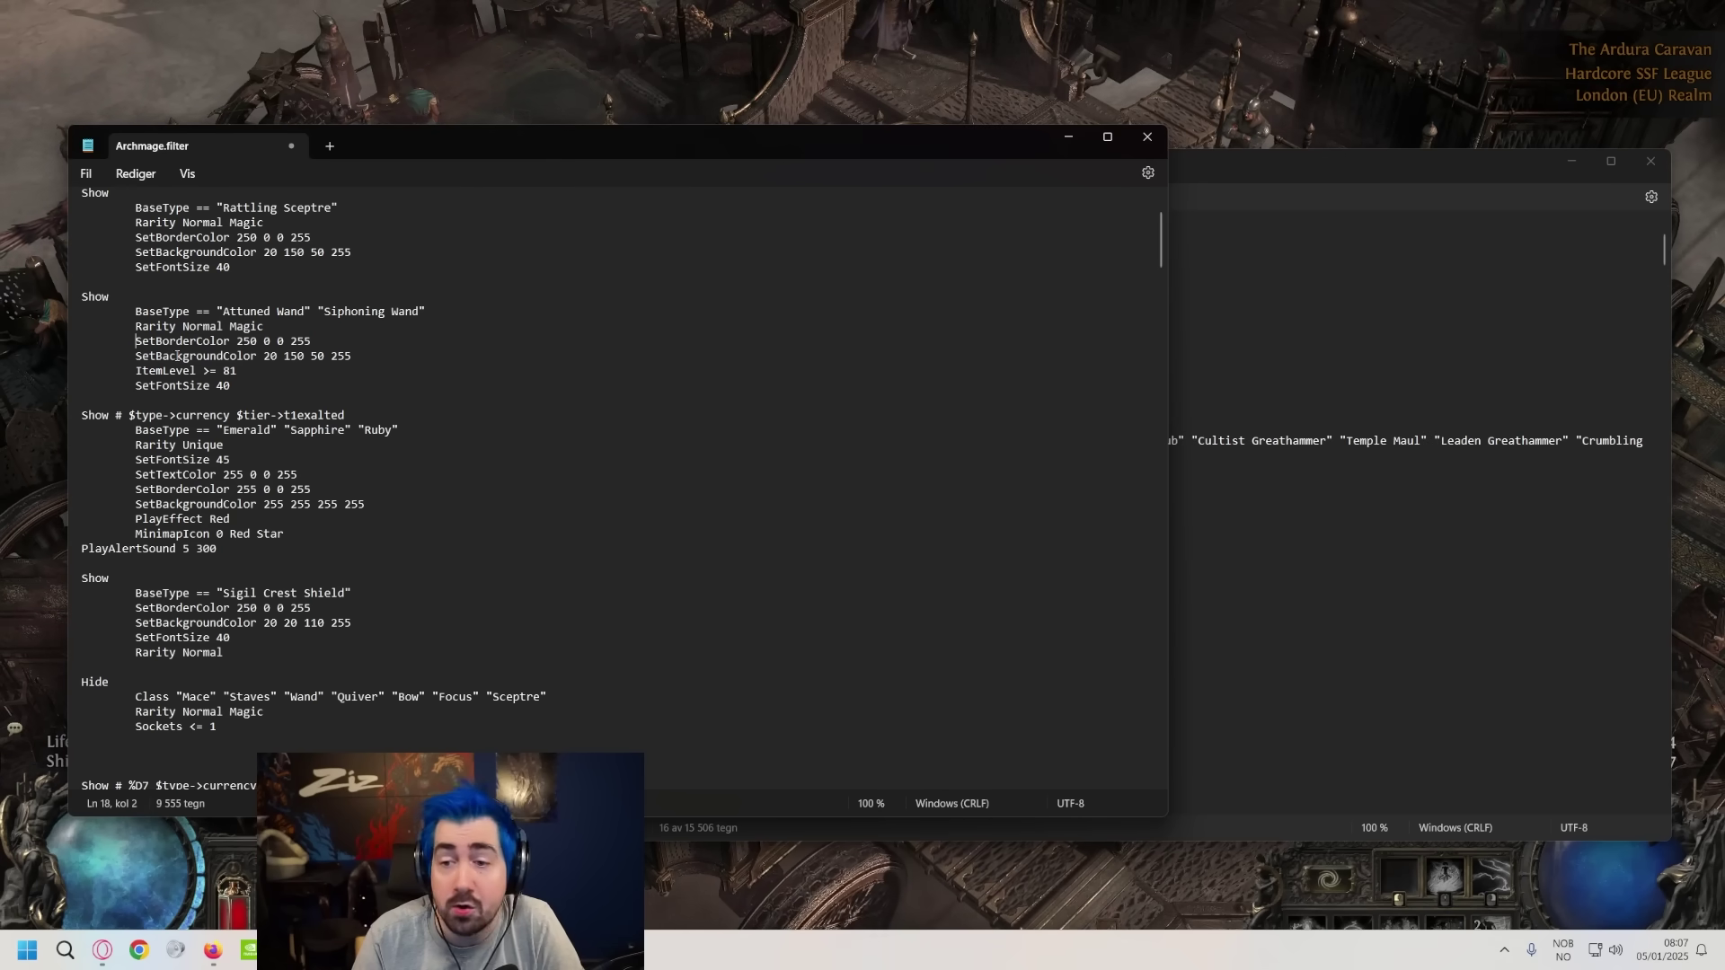
left_click_drag(278, 356, 244, 358)
left_click(265, 357)
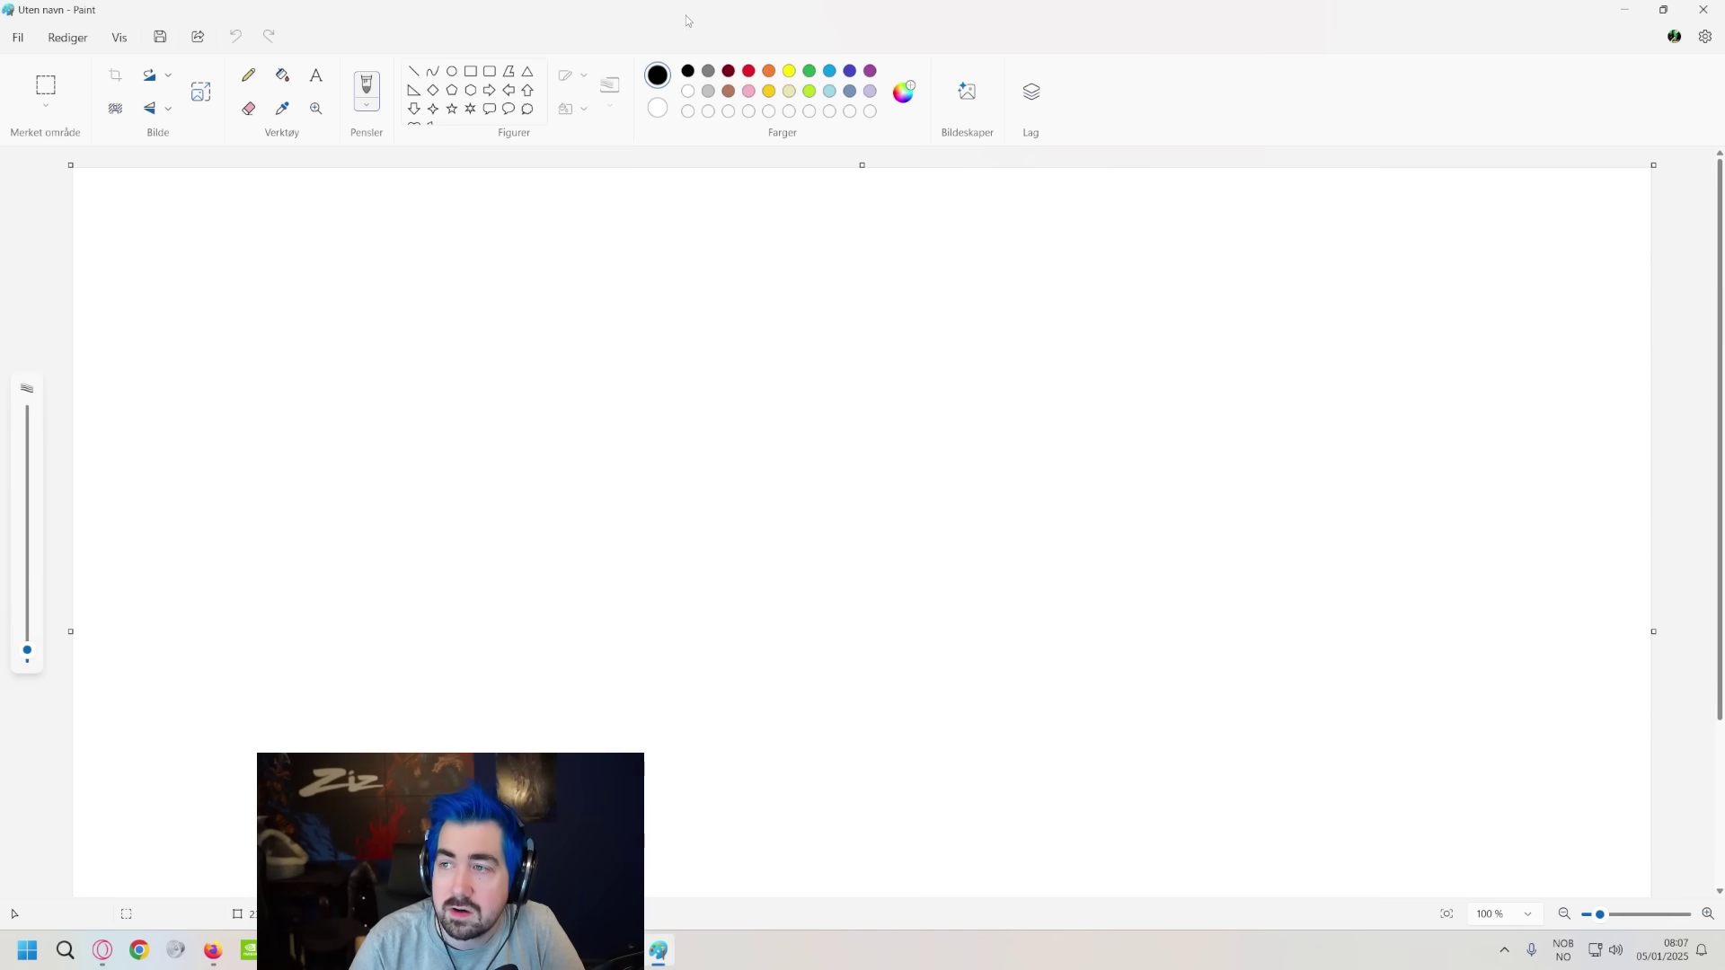
left_click_drag(726, 11, 749, 95)
- In Edit Colours, try purple, dark green #17400E and gold #BFAF2B, then close without applying
left_click(962, 166)
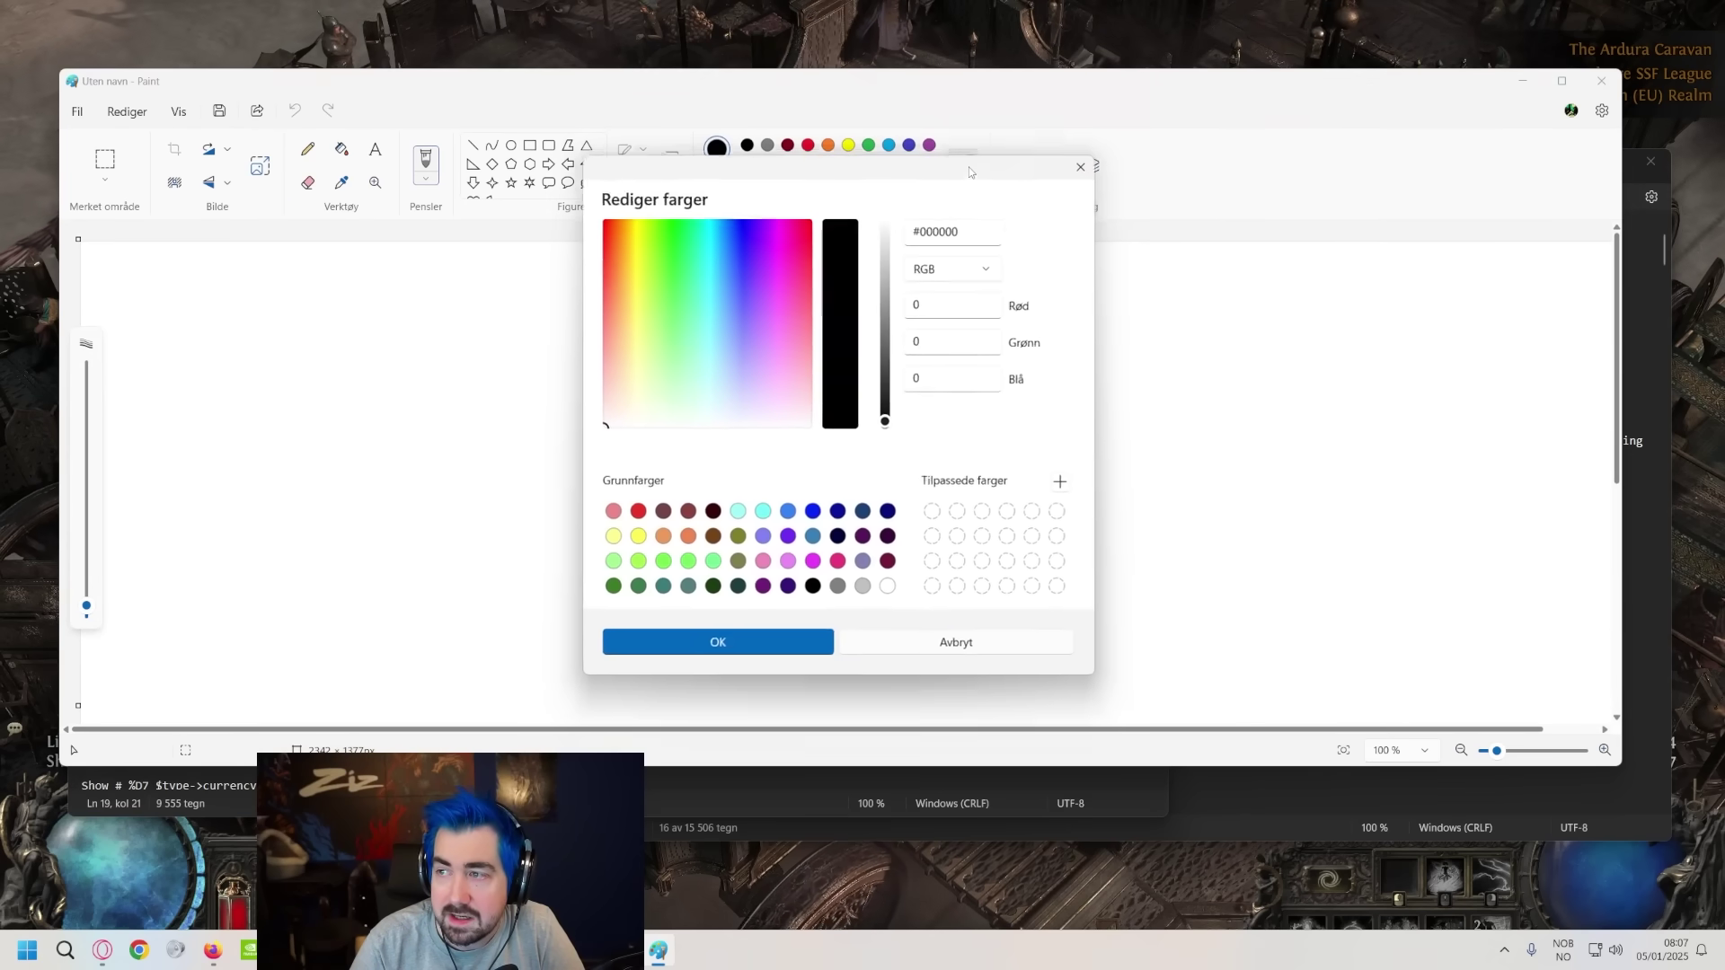
left_click(747, 281)
mouse_move(748, 281)
left_mouse_down()
mouse_move(744, 296)
mouse_move(746, 258)
left_mouse_up()
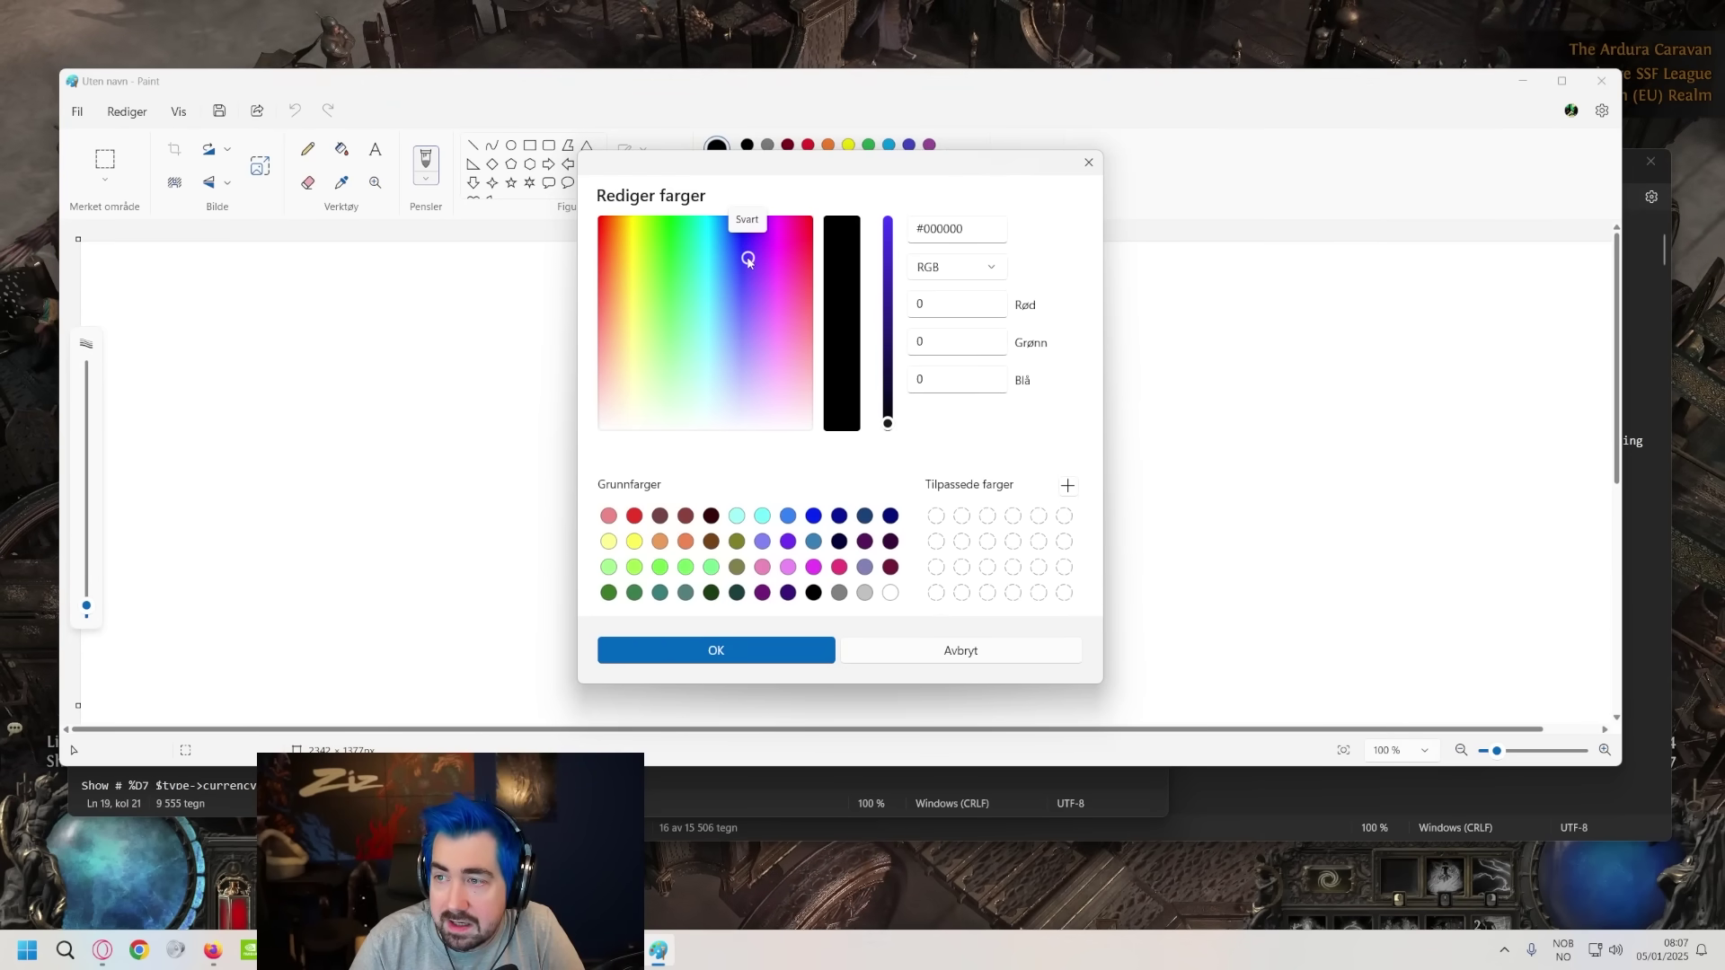
left_click_drag(883, 379, 888, 328)
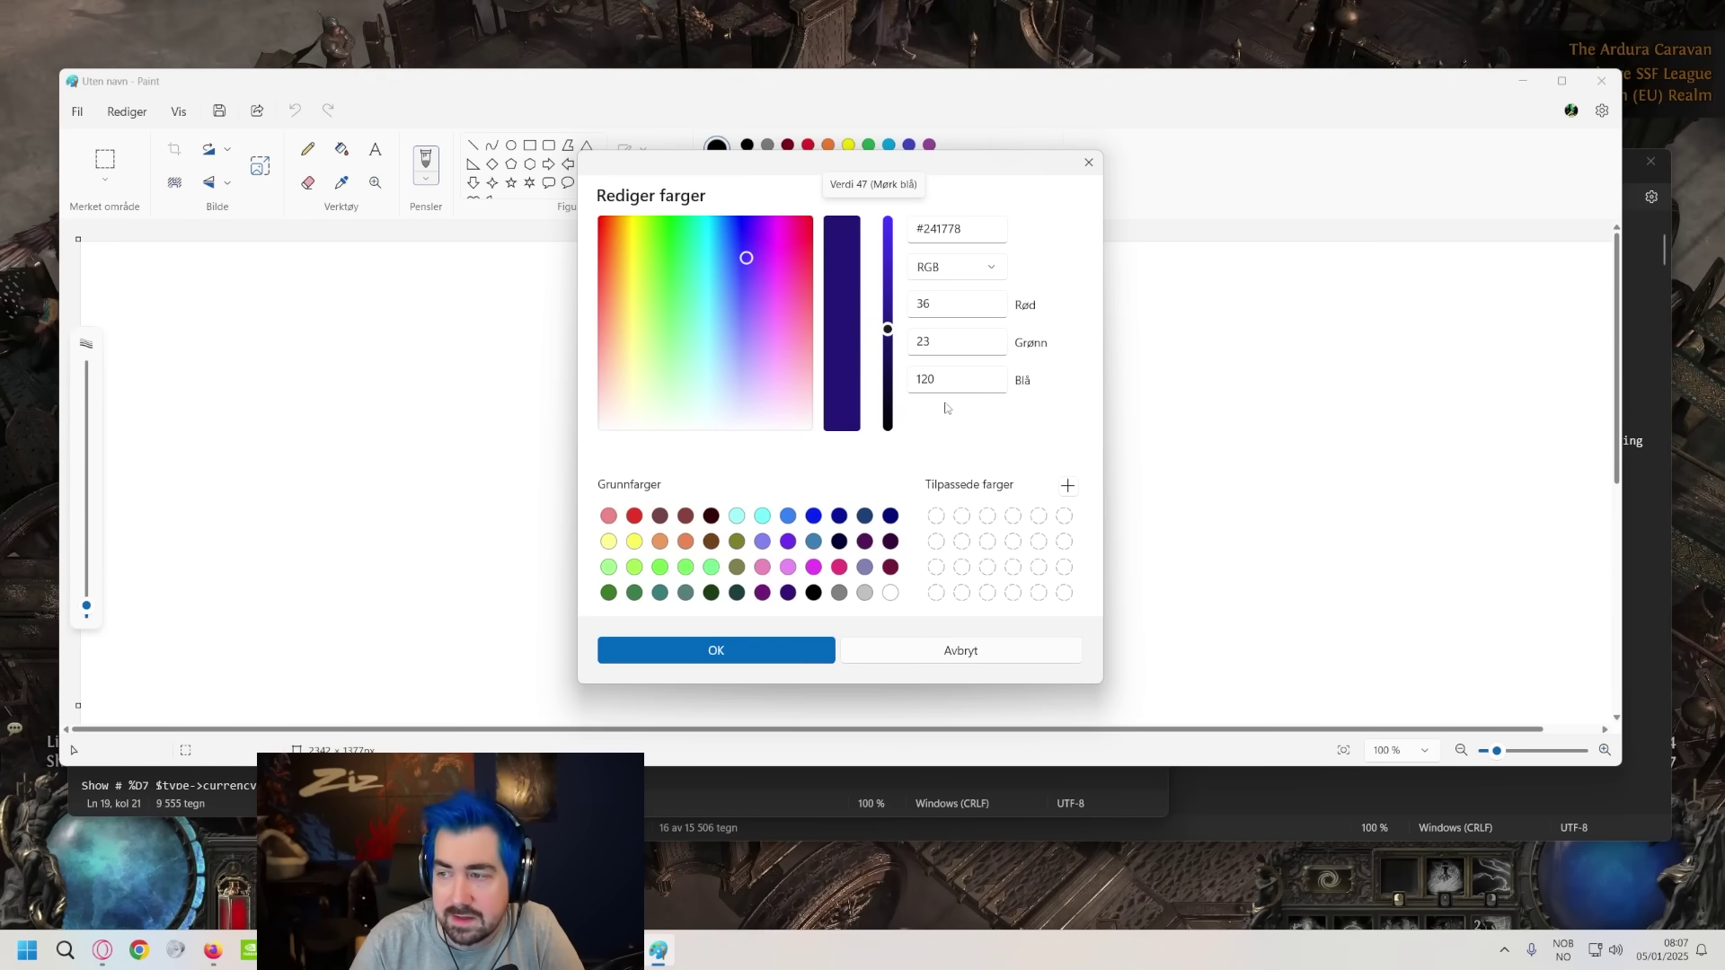
left_click(665, 264)
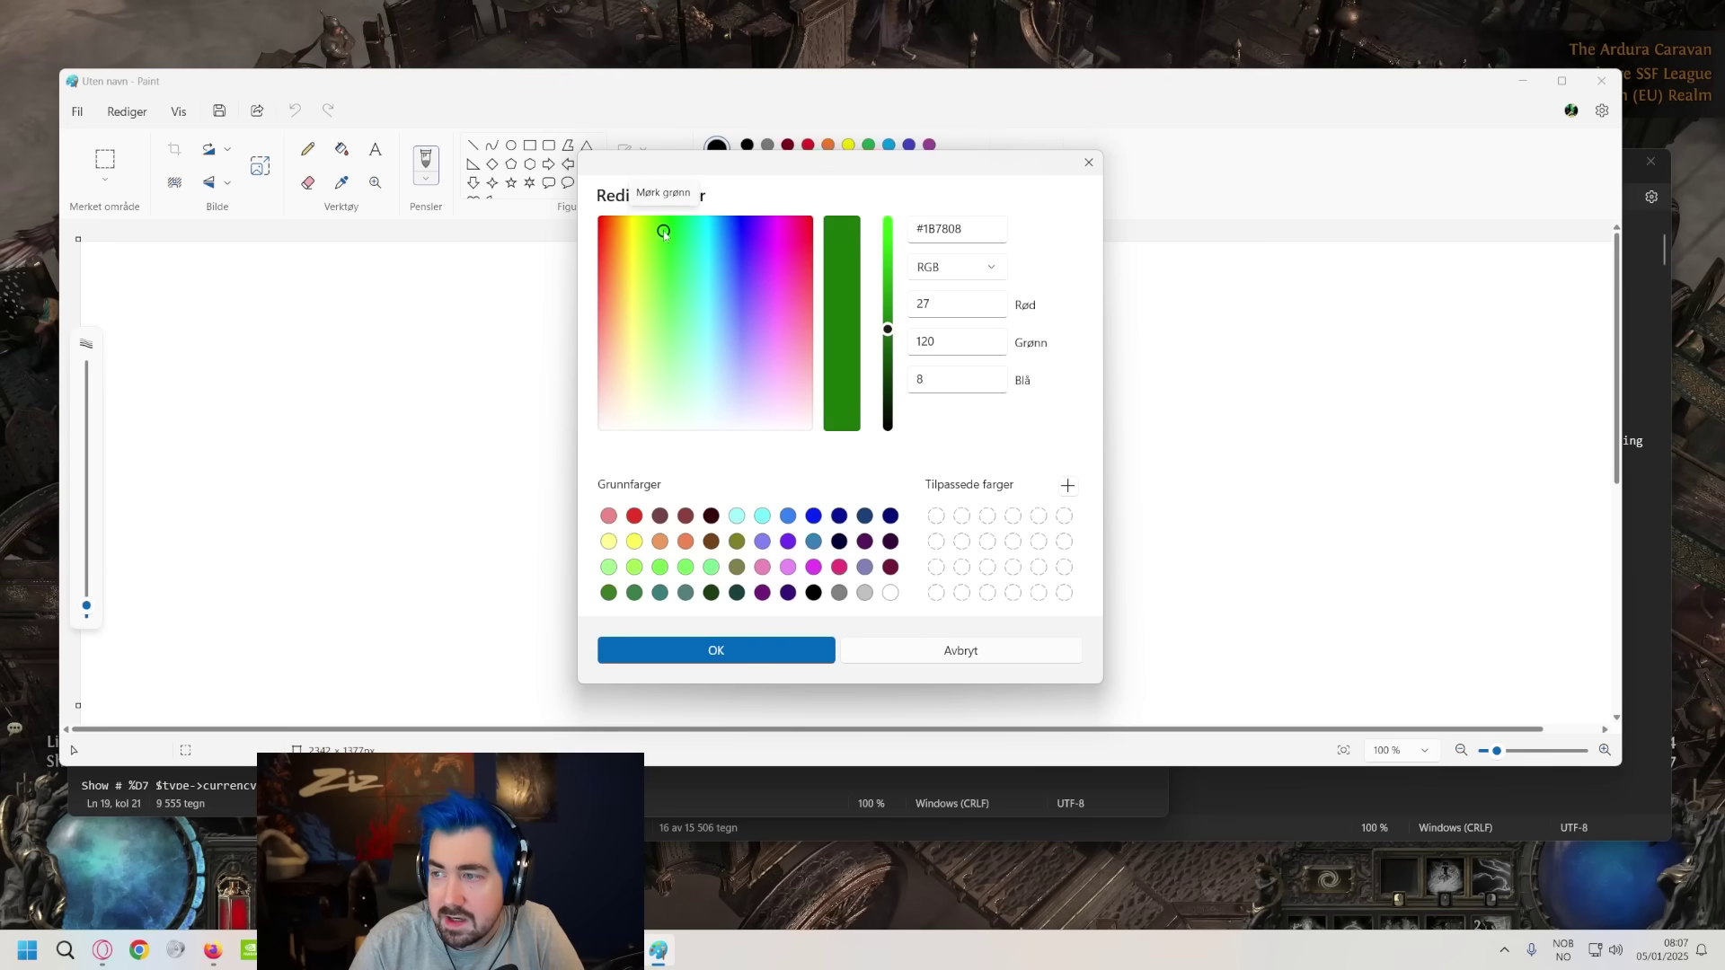
left_click_drag(888, 331, 888, 374)
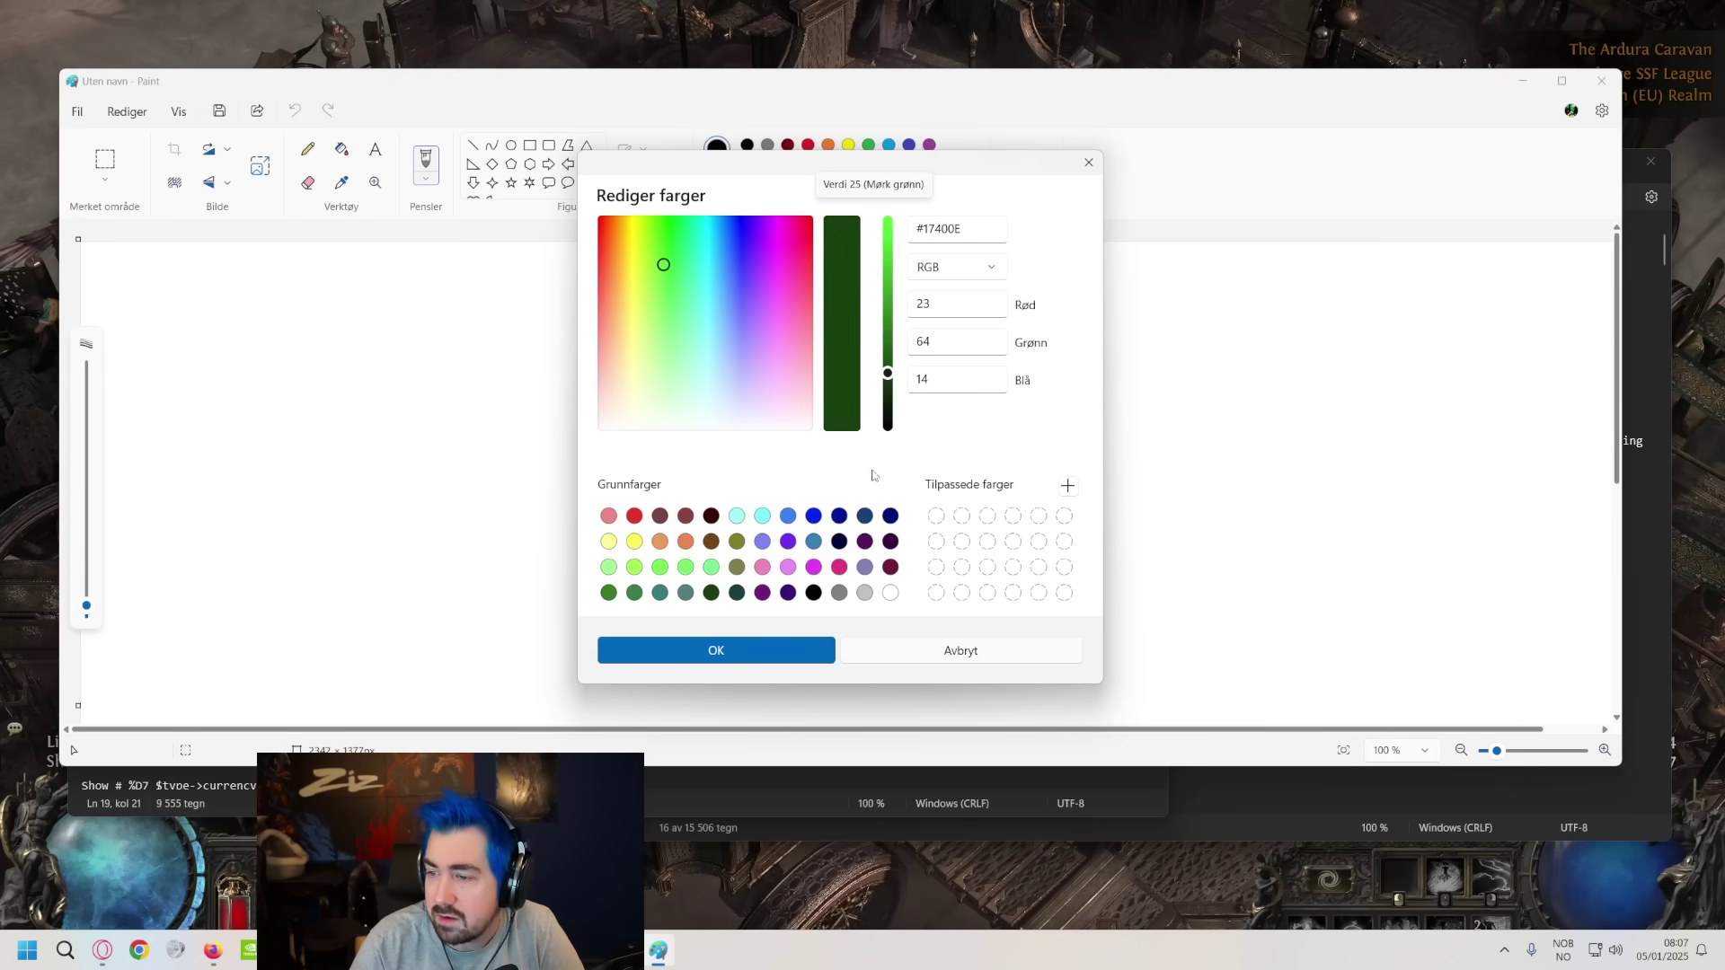
left_click(630, 265)
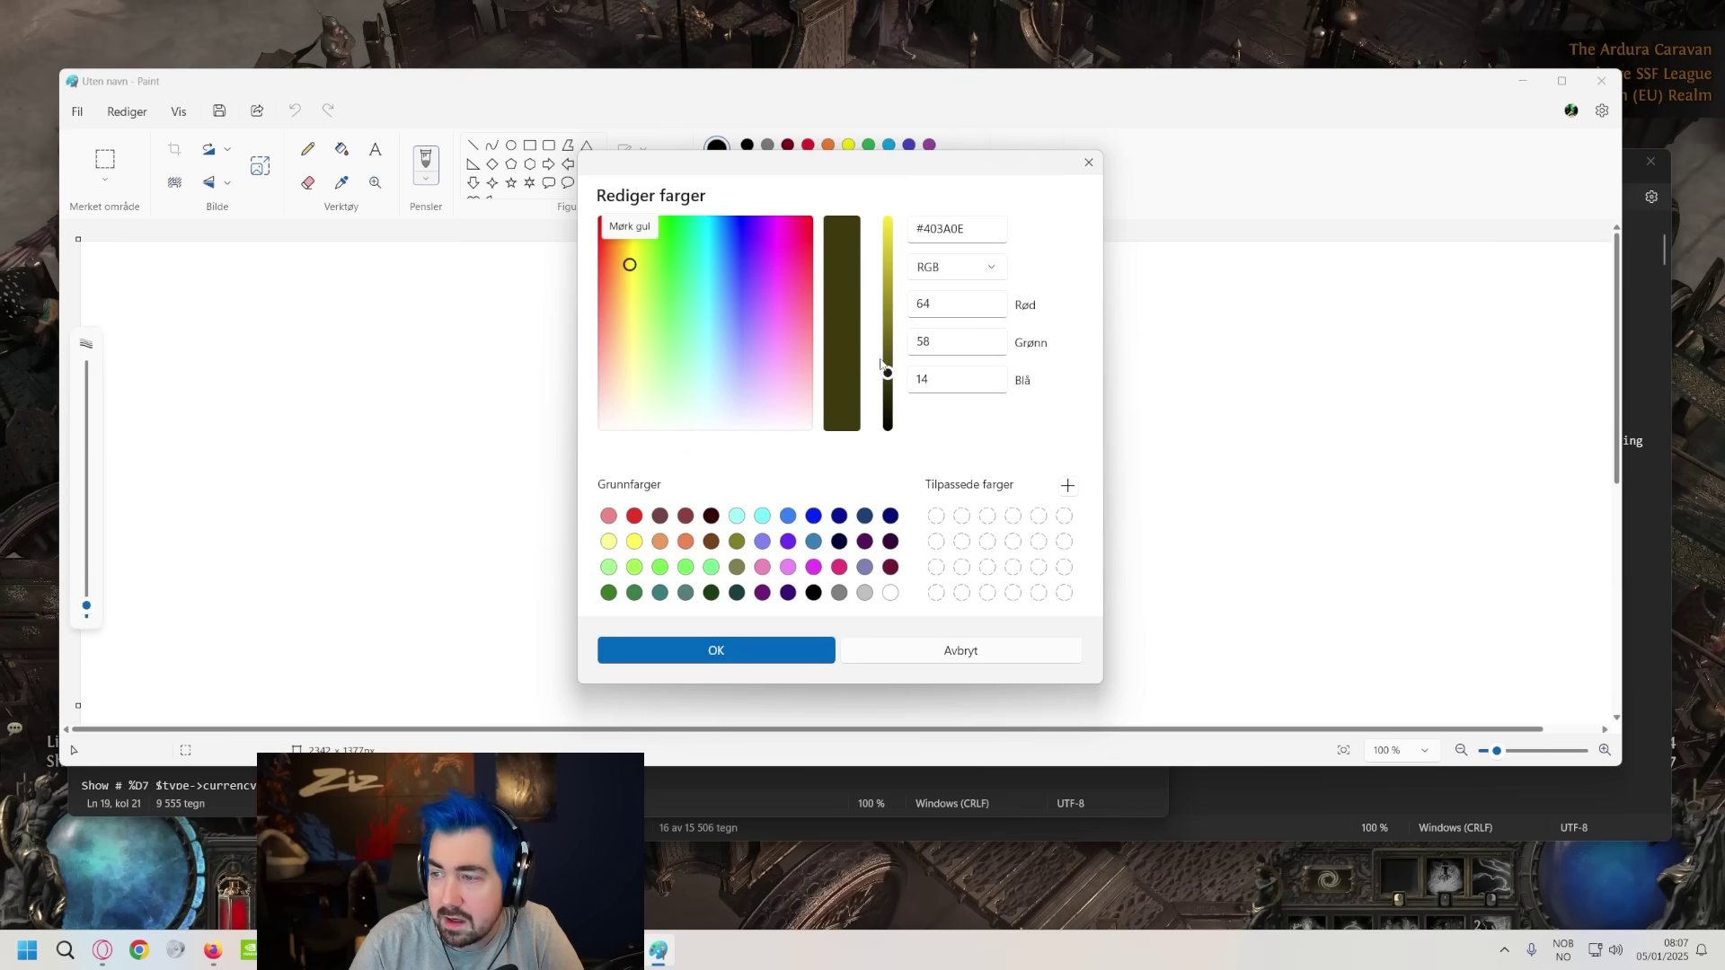
left_click_drag(880, 363, 892, 279)
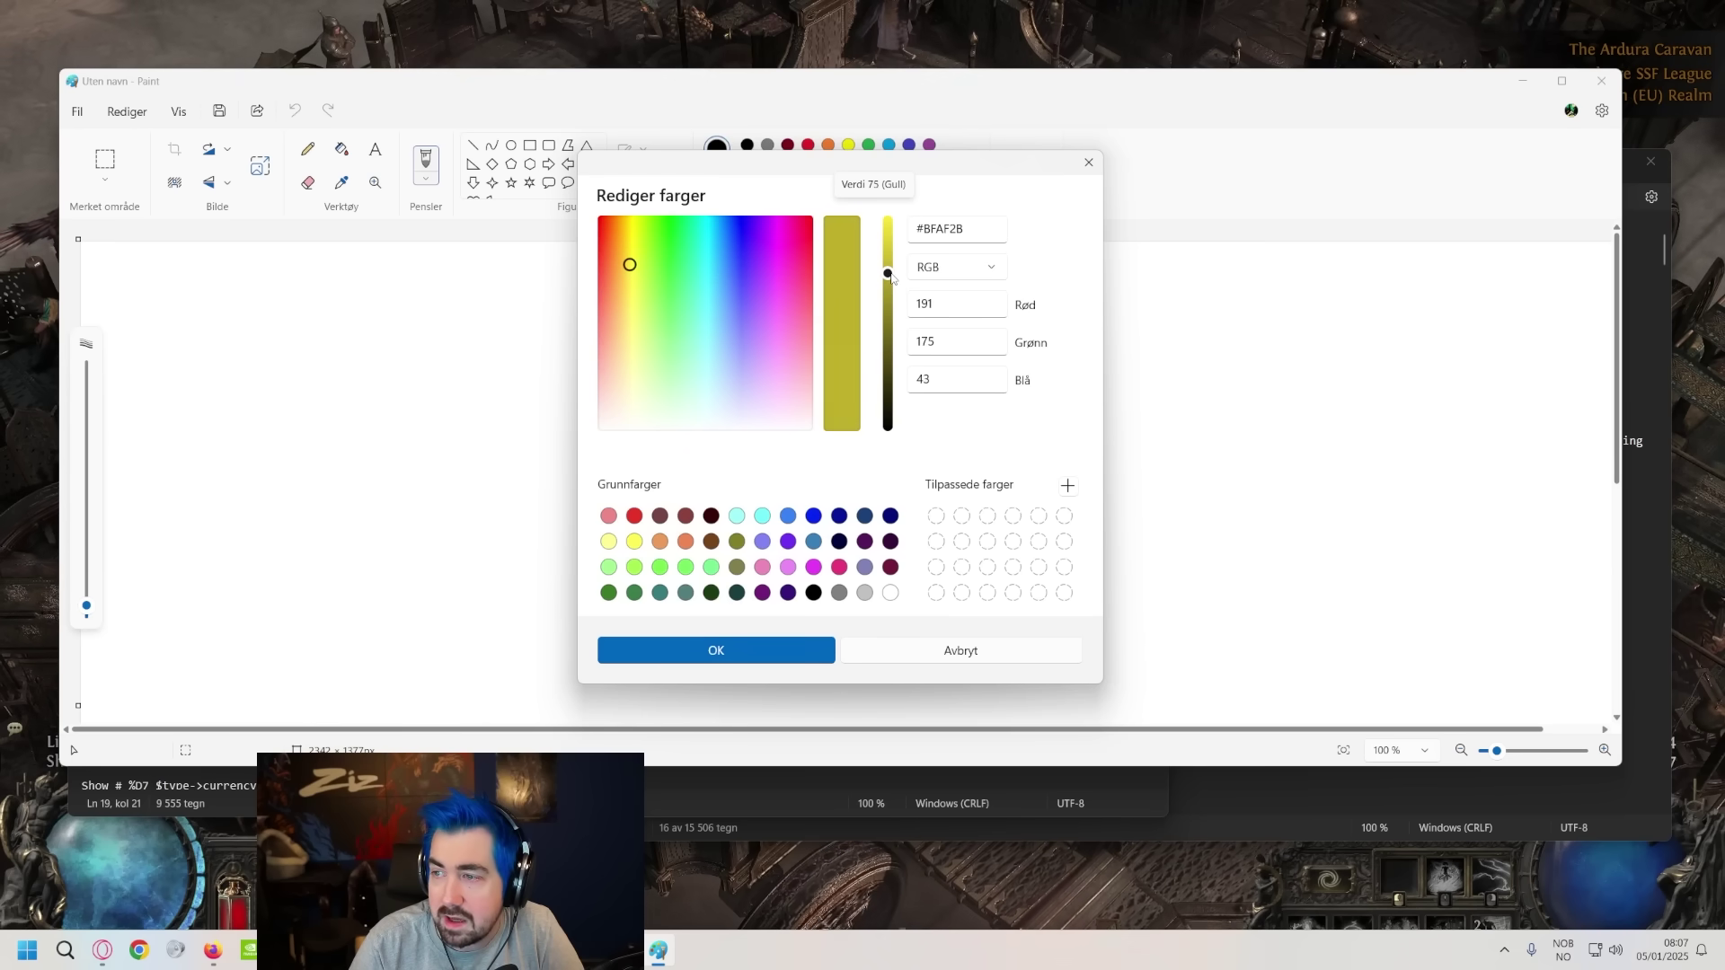
left_click(1088, 162)
- Close Paint and review the wand Show block's ItemLevel >= 81 and SetFontSize 40 lines
left_click(1602, 83)
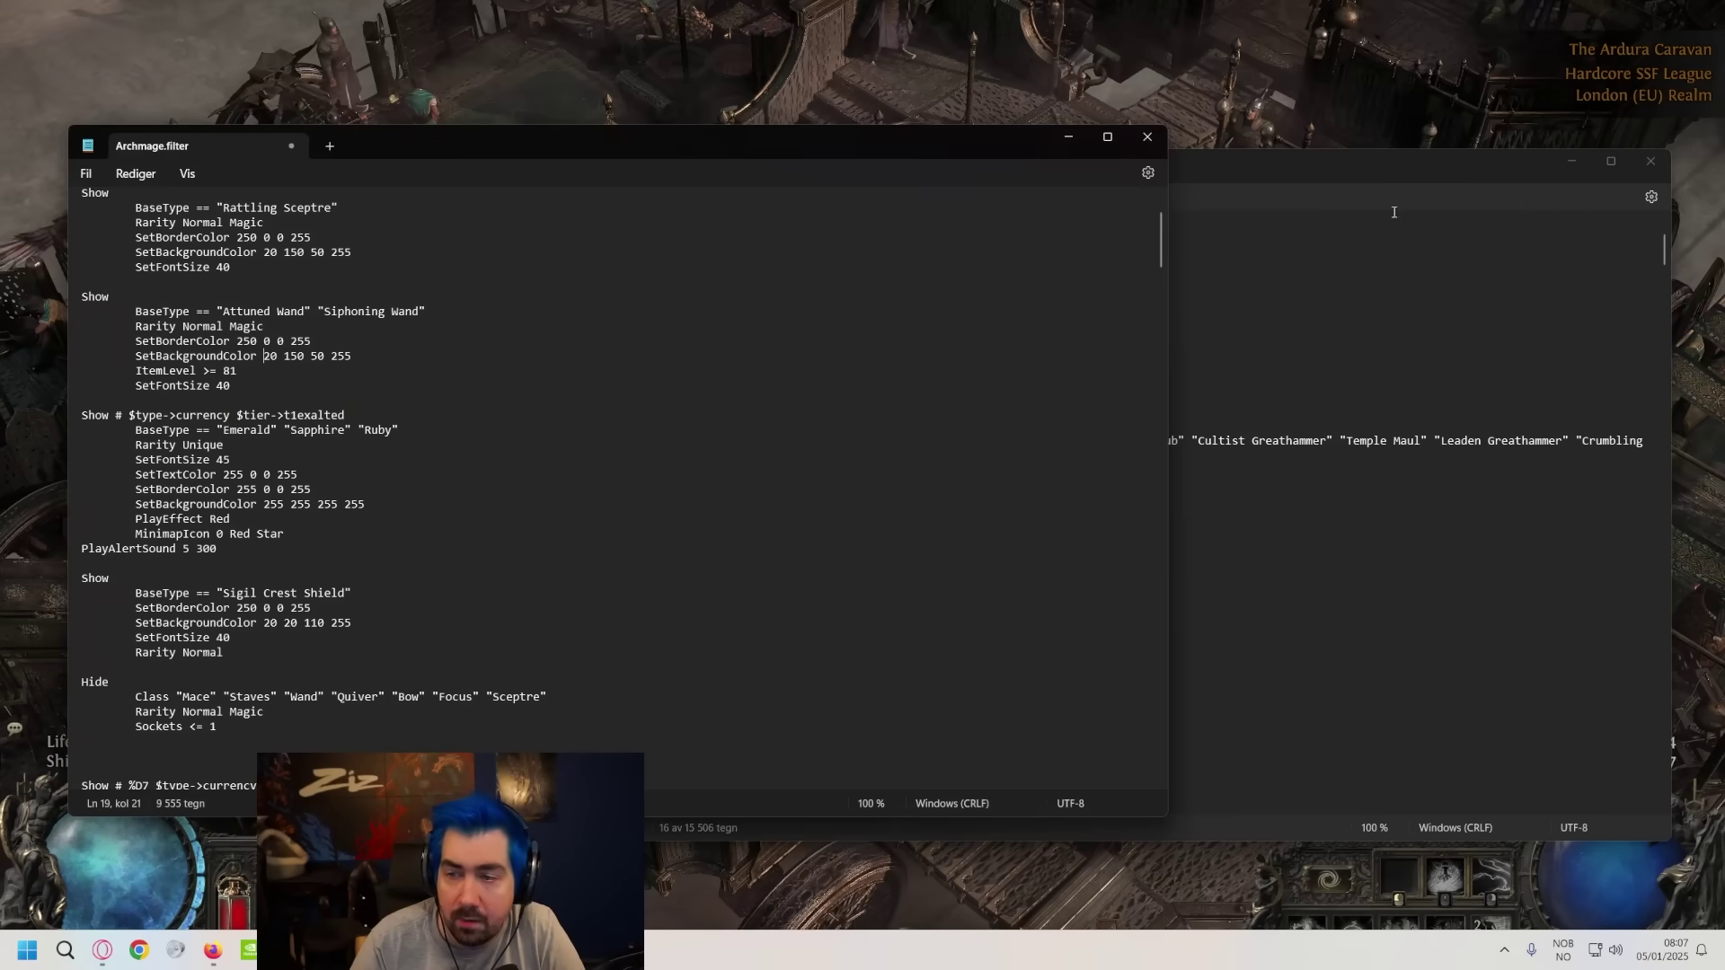
left_click_drag(95, 297, 231, 386)
left_click(200, 344)
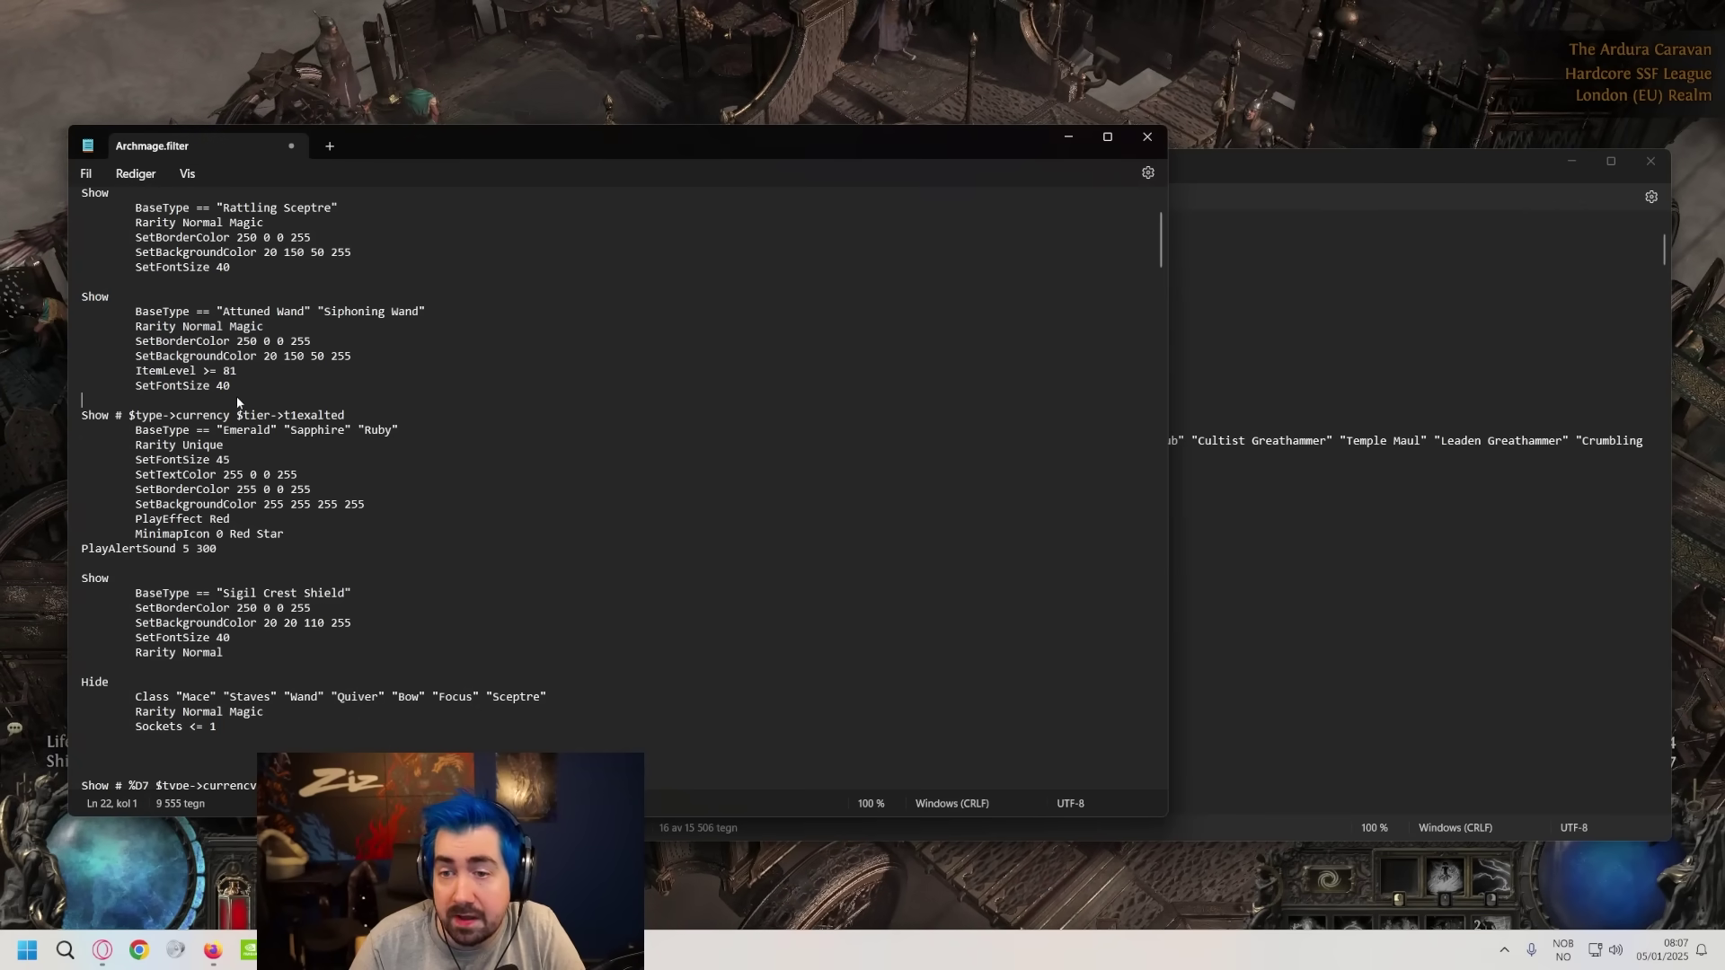
left_click(244, 386)
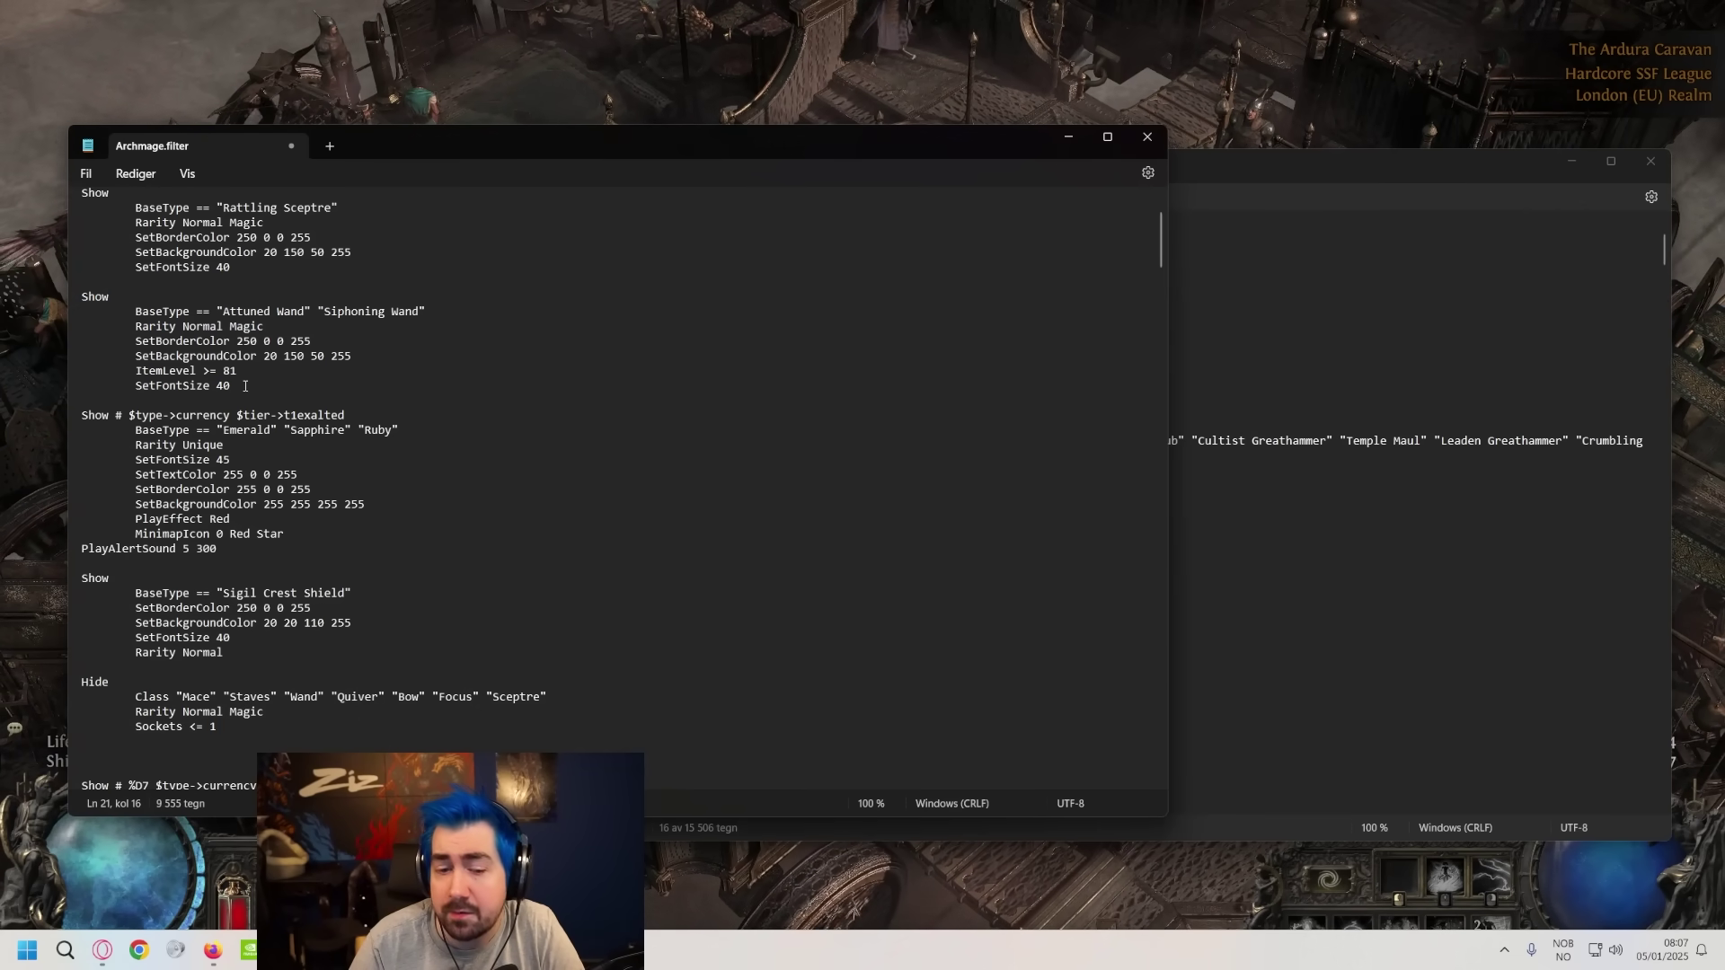
left_click_drag(244, 386, 135, 370)
left_click(204, 370)
left_click(254, 363)
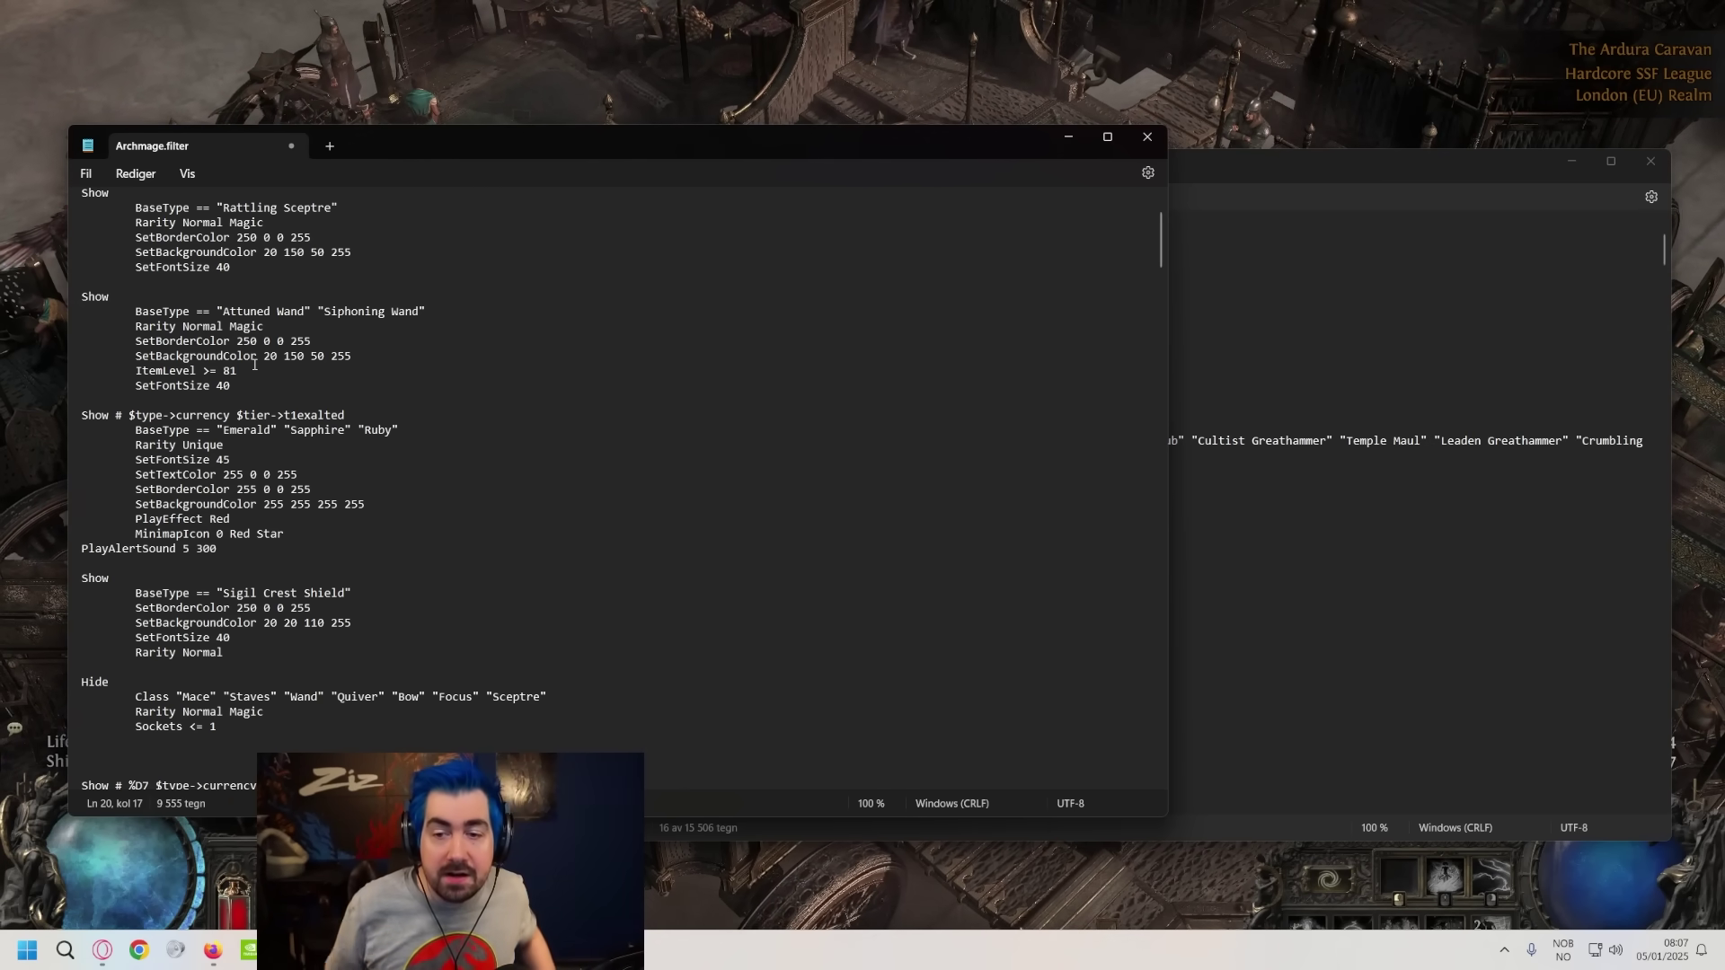
left_click_drag(206, 376, 236, 374)
left_click(240, 379)
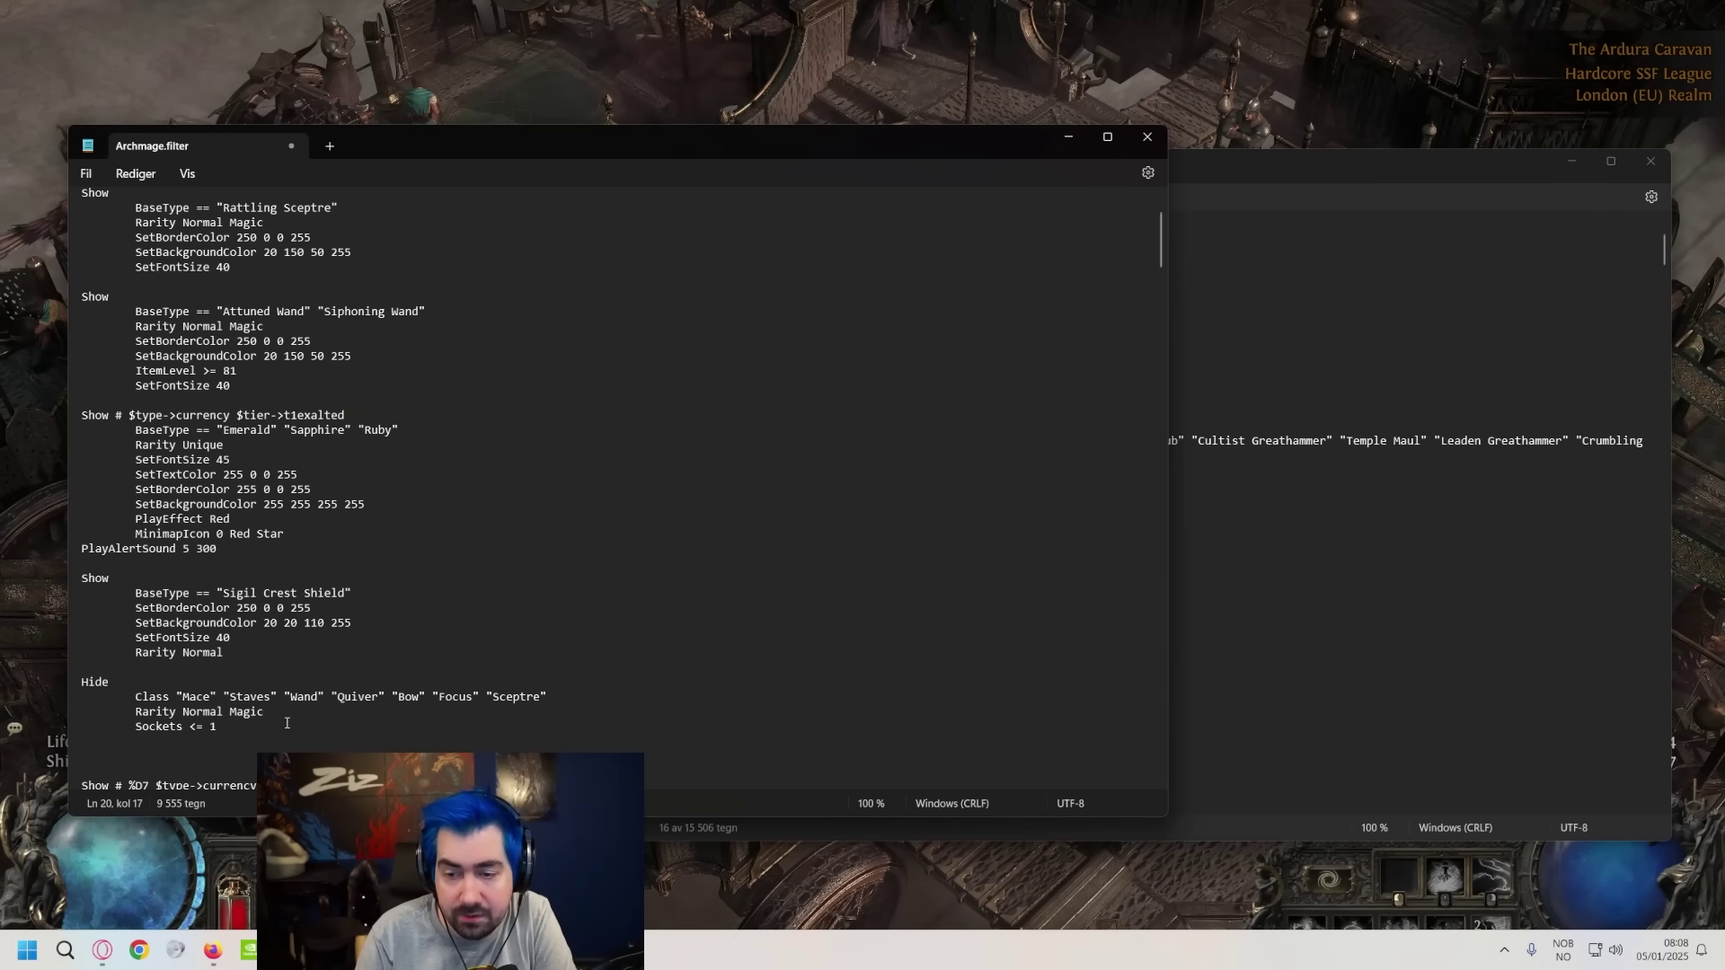
- Try adding Rare after Rarity Normal Magic in the weapon Hide rule, then remove it
left_click_drag(323, 741, 81, 692)
left_click(324, 747)
left_click(323, 711)
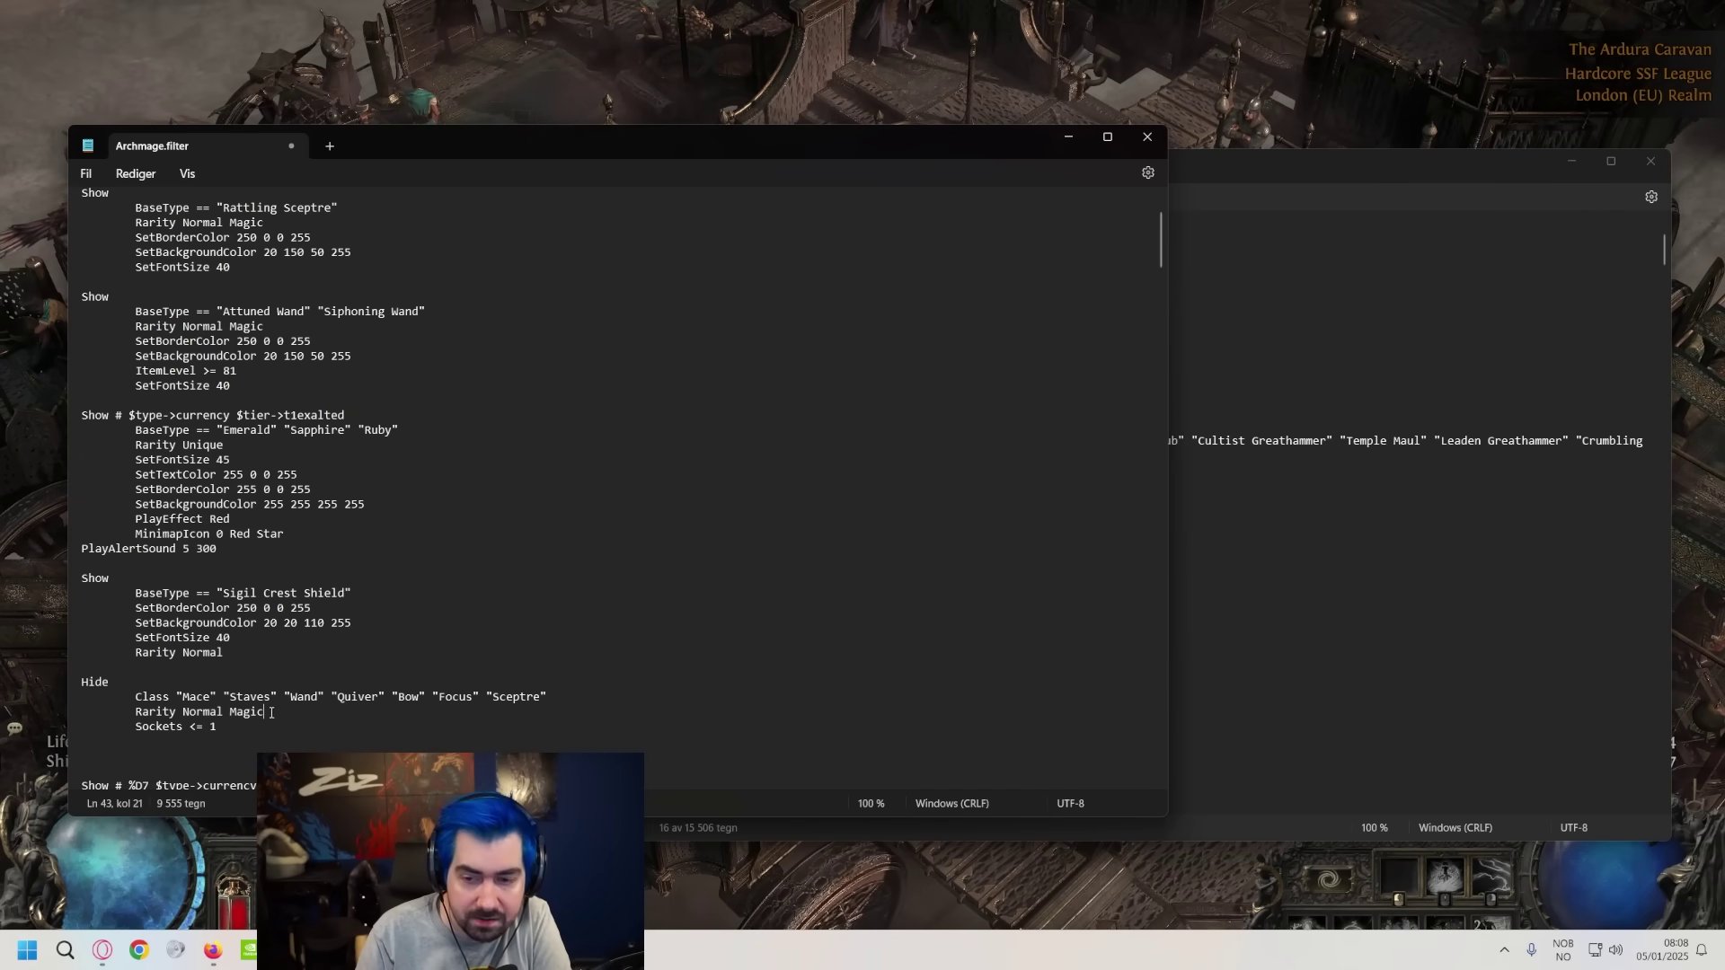
type("Rare")
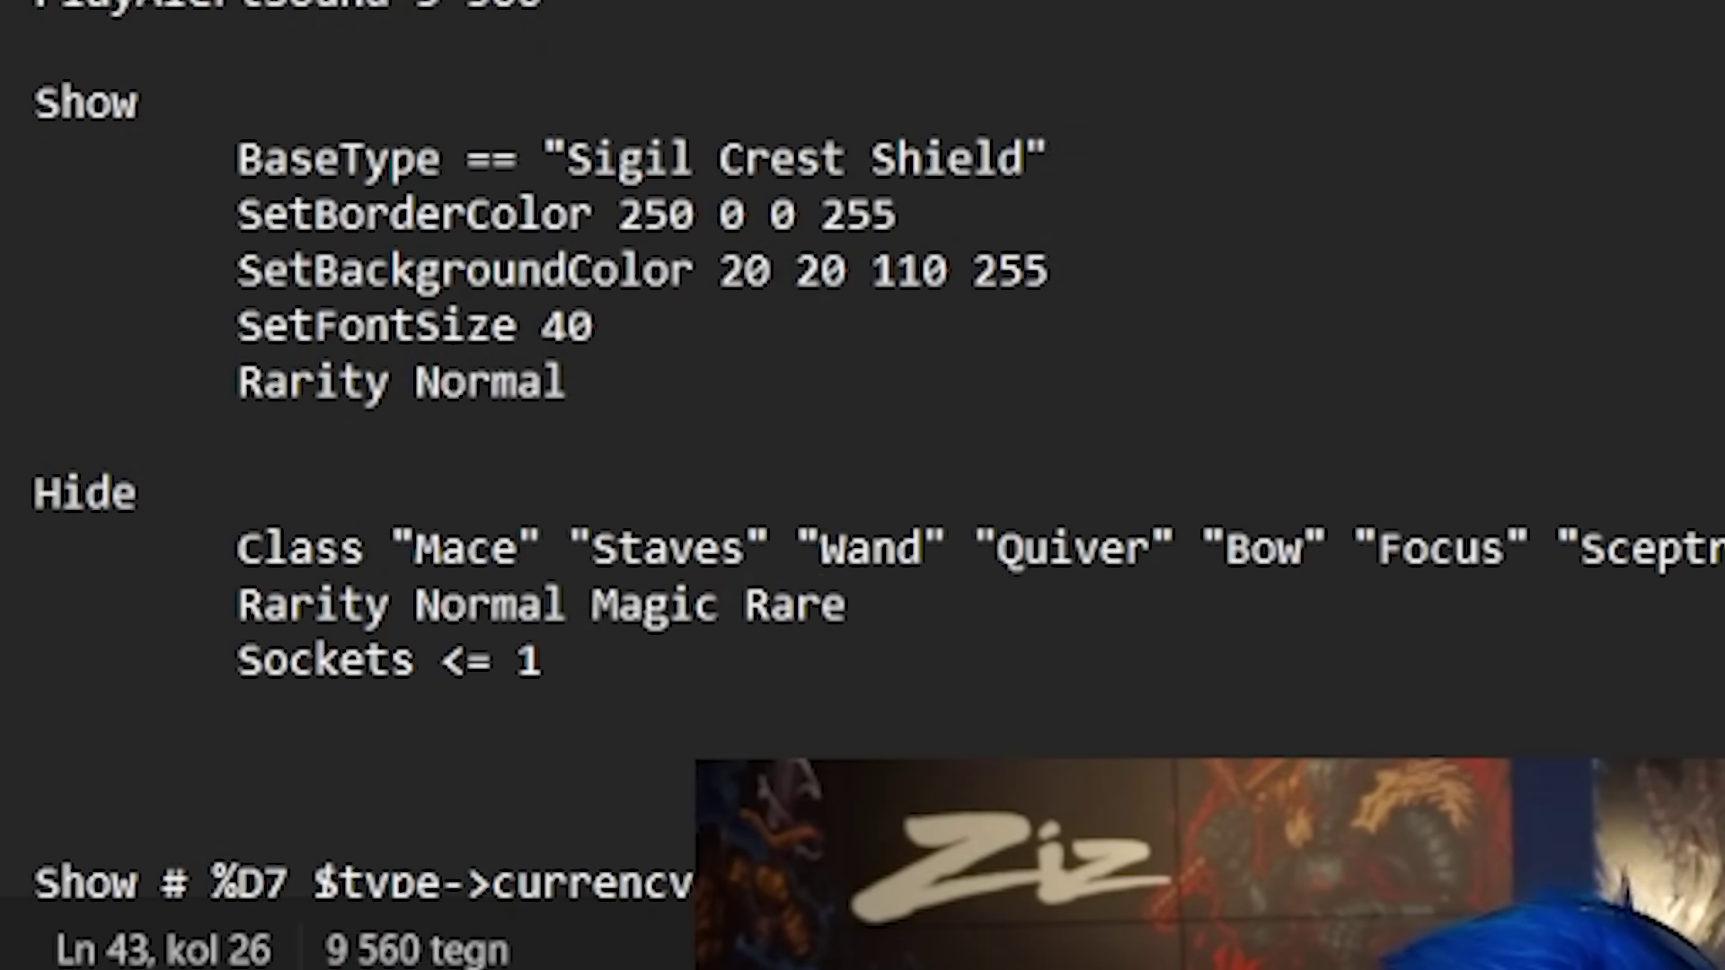
key("BackSpace")
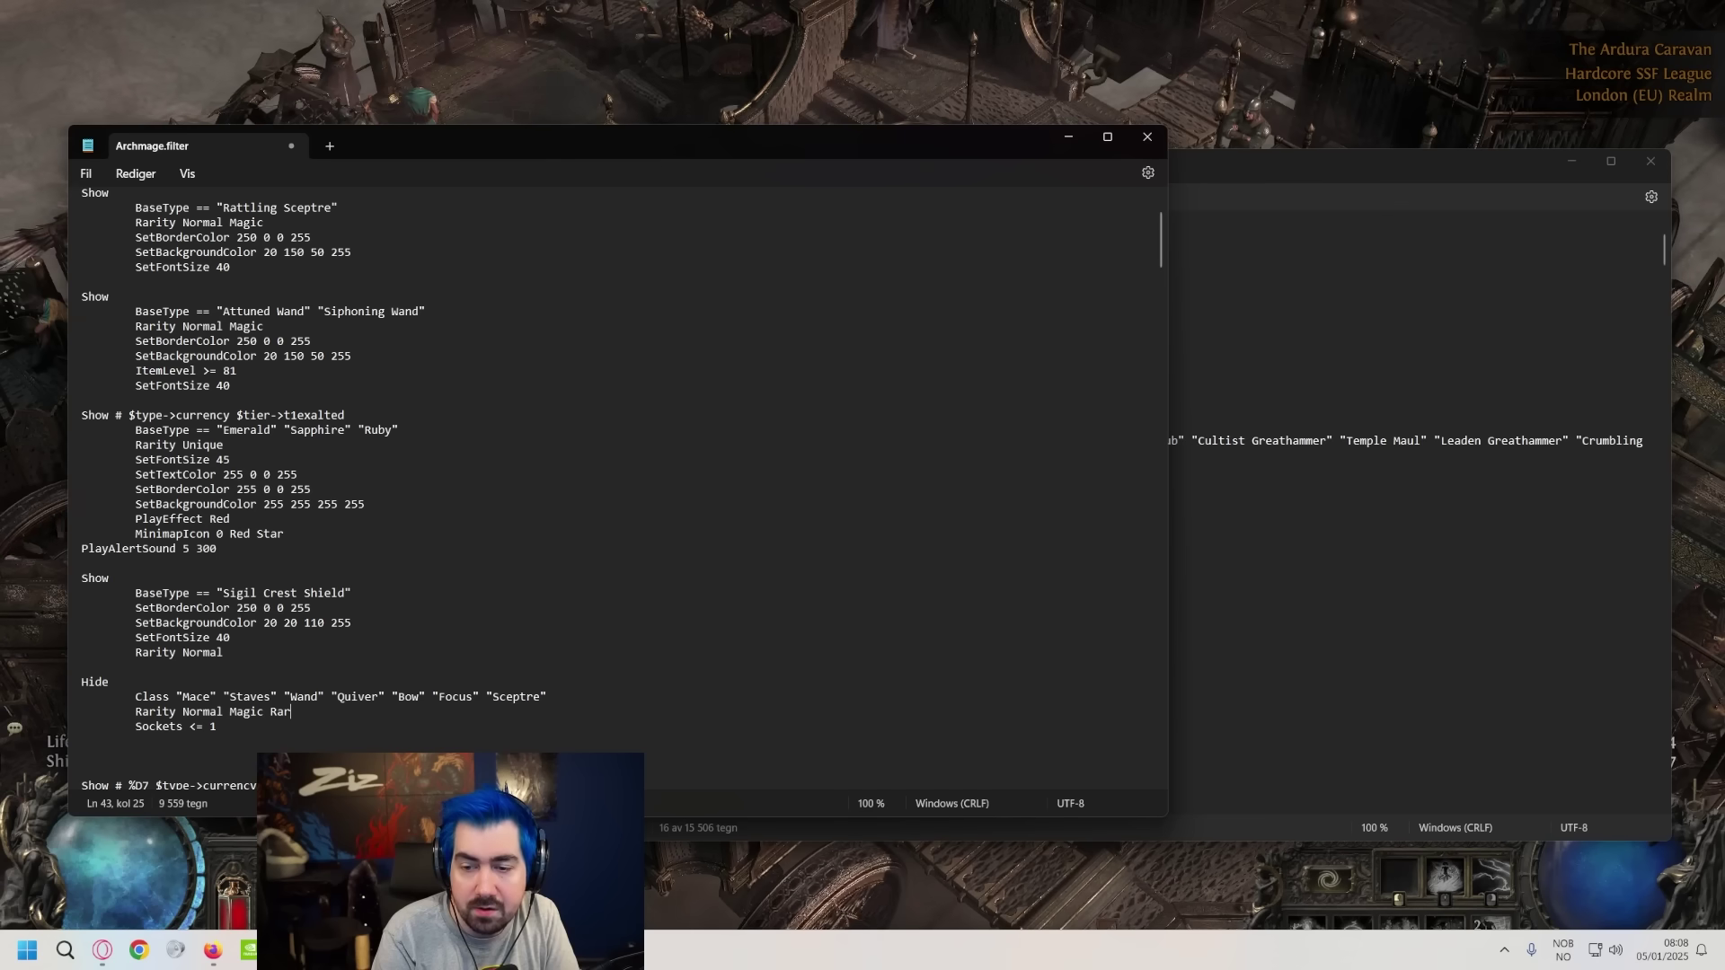
key("BackSpace")
key("BackSpace")
key("BackSpace")
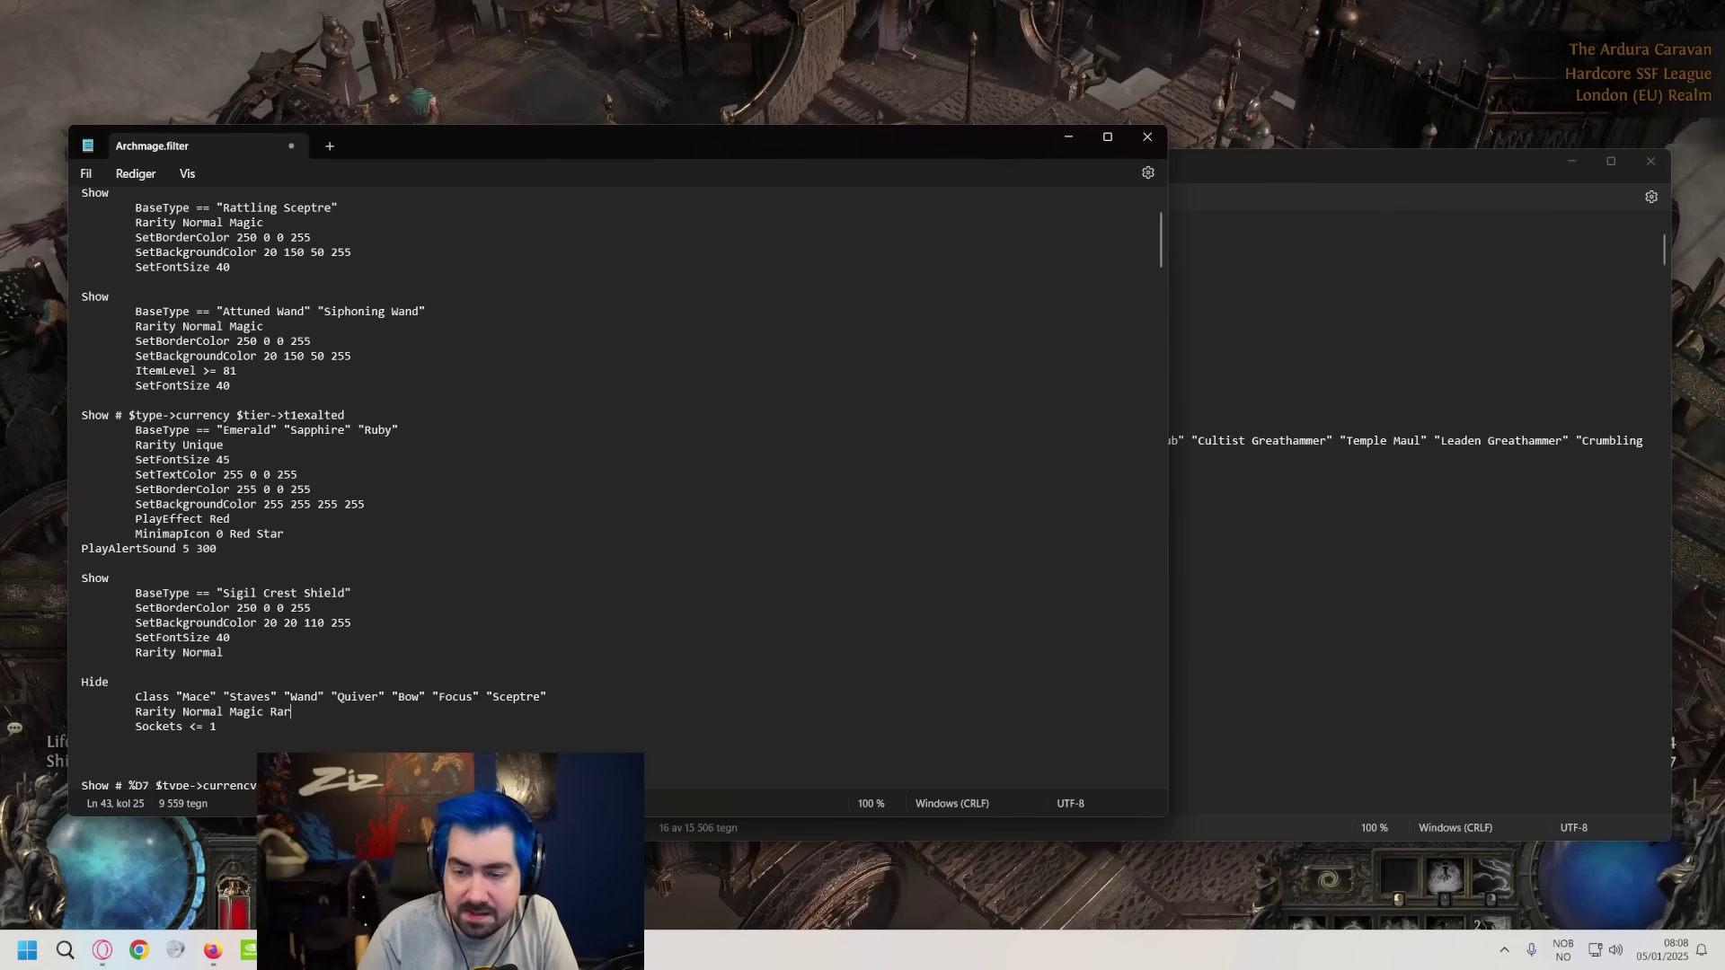
- Reselect the Attuned Wand block's ItemLevel >= 81 line and switch to Firefox
left_click_drag(242, 401, 77, 299)
left_click(207, 370)
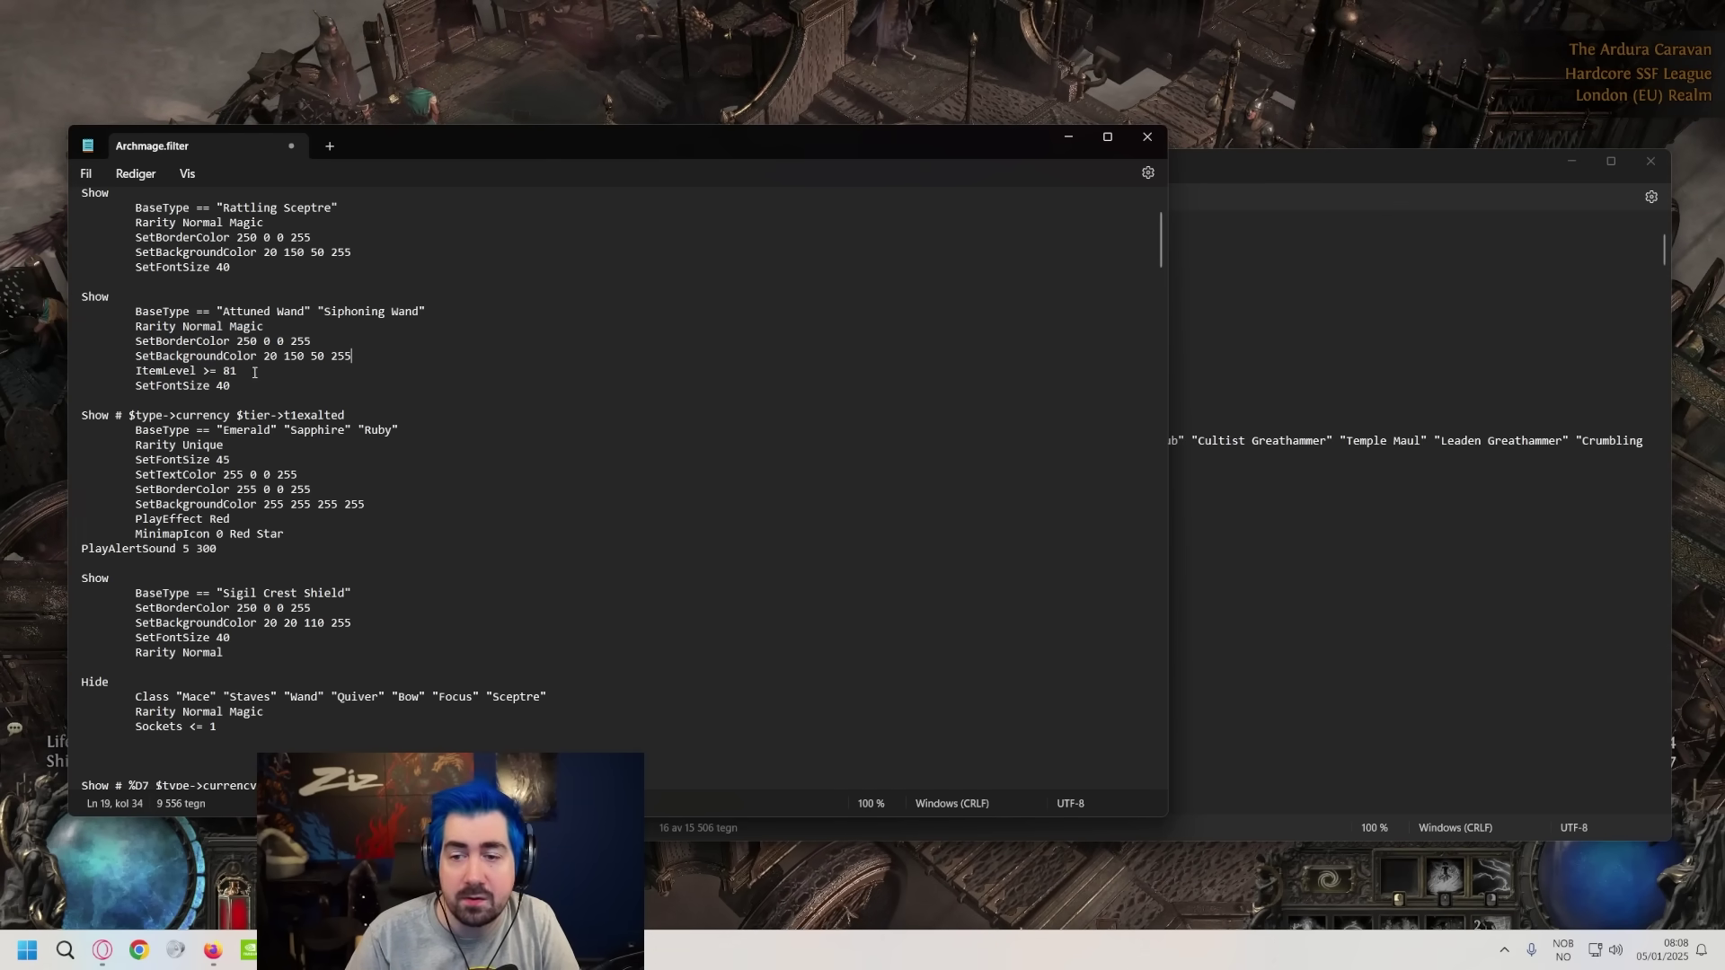
triple_click(206, 370)
left_click(135, 355)
key("alt+Tab")
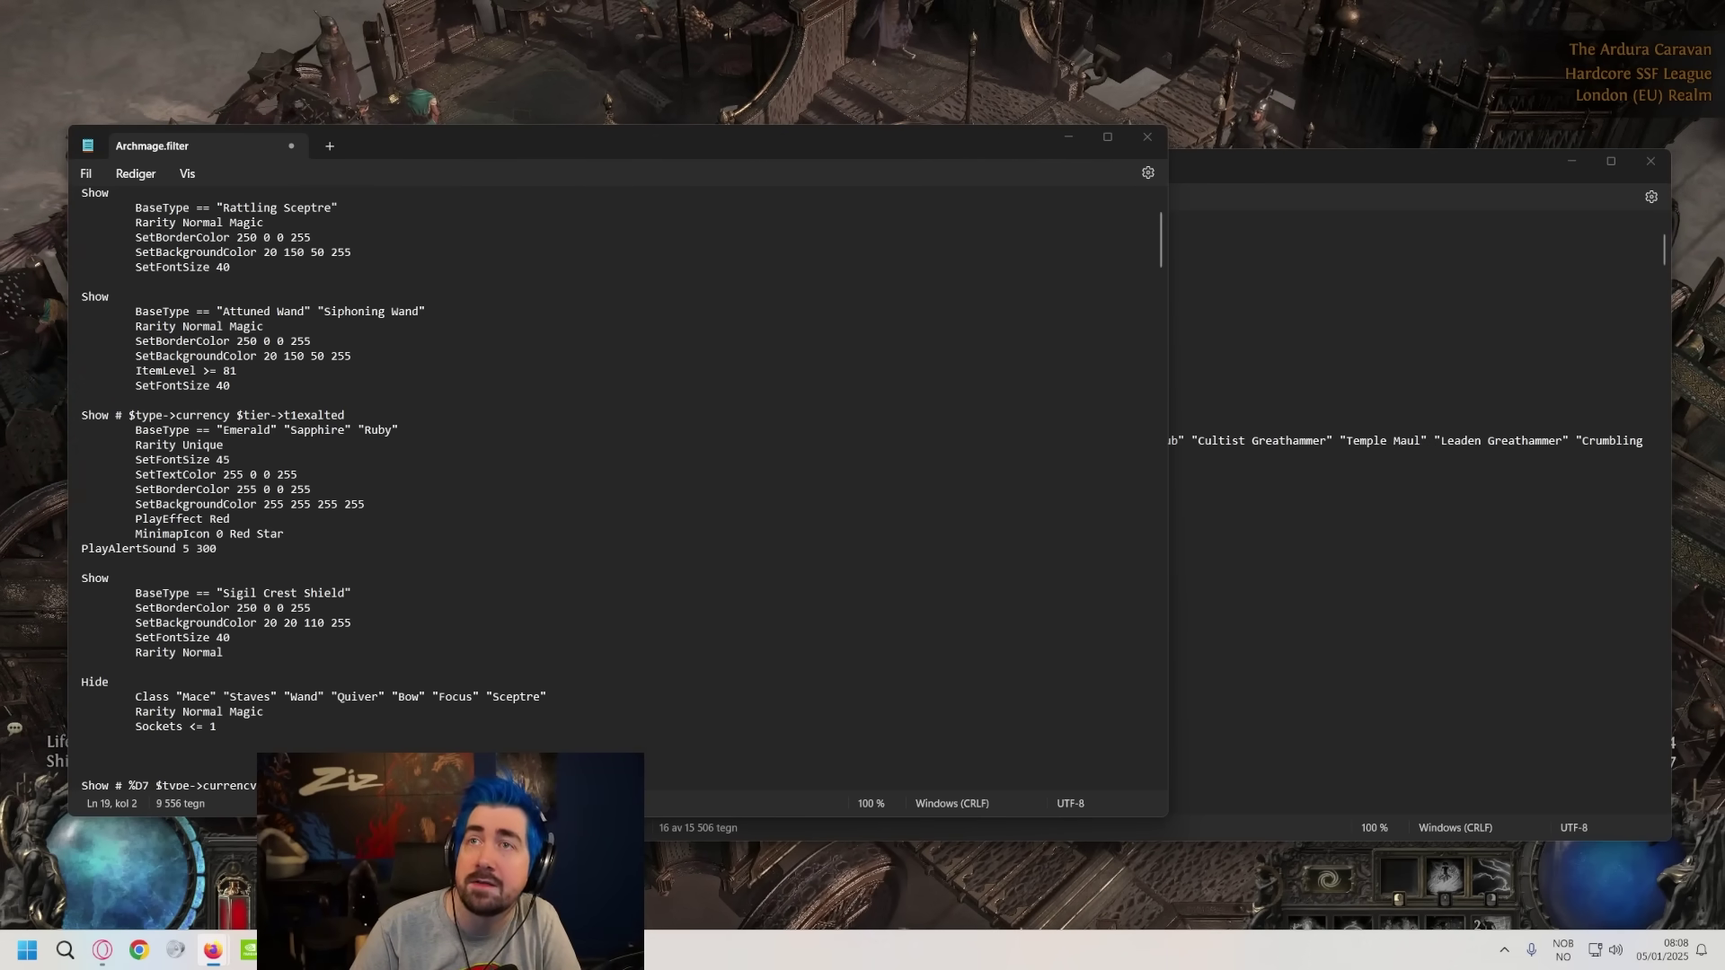
- On PoE2DB, view the Wands modifier tiers for the Level of all Spell Skills suffix
key("alt+Tab")
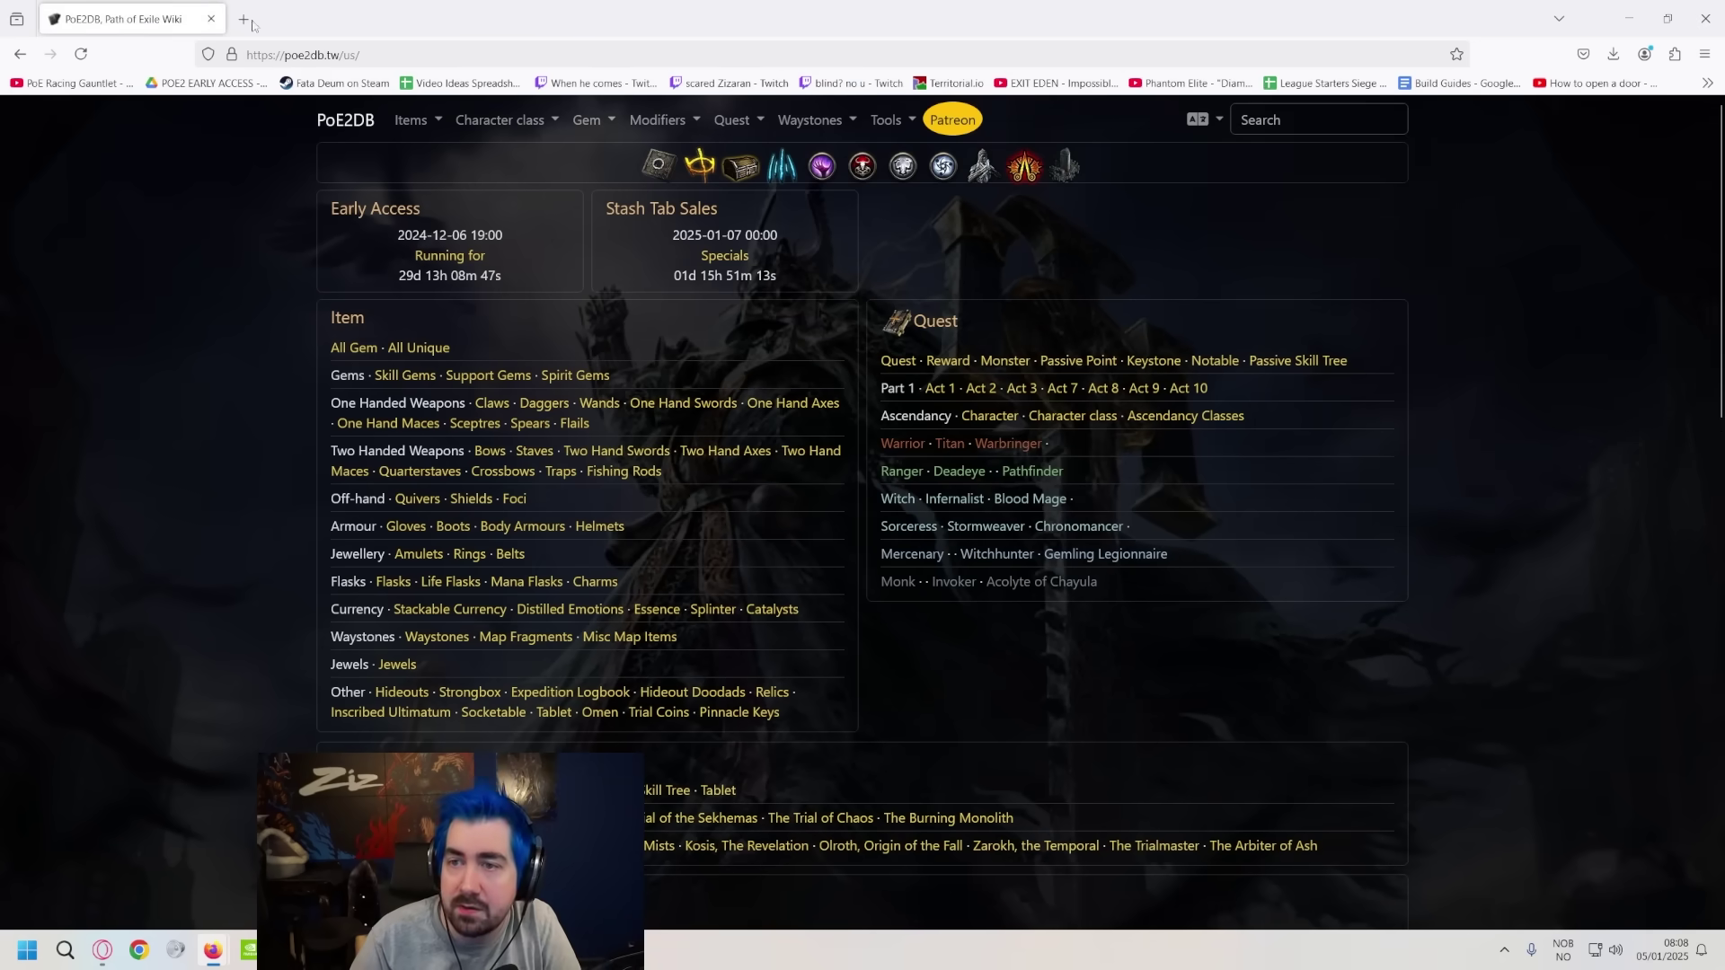
mouse_move(669, 153)
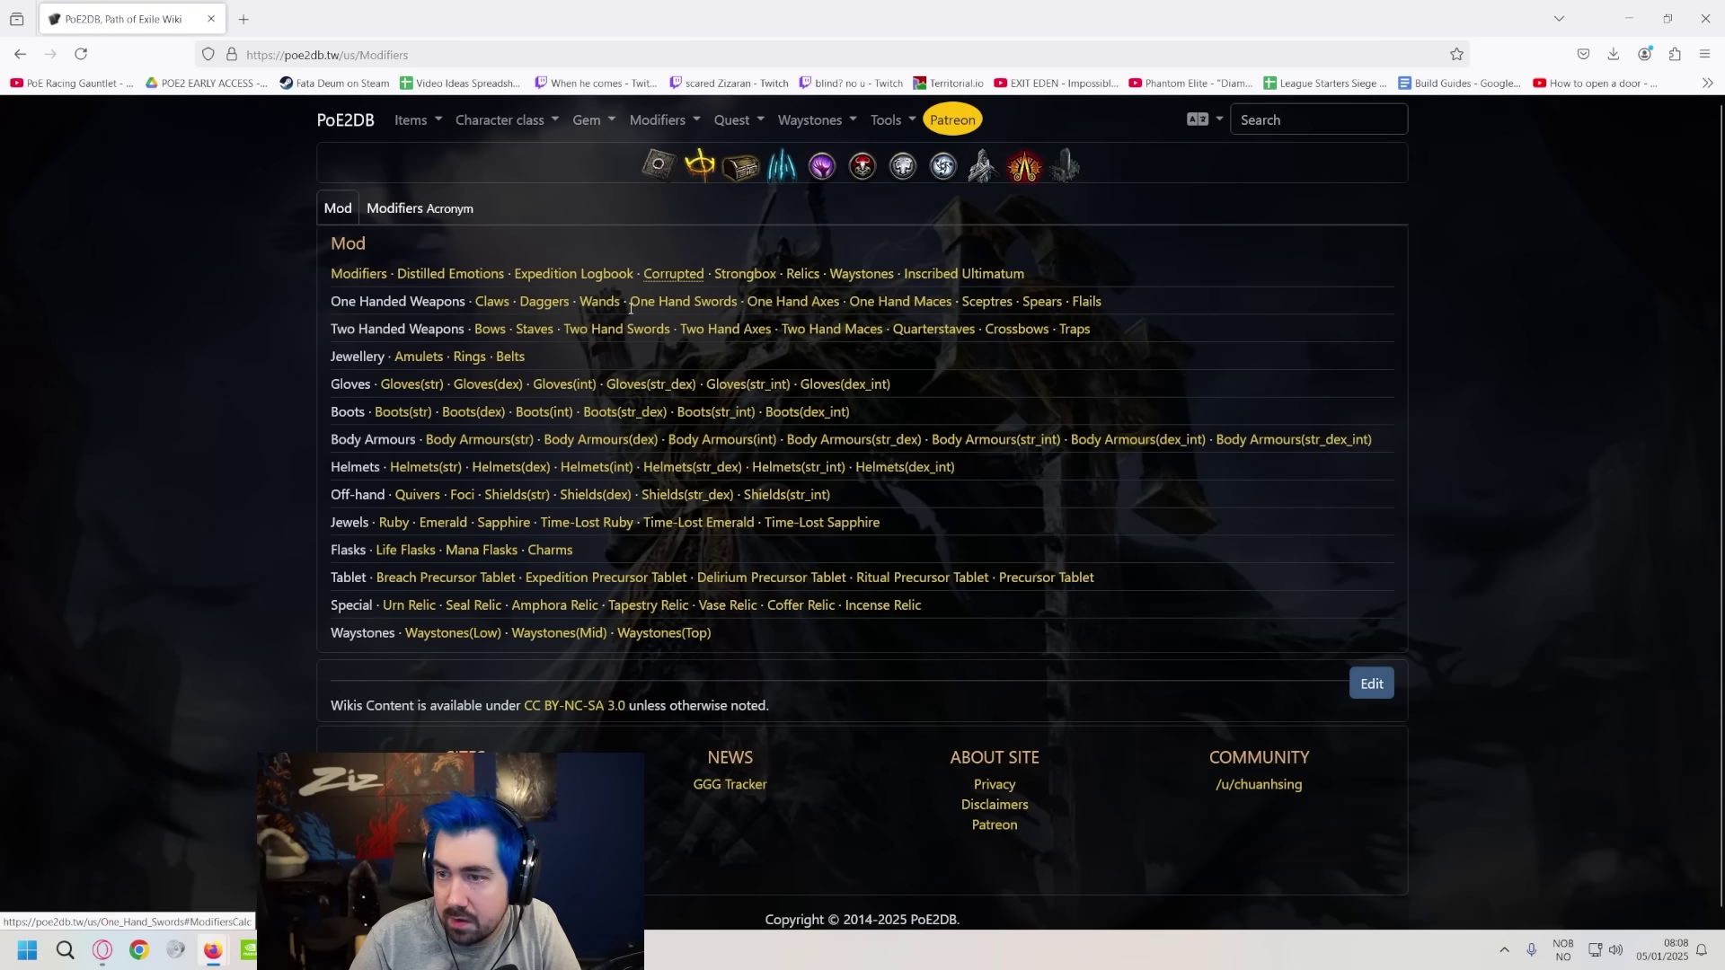
left_click(619, 305)
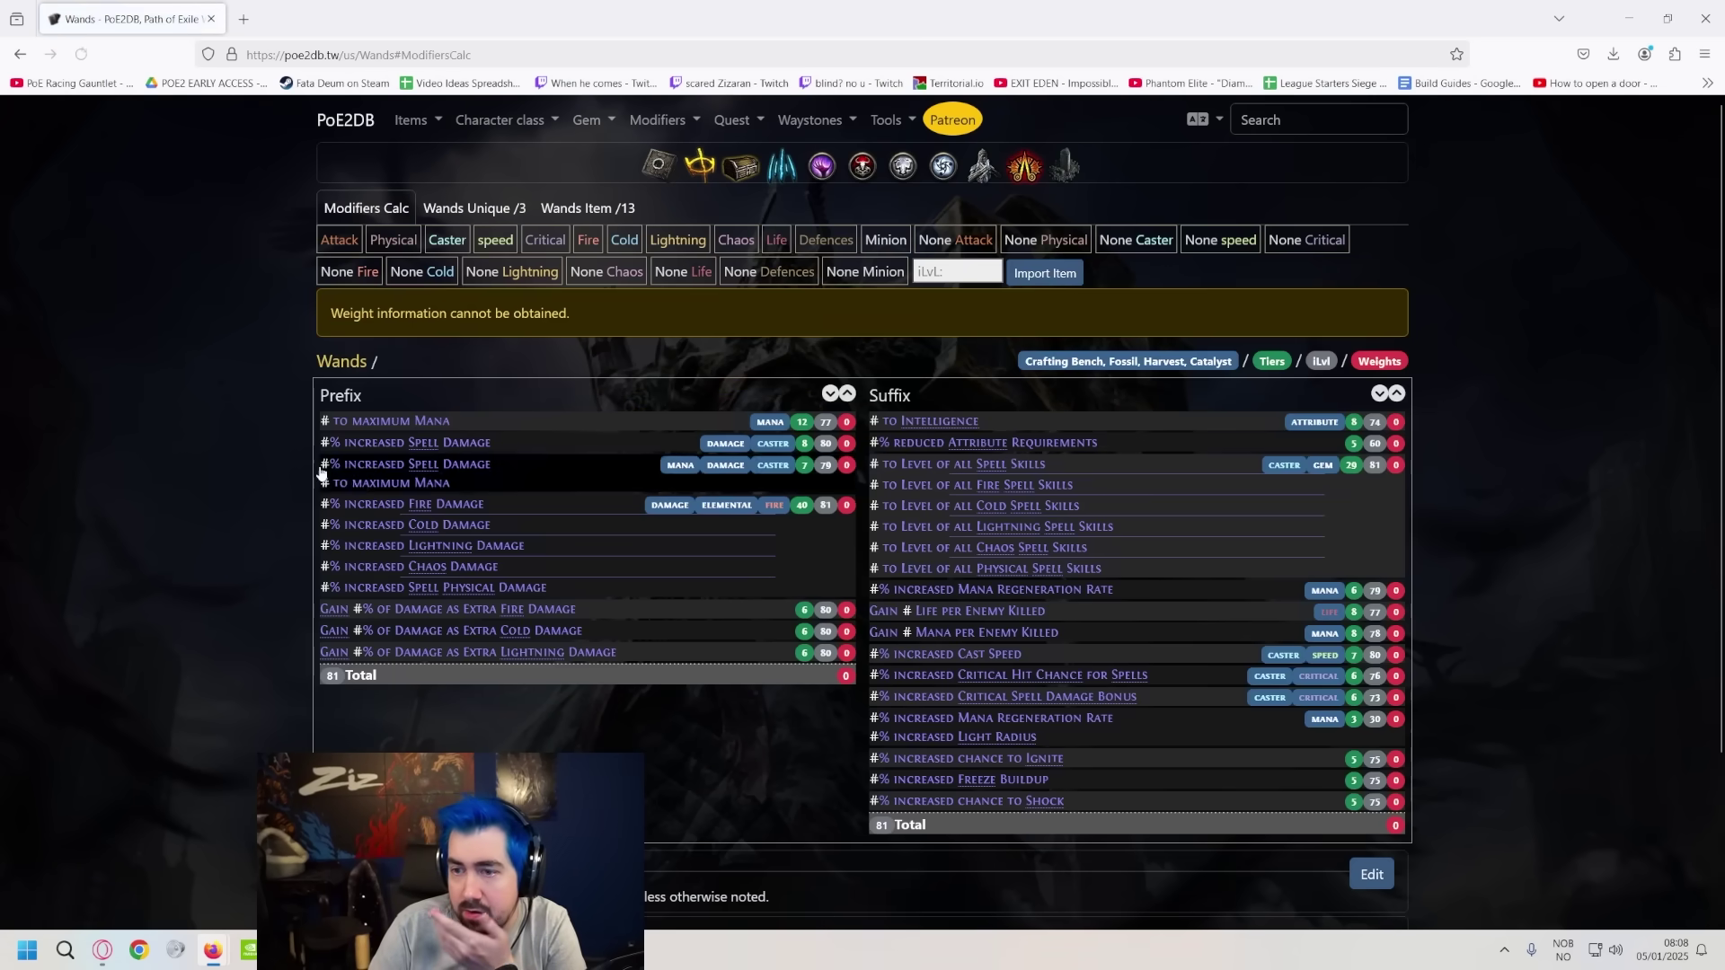
left_click(1123, 534)
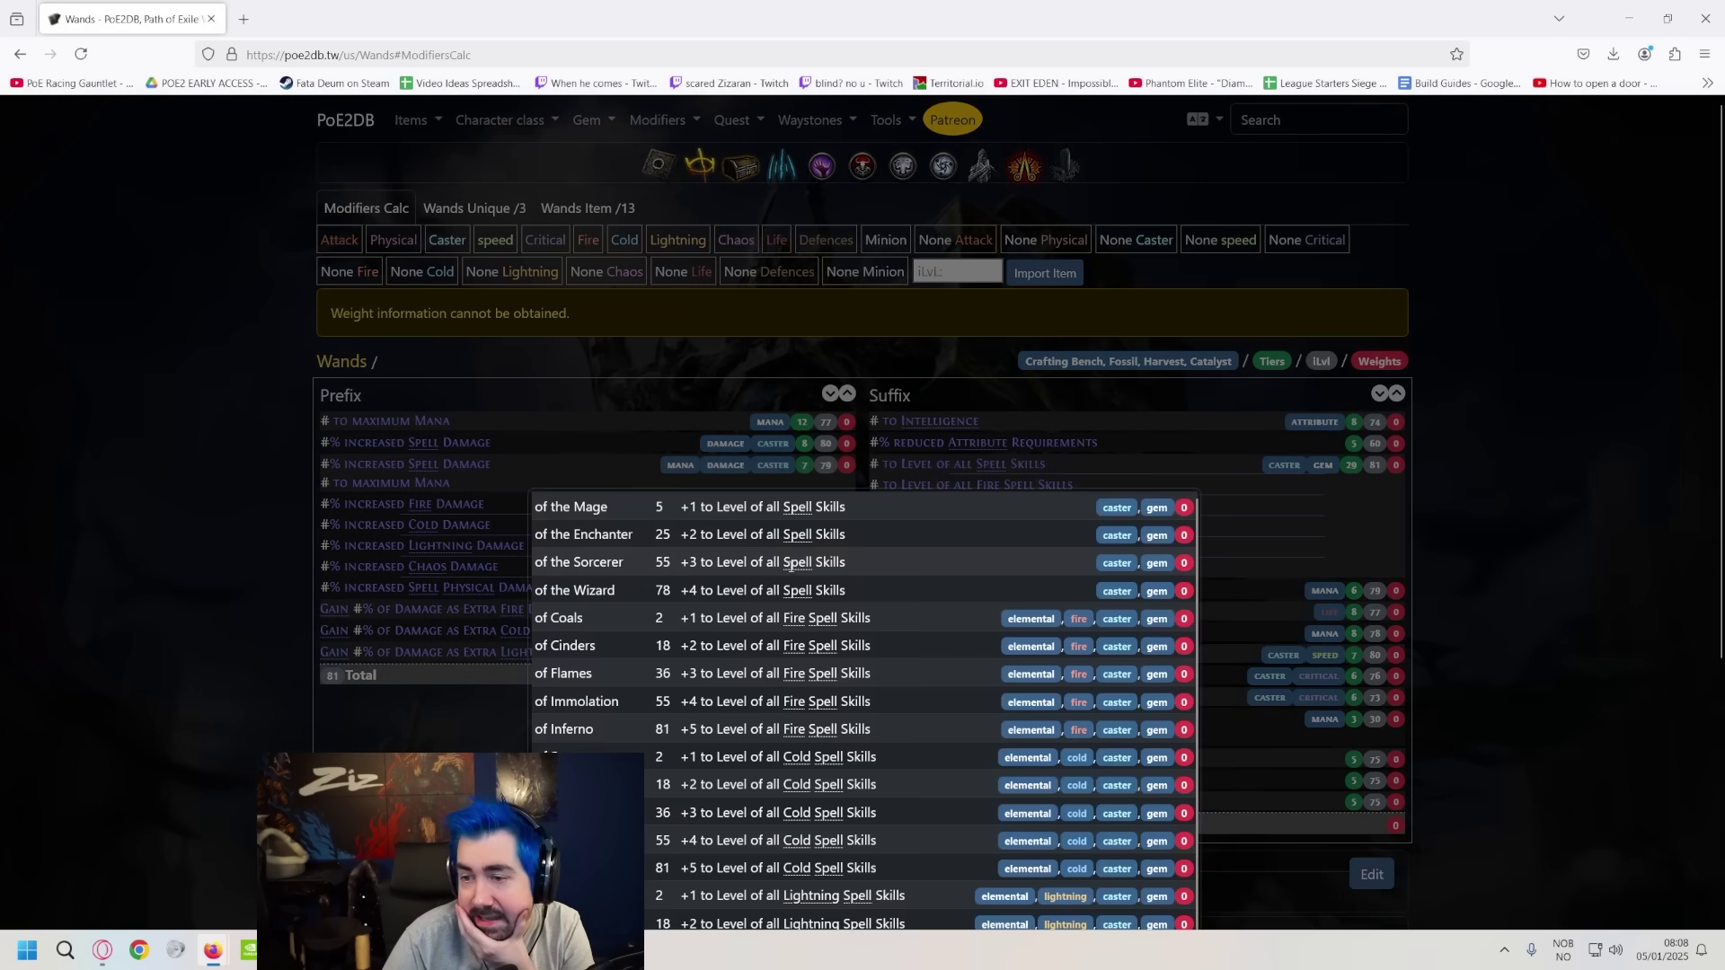
scroll(799, 578, "down", 1)
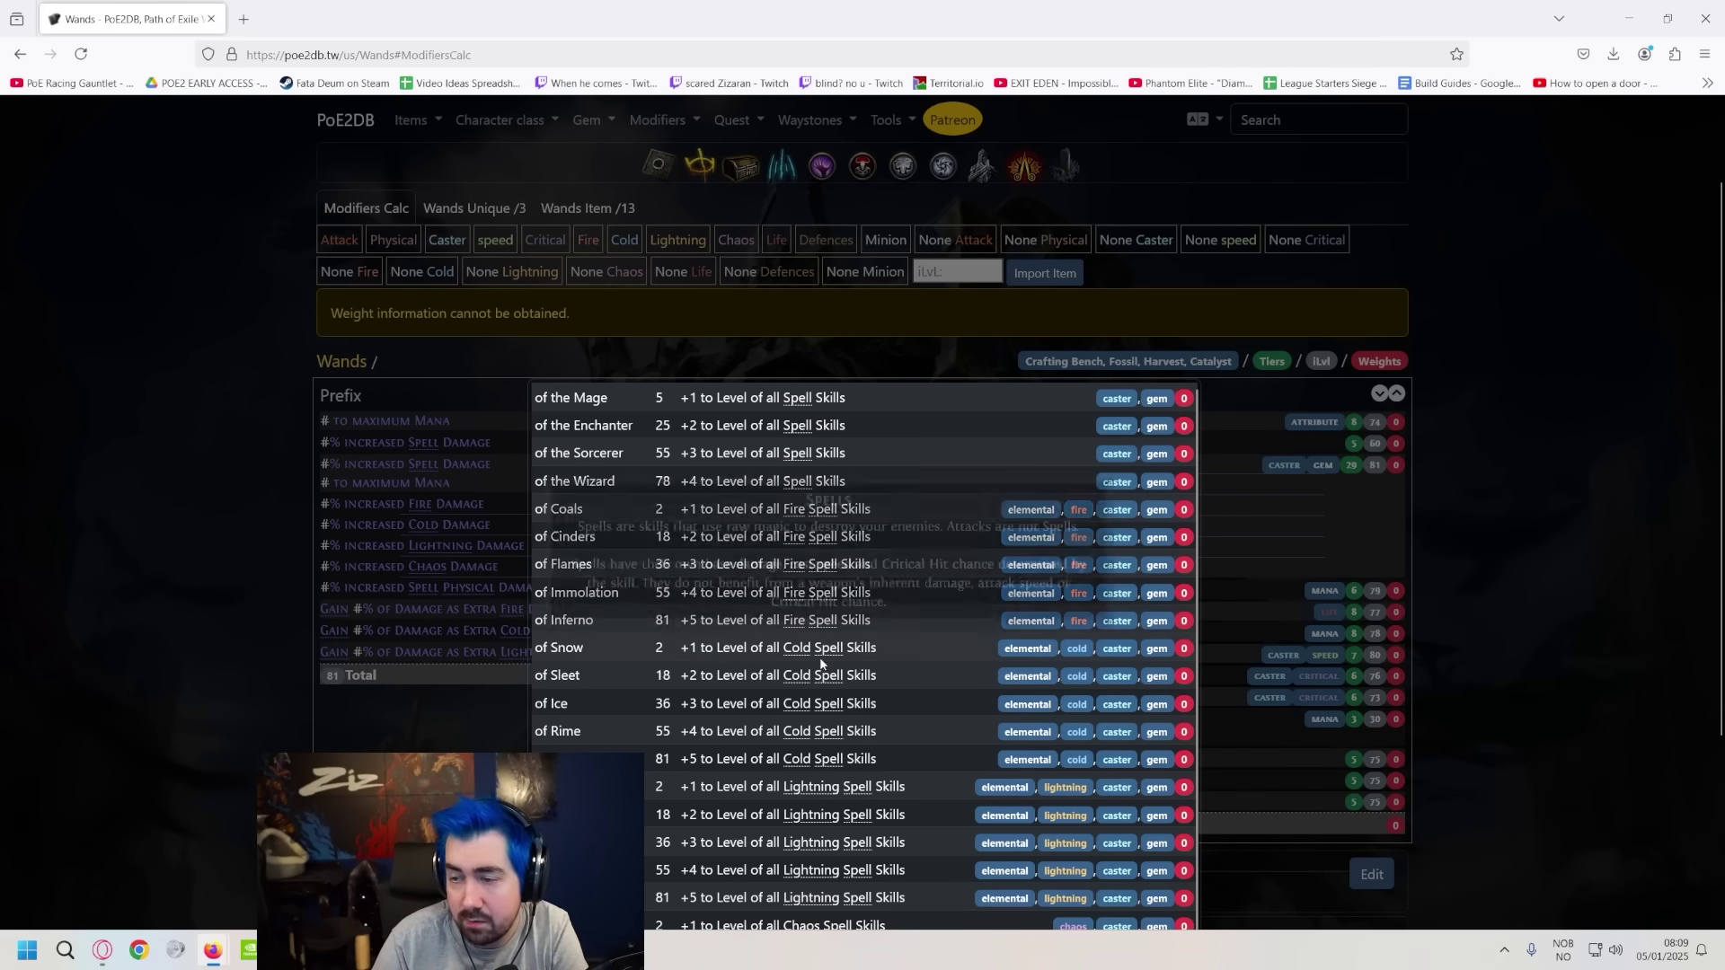
scroll(784, 730, "down", 1)
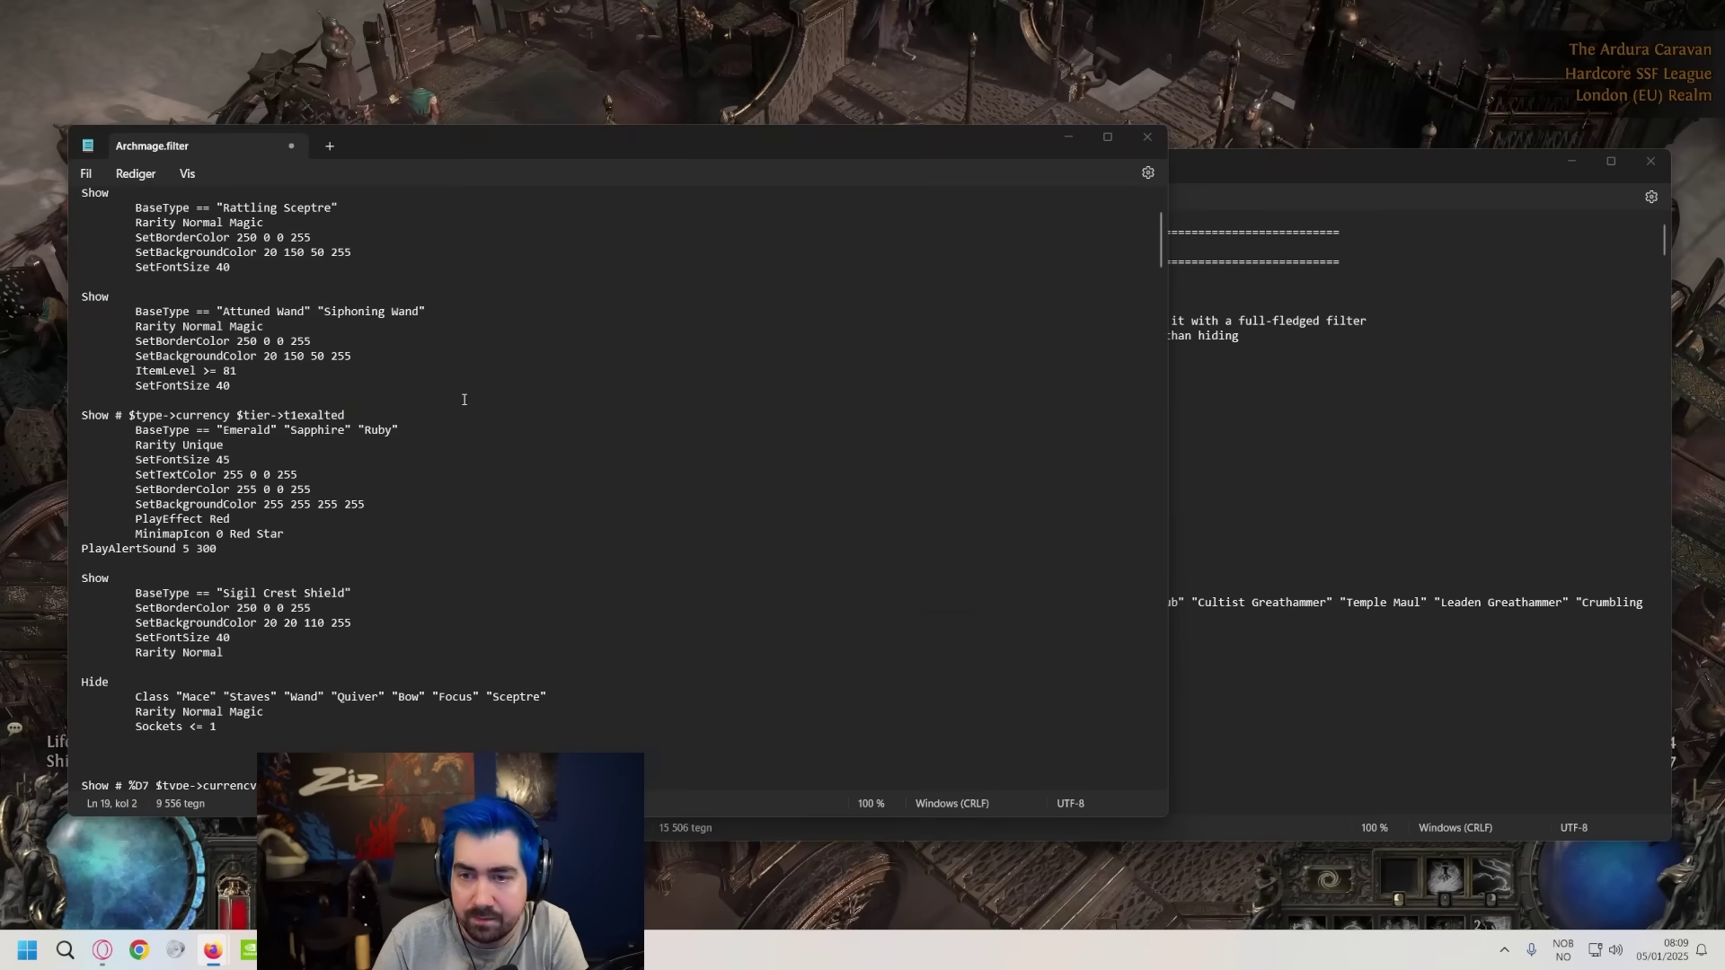
- Review the Rattling Sceptre Show block in Archmage.filter
left_click_drag(344, 415, 135, 310)
left_click(136, 311)
scroll(270, 378, "up", 3)
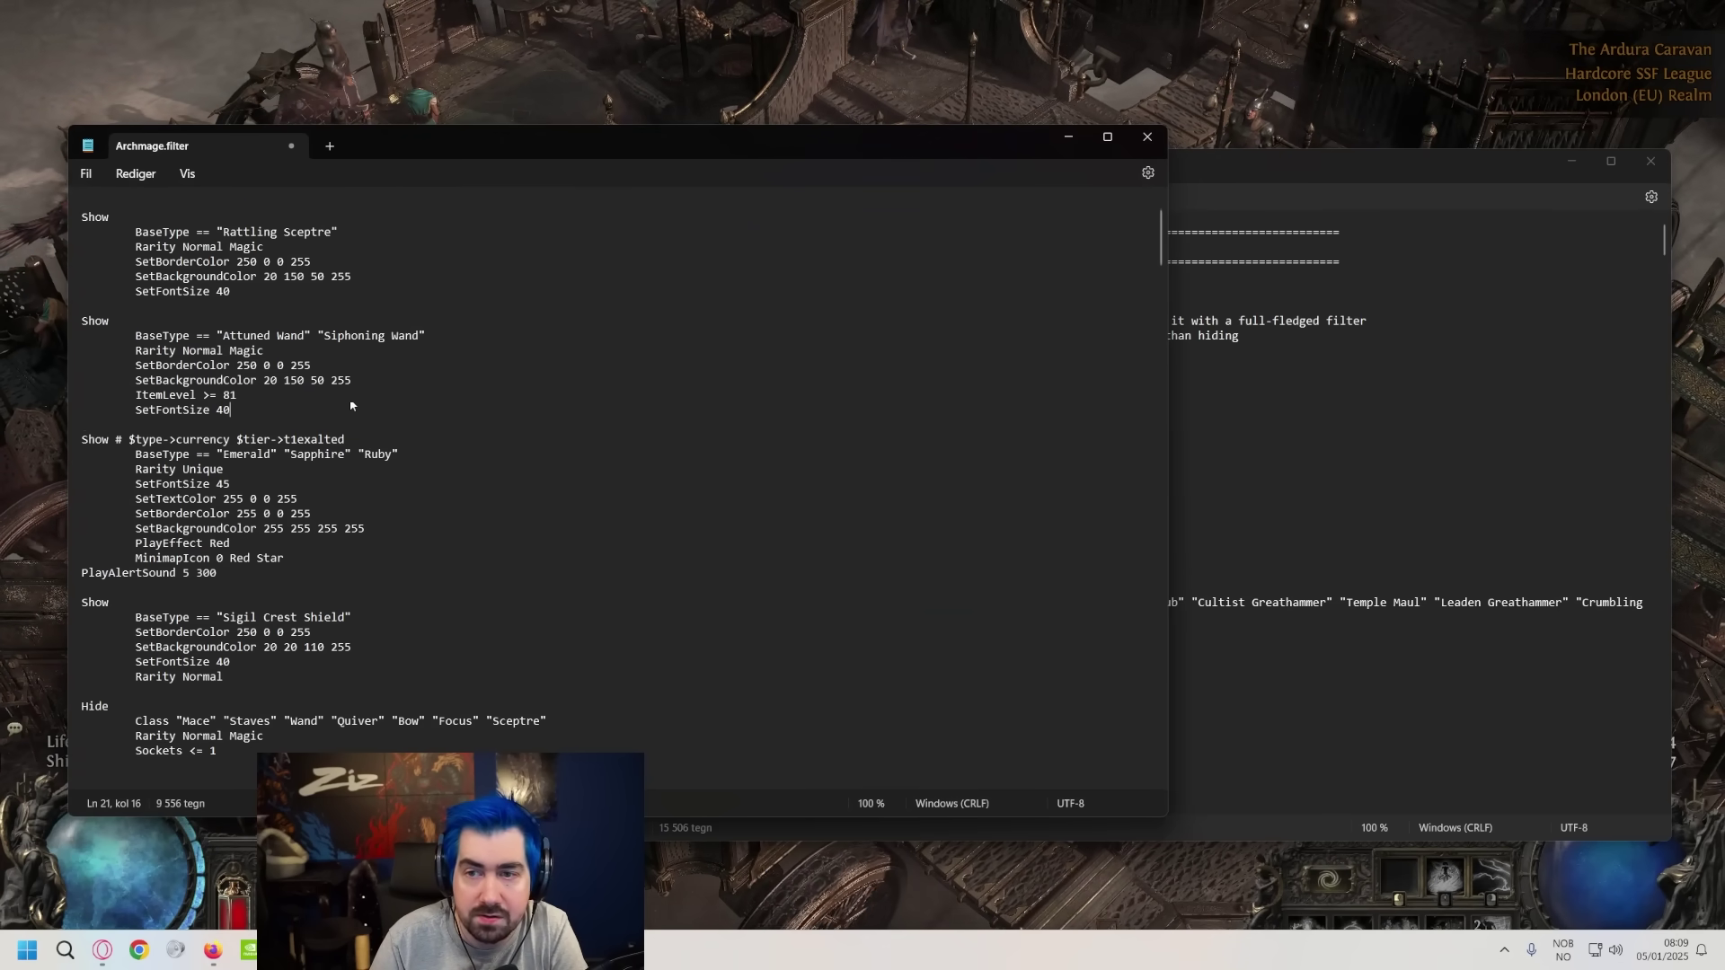
left_click(305, 386)
left_click_drag(305, 386, 68, 311)
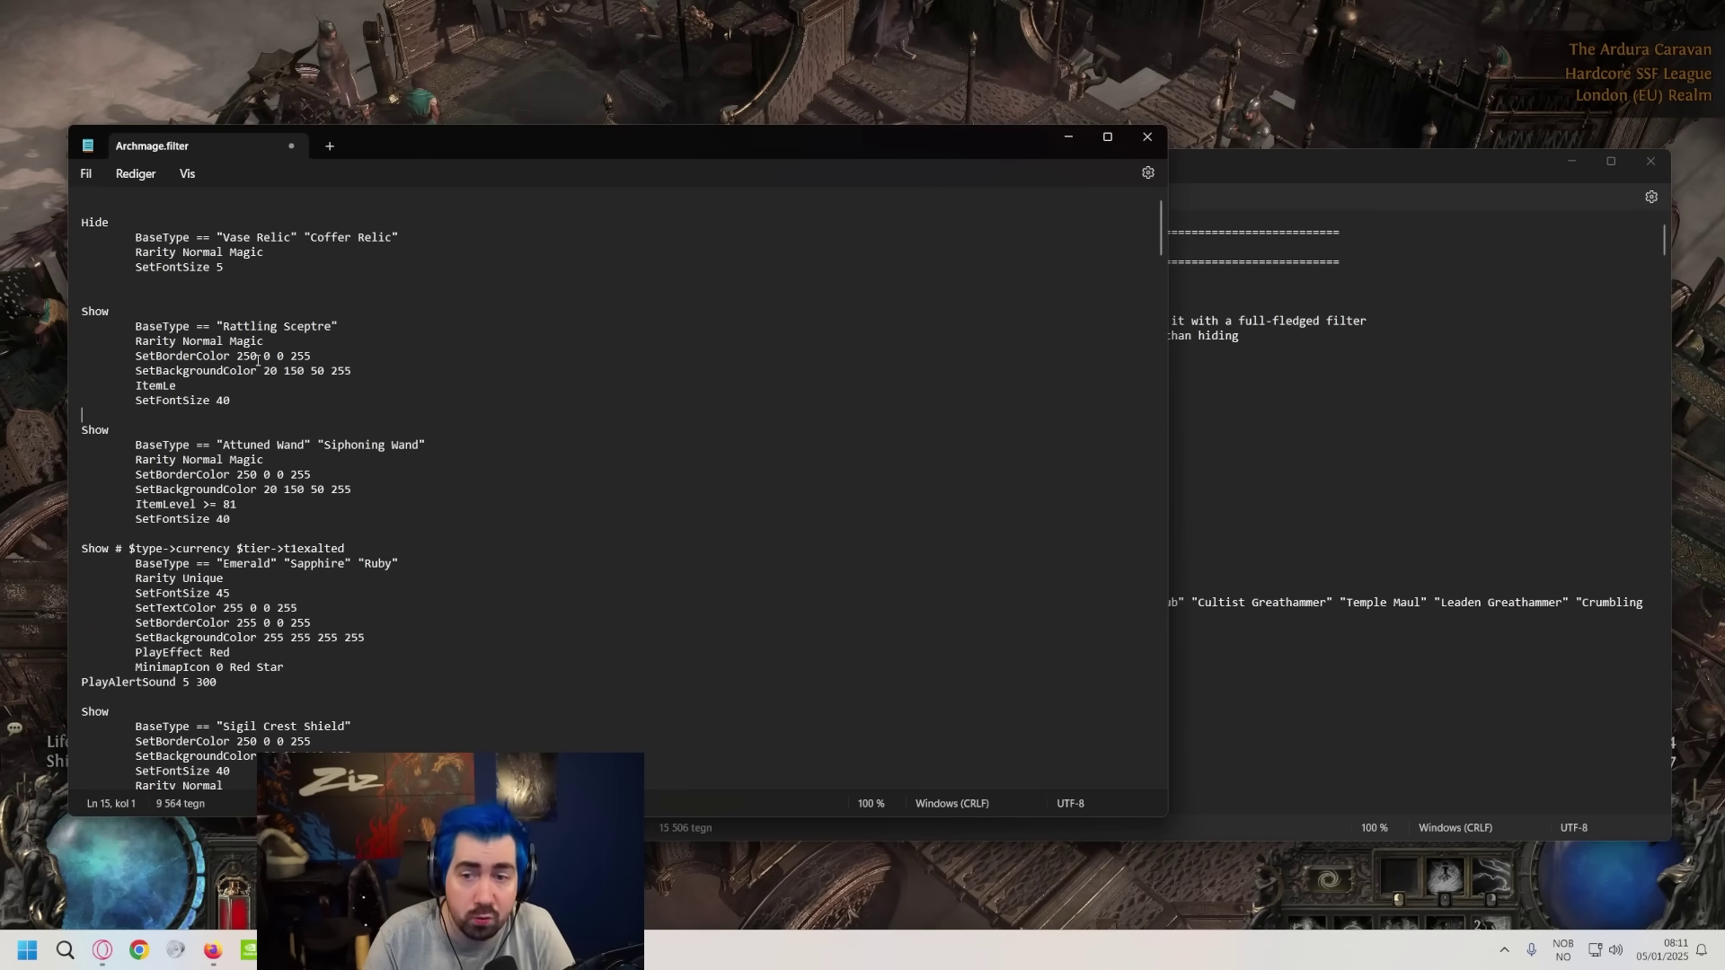
left_click_drag(283, 400, 82, 311)
left_click(156, 340)
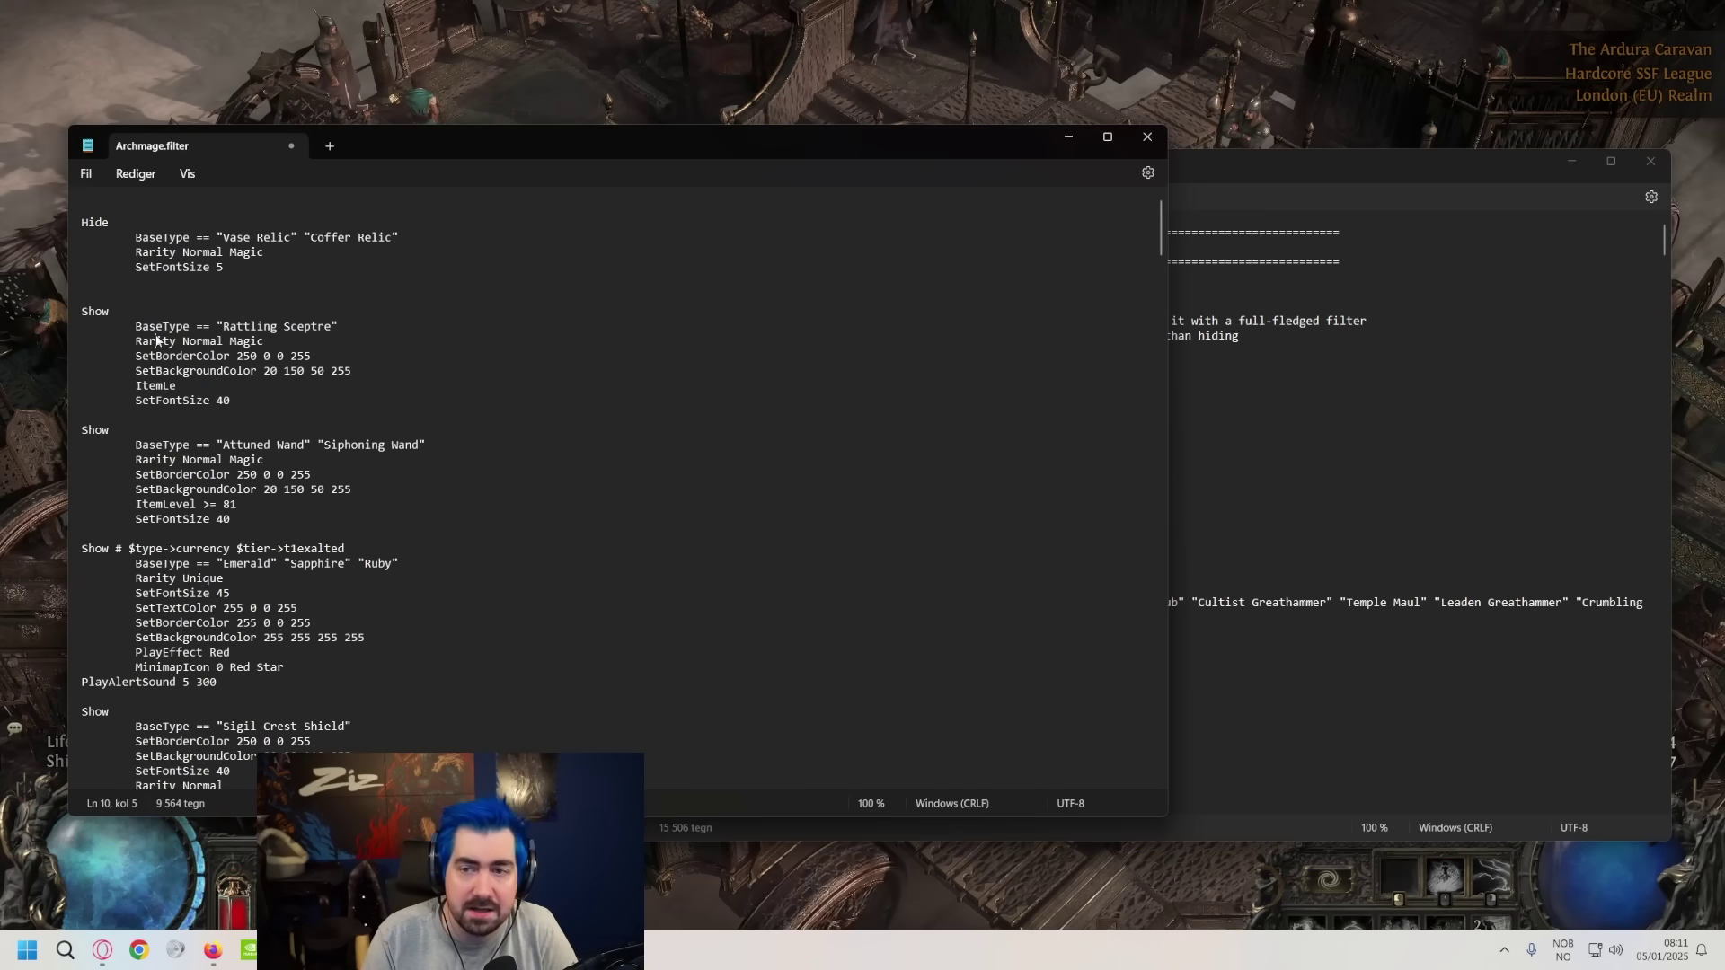
- Check the Vase Relic/Coffer Relic Hide rule: Rarity Normal Magic, SetFontSize 5
left_click_drag(225, 267, 65, 223)
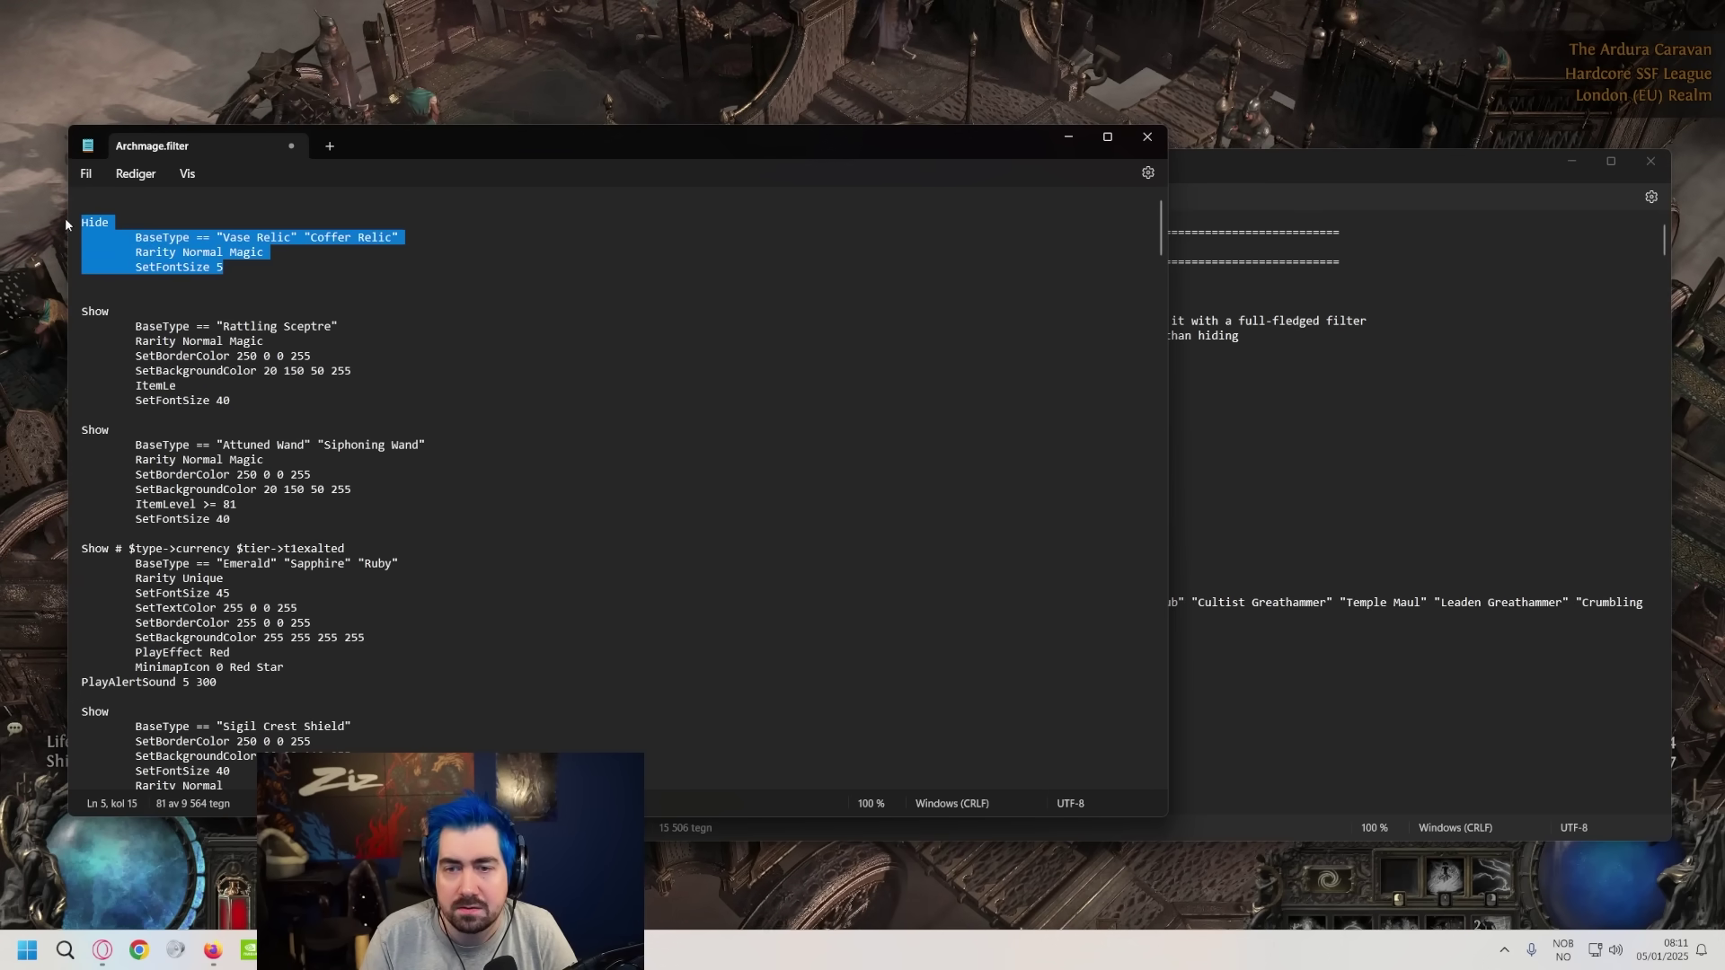
left_click(183, 252)
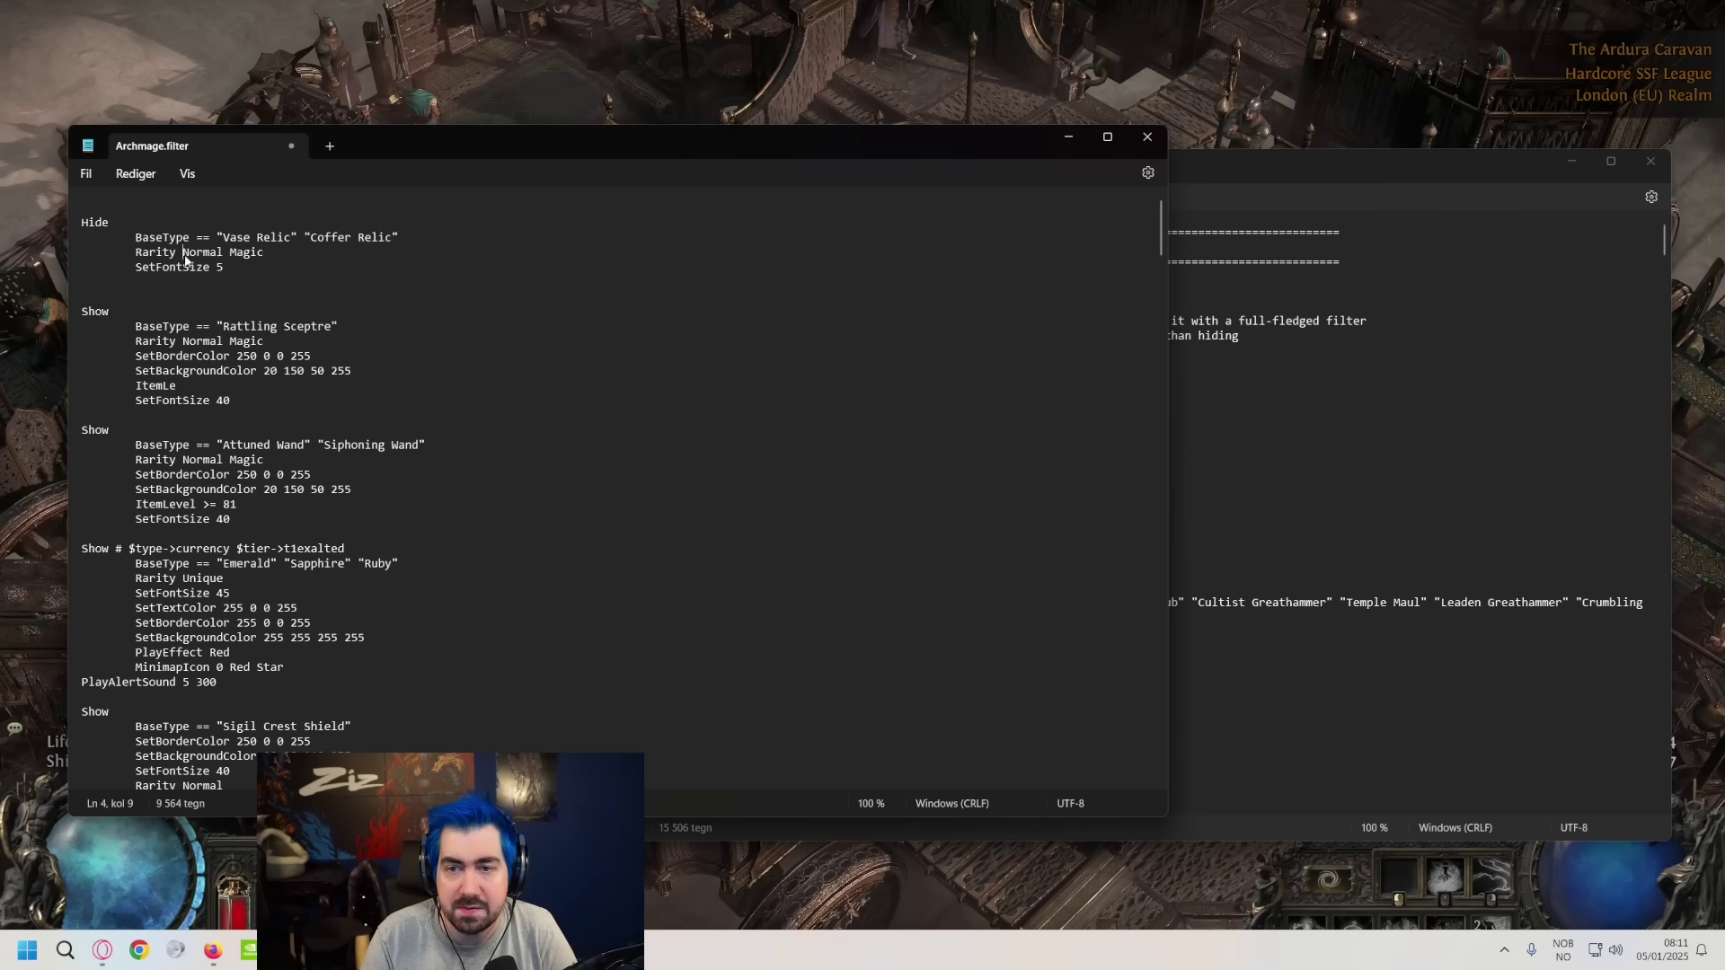
left_click_drag(185, 256, 120, 223)
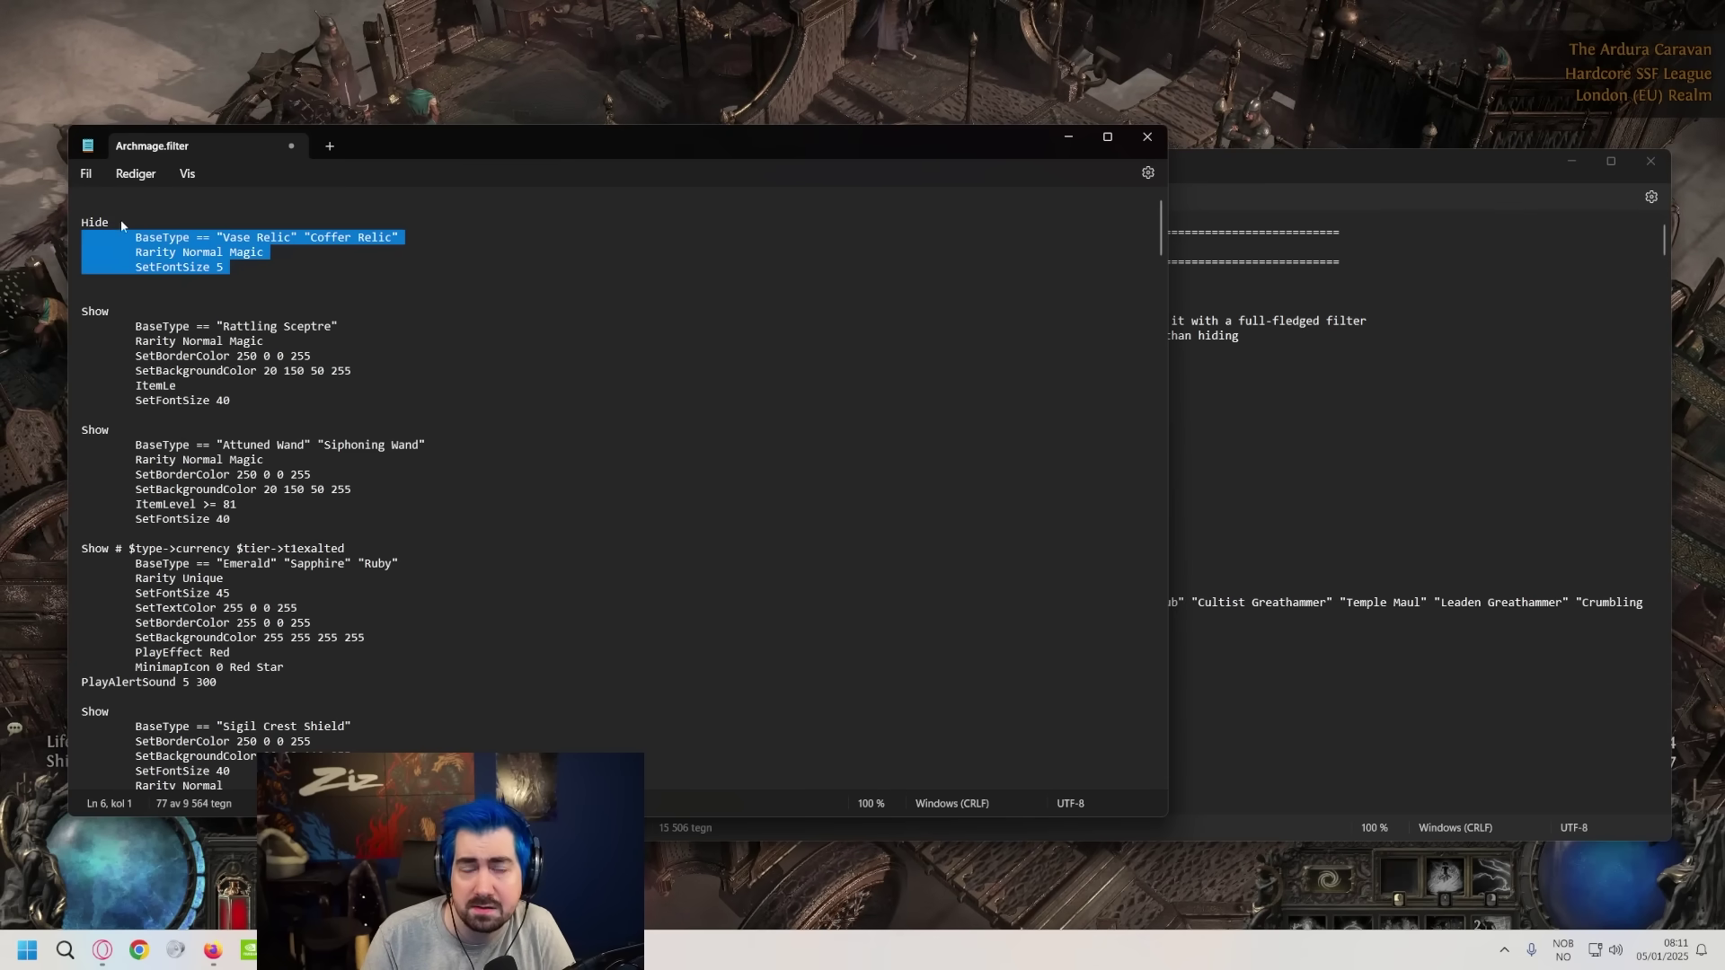
left_click(112, 267)
key("shift+End")
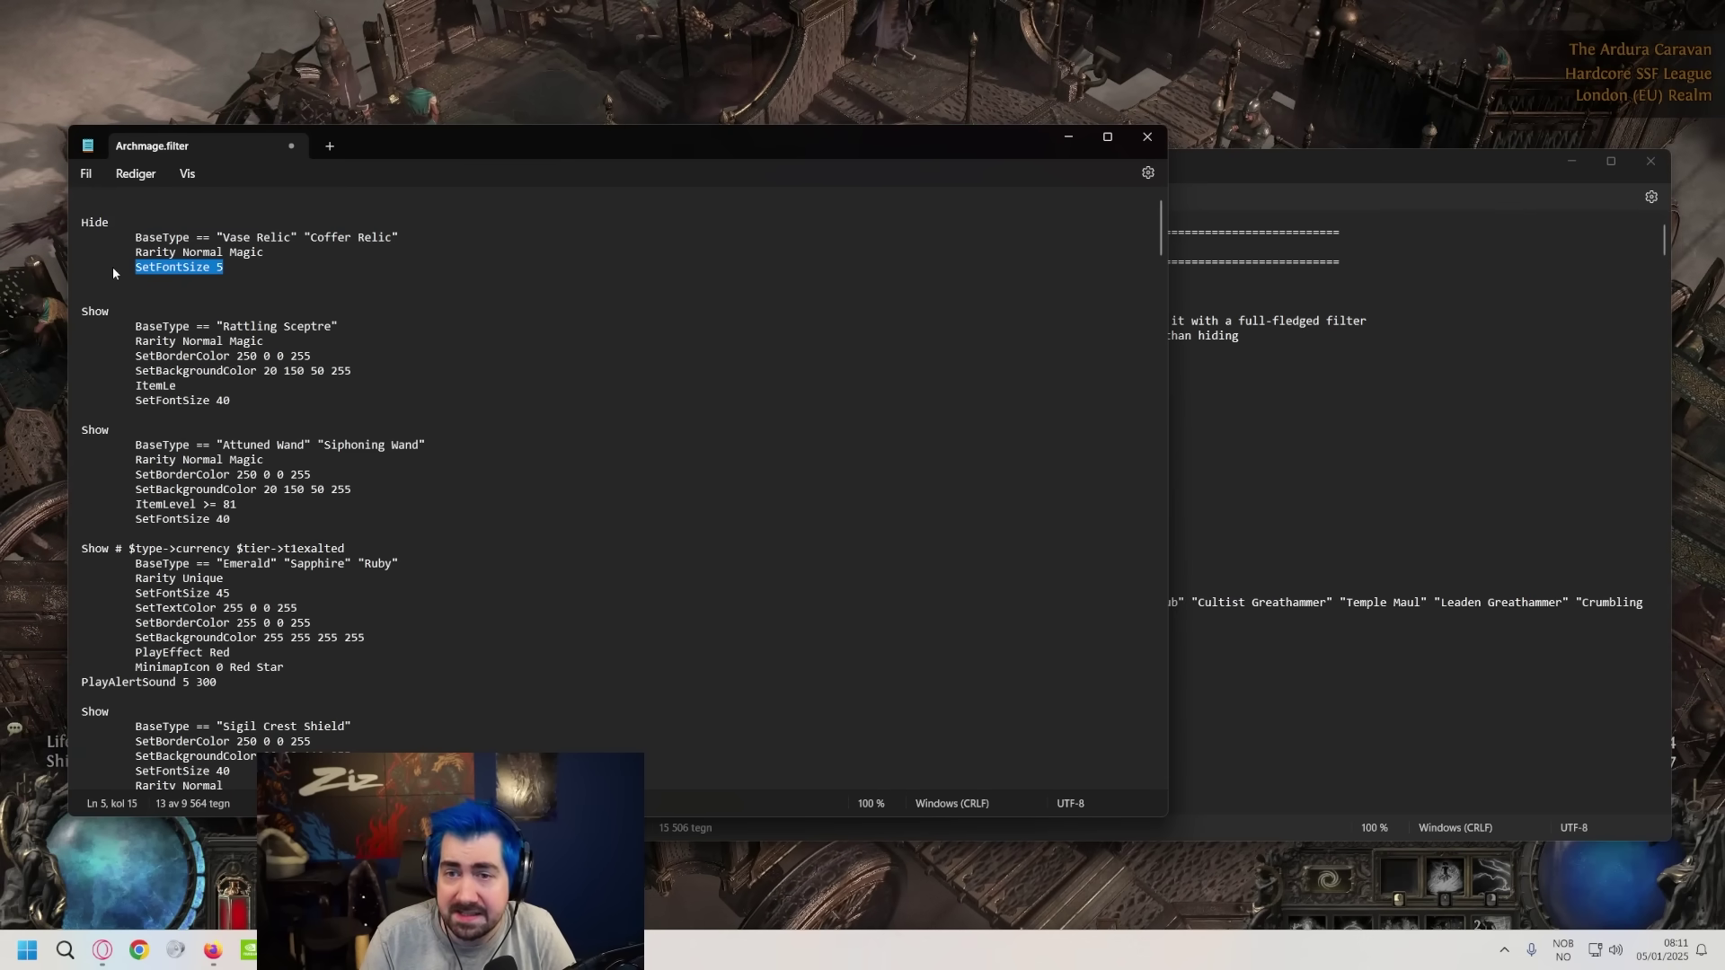
key("Down")
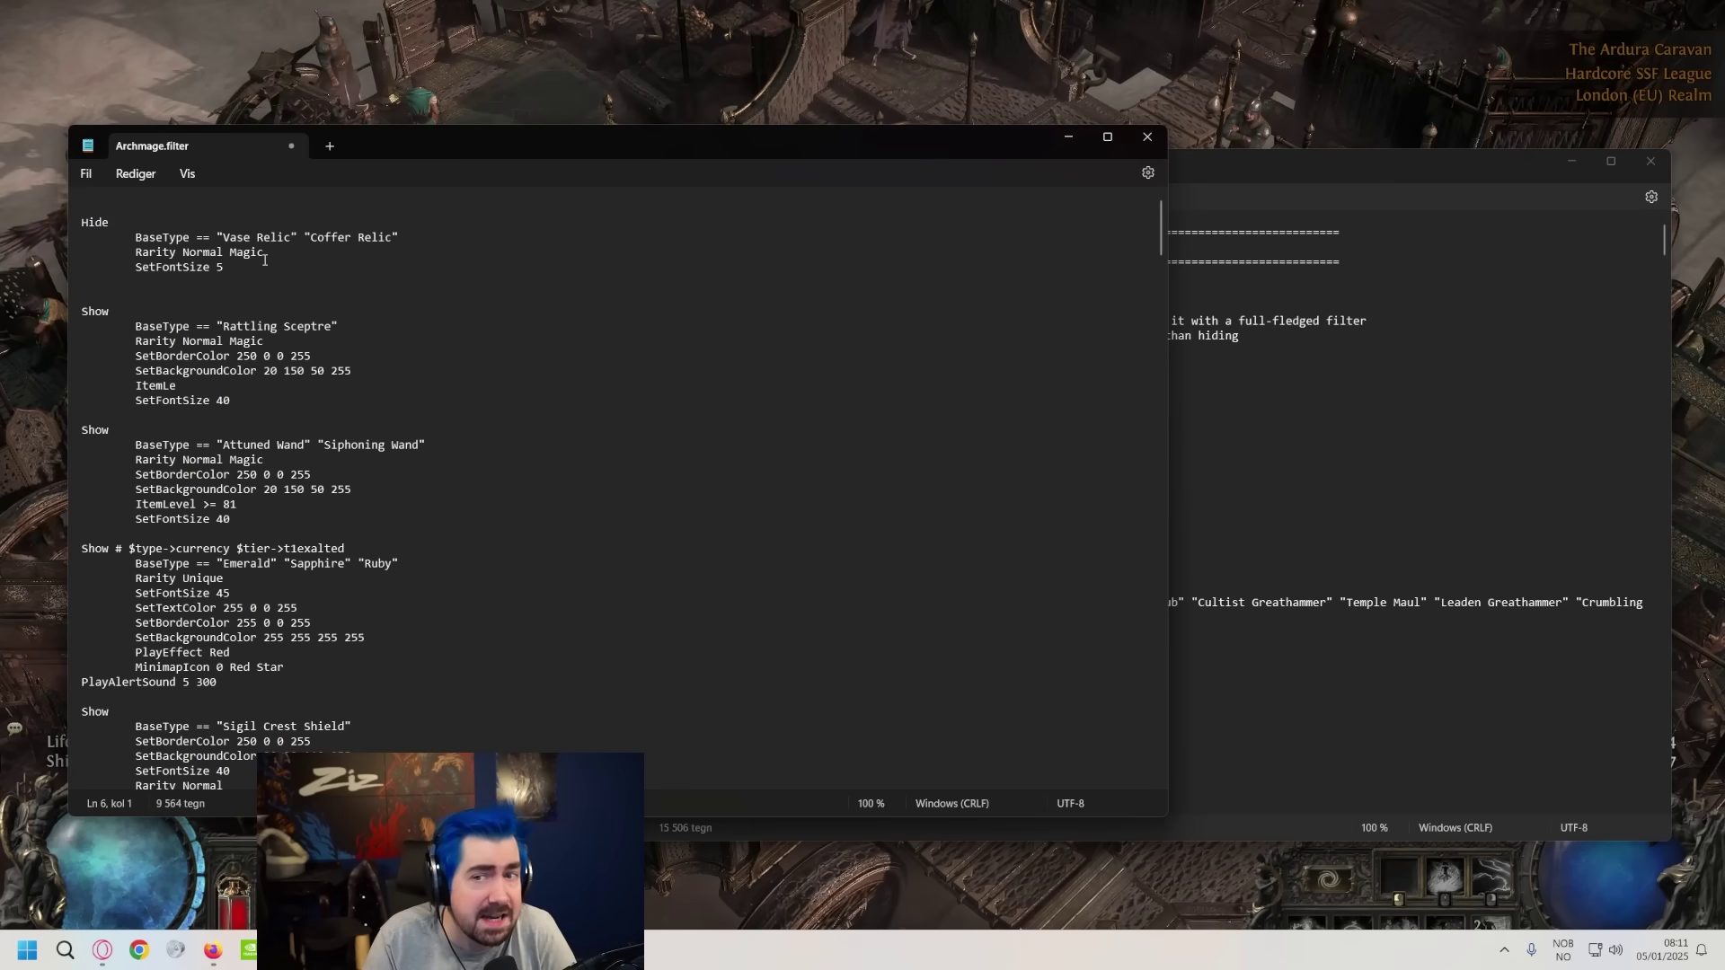
left_click(214, 268)
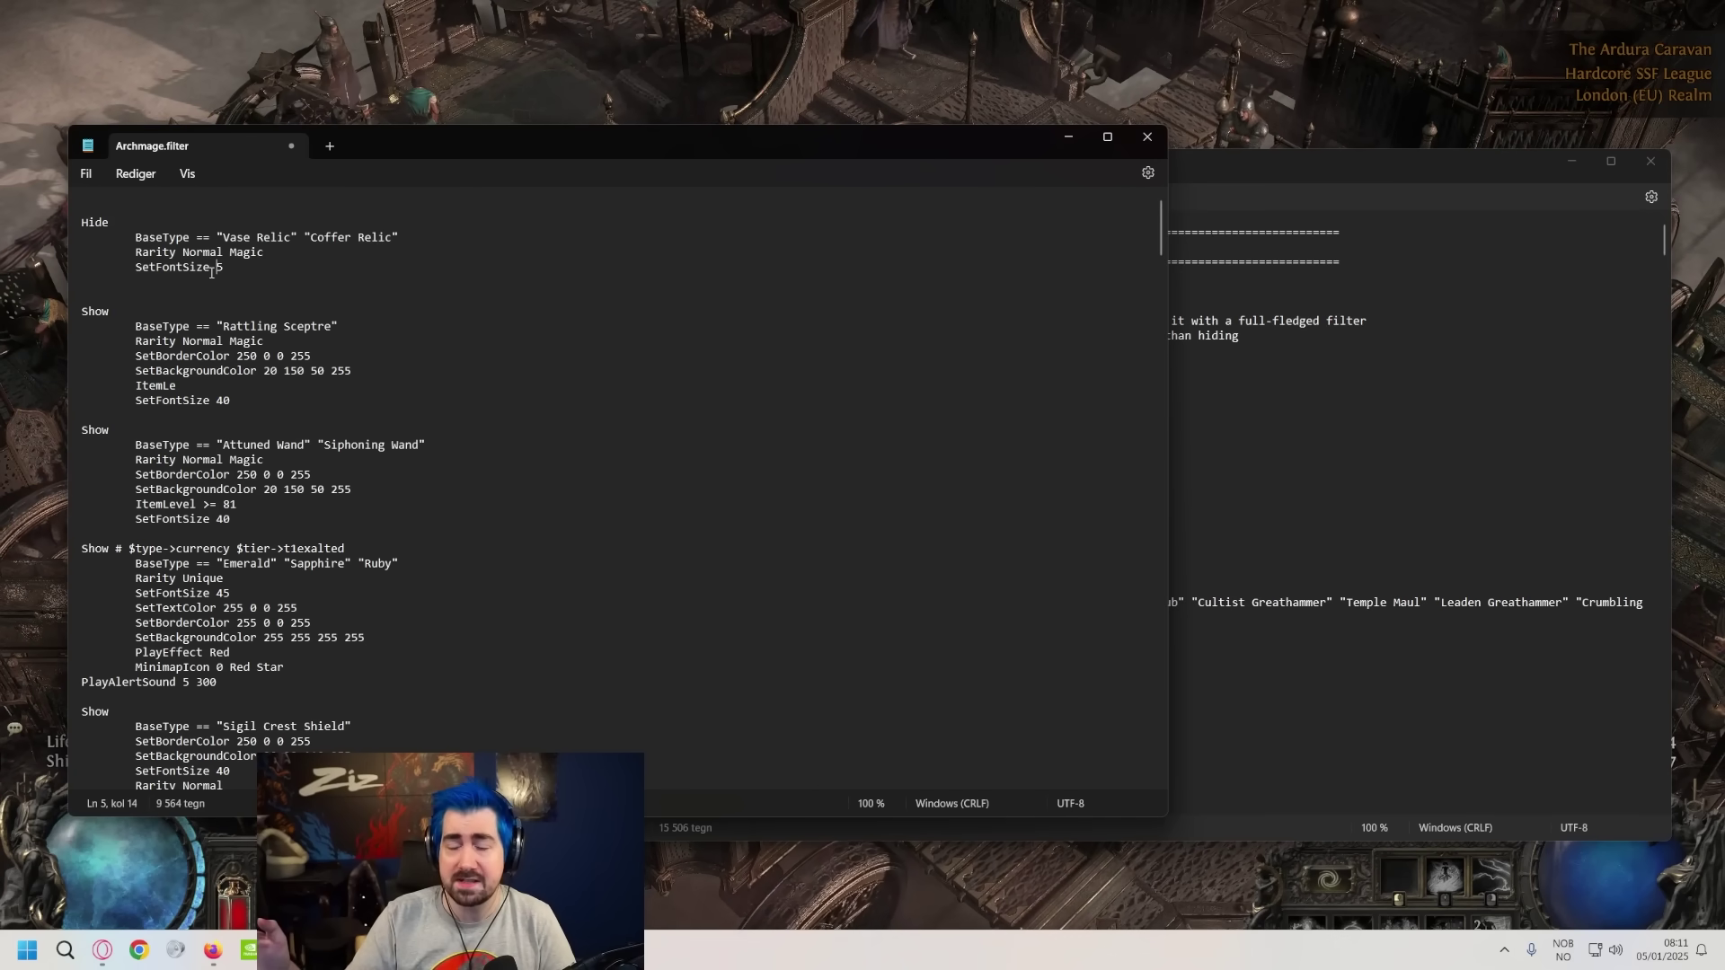
left_click_drag(82, 207, 270, 273)
left_click(269, 273)
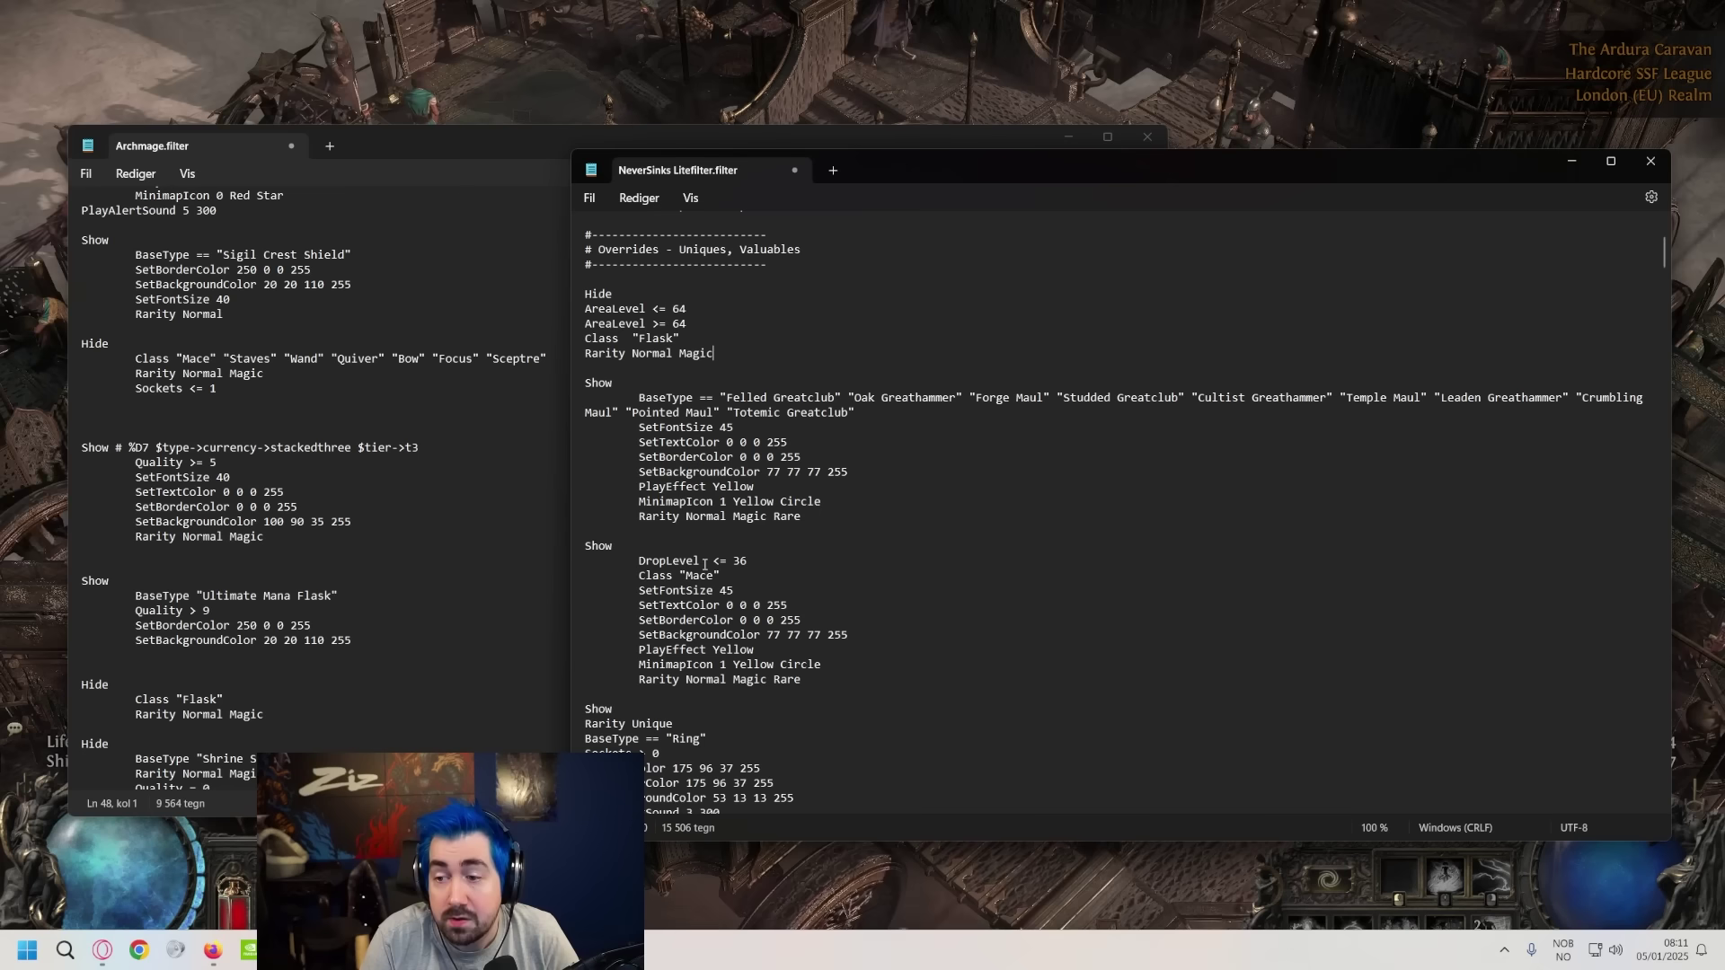
- Check DropLevel in NeverSinks Litefilter's Mace Show rule, then switch to the browser
left_click_drag(704, 565, 628, 571)
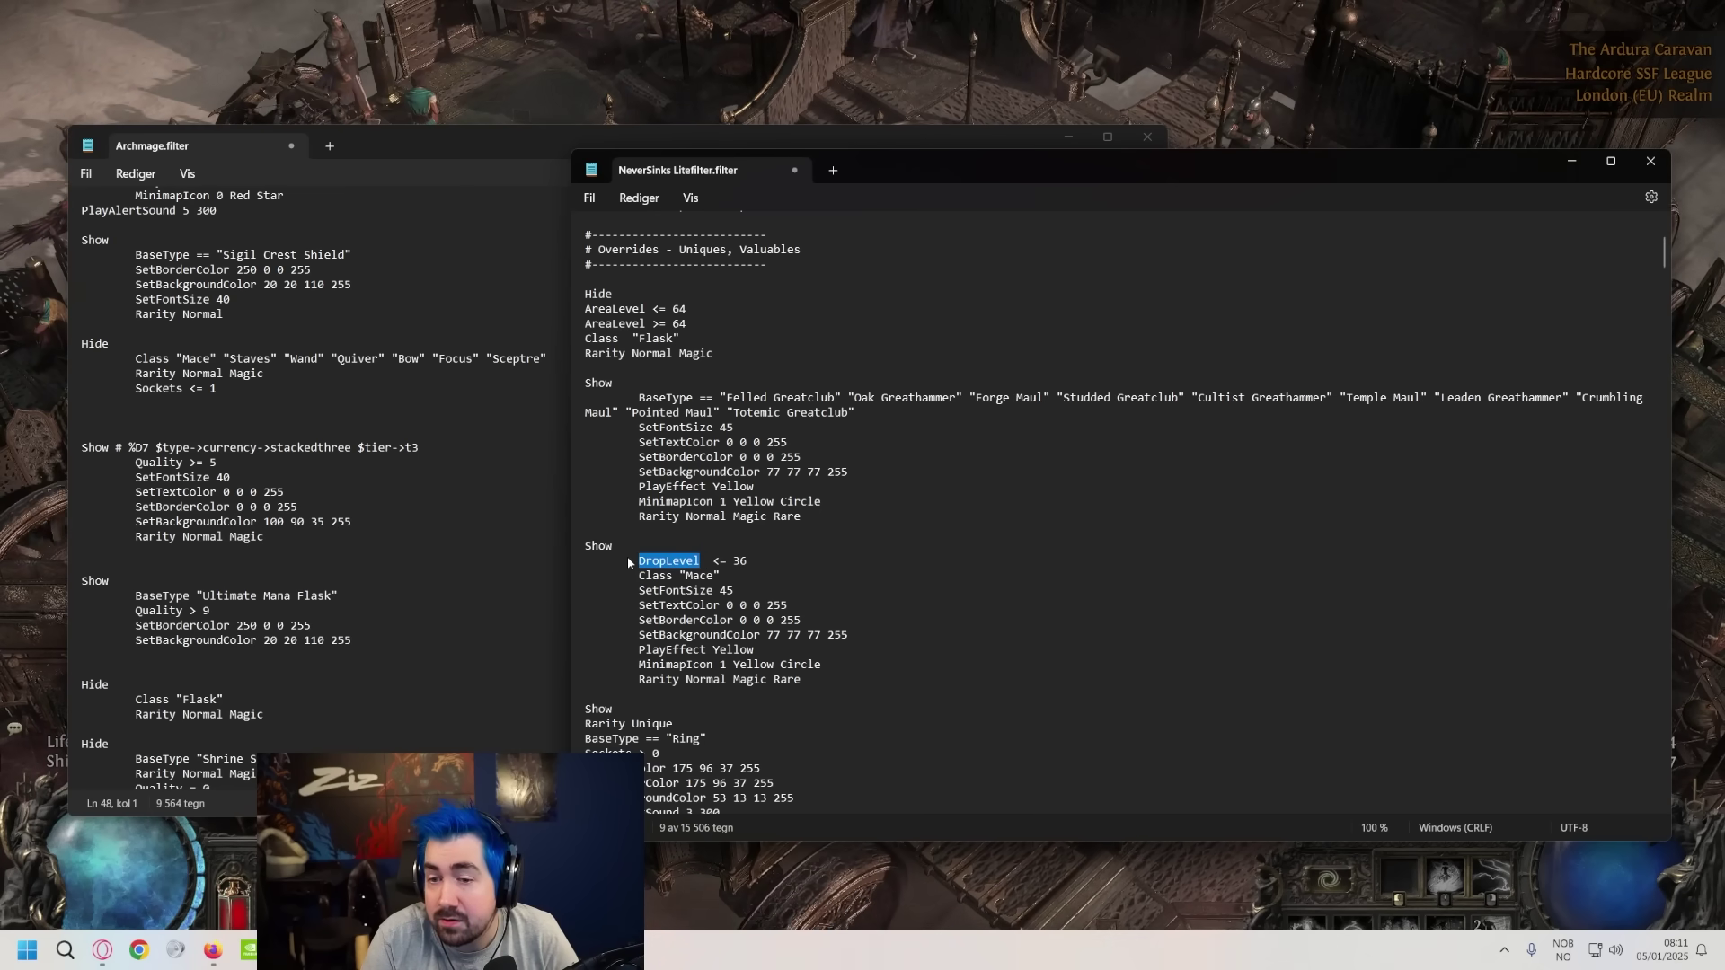
left_click(712, 564)
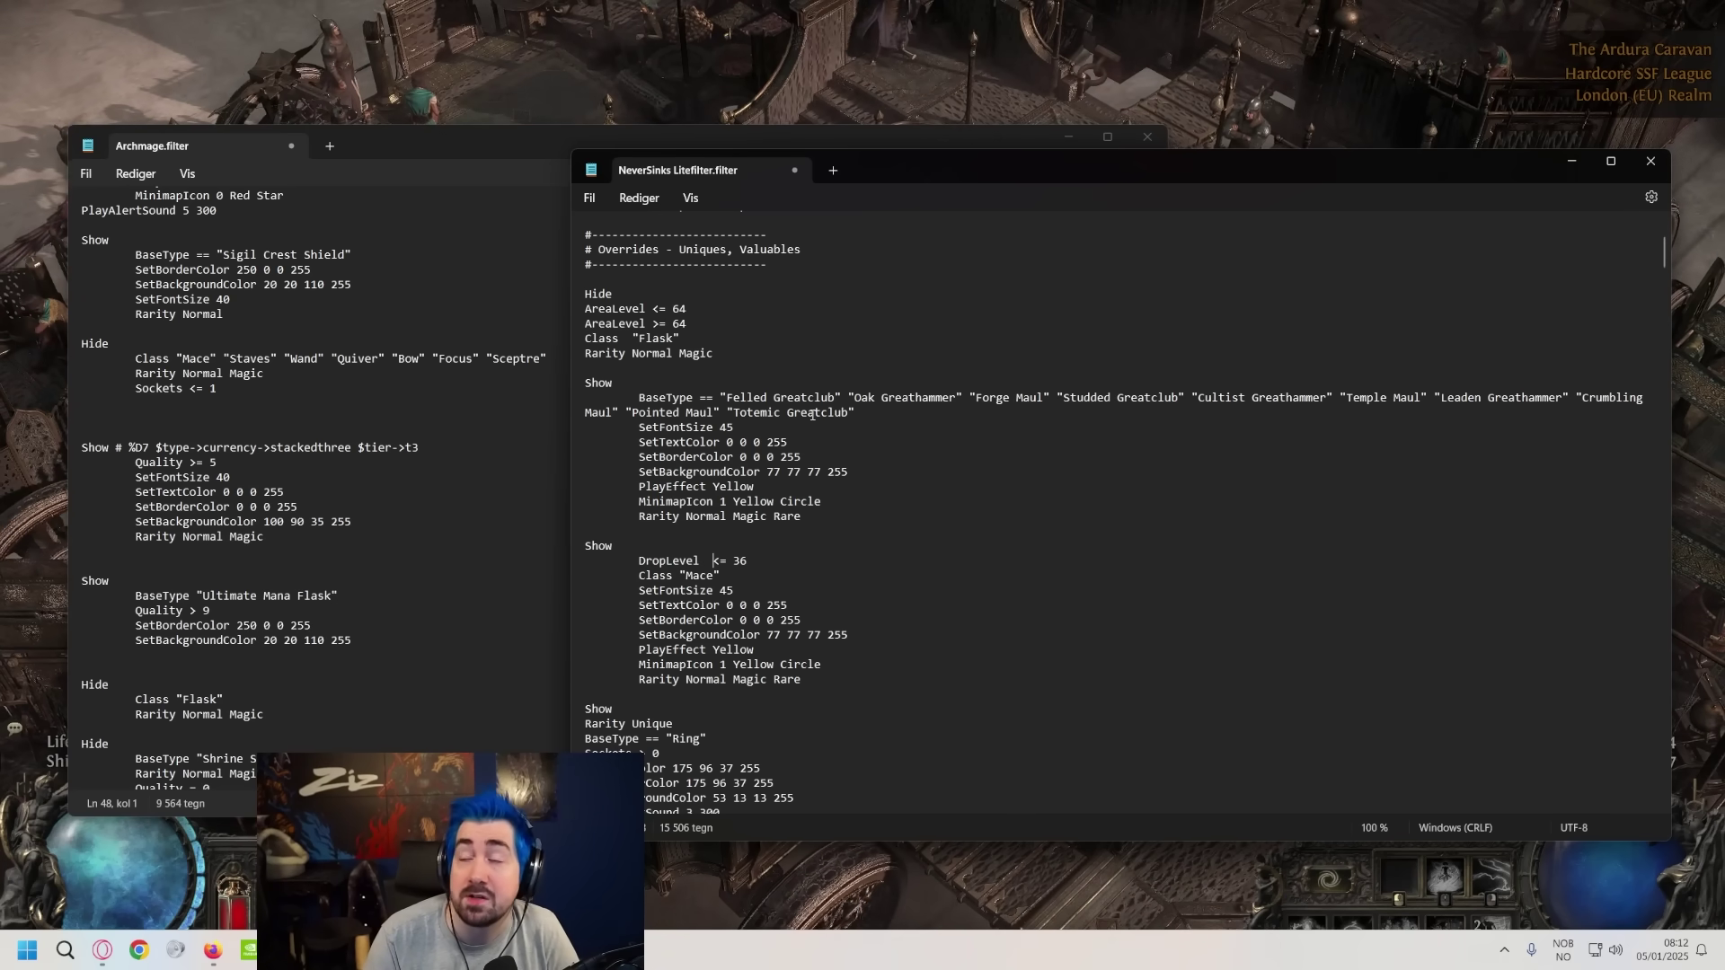
key("alt+Tab")
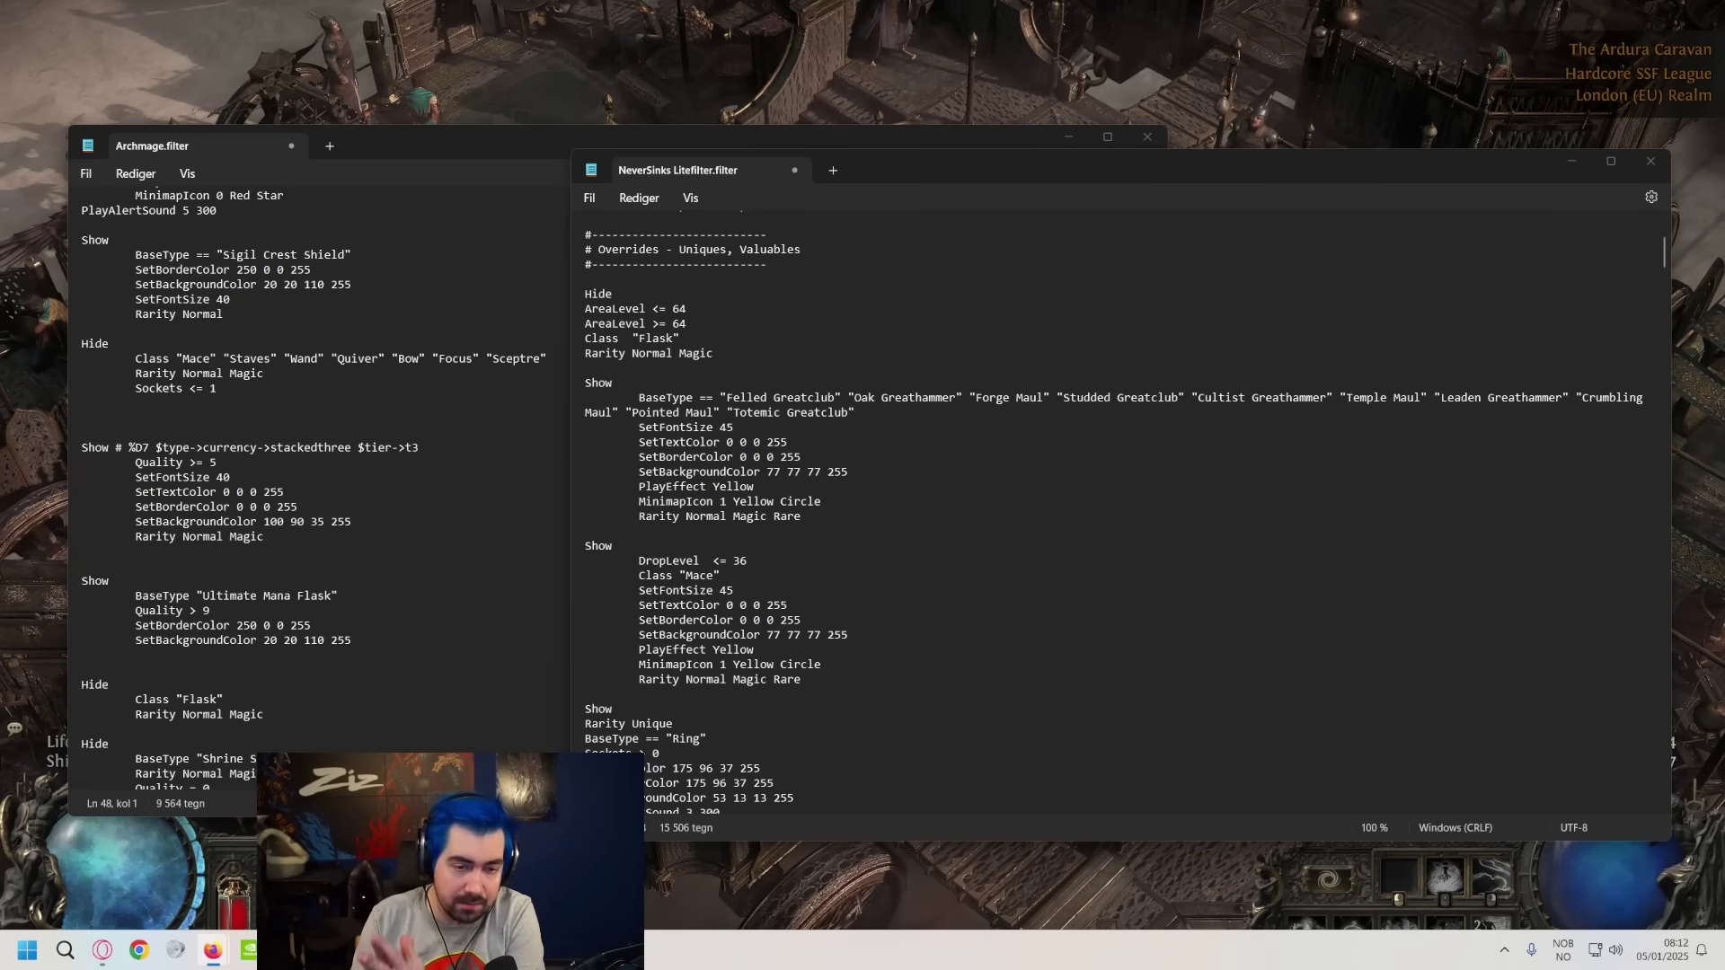
- Browse PoE2DB's Two Hand Maces list from Driftwood Maul to Totemic Maul
key("alt+Tab")
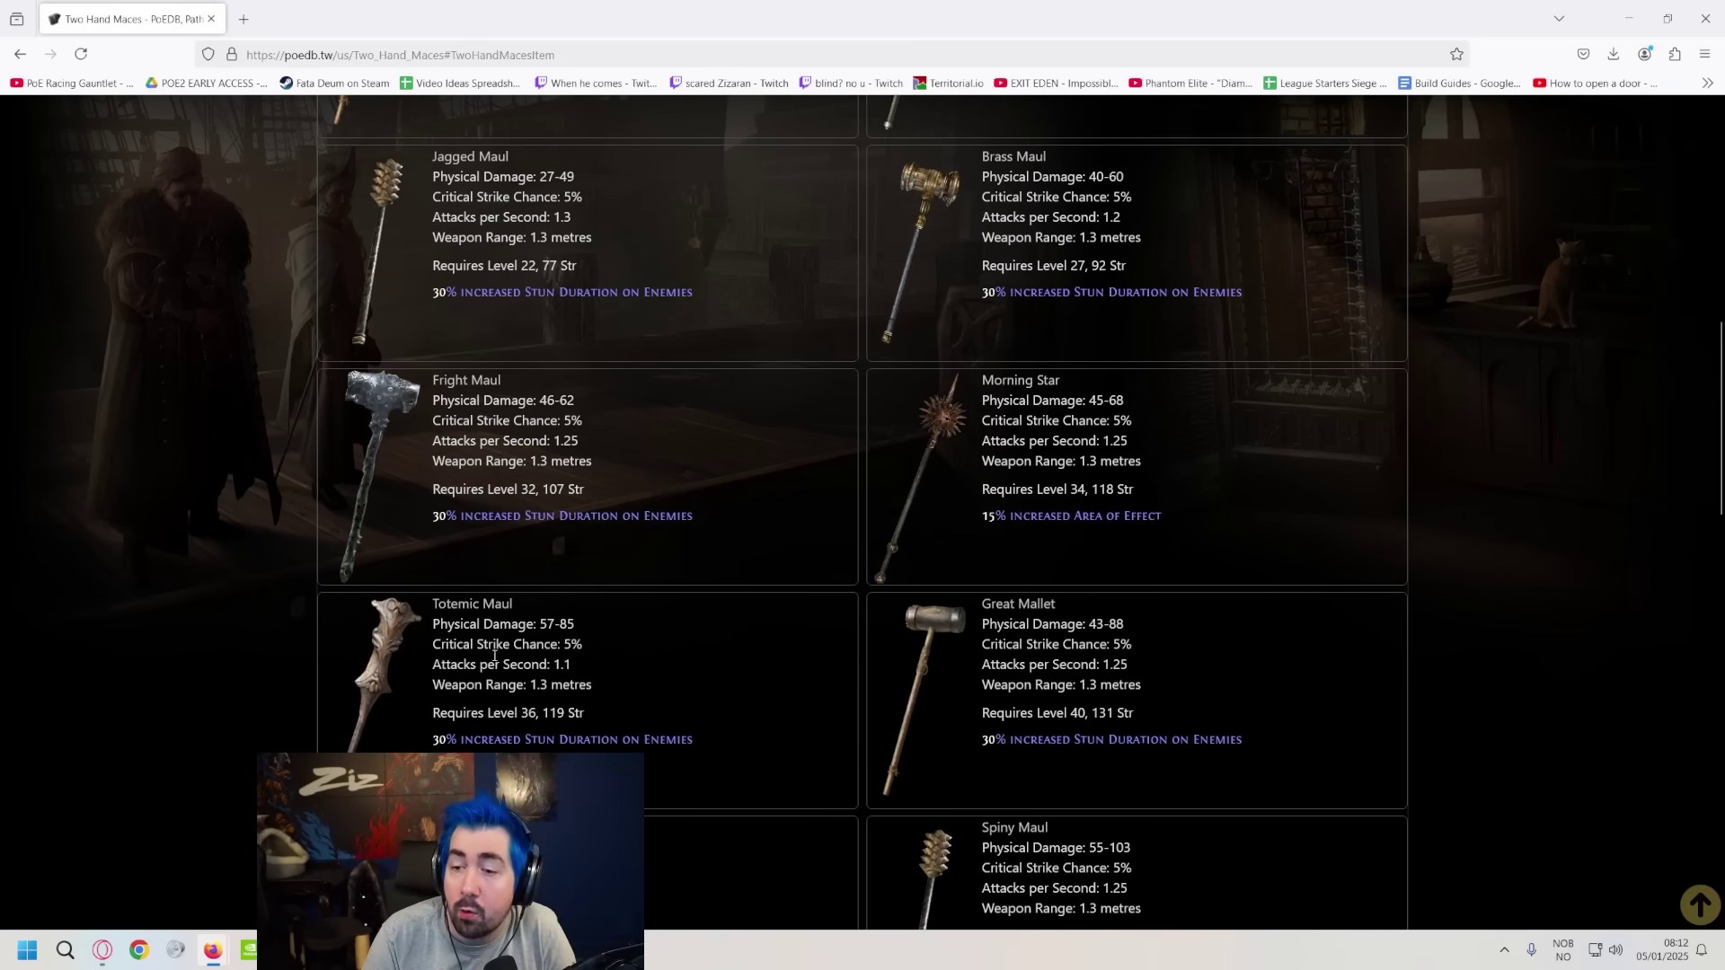
scroll(679, 678, "down", 1)
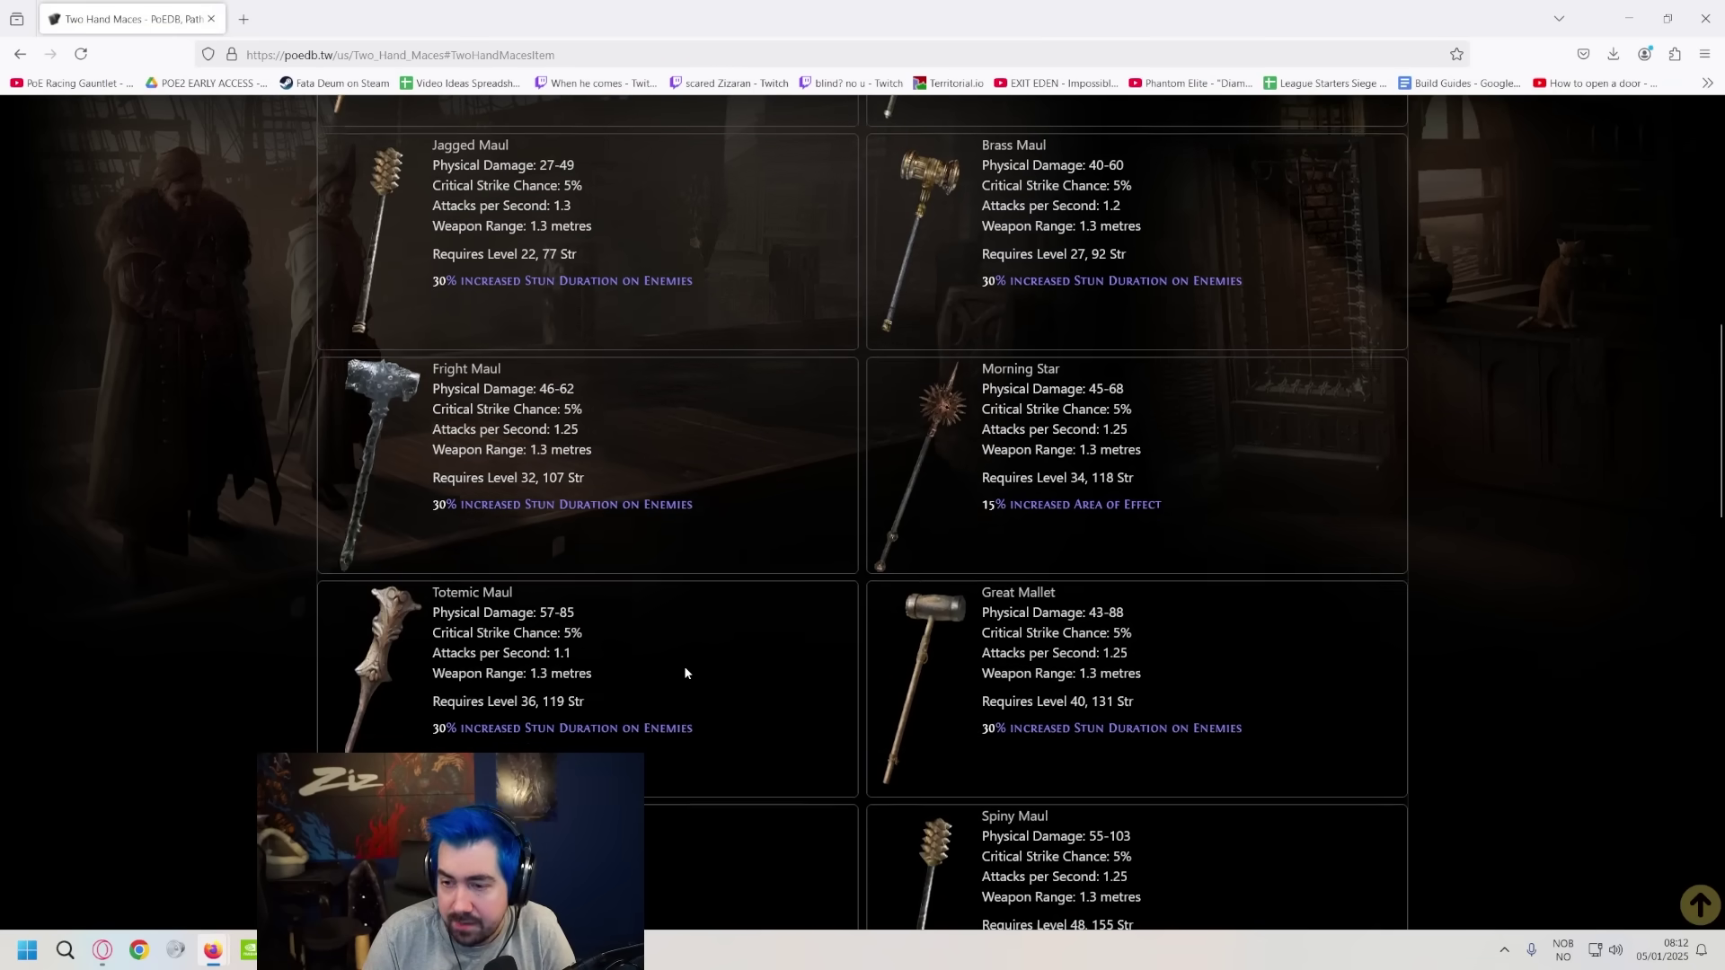
scroll(683, 656, "up", 1)
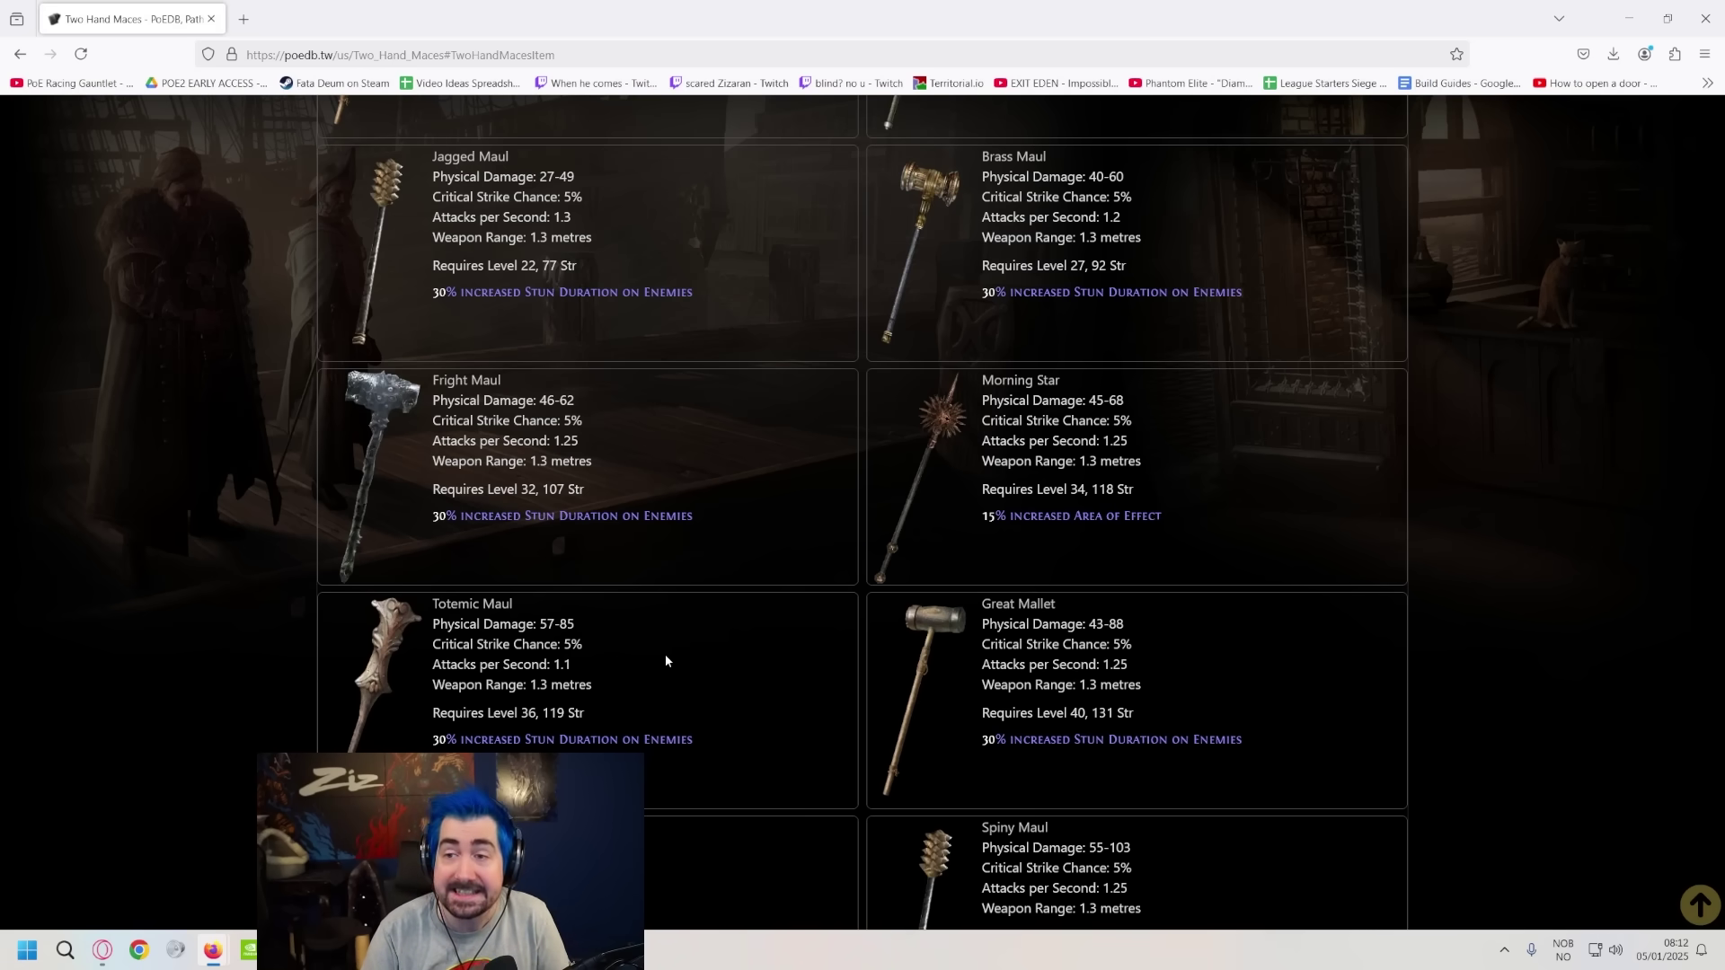
scroll(665, 660, "up", 8)
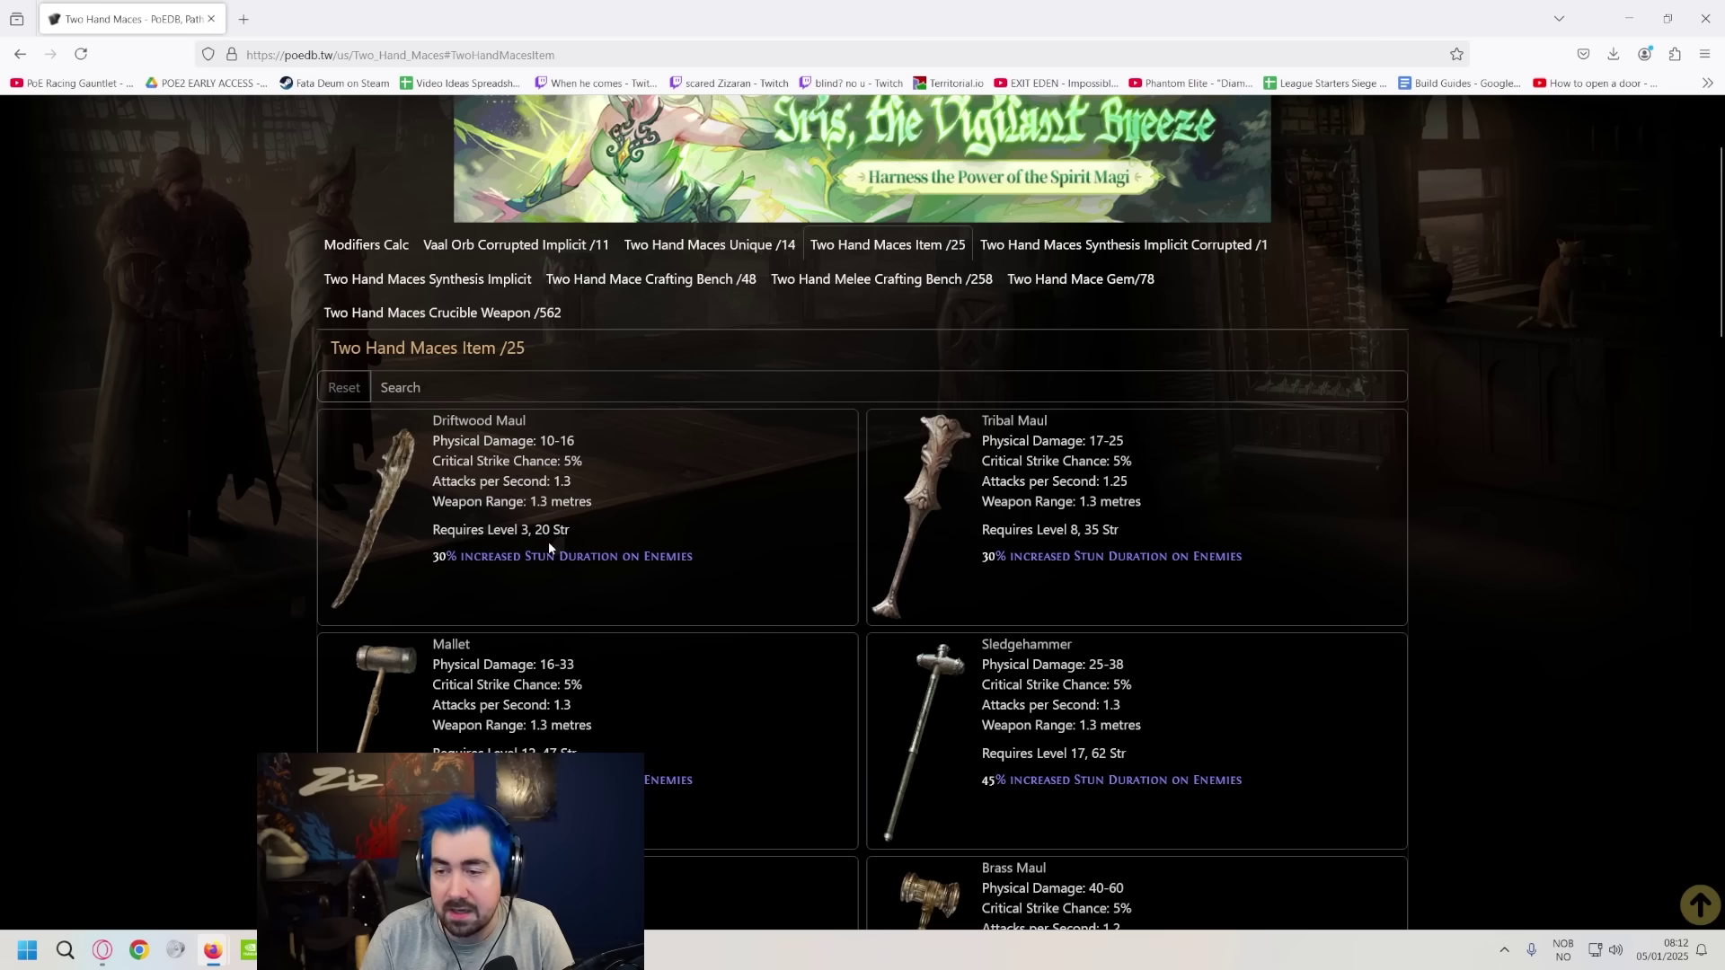
mouse_move(443, 509)
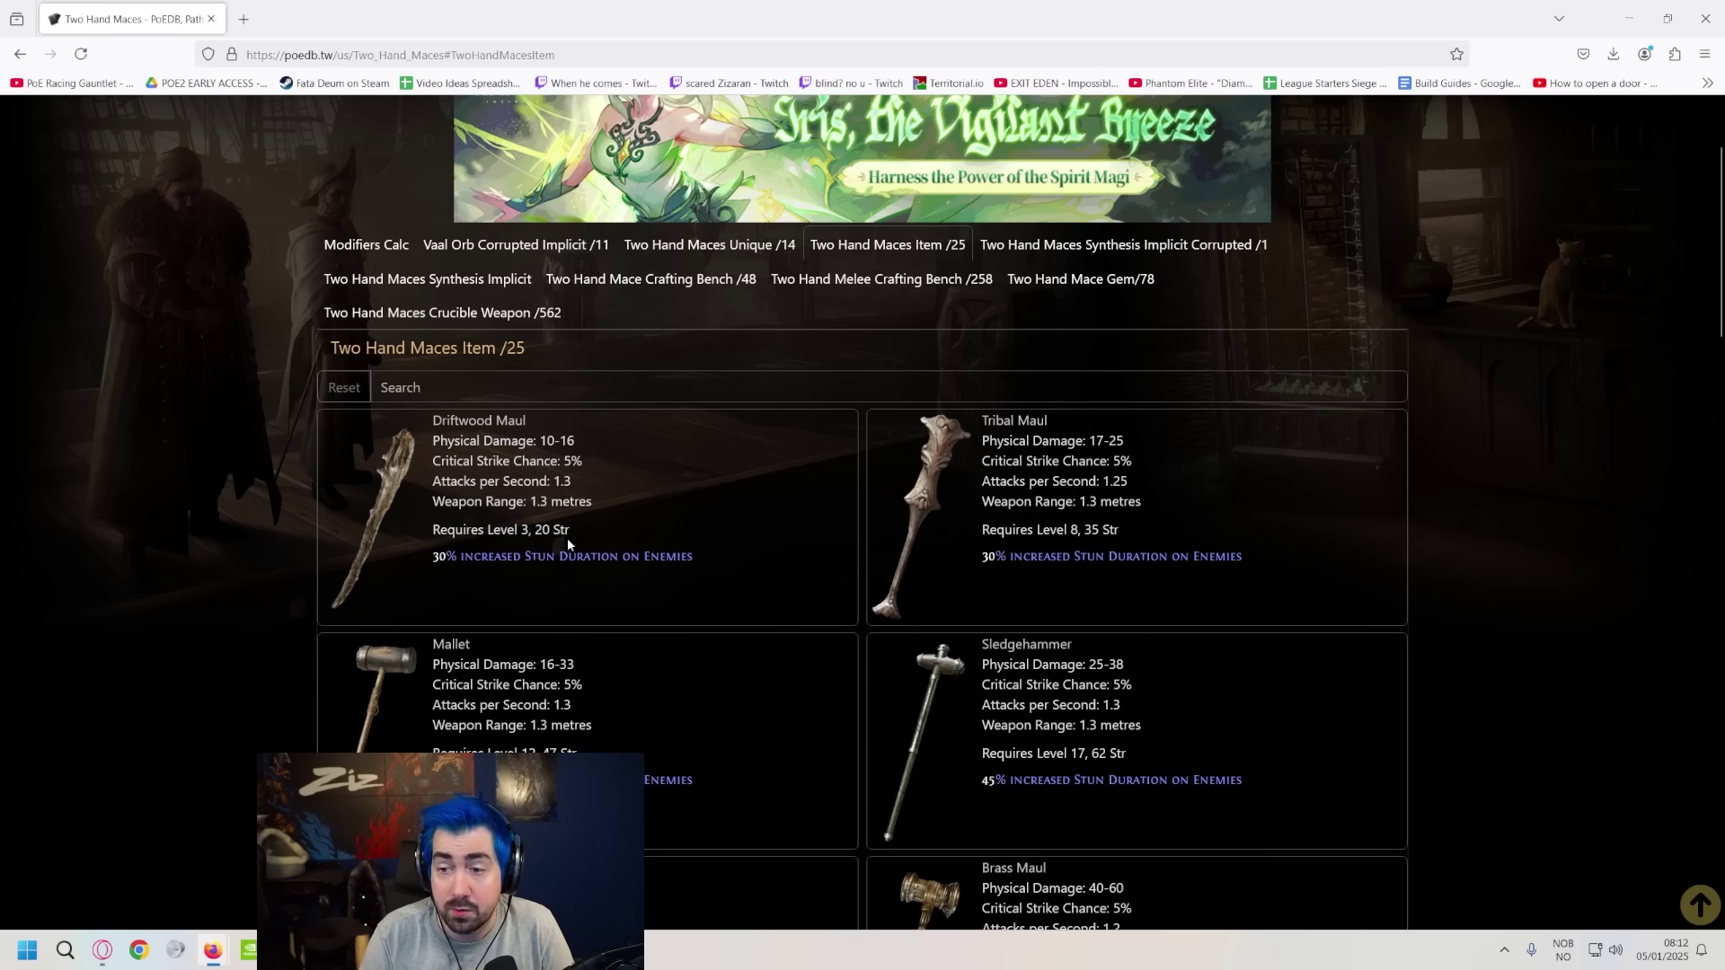
scroll(559, 510, "down", 3)
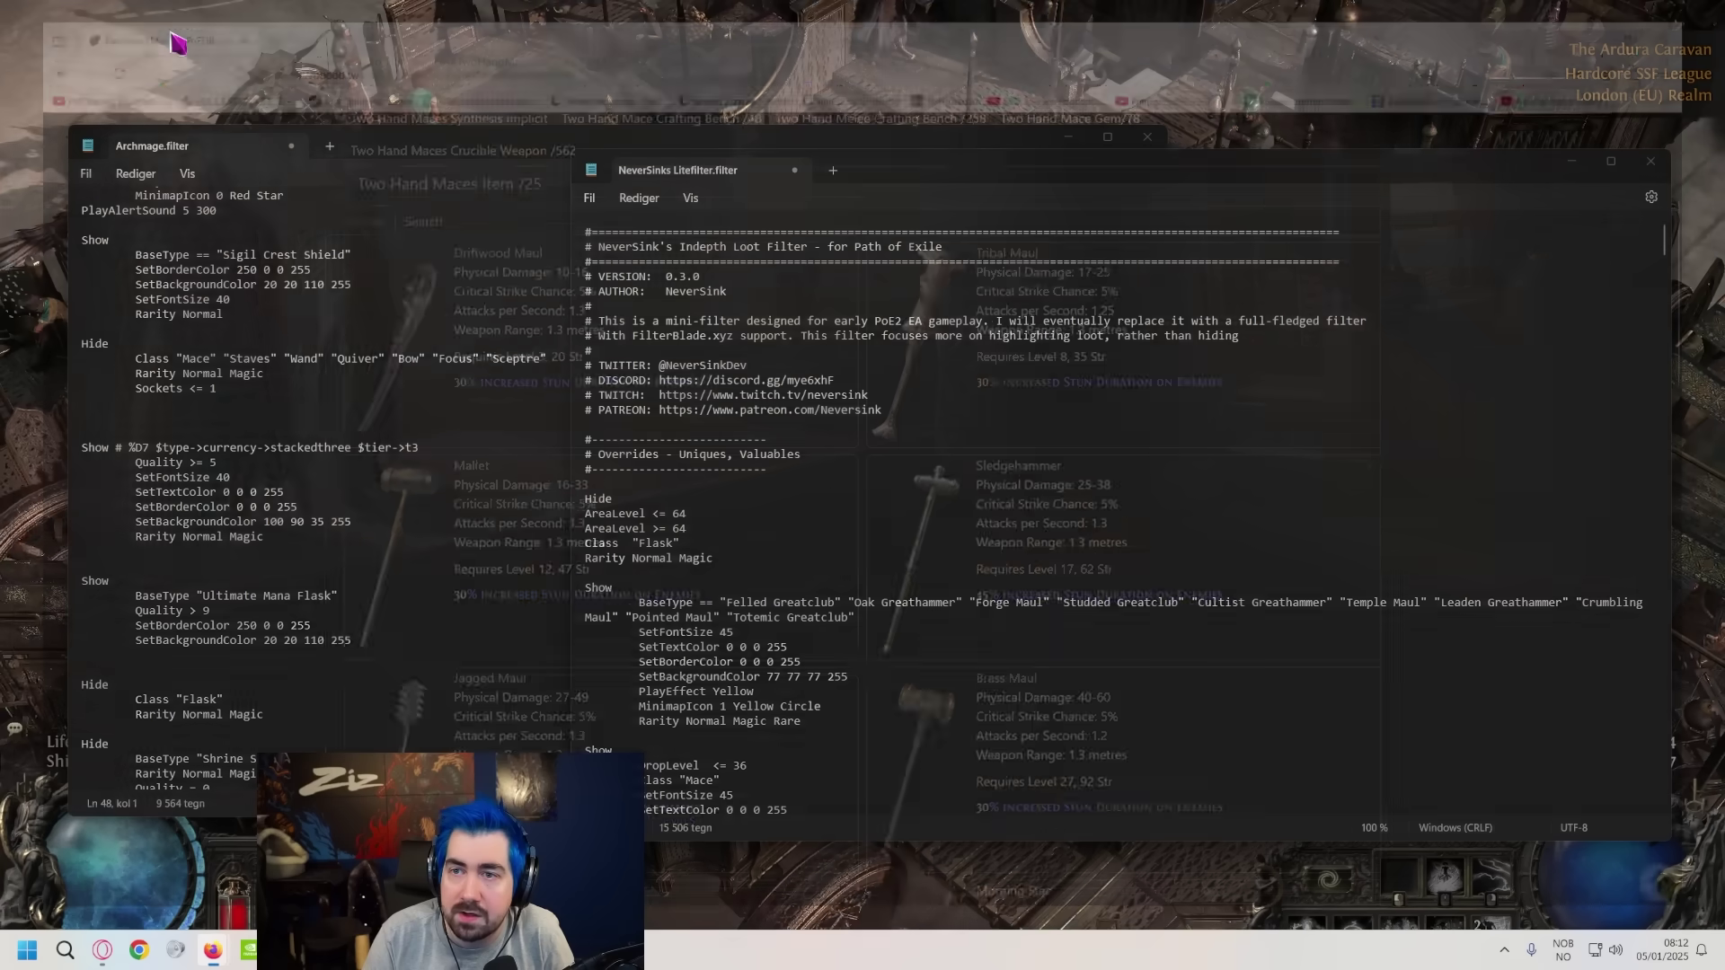
- Scroll to the end of the Greatclub list and highlight its DropLevel <= 36 line
scroll(877, 538, "down", 1)
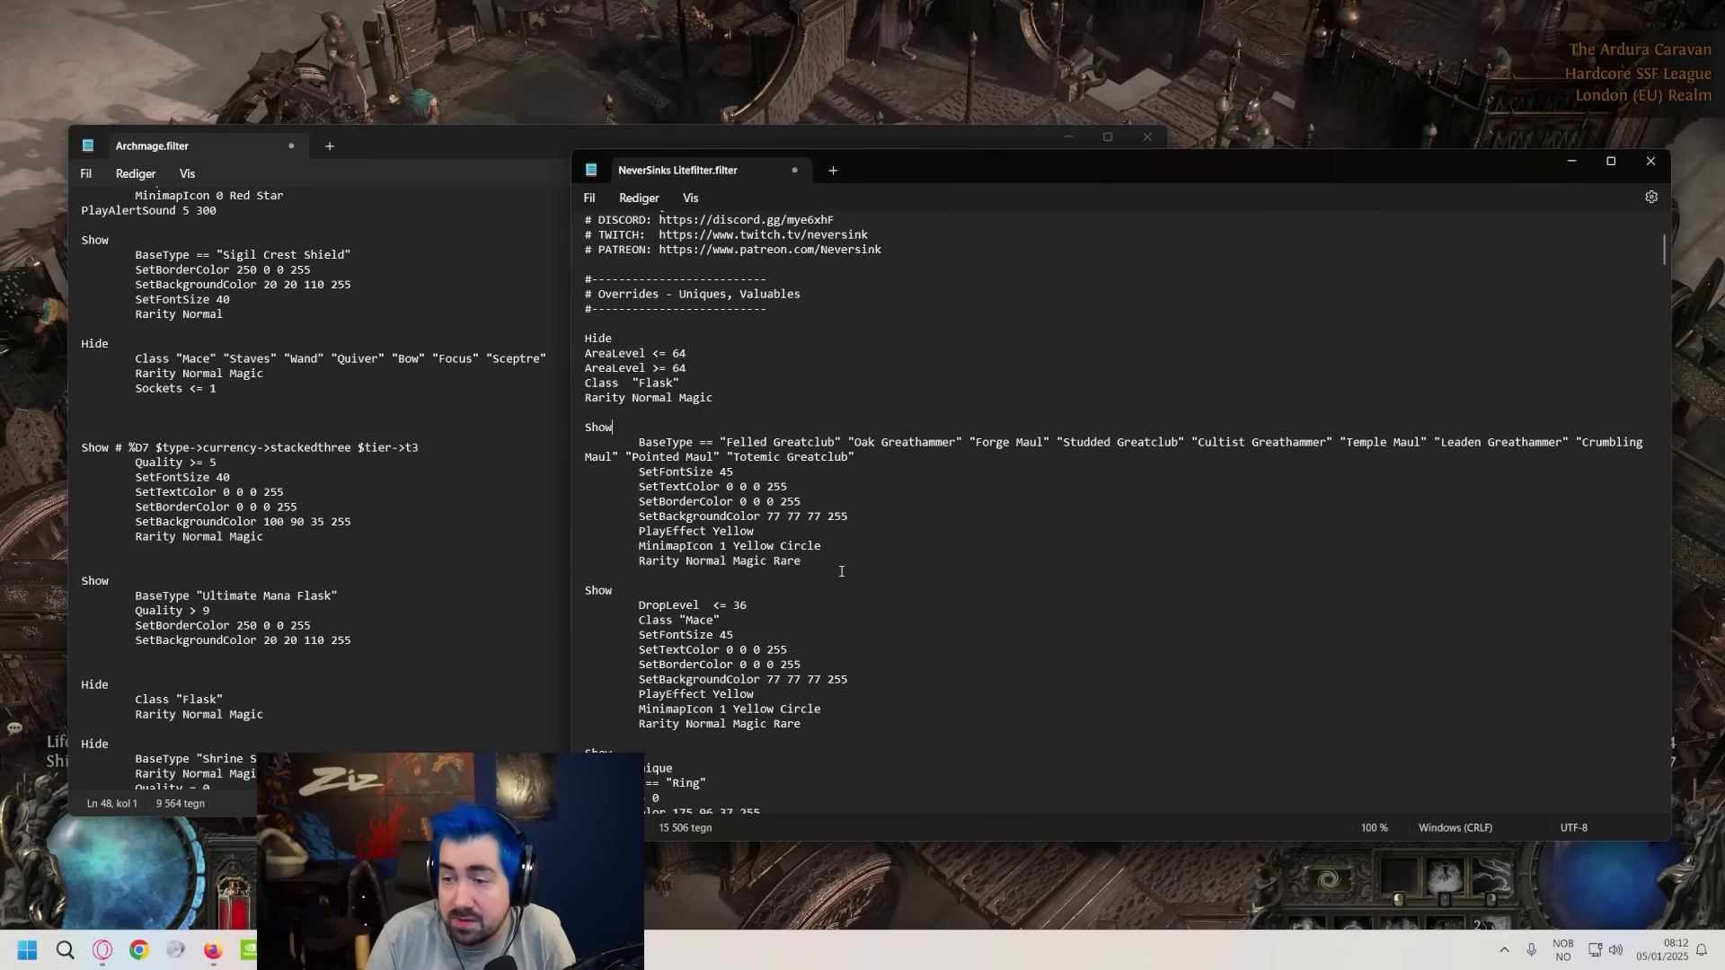
left_click_drag(808, 562, 885, 464)
left_click(592, 430)
left_click(885, 464)
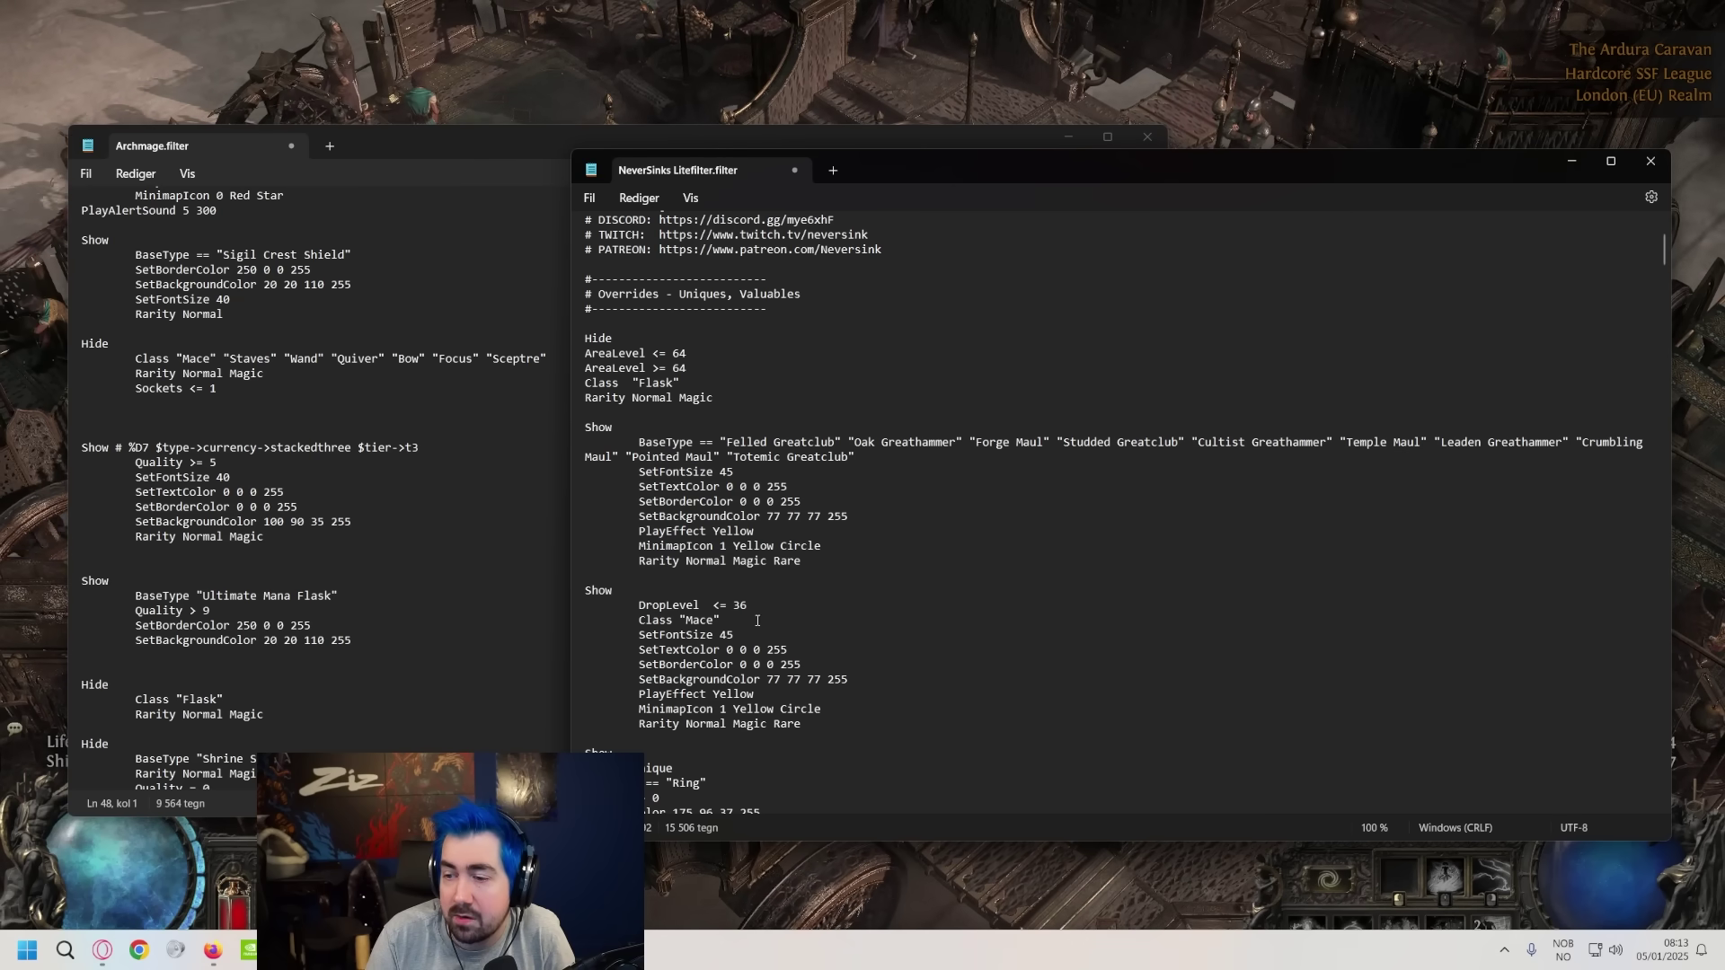
left_click_drag(749, 606, 639, 605)
left_click(698, 615)
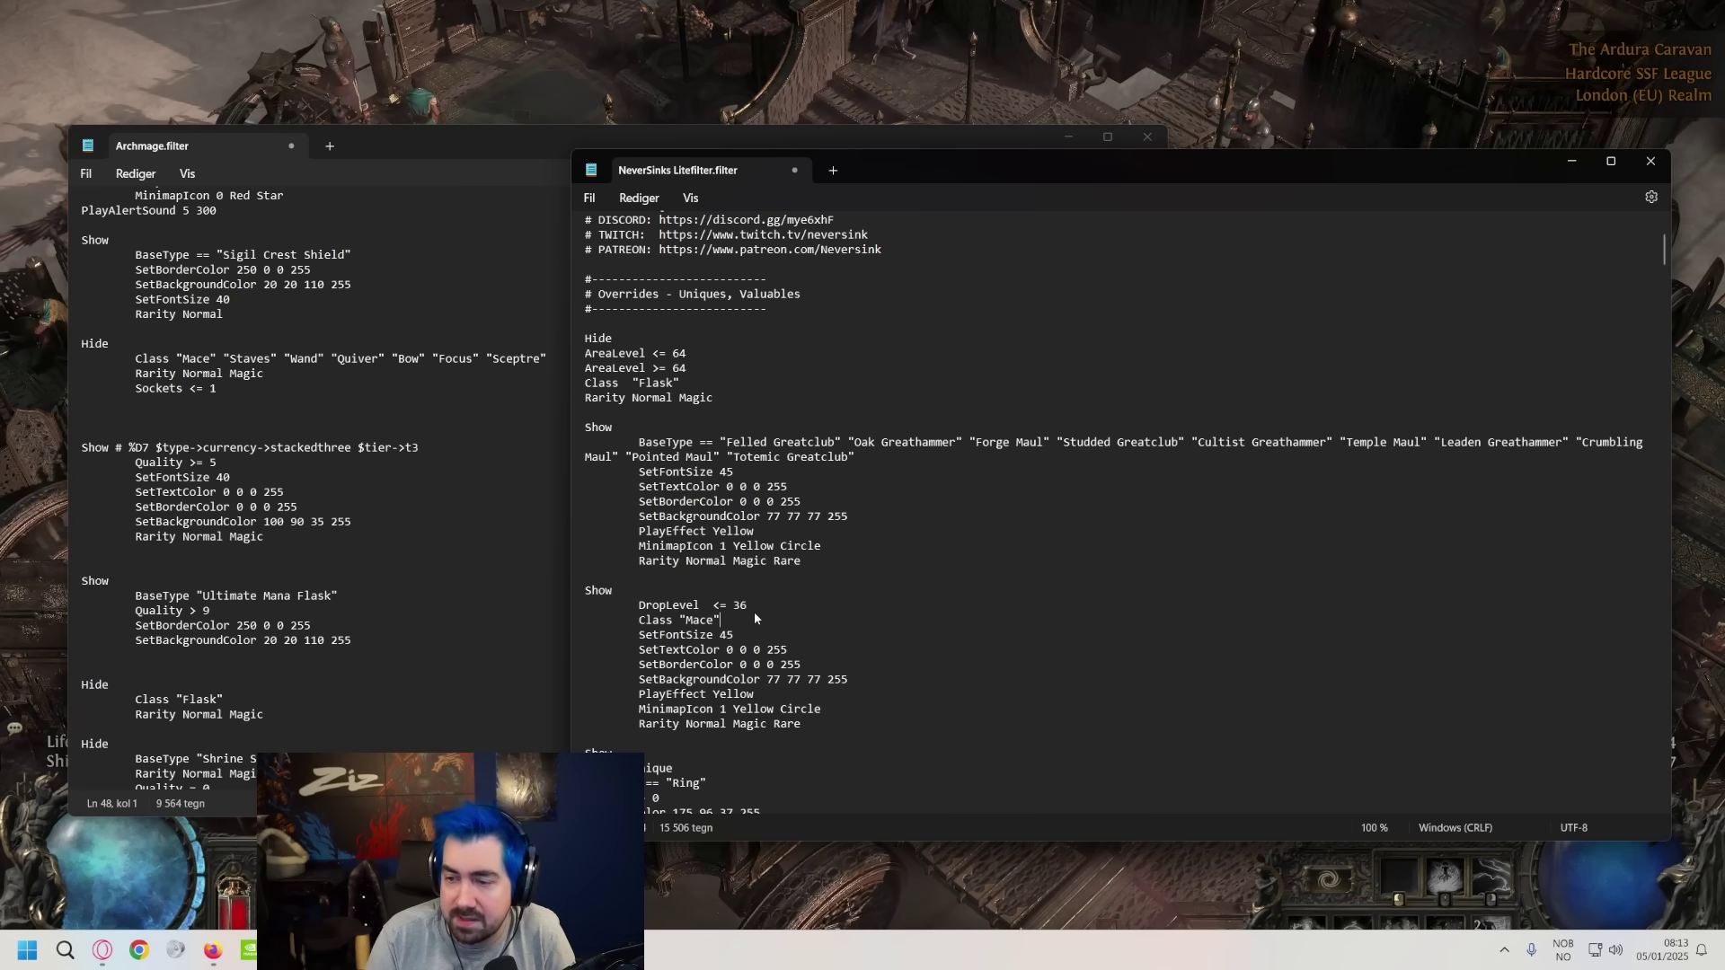
- Highlight the DropLevel Mace Show block, then scroll down to the Currency Tier B Exalt rule
left_click_drag(753, 614, 580, 598)
left_click(788, 635)
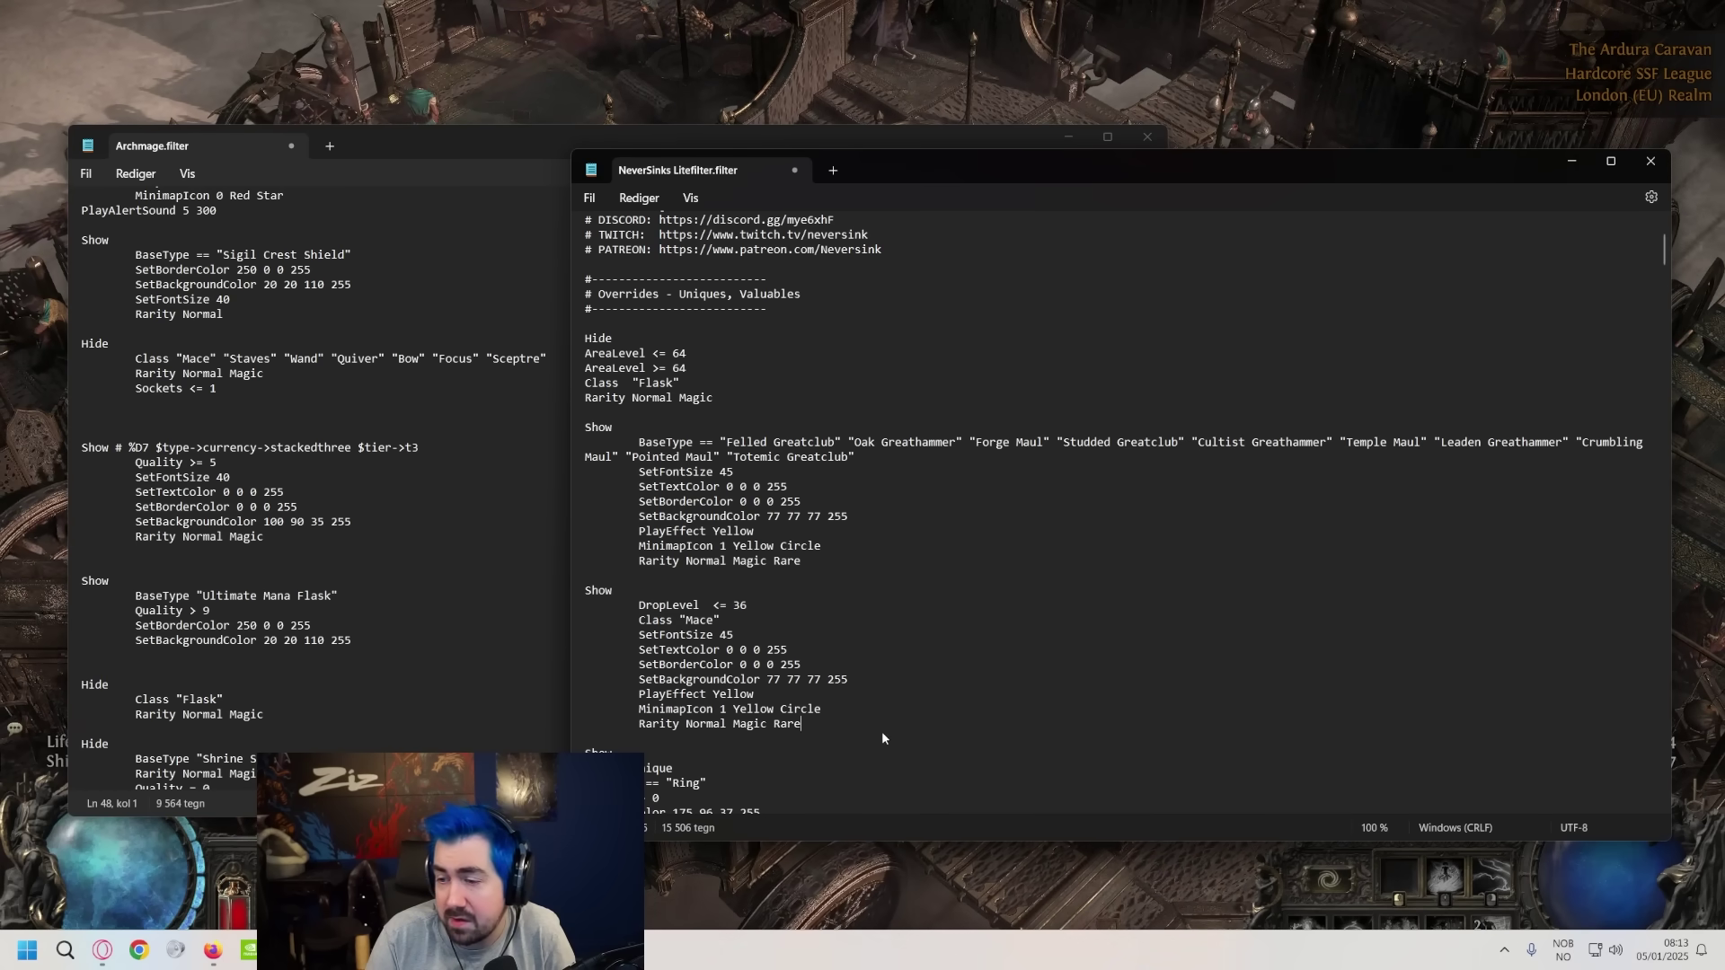
left_click_drag(882, 730, 548, 569)
left_click(896, 644)
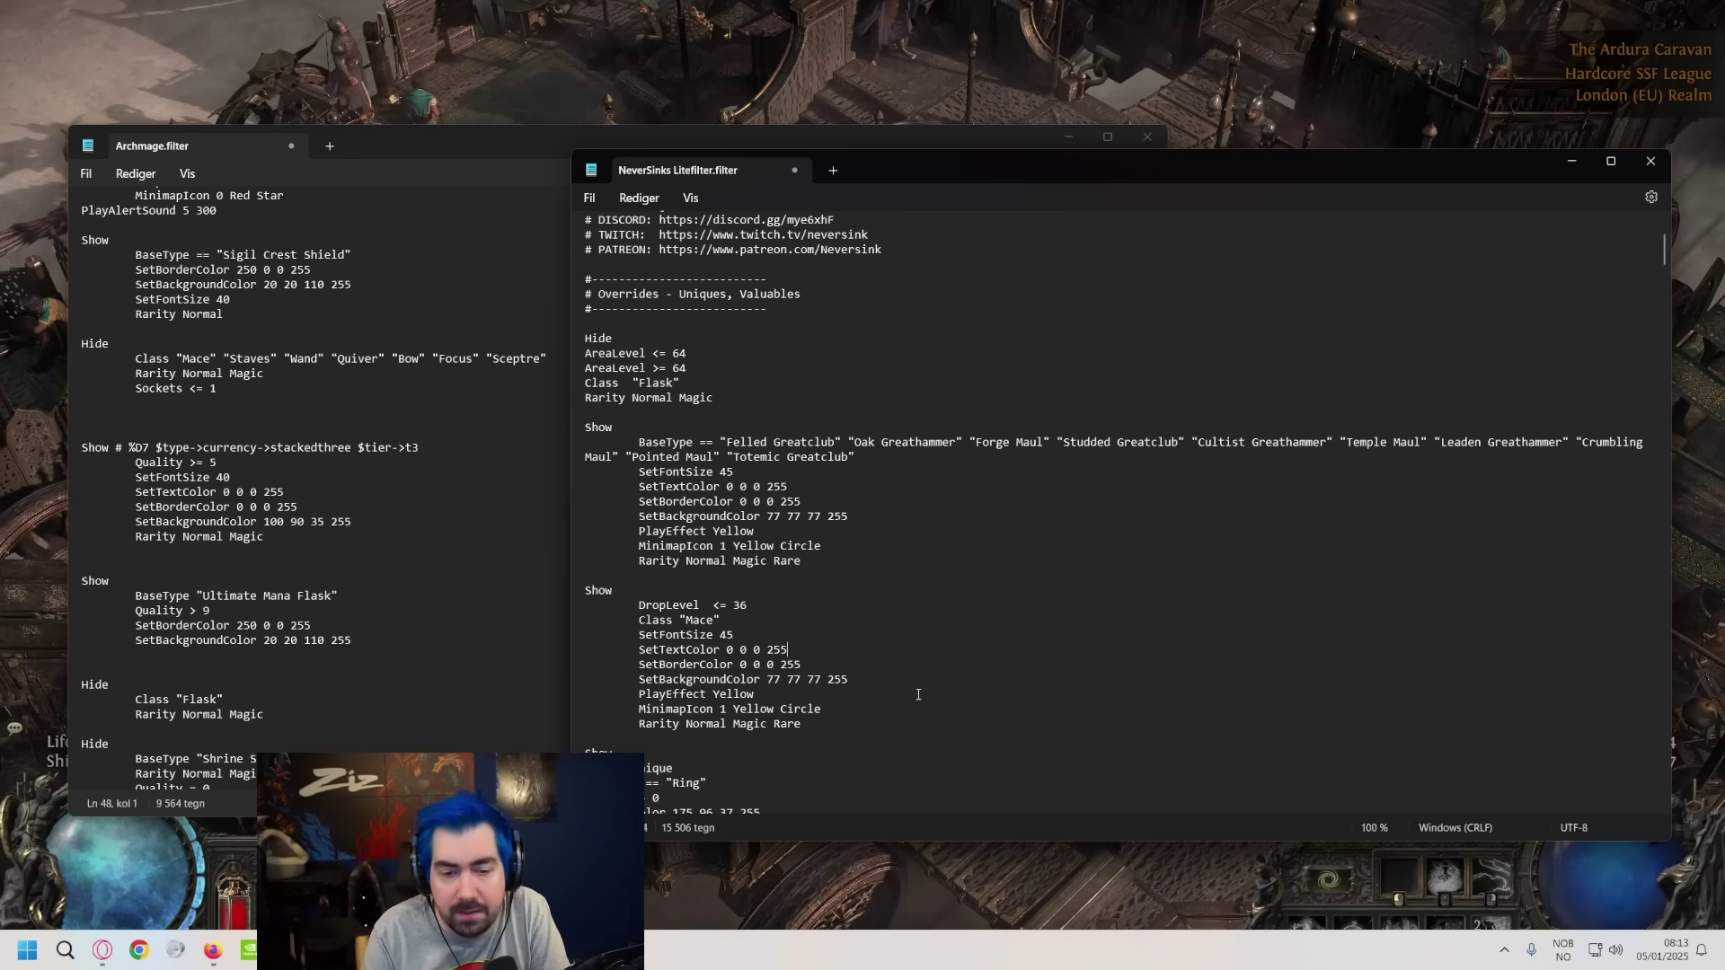
scroll(833, 635, "down", 2)
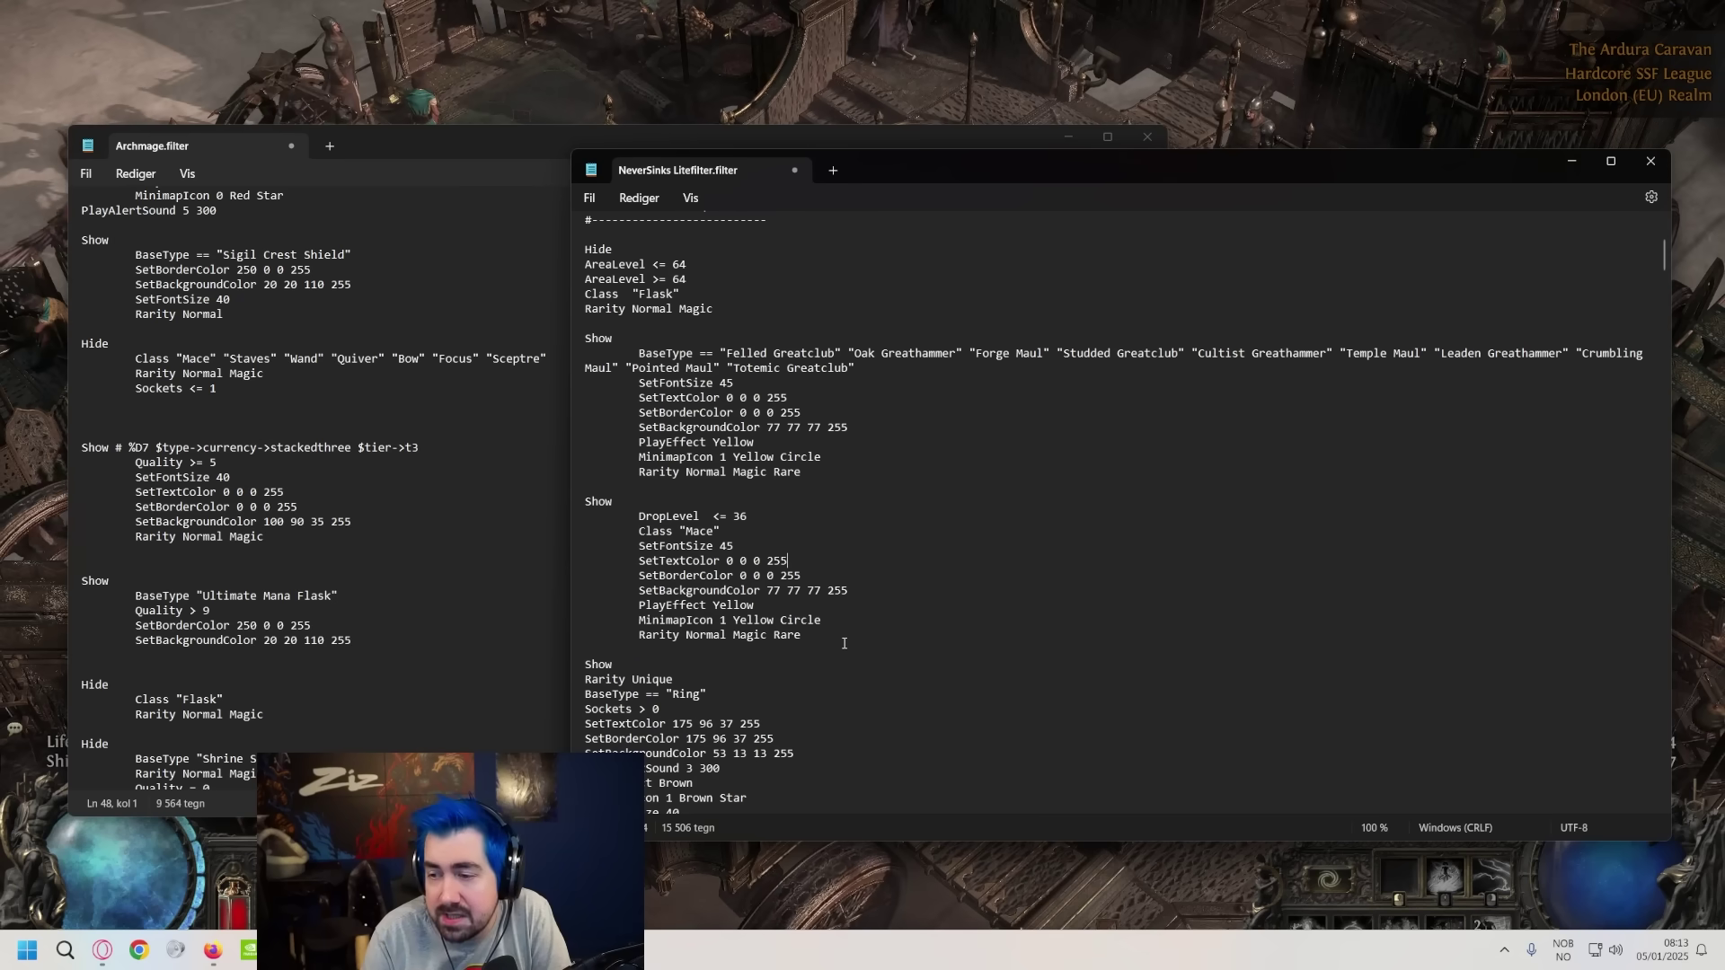
mouse_move(833, 634)
left_mouse_down()
mouse_move(629, 544)
mouse_move(590, 501)
mouse_move(804, 635)
left_mouse_up()
left_click(804, 634)
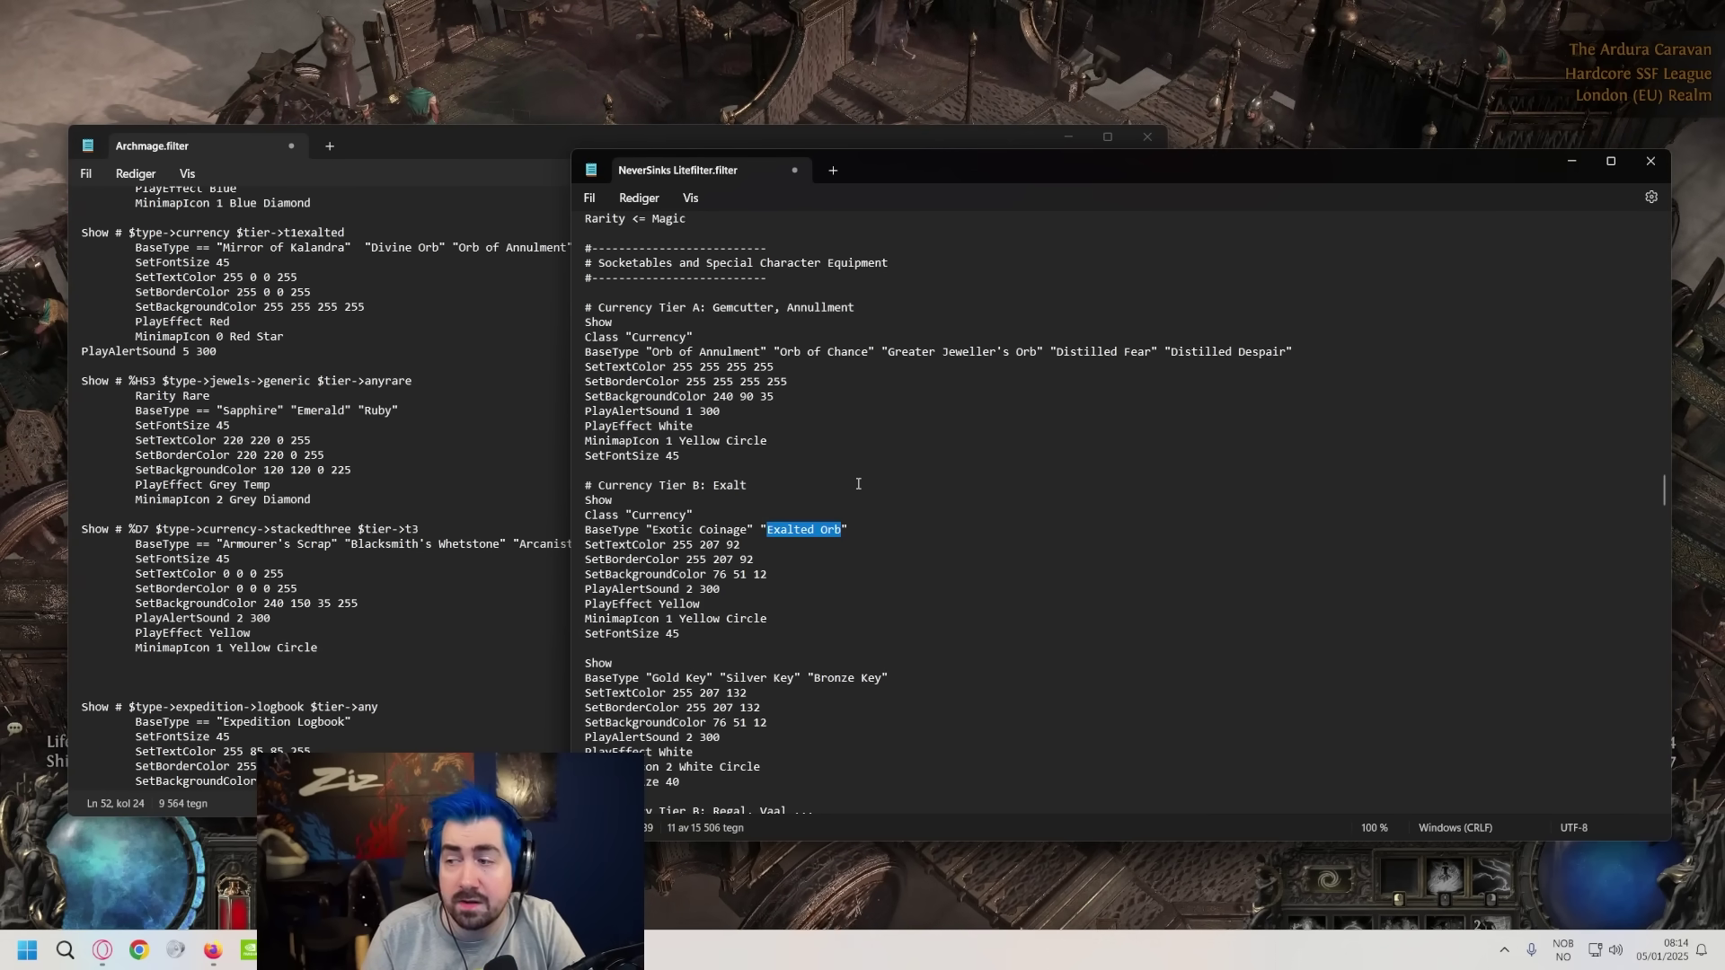
- Scroll down through the NeverSinks currency tiers past the Exalted Orb rule
scroll(866, 468, "down", 1)
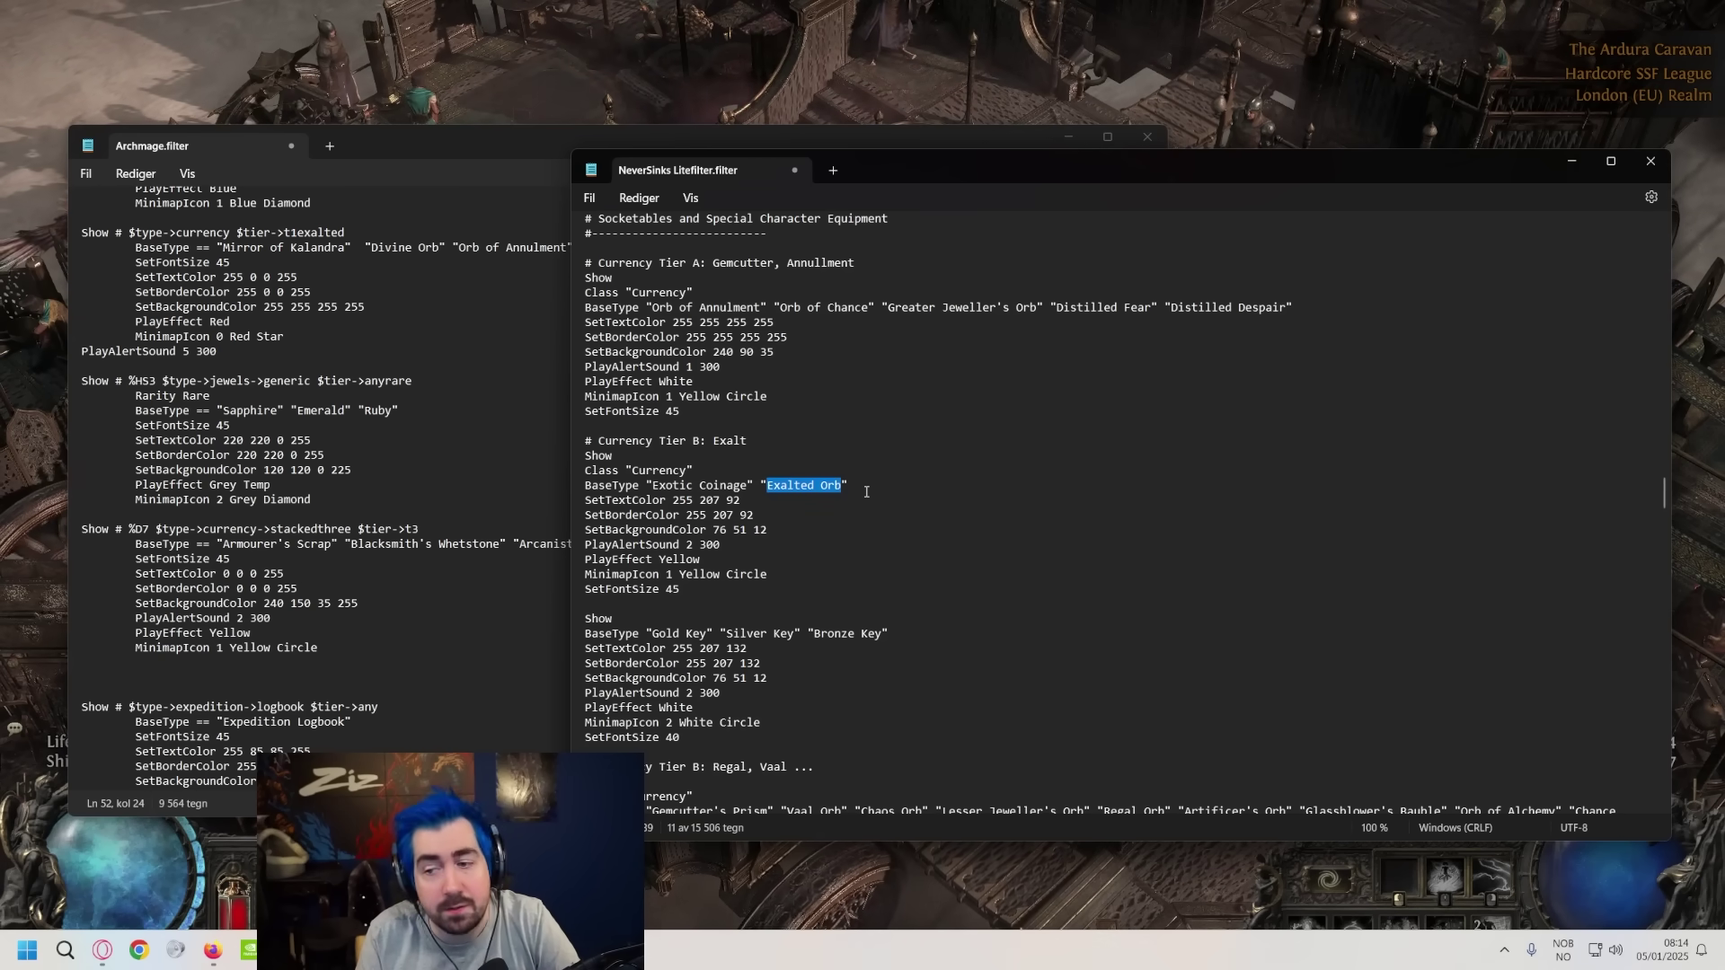
left_click(820, 588)
scroll(812, 504, "down", 2)
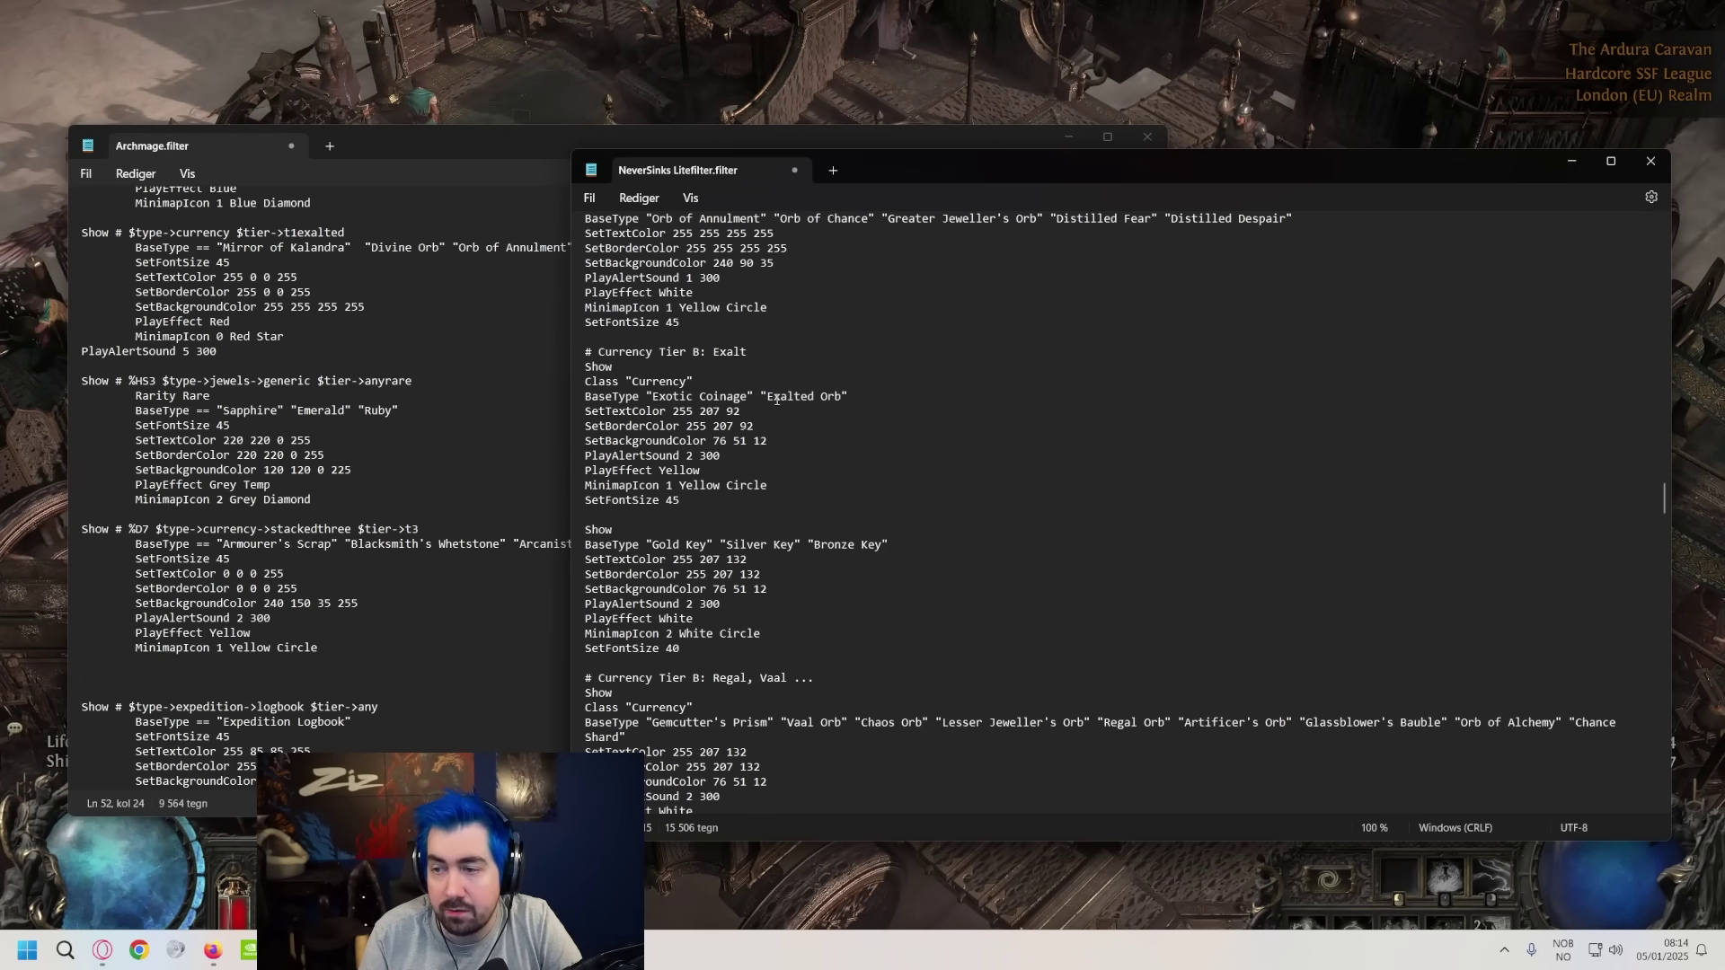
scroll(775, 409, "down", 1)
scroll(775, 415, "down", 8)
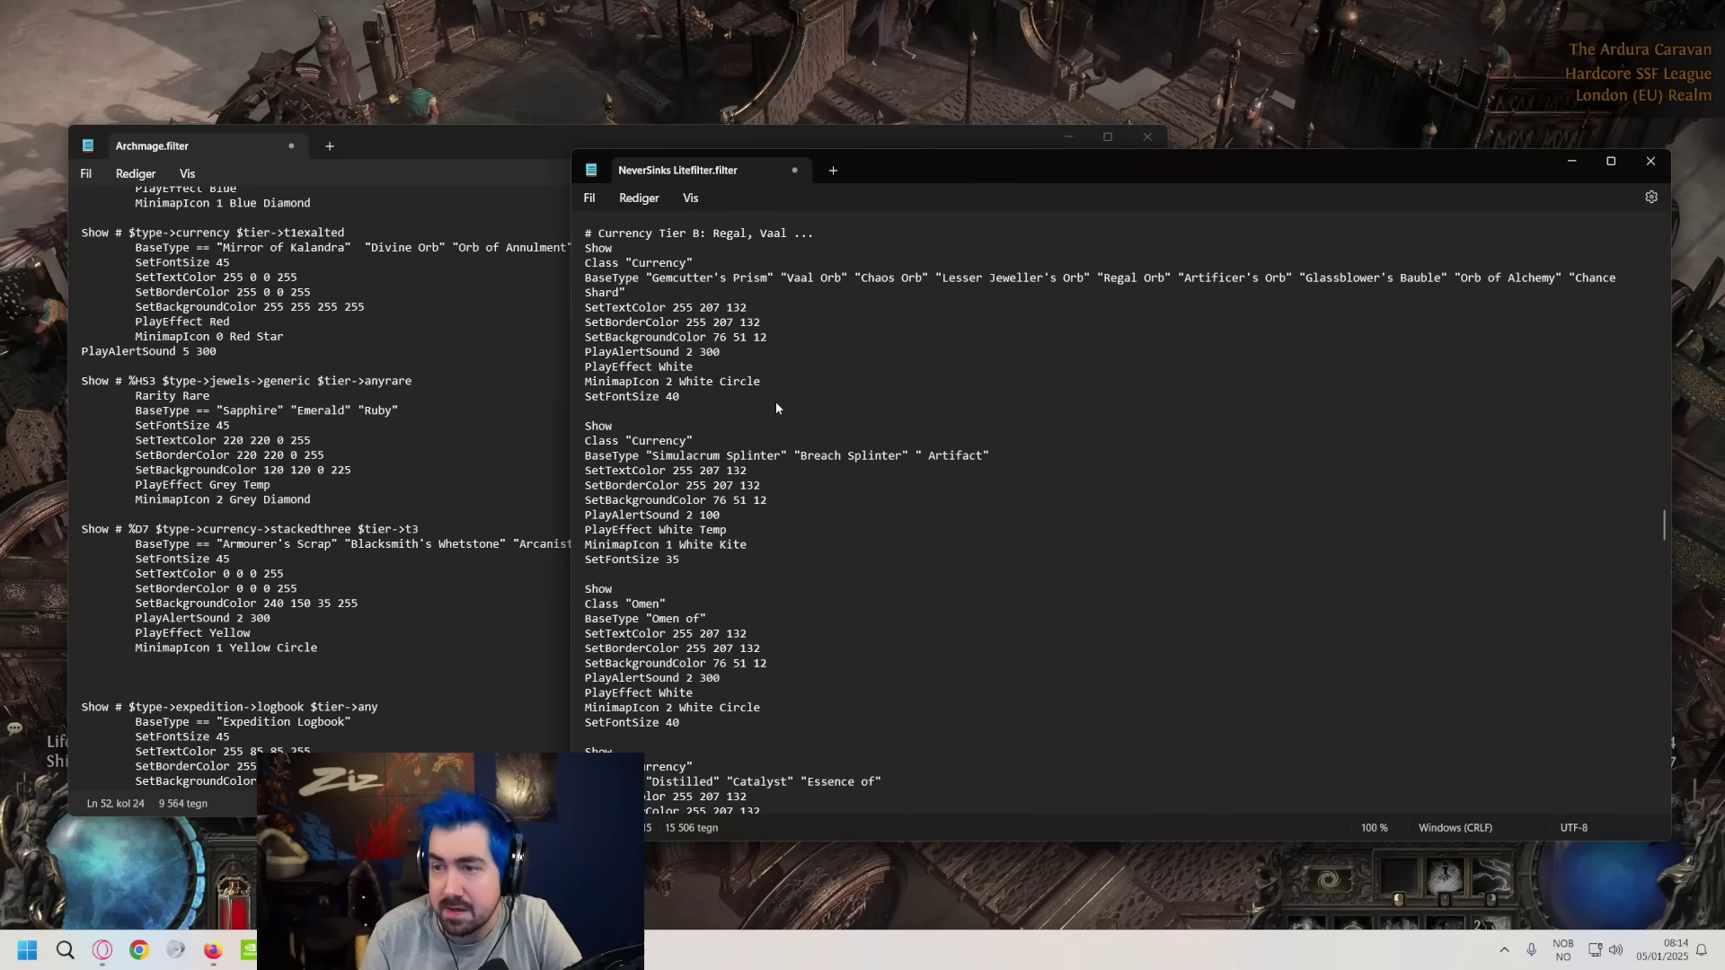
scroll(775, 401, "down", 5)
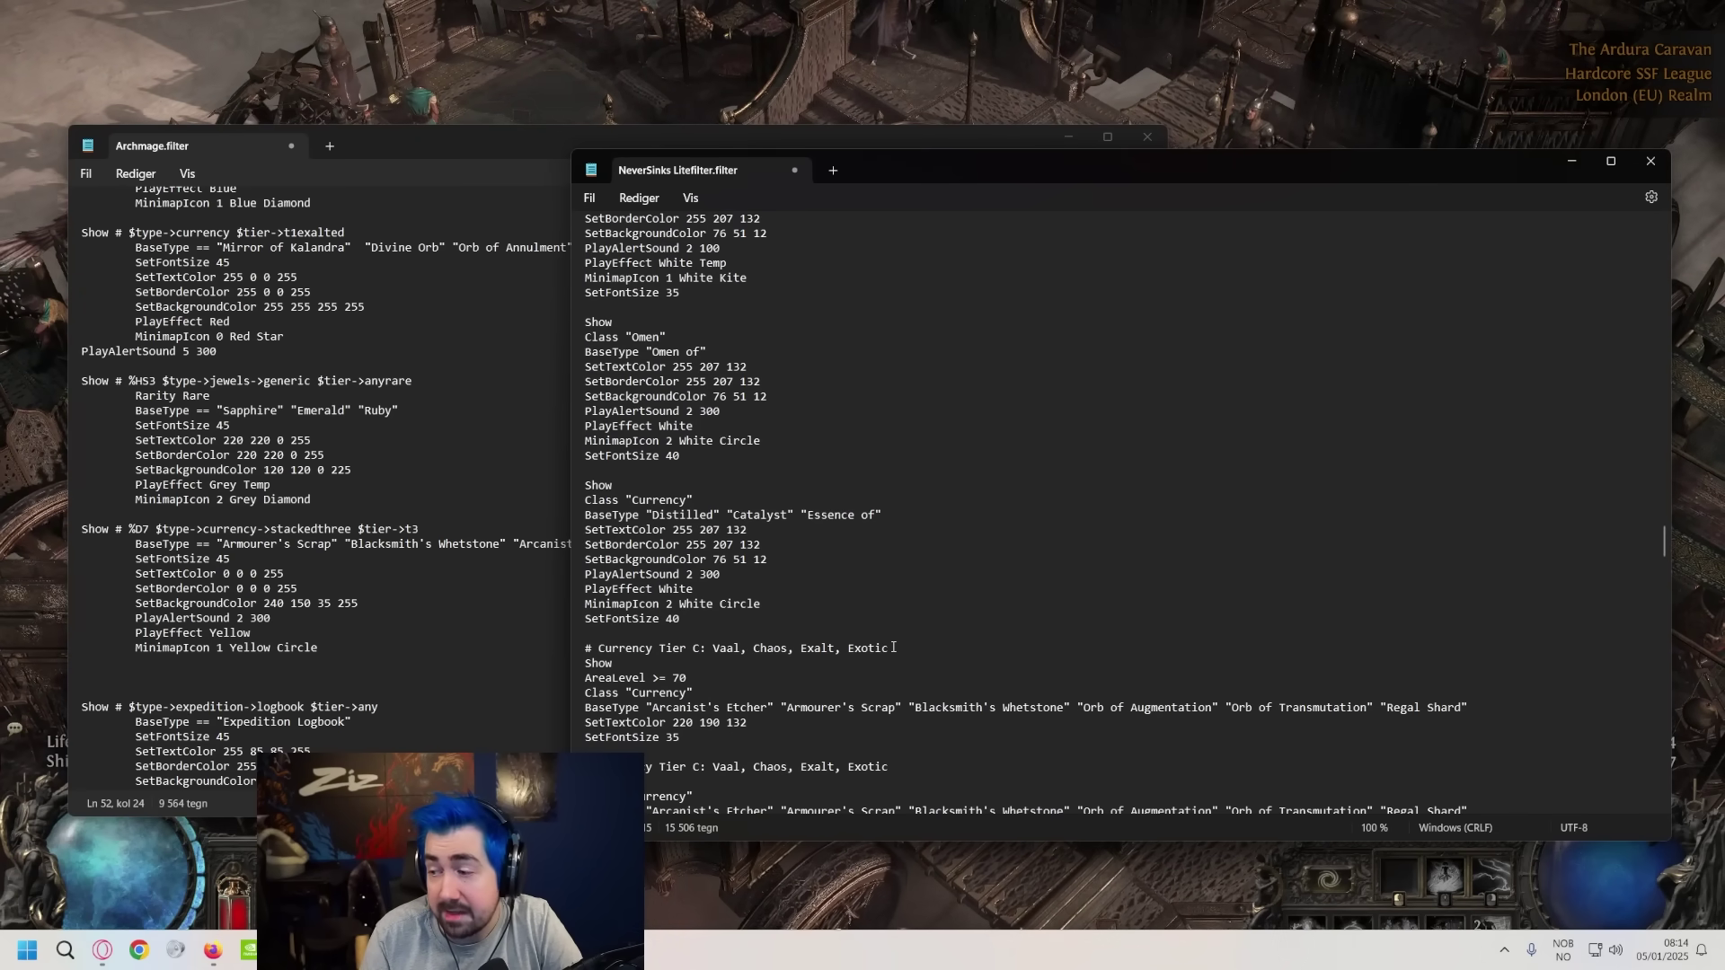
scroll(893, 647, "down", 1)
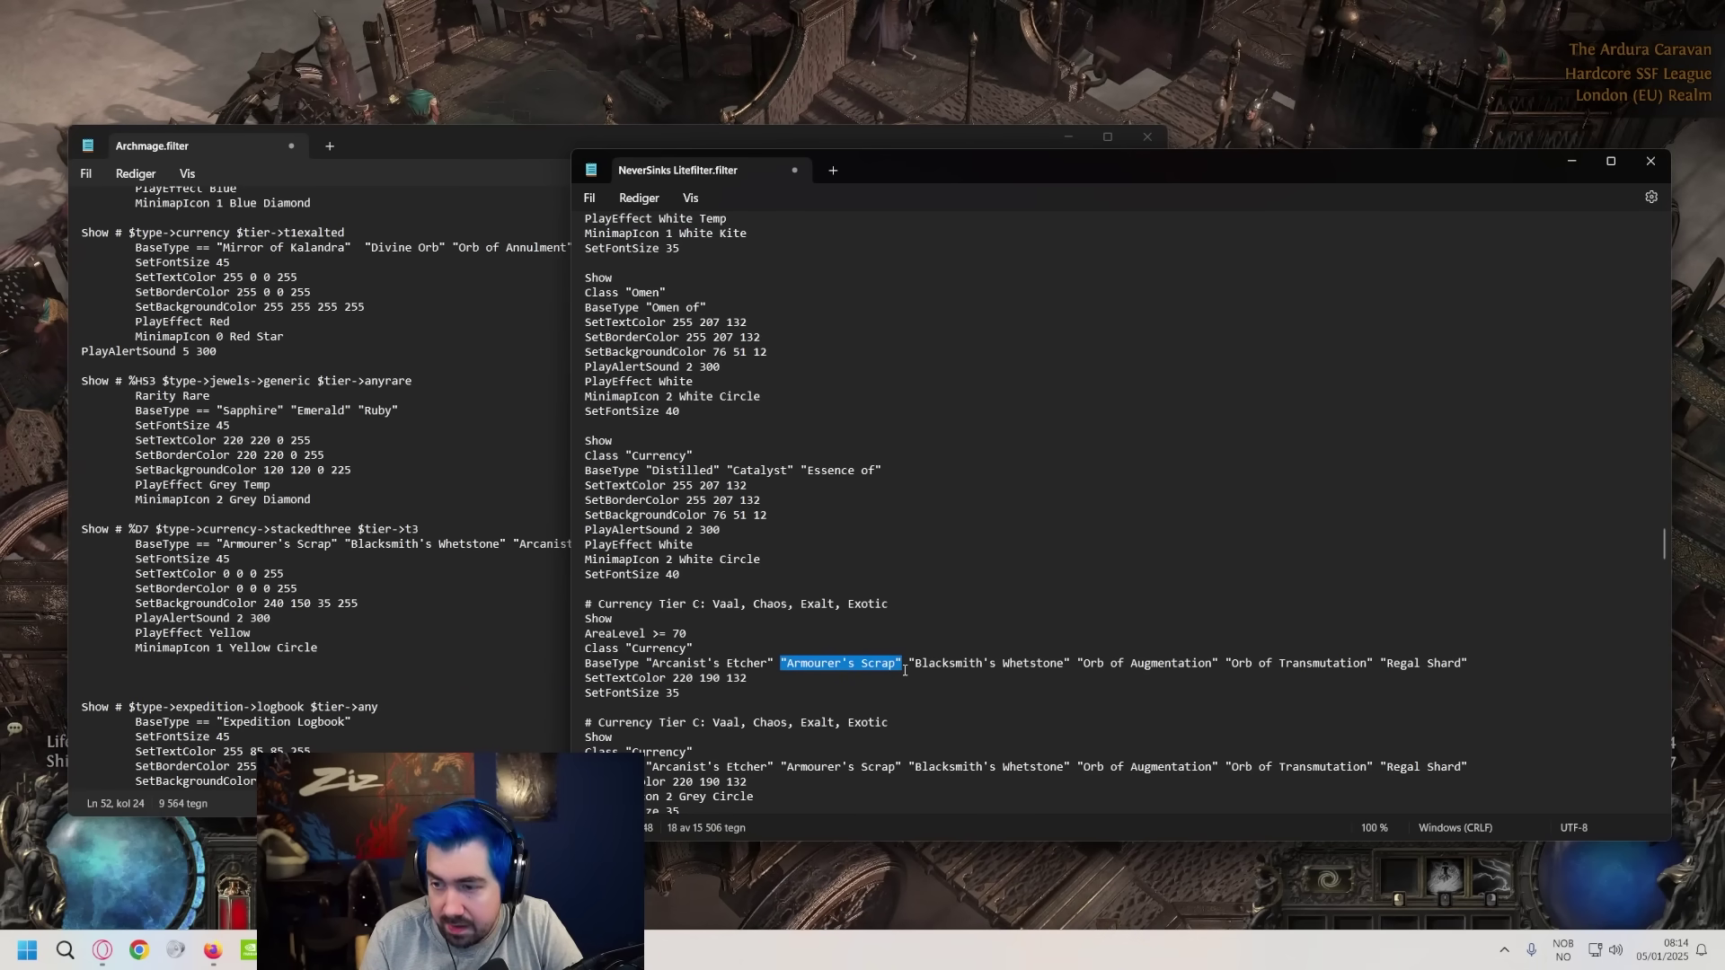
- Move Armourer's Scrap from the Tier C rule into the Tier B list after Gemcutter's Prism
key("BackSpace")
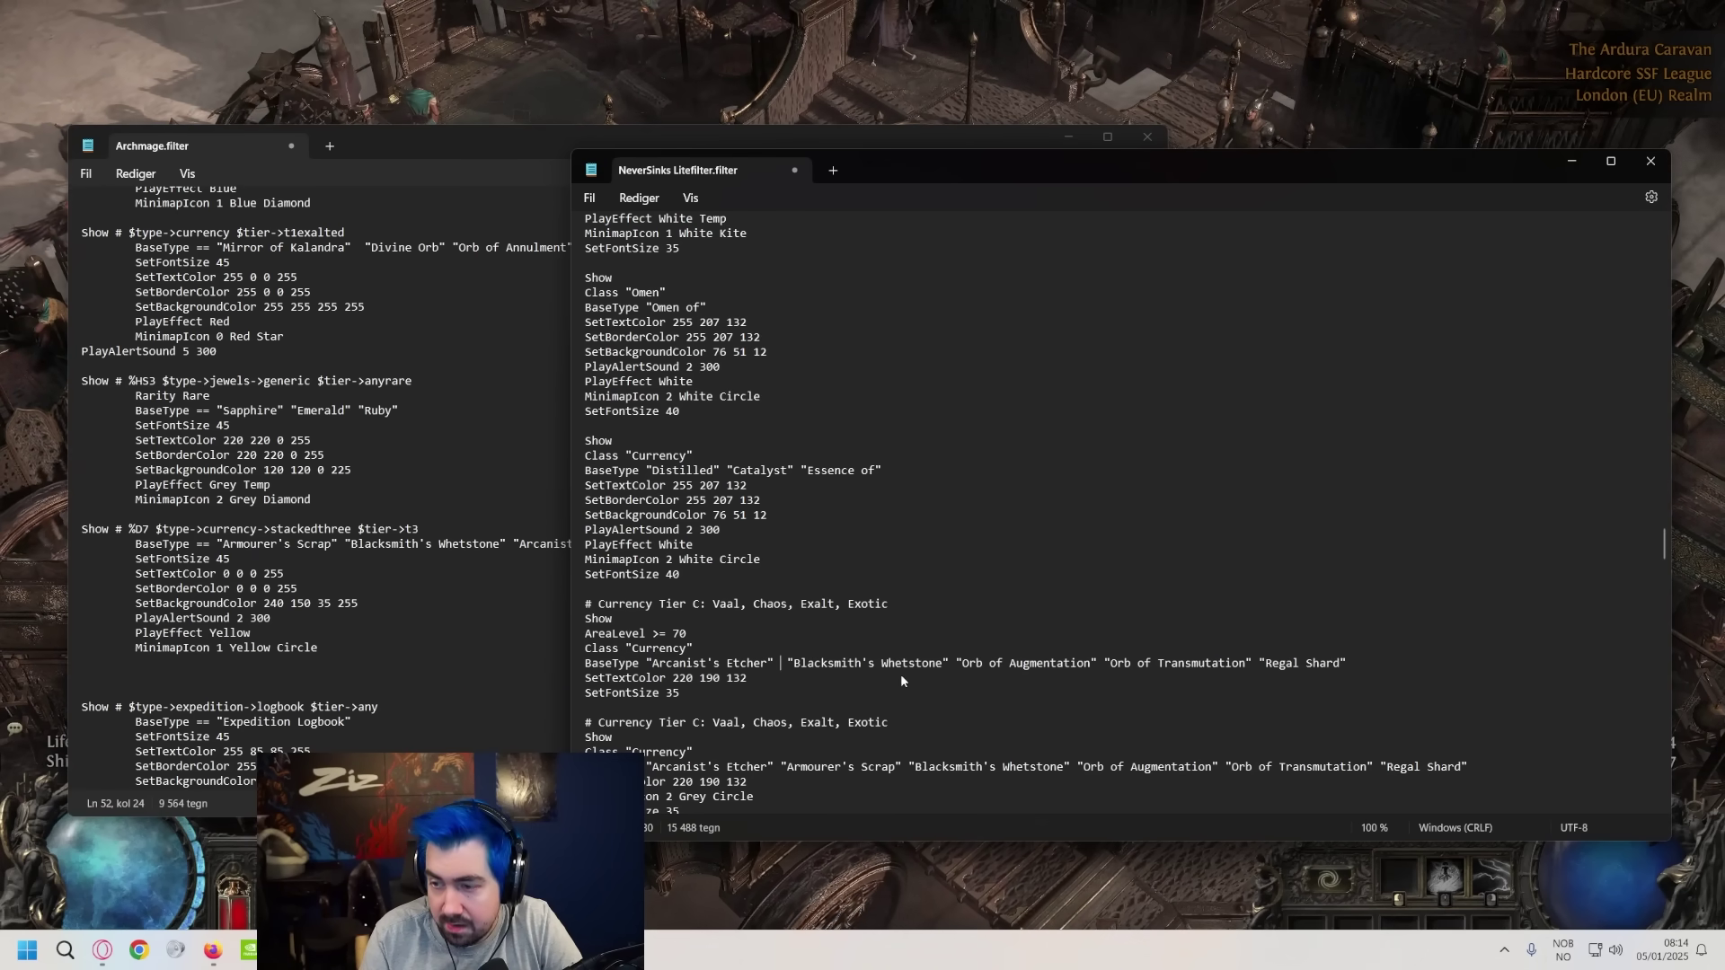
scroll(844, 414, "up", 9)
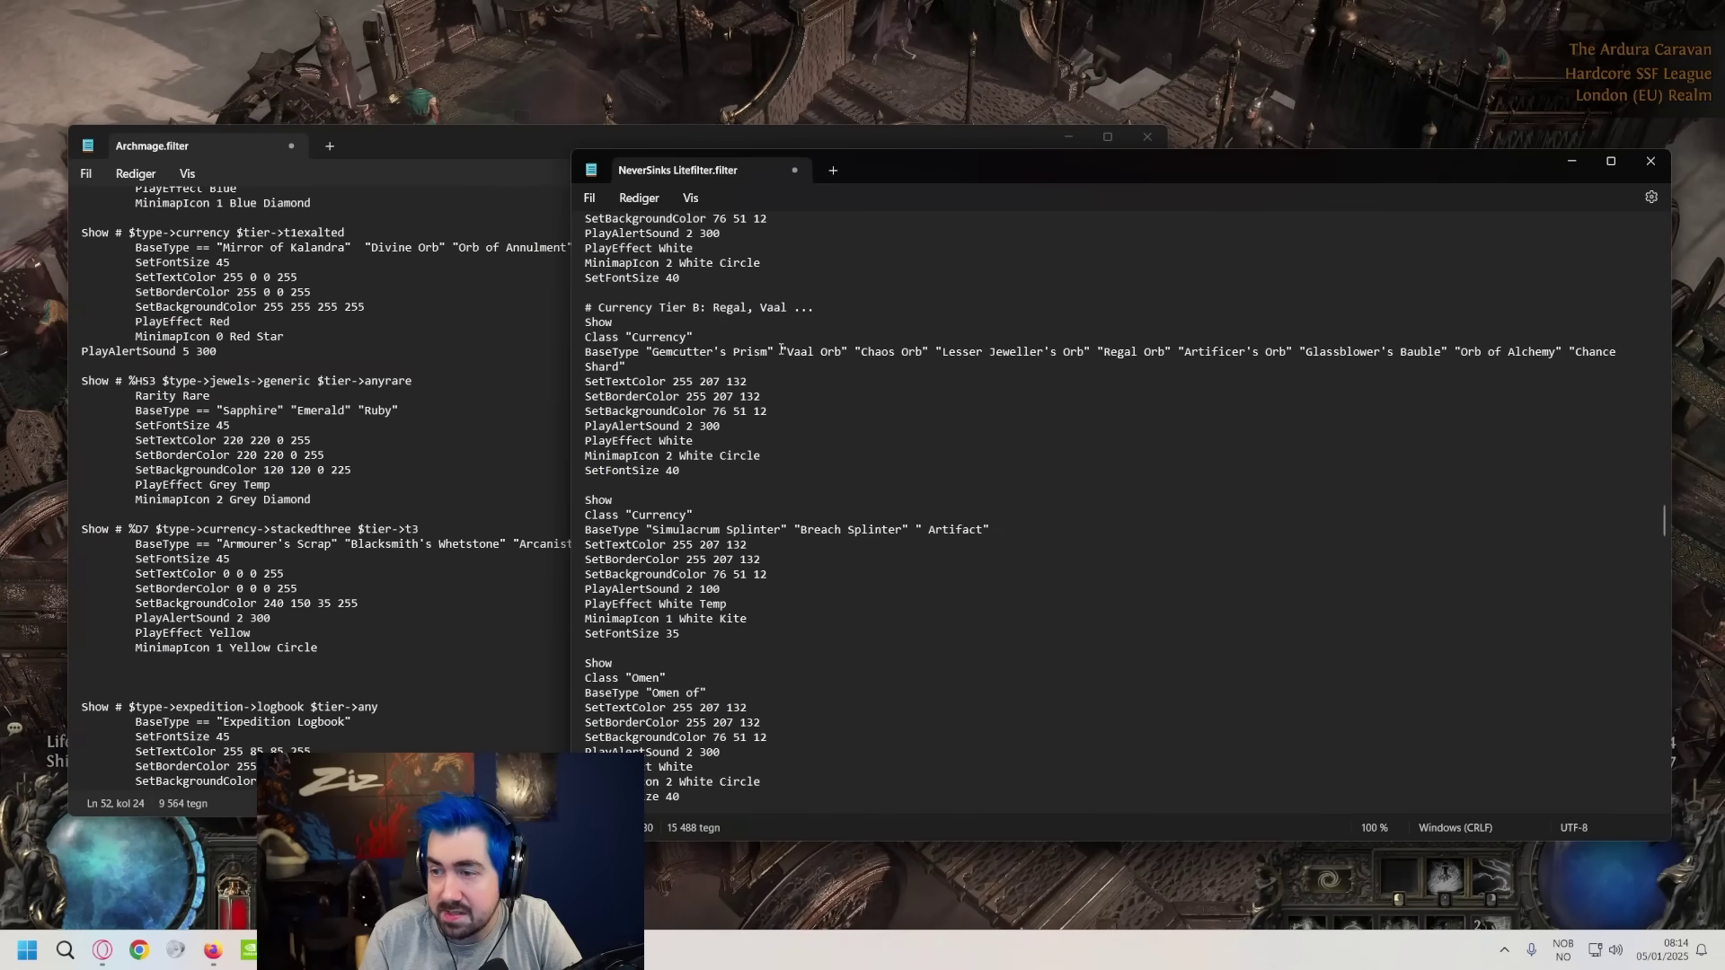
left_click(779, 352)
type("\"Armourer's Scrap\"")
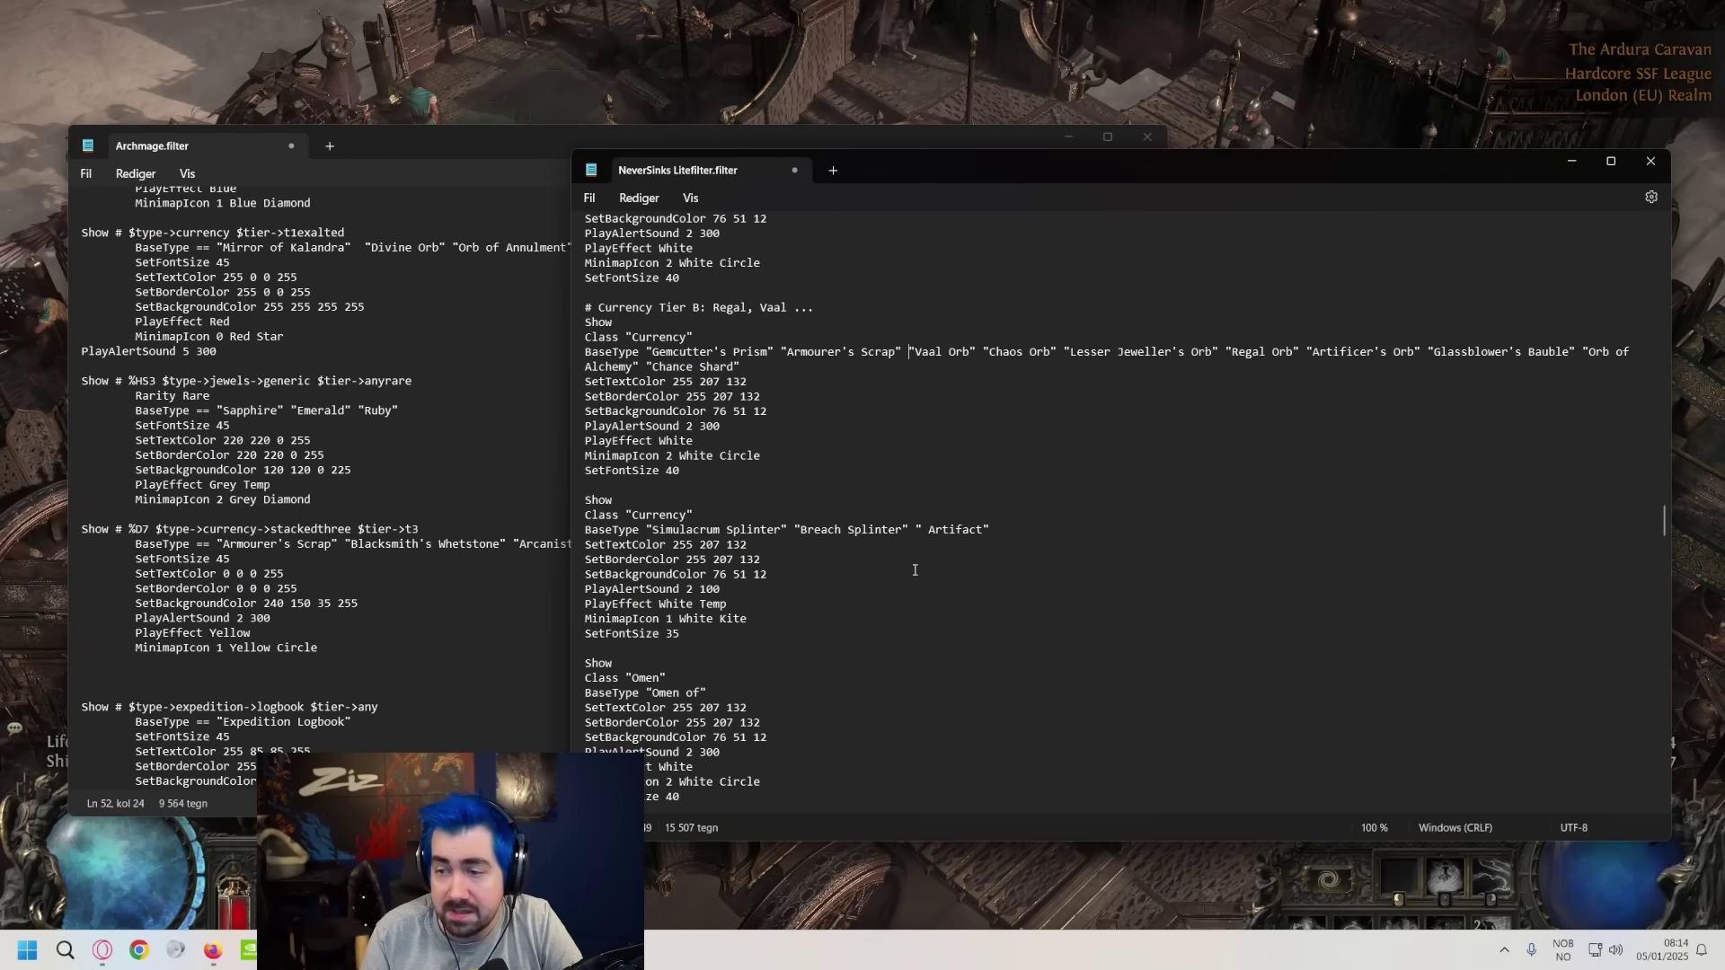
left_click_drag(904, 354, 782, 360)
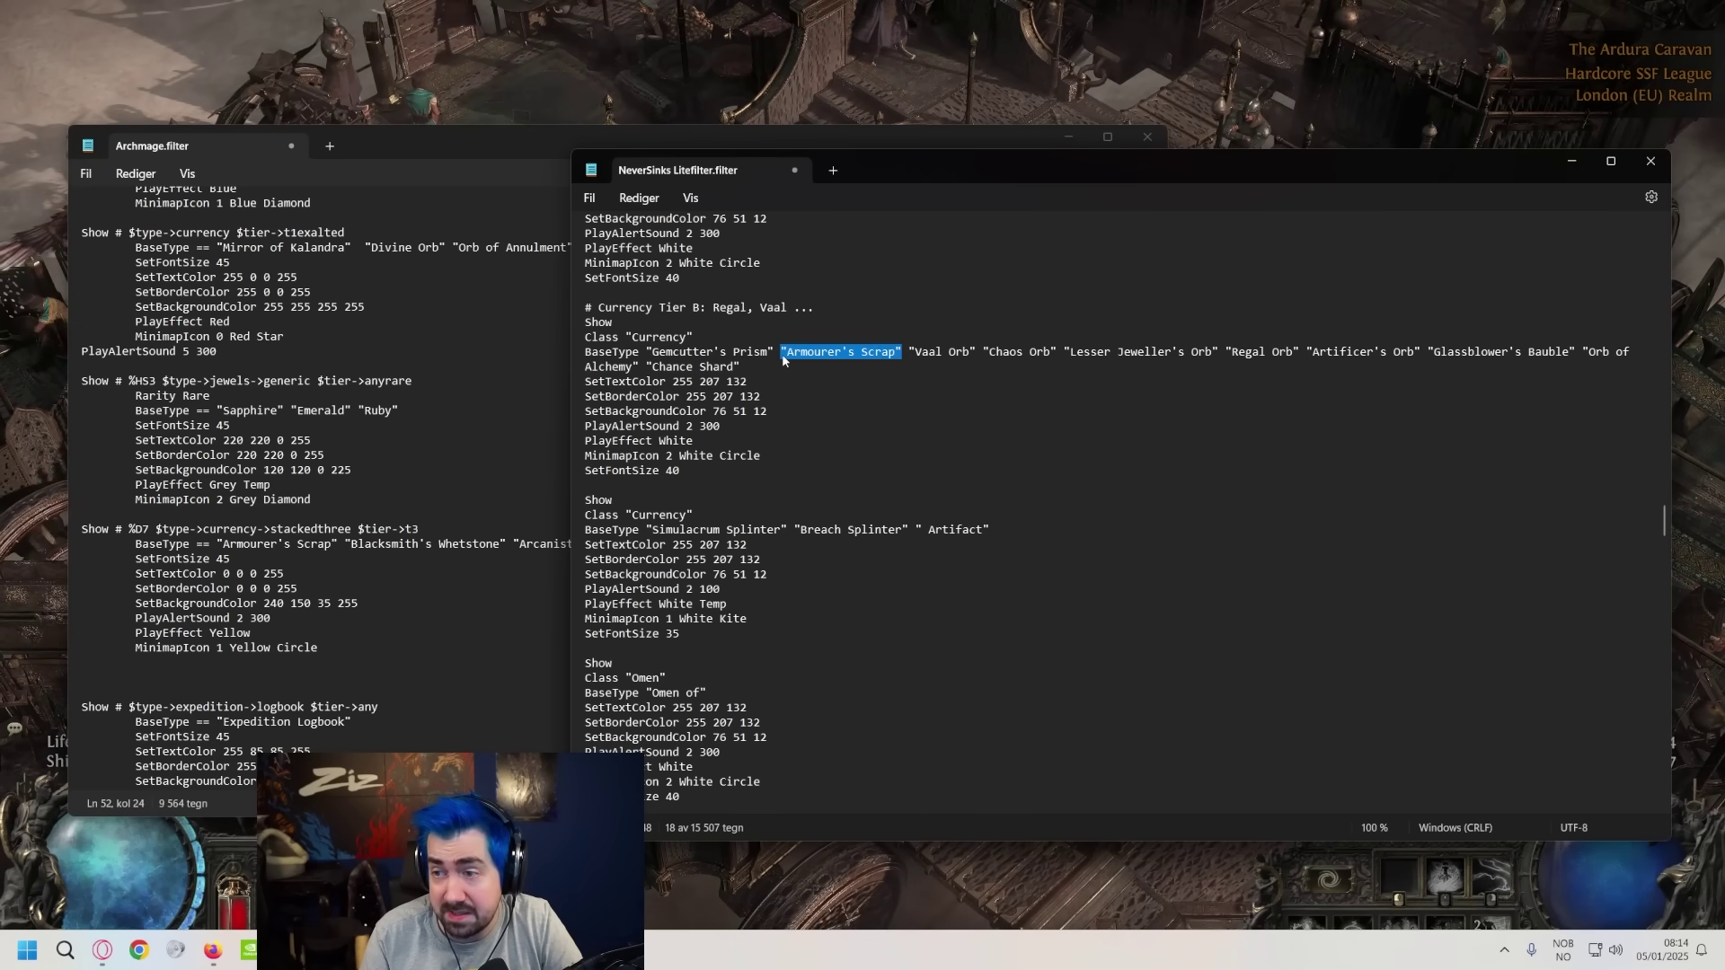
left_click(783, 358)
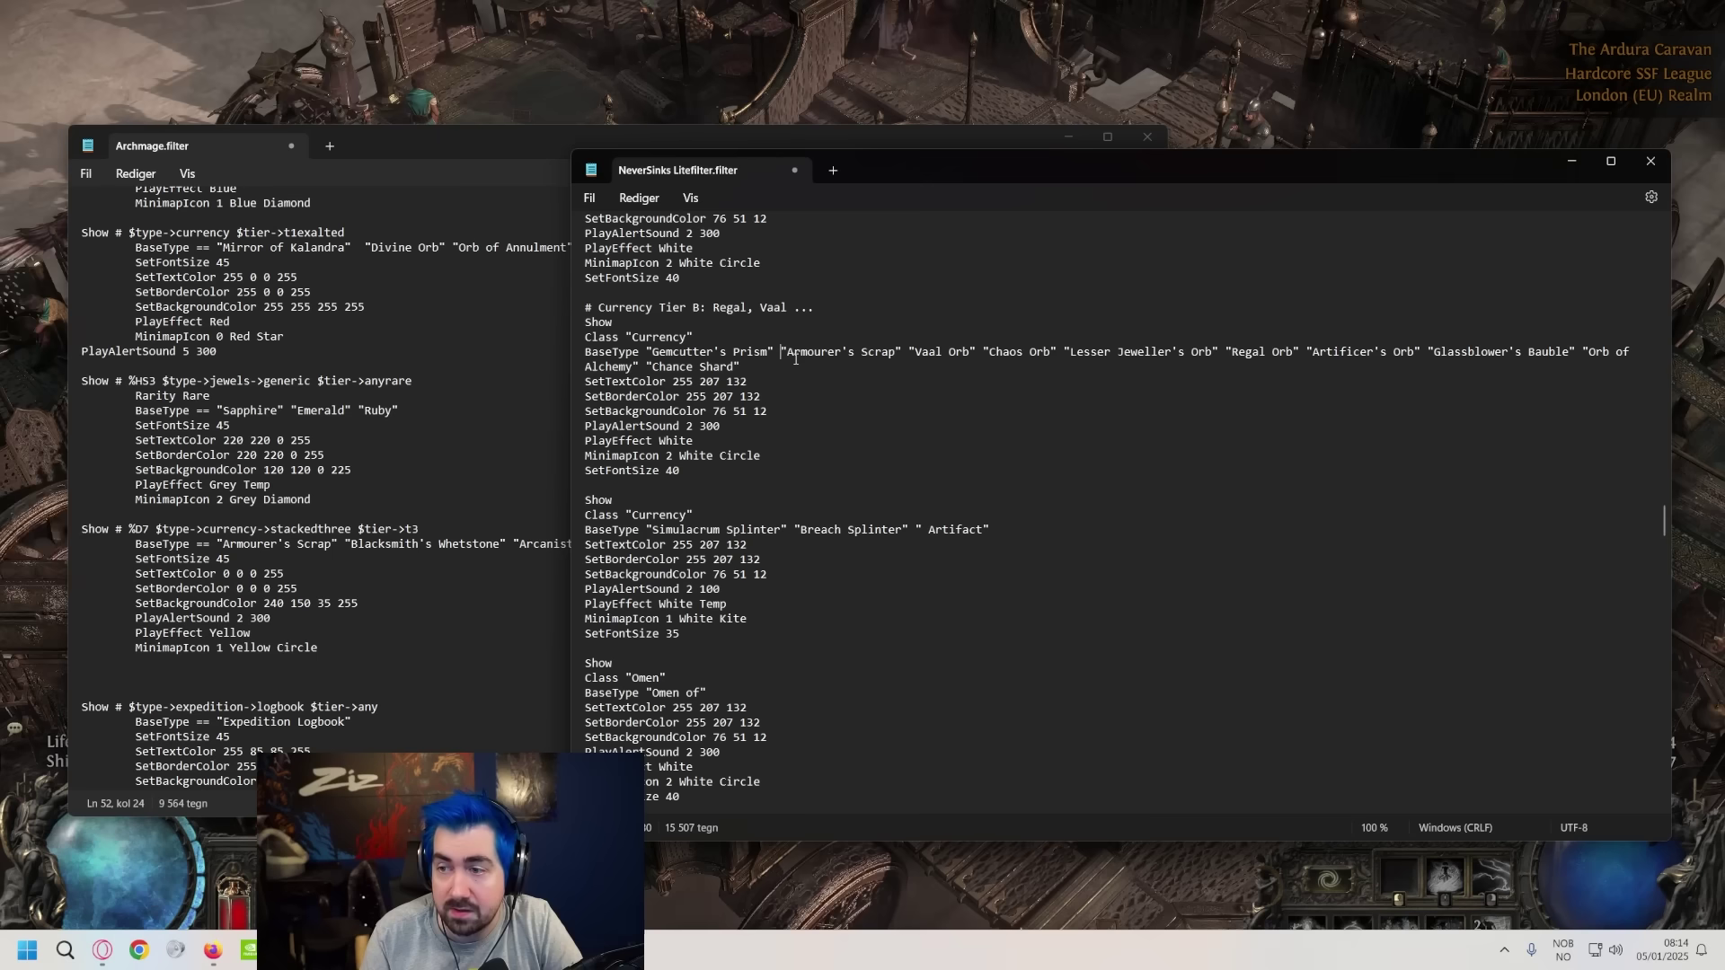
scroll(874, 636, "up", 3)
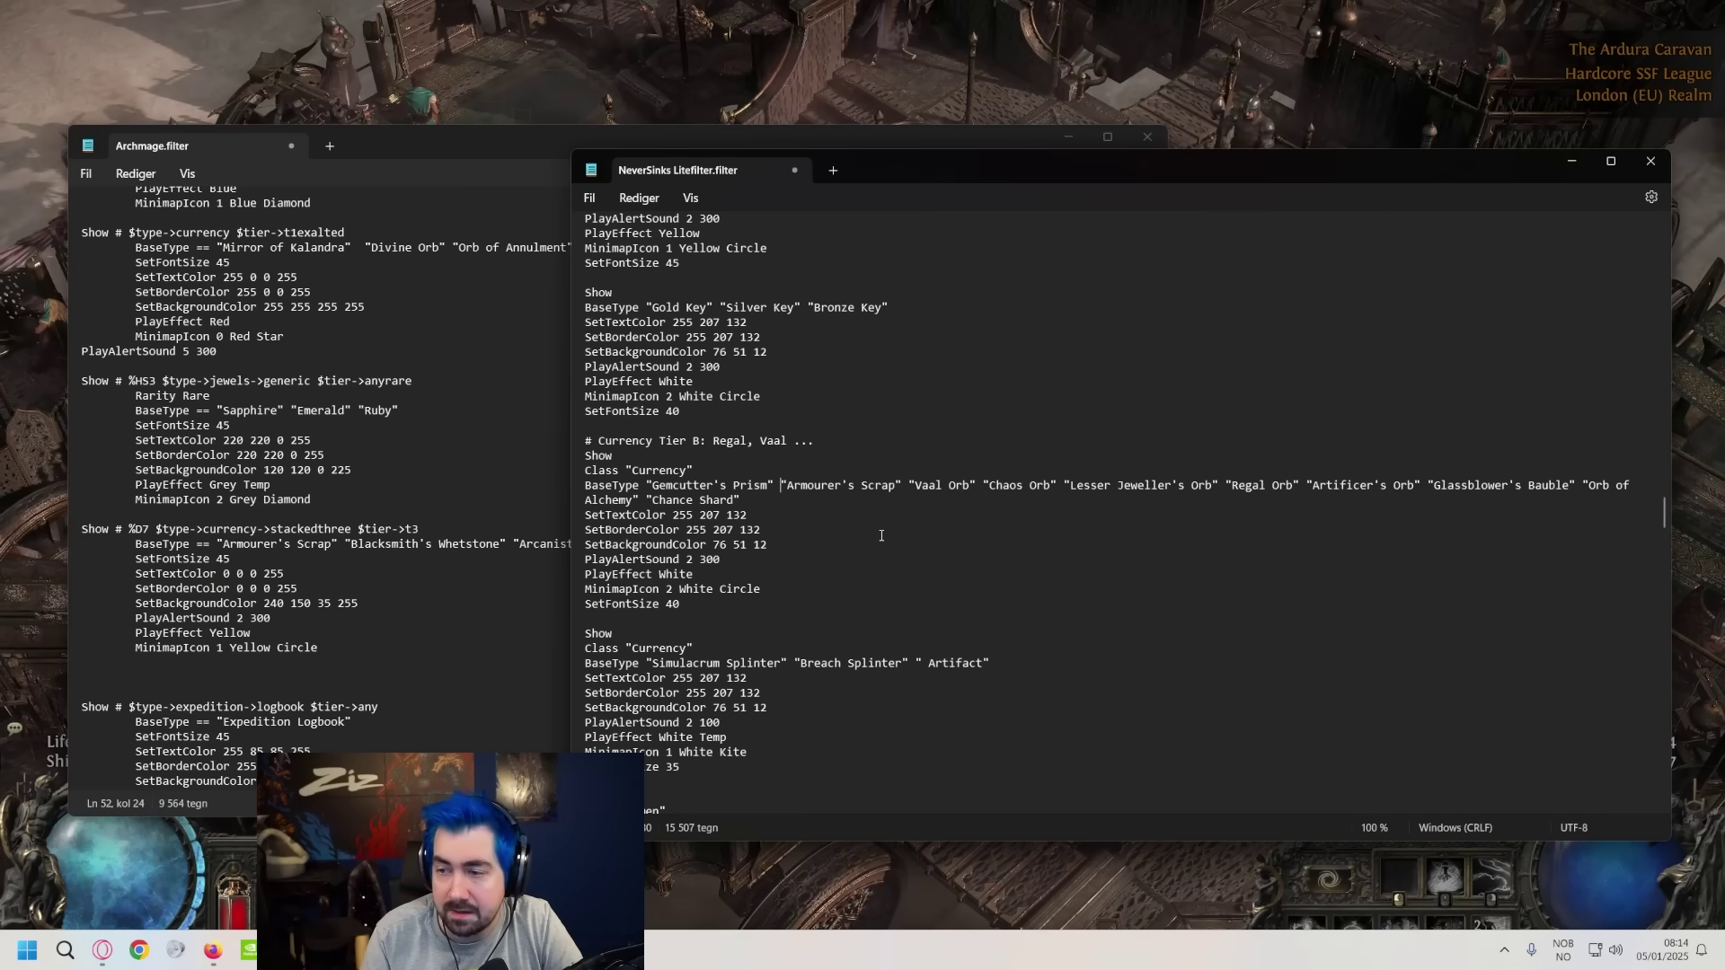
left_click(764, 539)
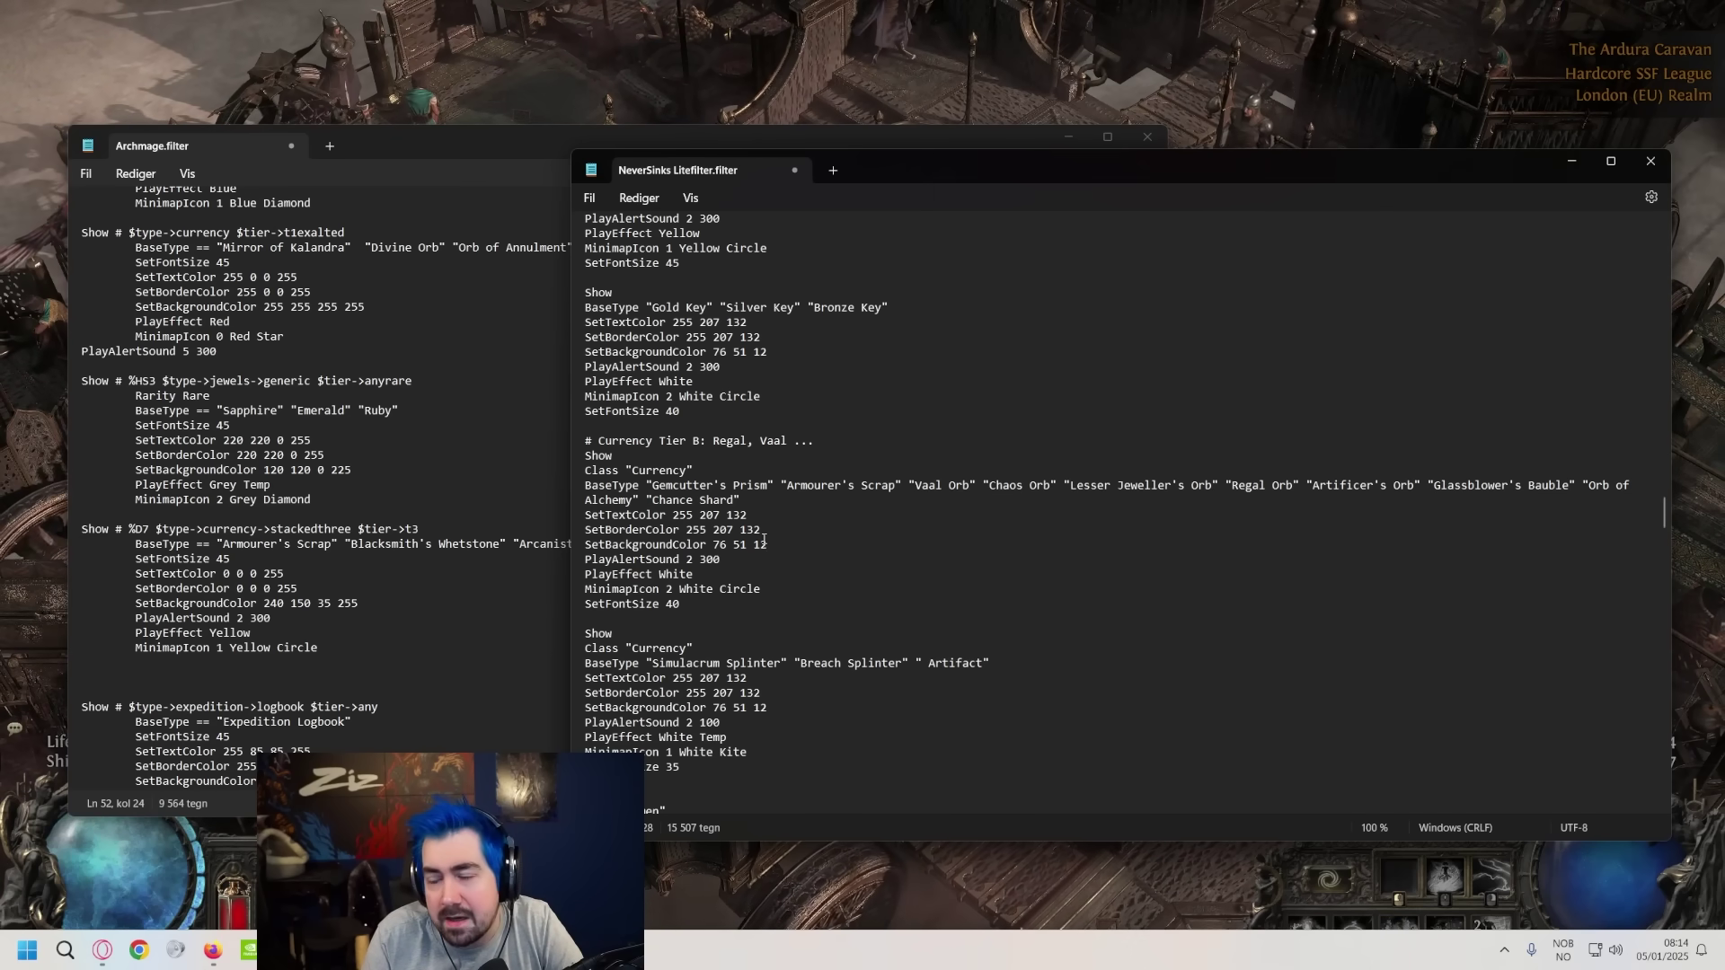
- Bring Archmage.filter forward and return to the Expert Hexer's Robe show rule
left_click(468, 513)
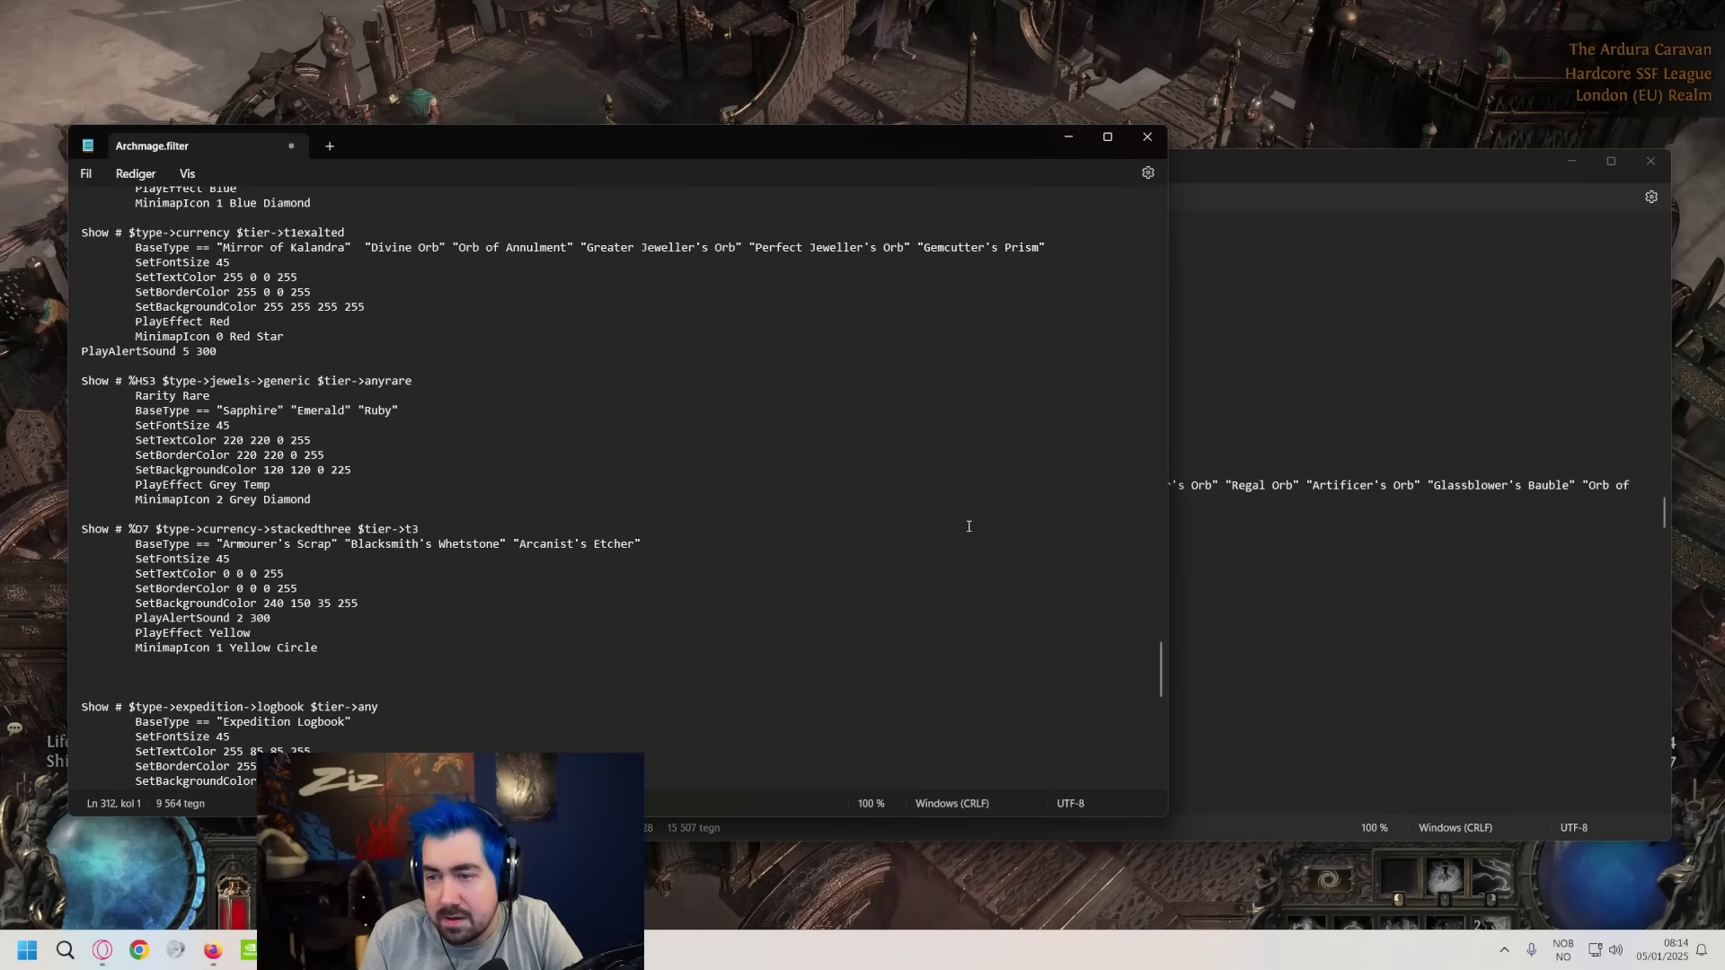
left_click_drag(1158, 654, 1144, 166)
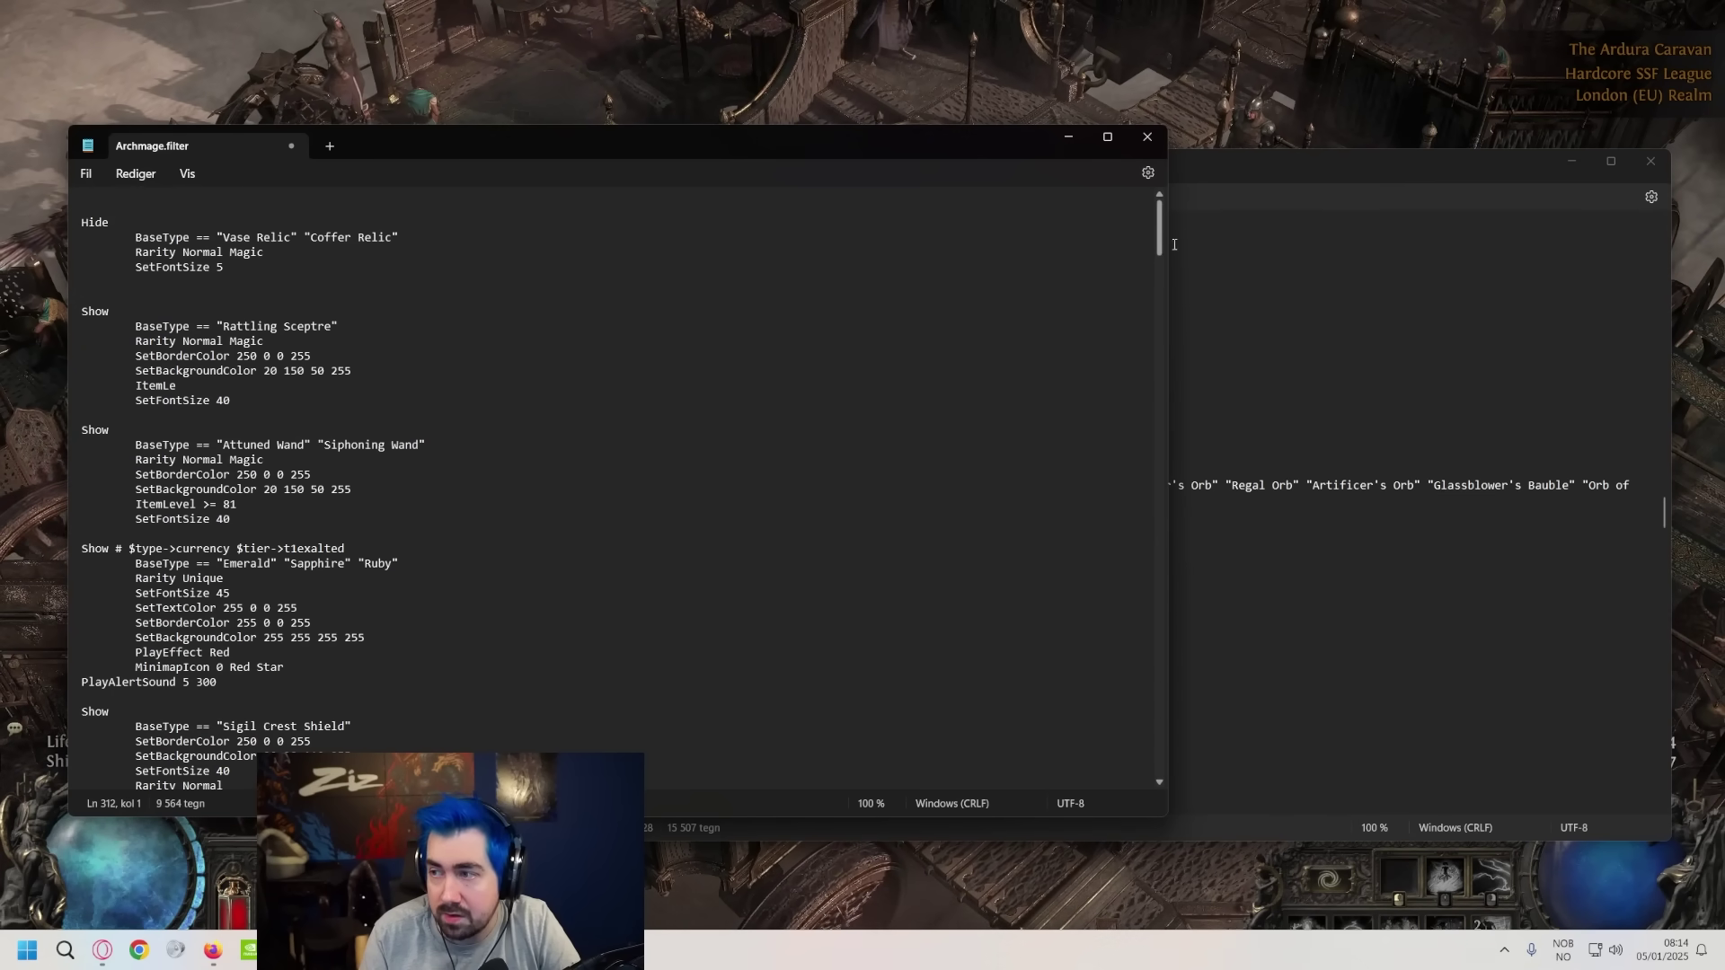
left_click_drag(1164, 224, 1162, 616)
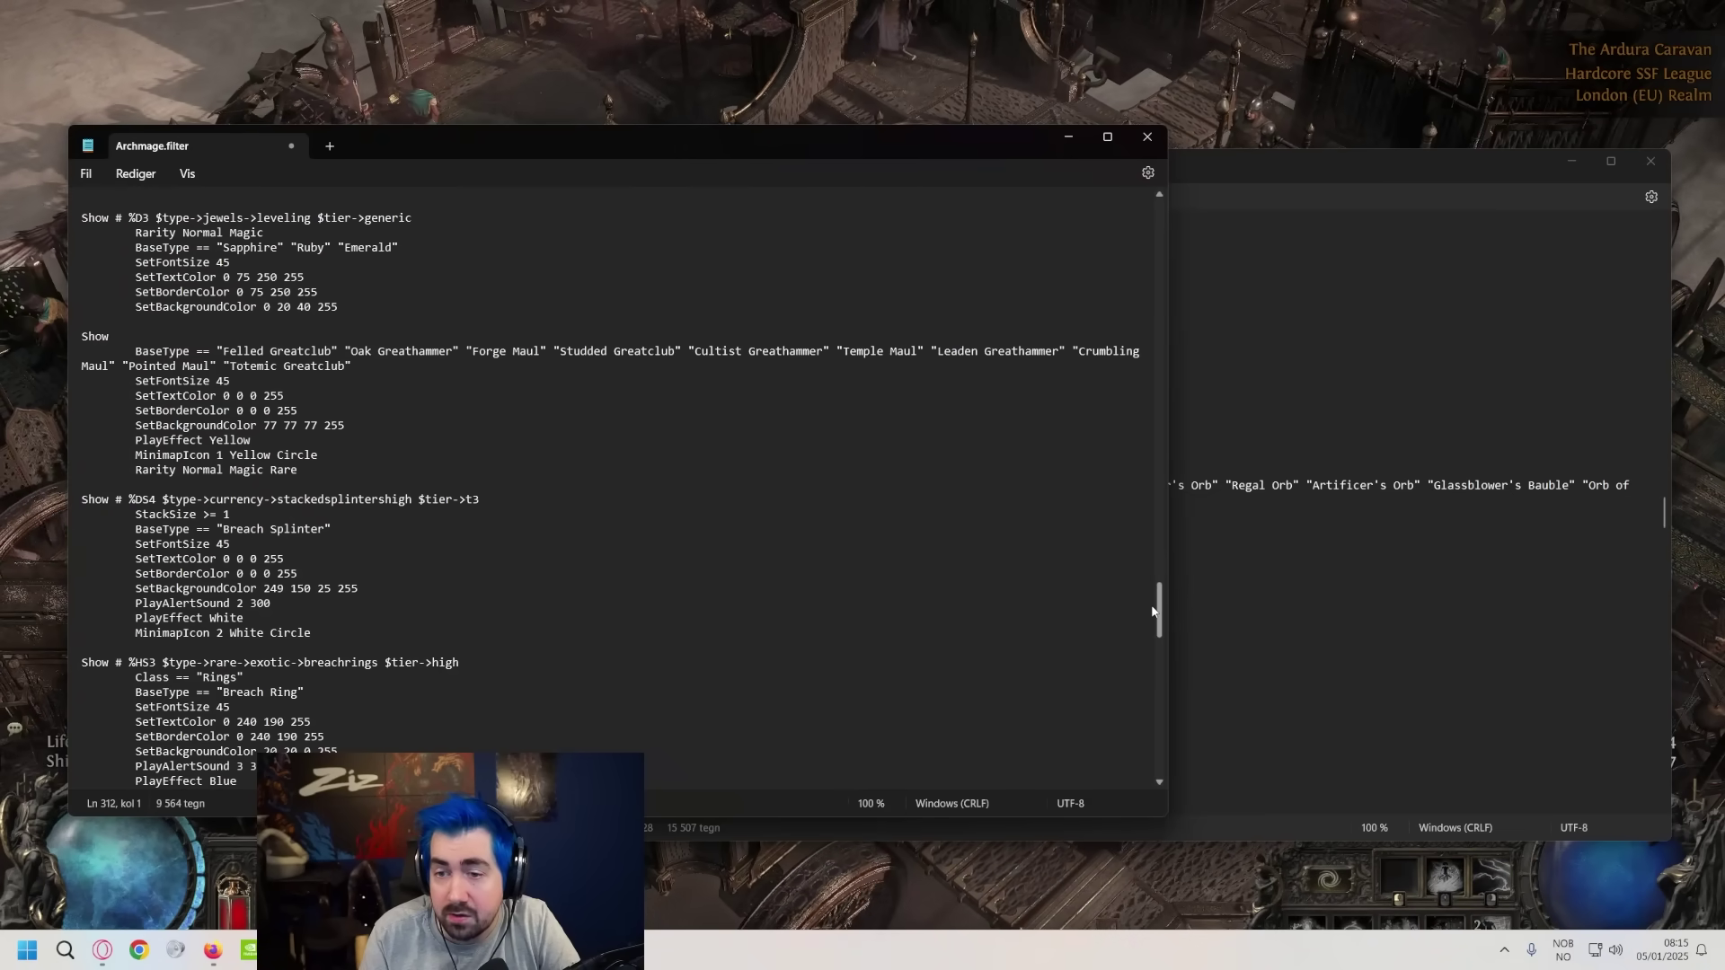
key("ctrl+z")
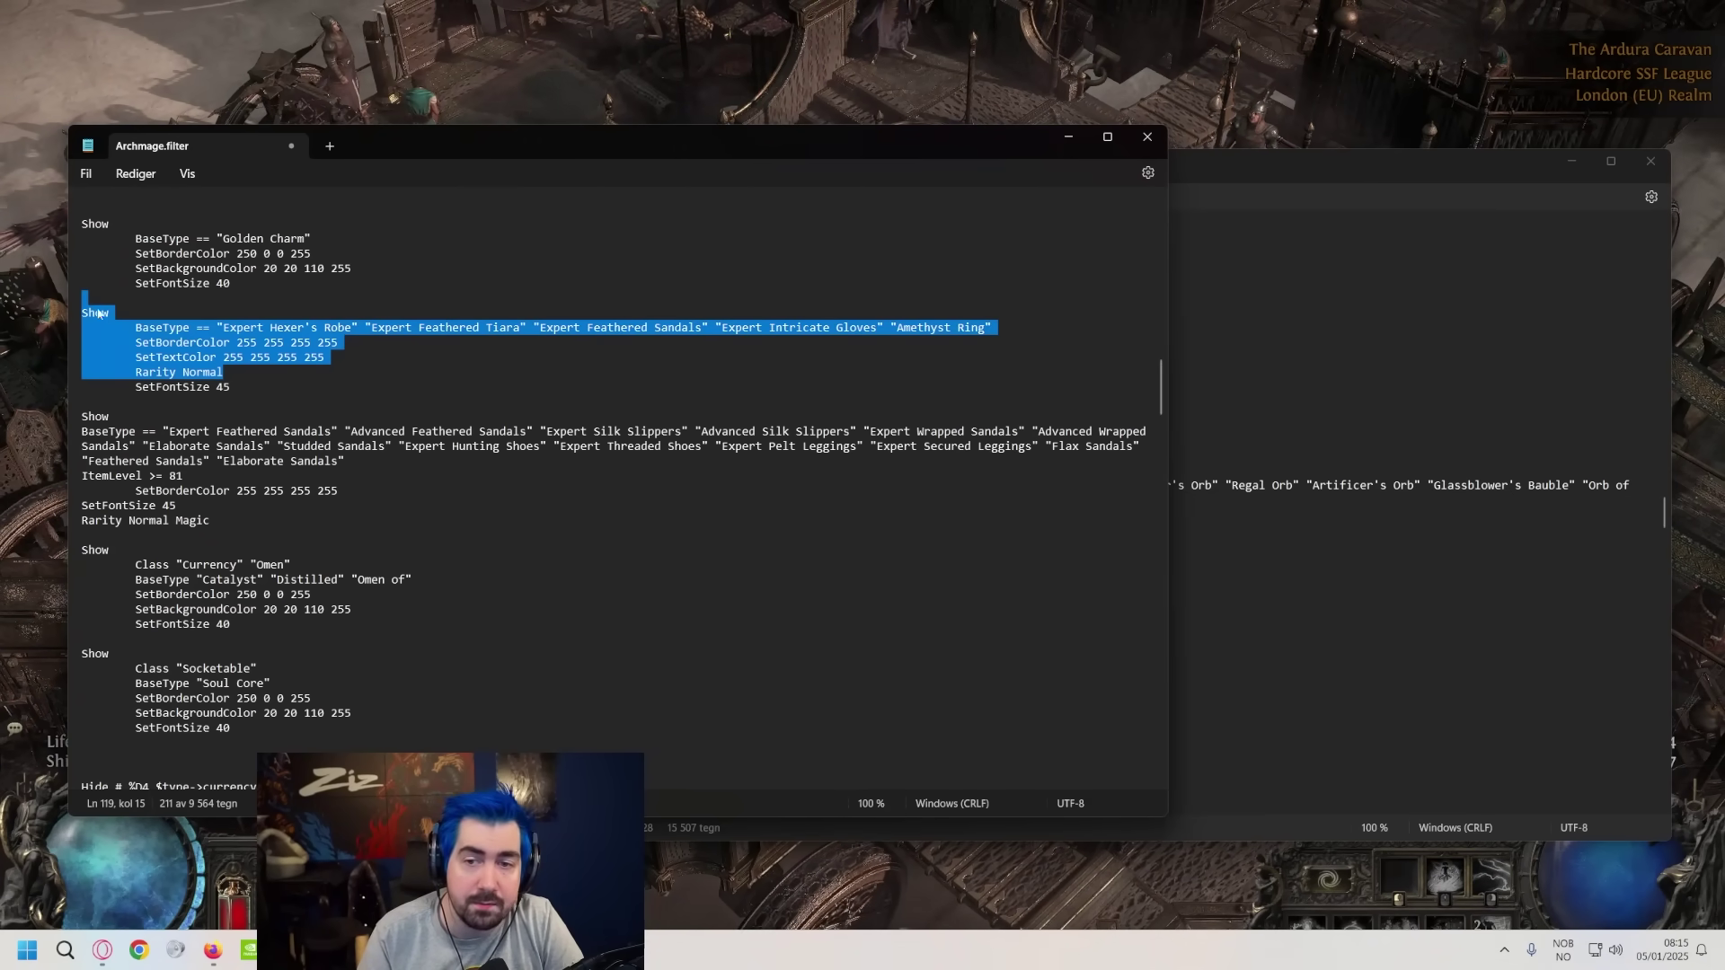
left_click(109, 313)
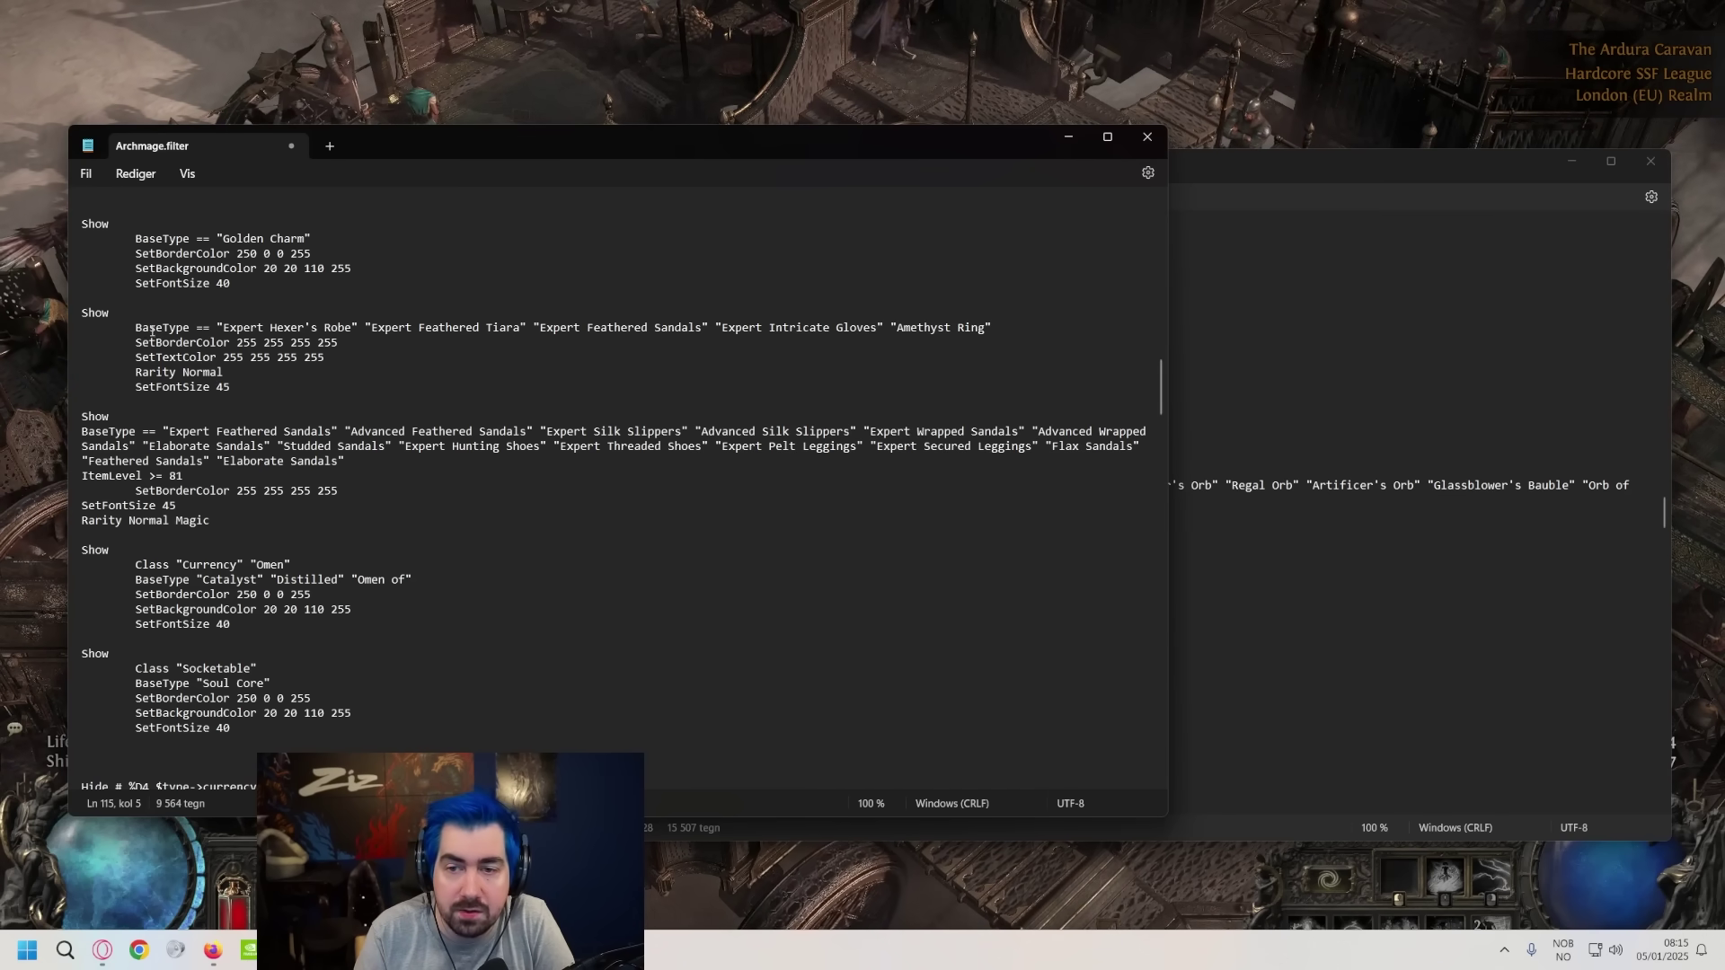
- Highlight the Expert Hexer's Robe name and the first item names in the BaseType list
left_click_drag(230, 327, 292, 329)
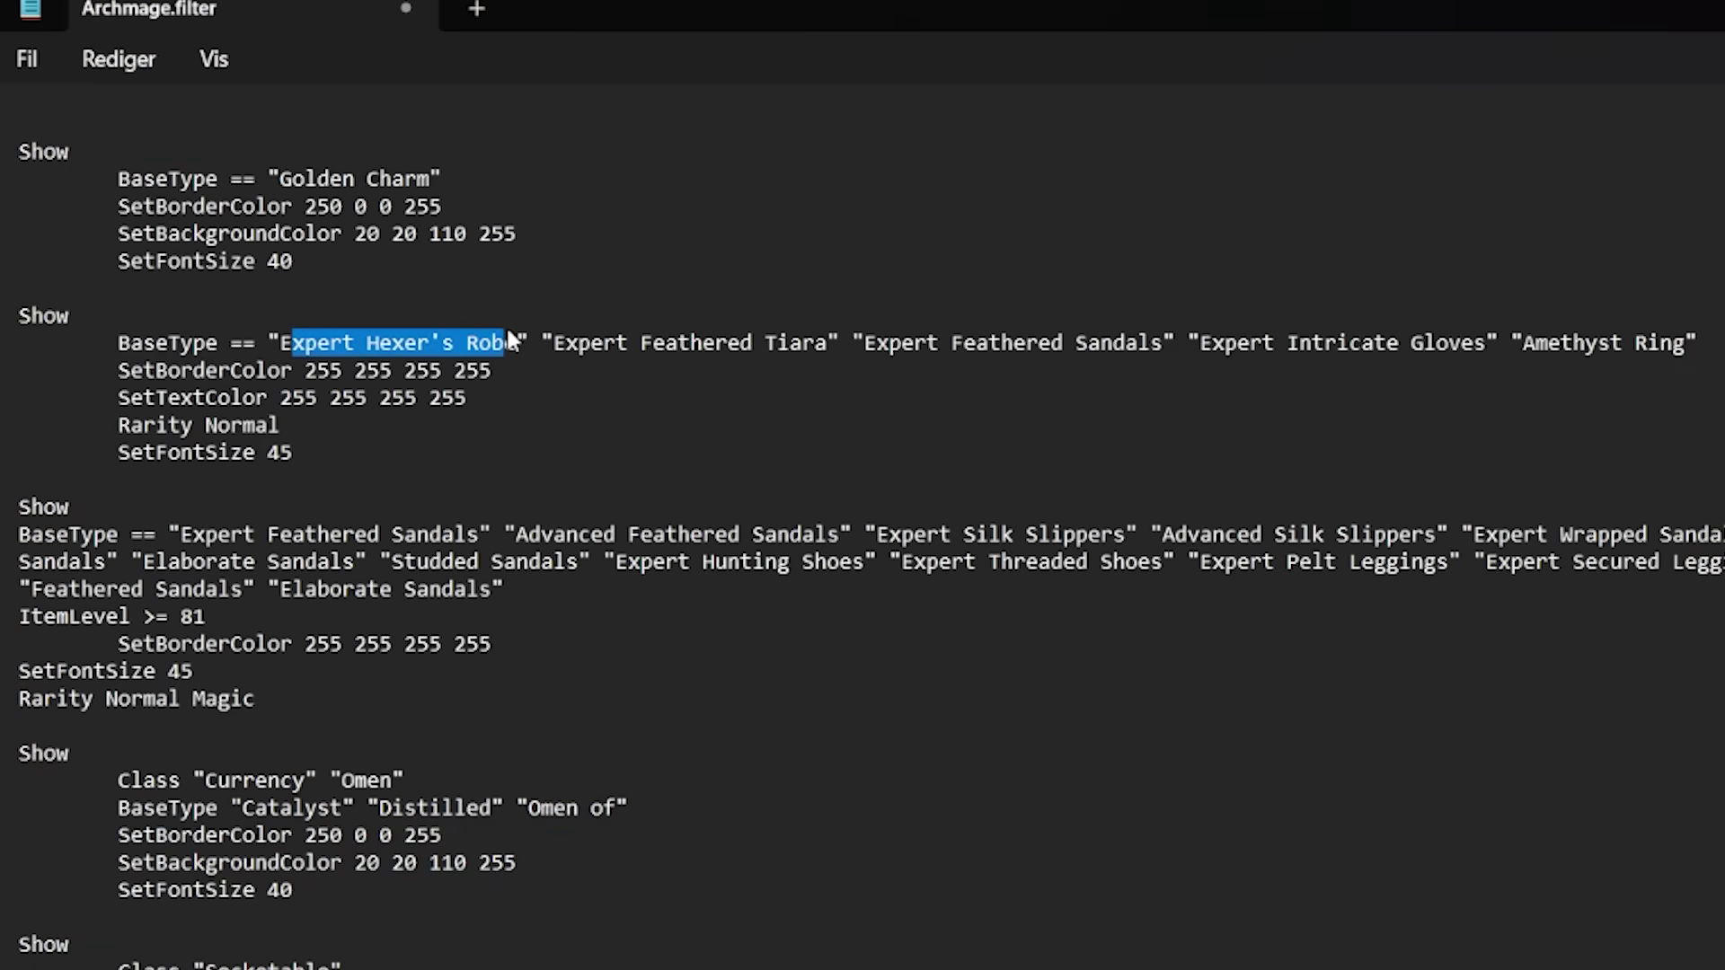
left_click_drag(582, 342, 812, 374)
left_click(851, 346)
key("Home")
left_click(876, 342, "shift")
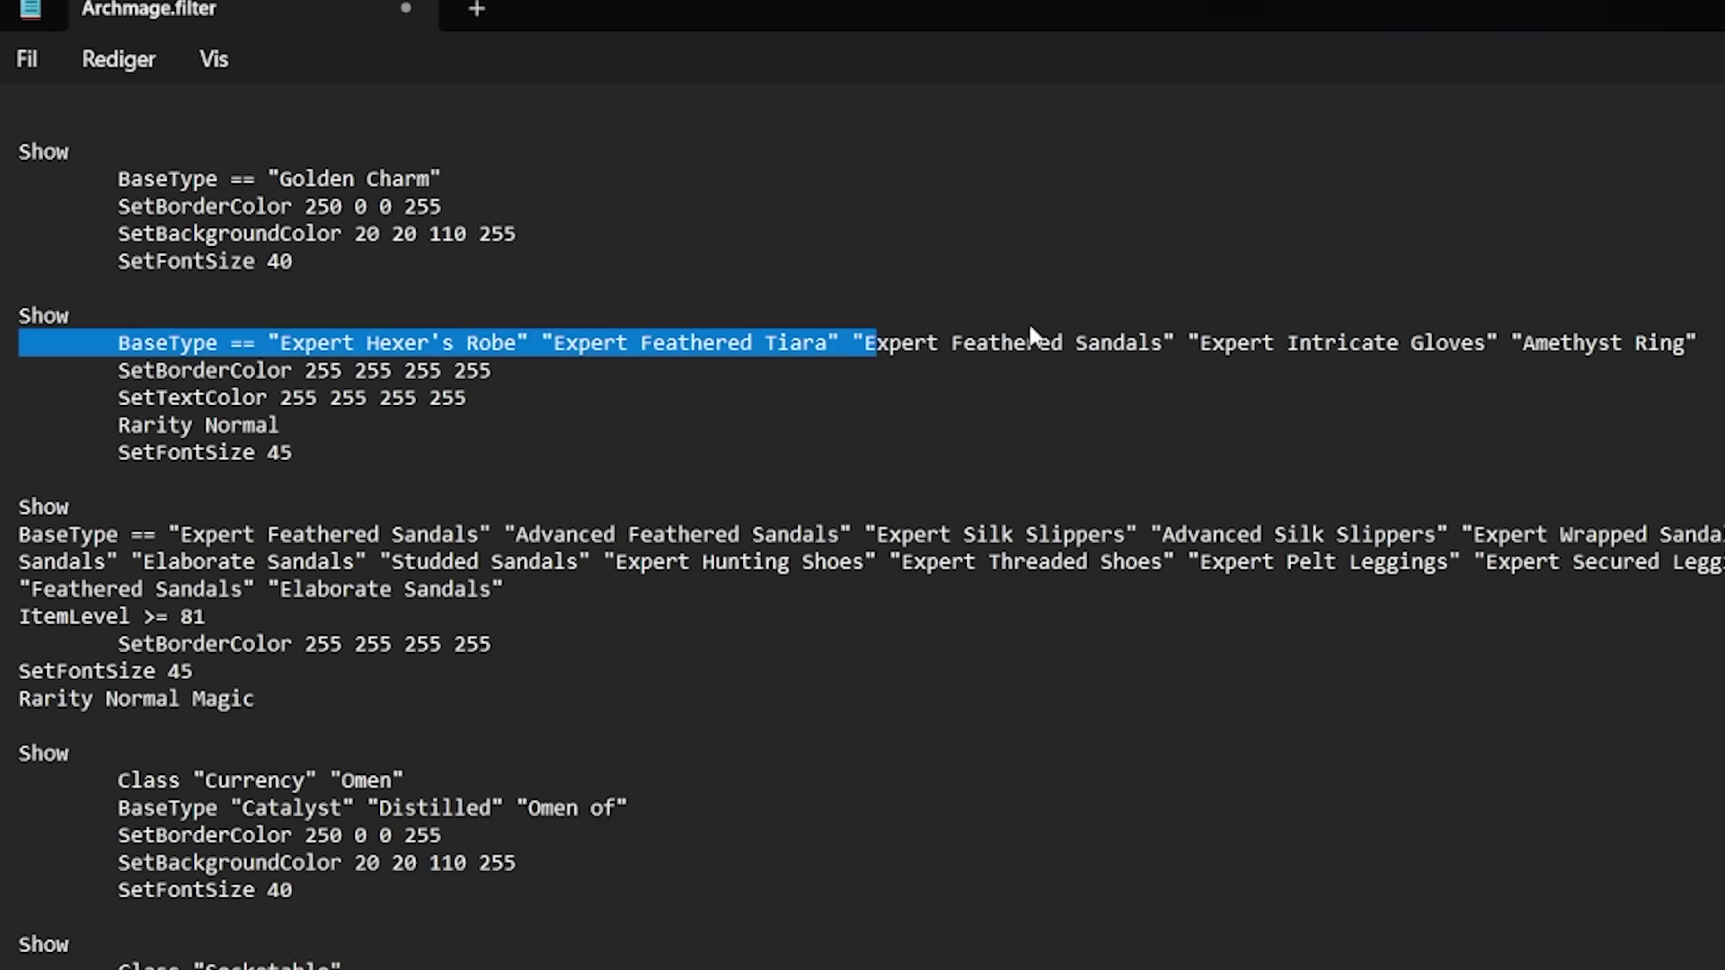
left_click(1089, 342)
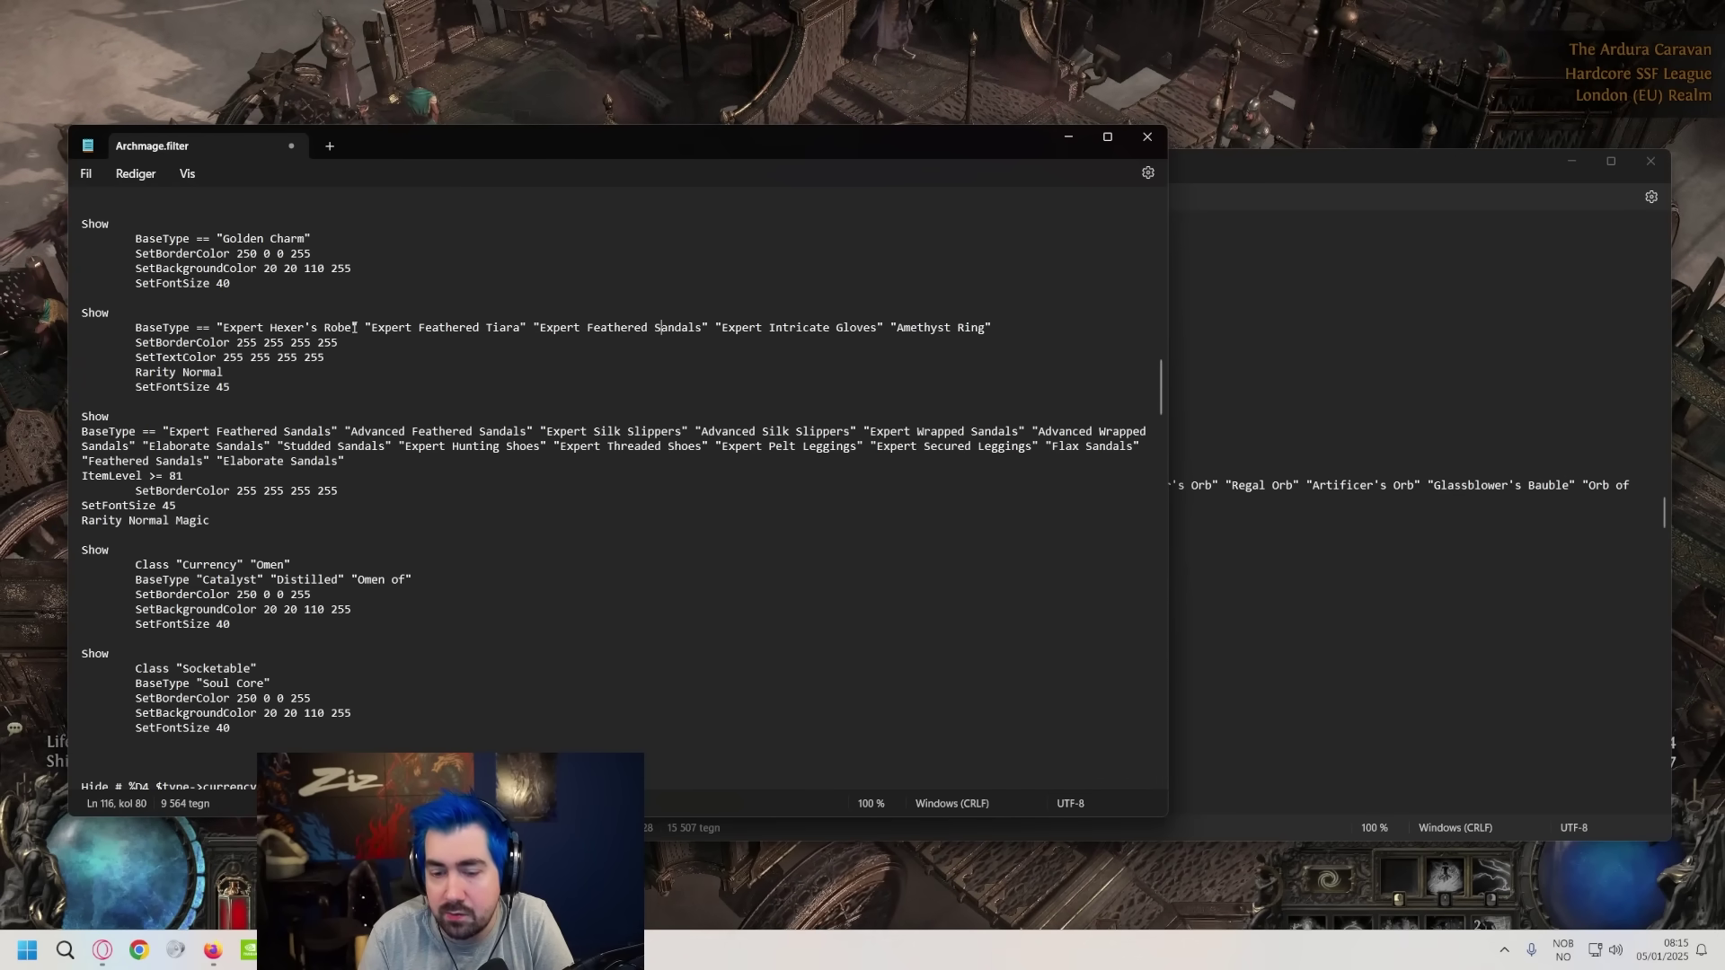
- Highlight the whole Expert Hexer's Robe show rule, then switch to PoE2DB's Body Armours page
left_click_drag(263, 330, 227, 331)
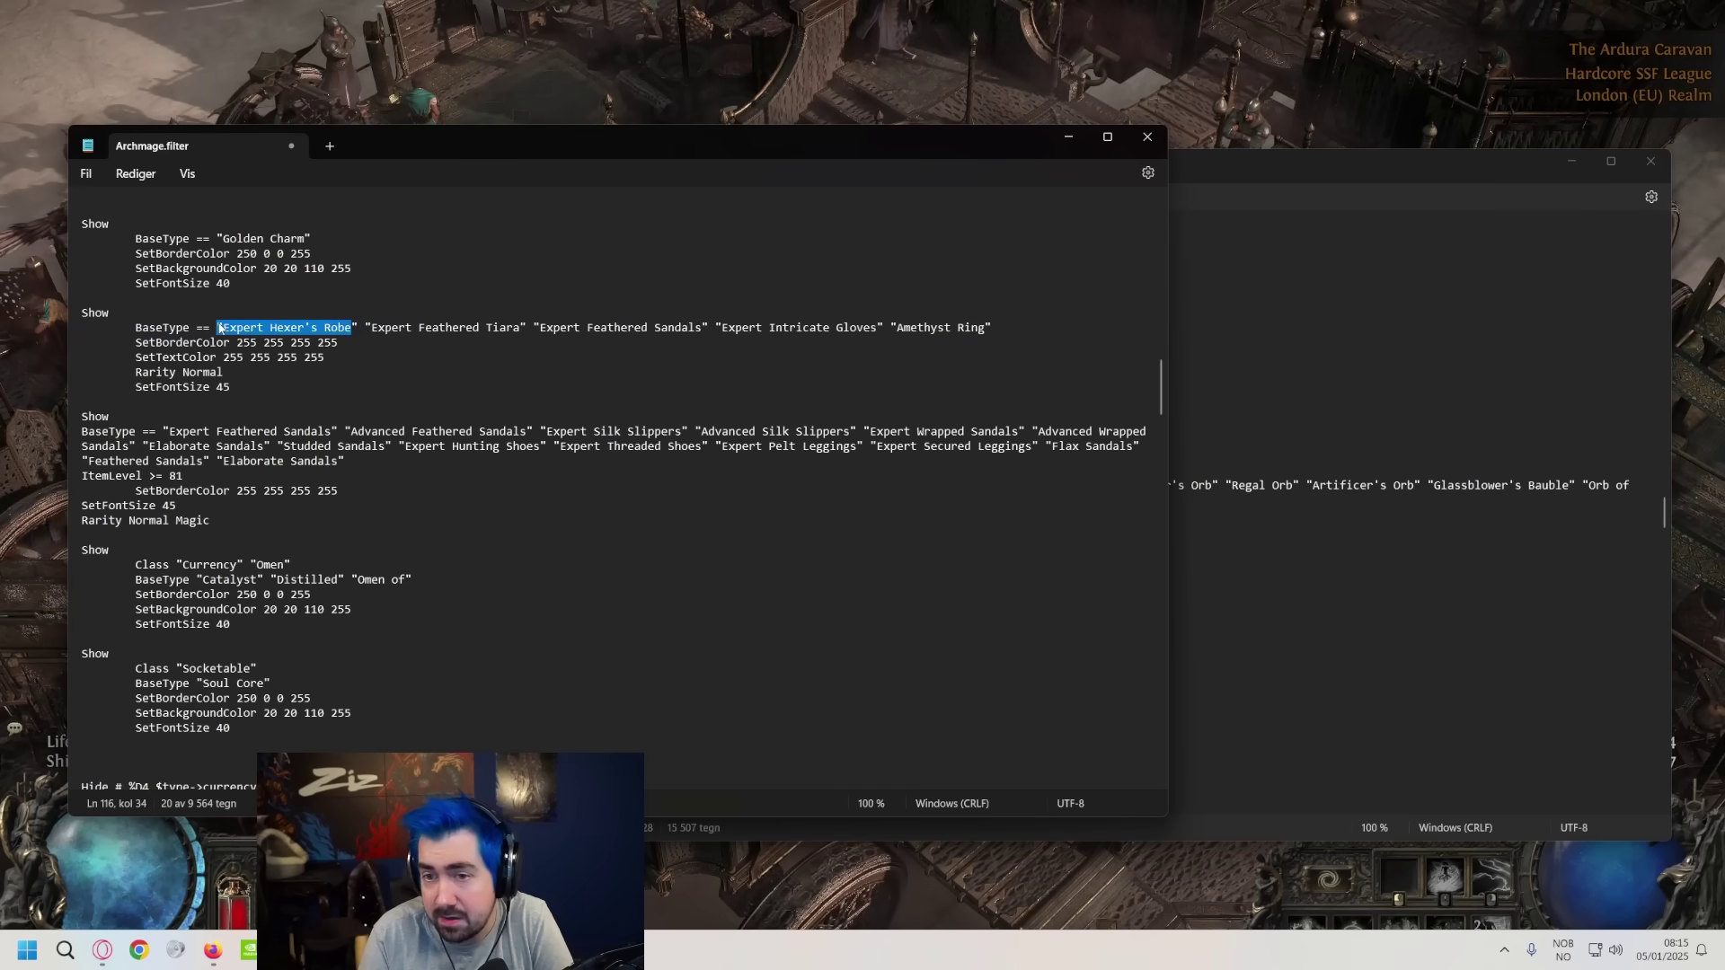
left_click(358, 328)
left_click_drag(300, 380, 90, 321)
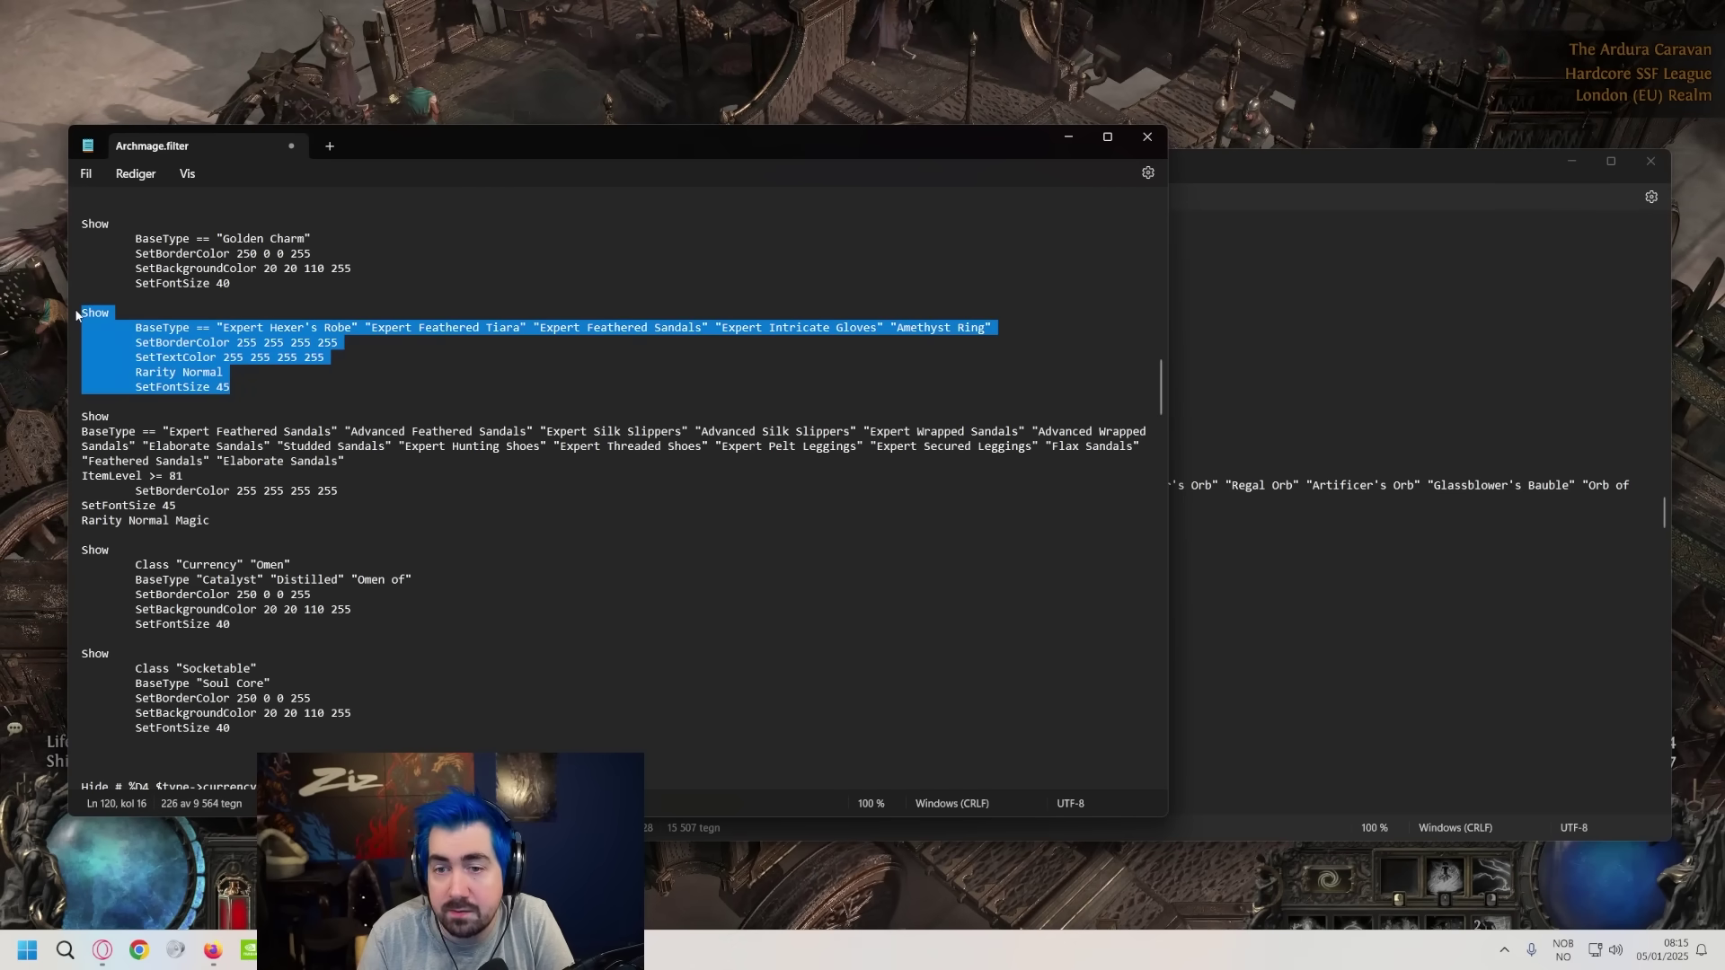
left_click(249, 390)
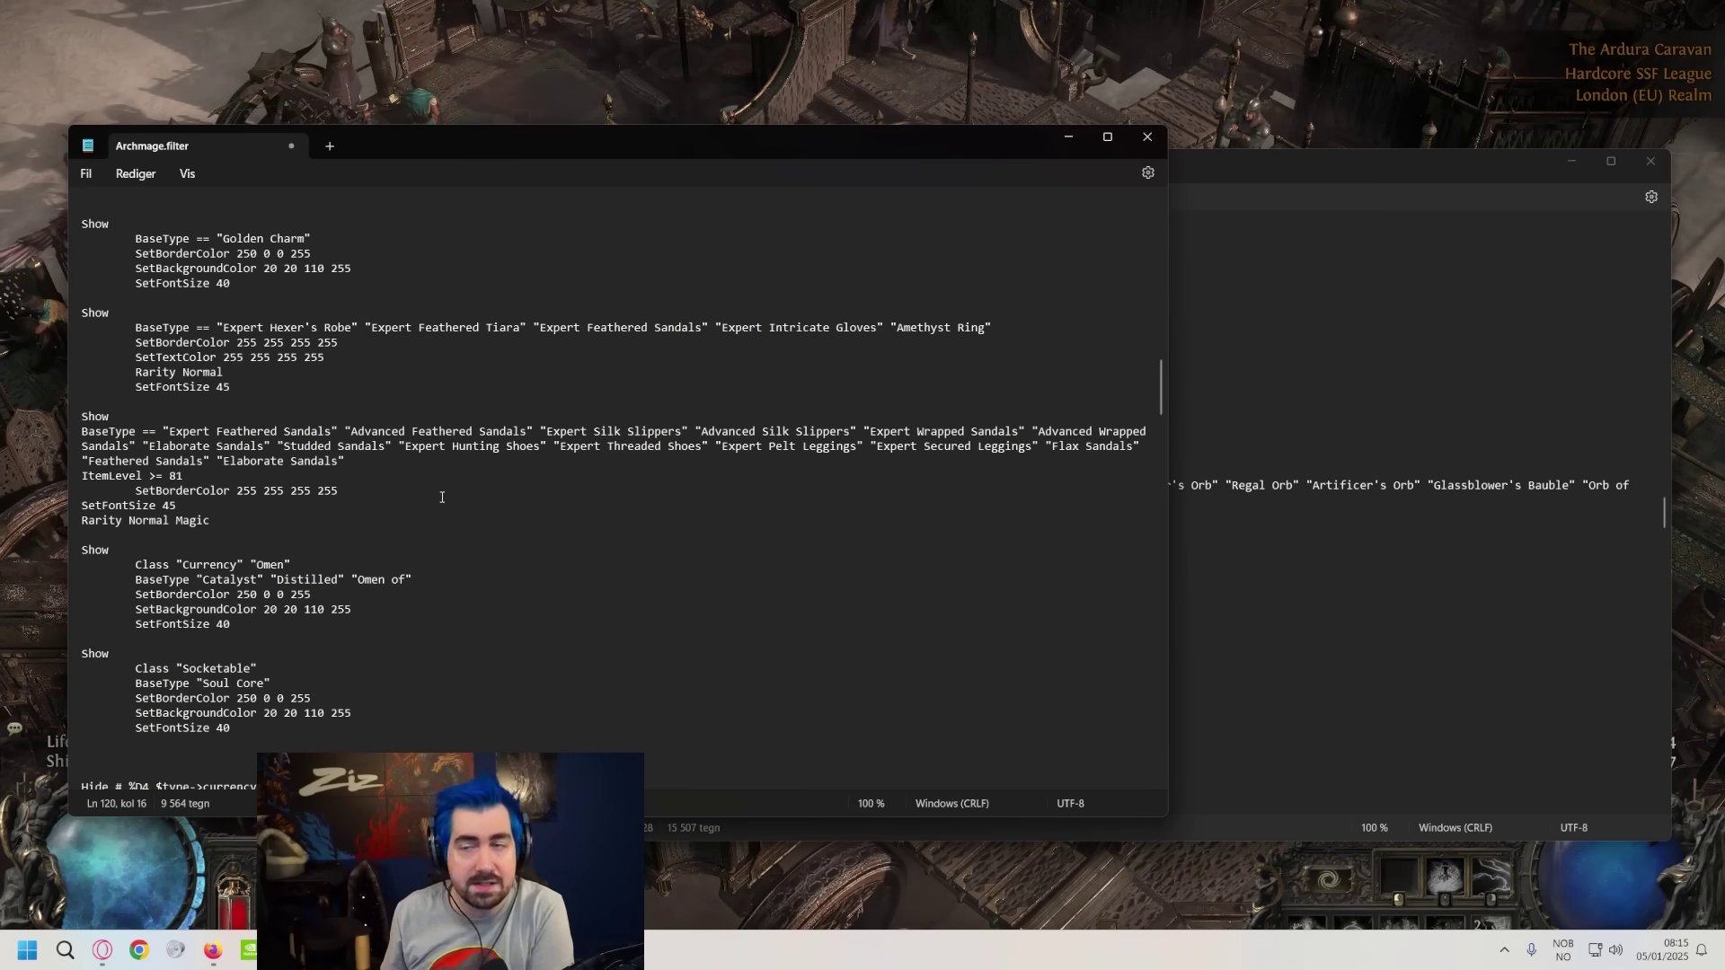
key("alt+Tab")
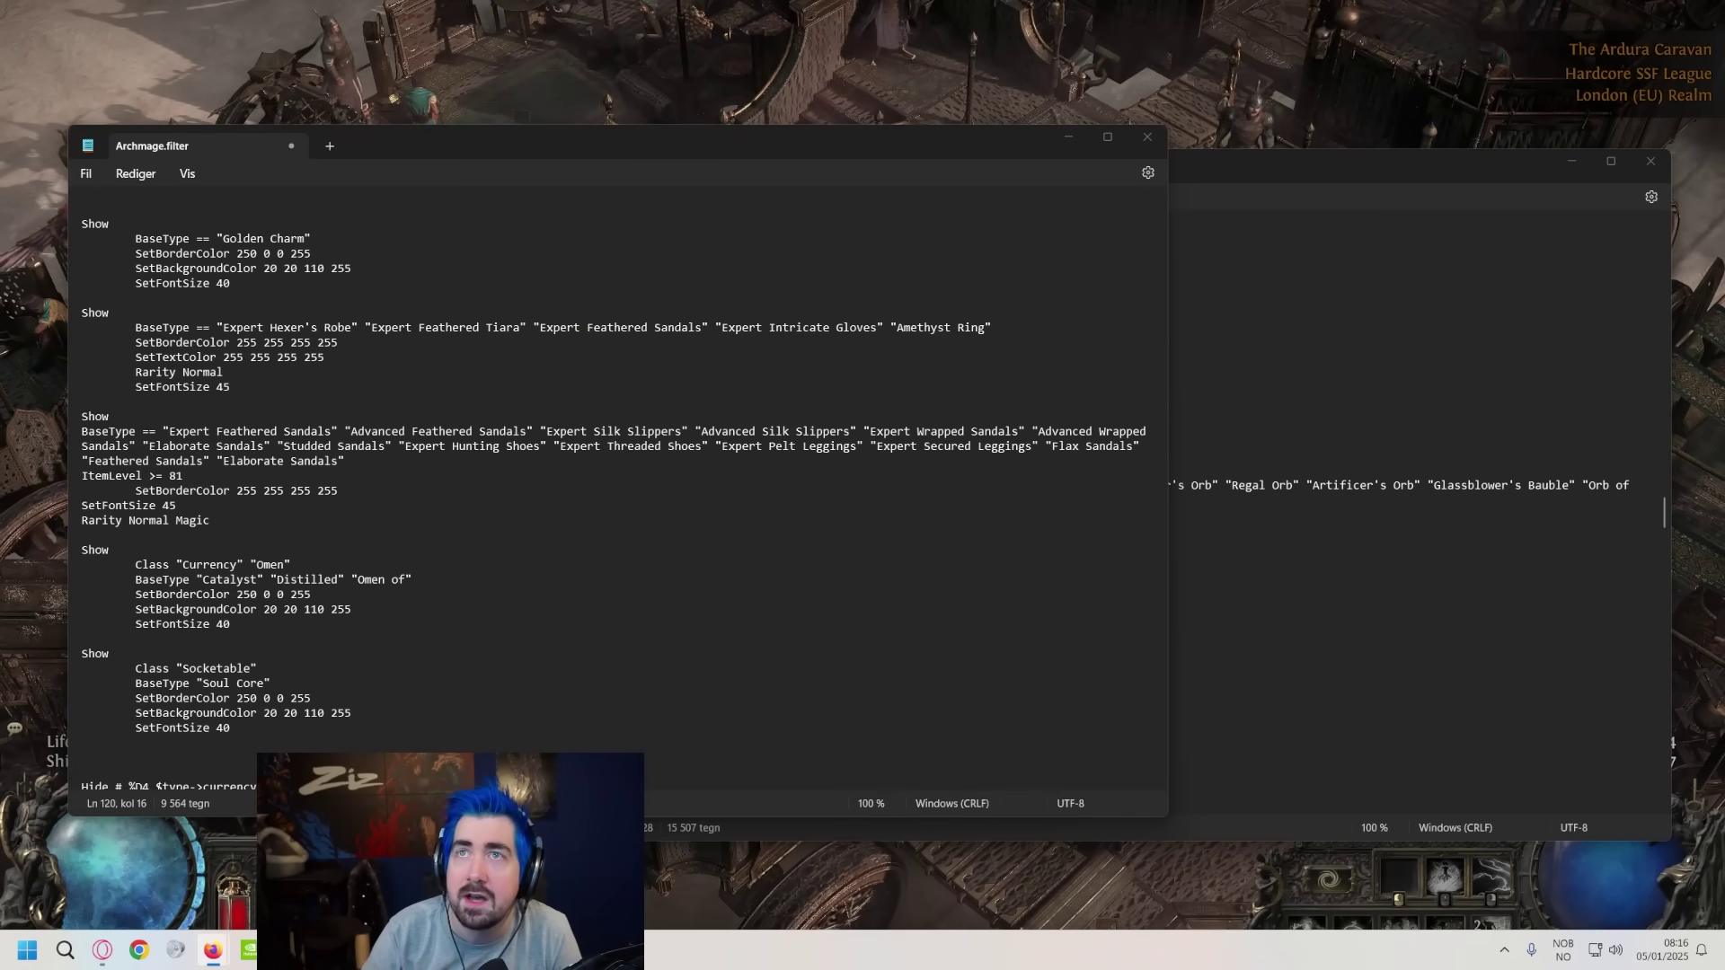
key("alt+Tab")
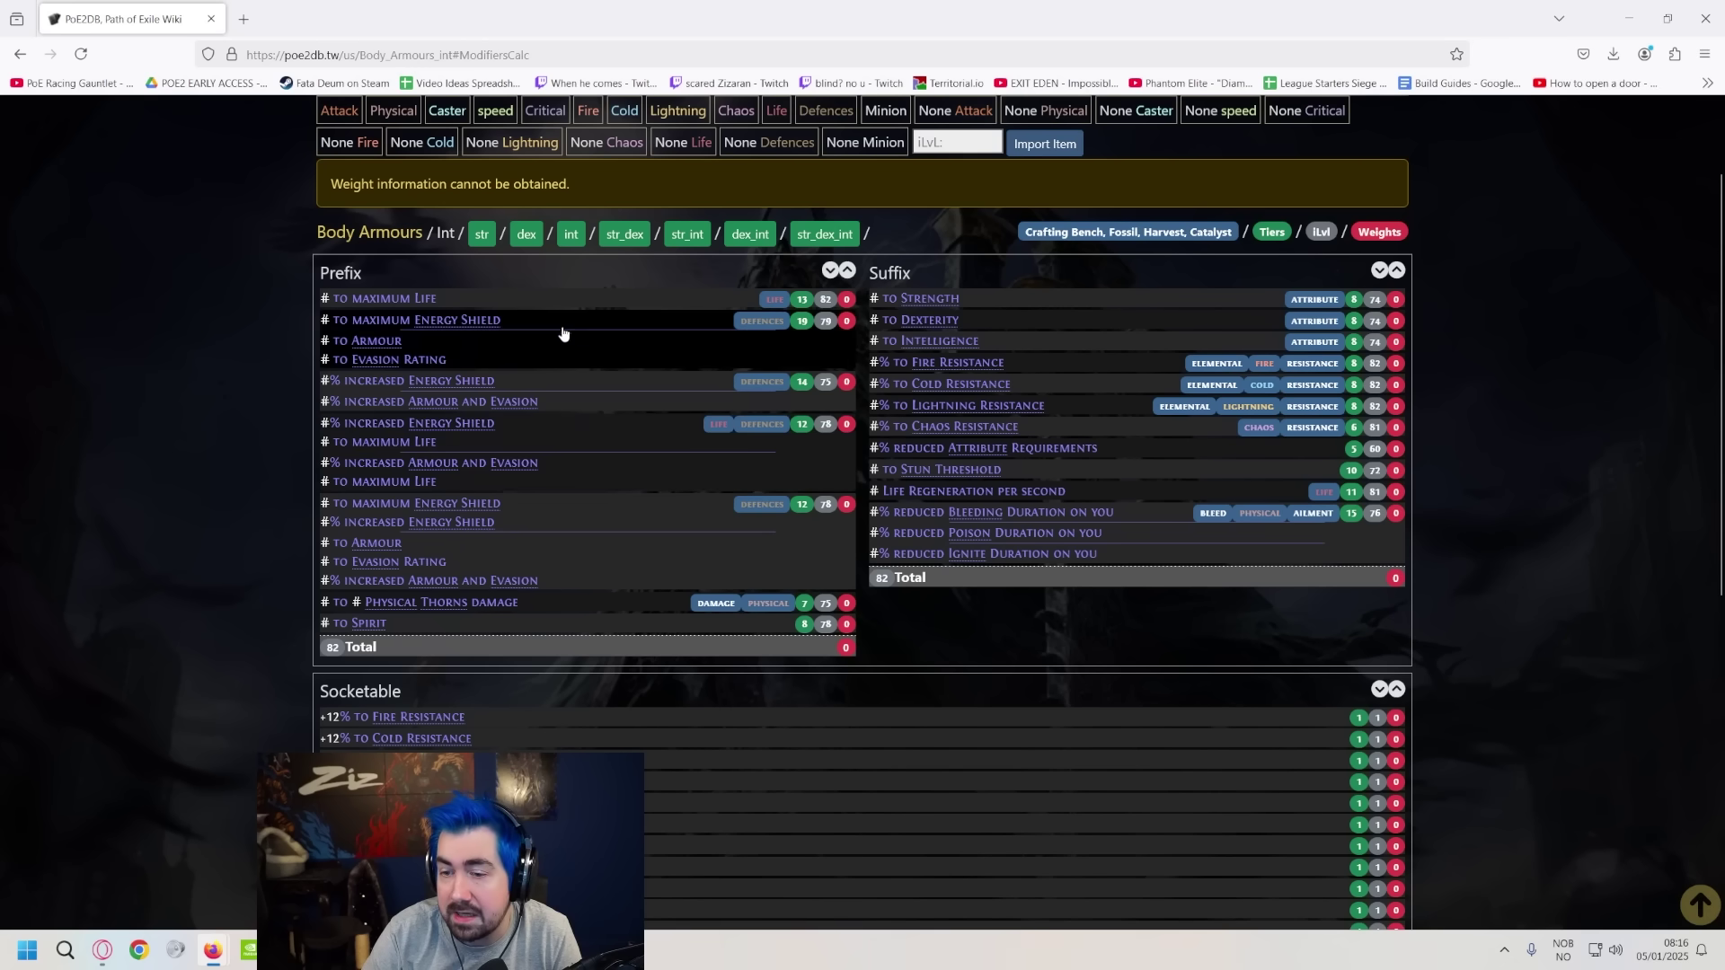
- Check the 'to Spirit' tiers (top Queen's, +(57–61) at level 78), close them, return to Notepad
left_click(590, 625)
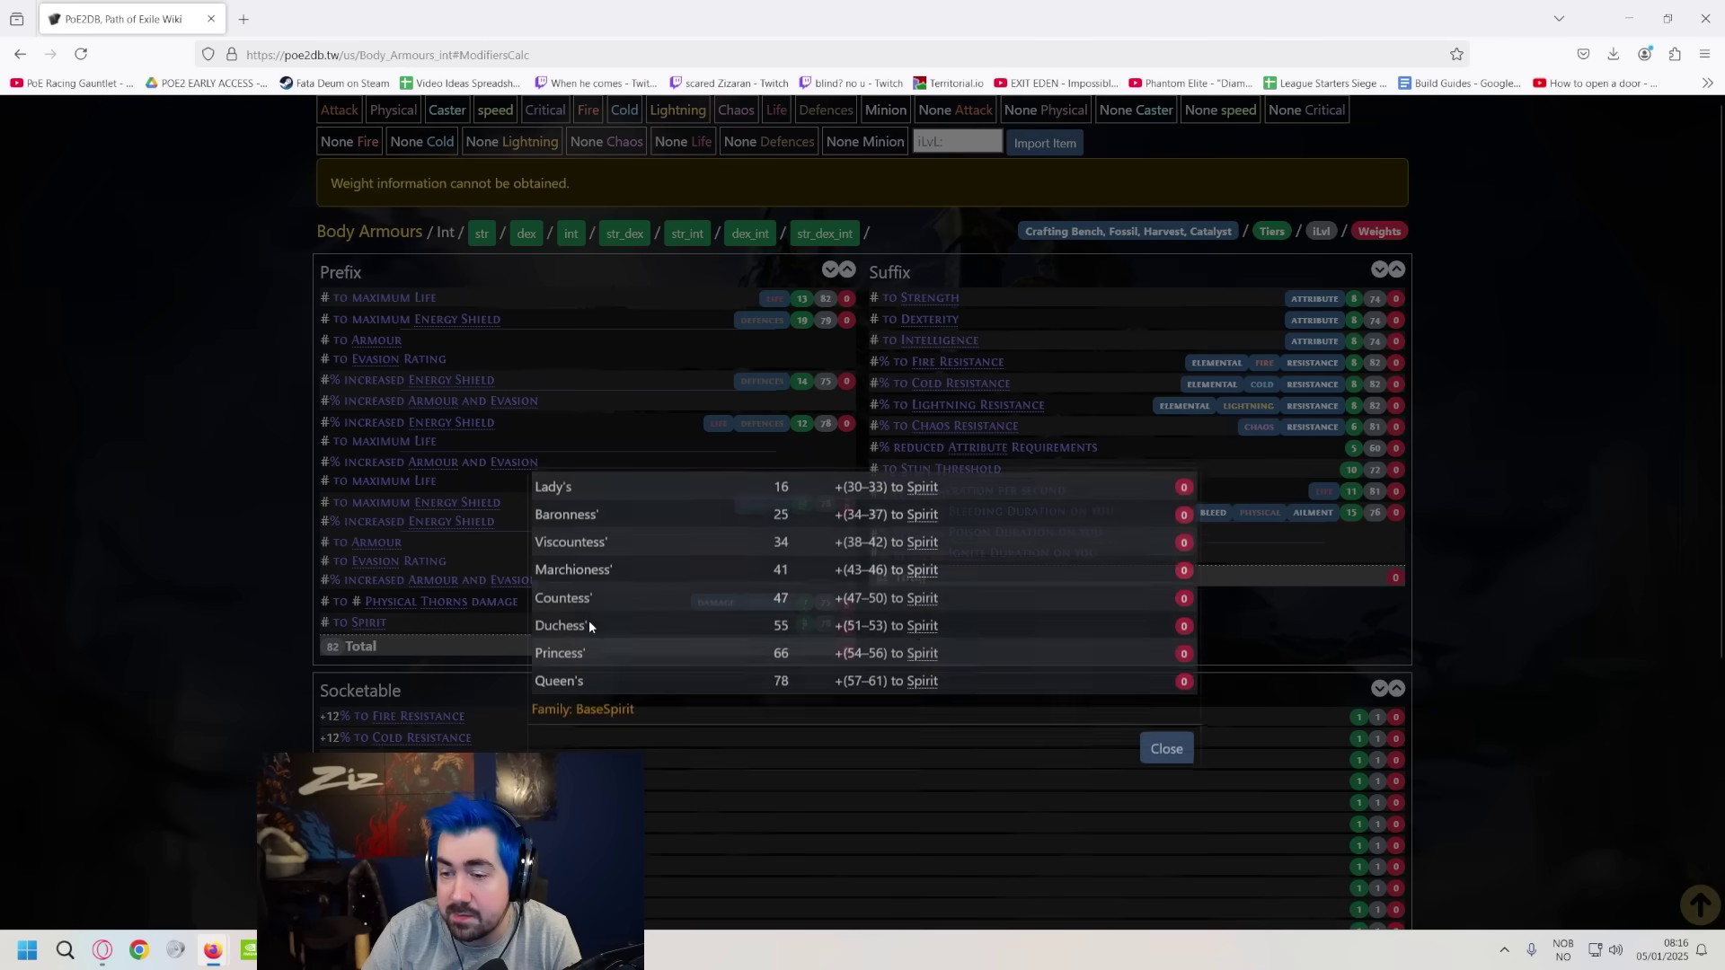
left_click(283, 491)
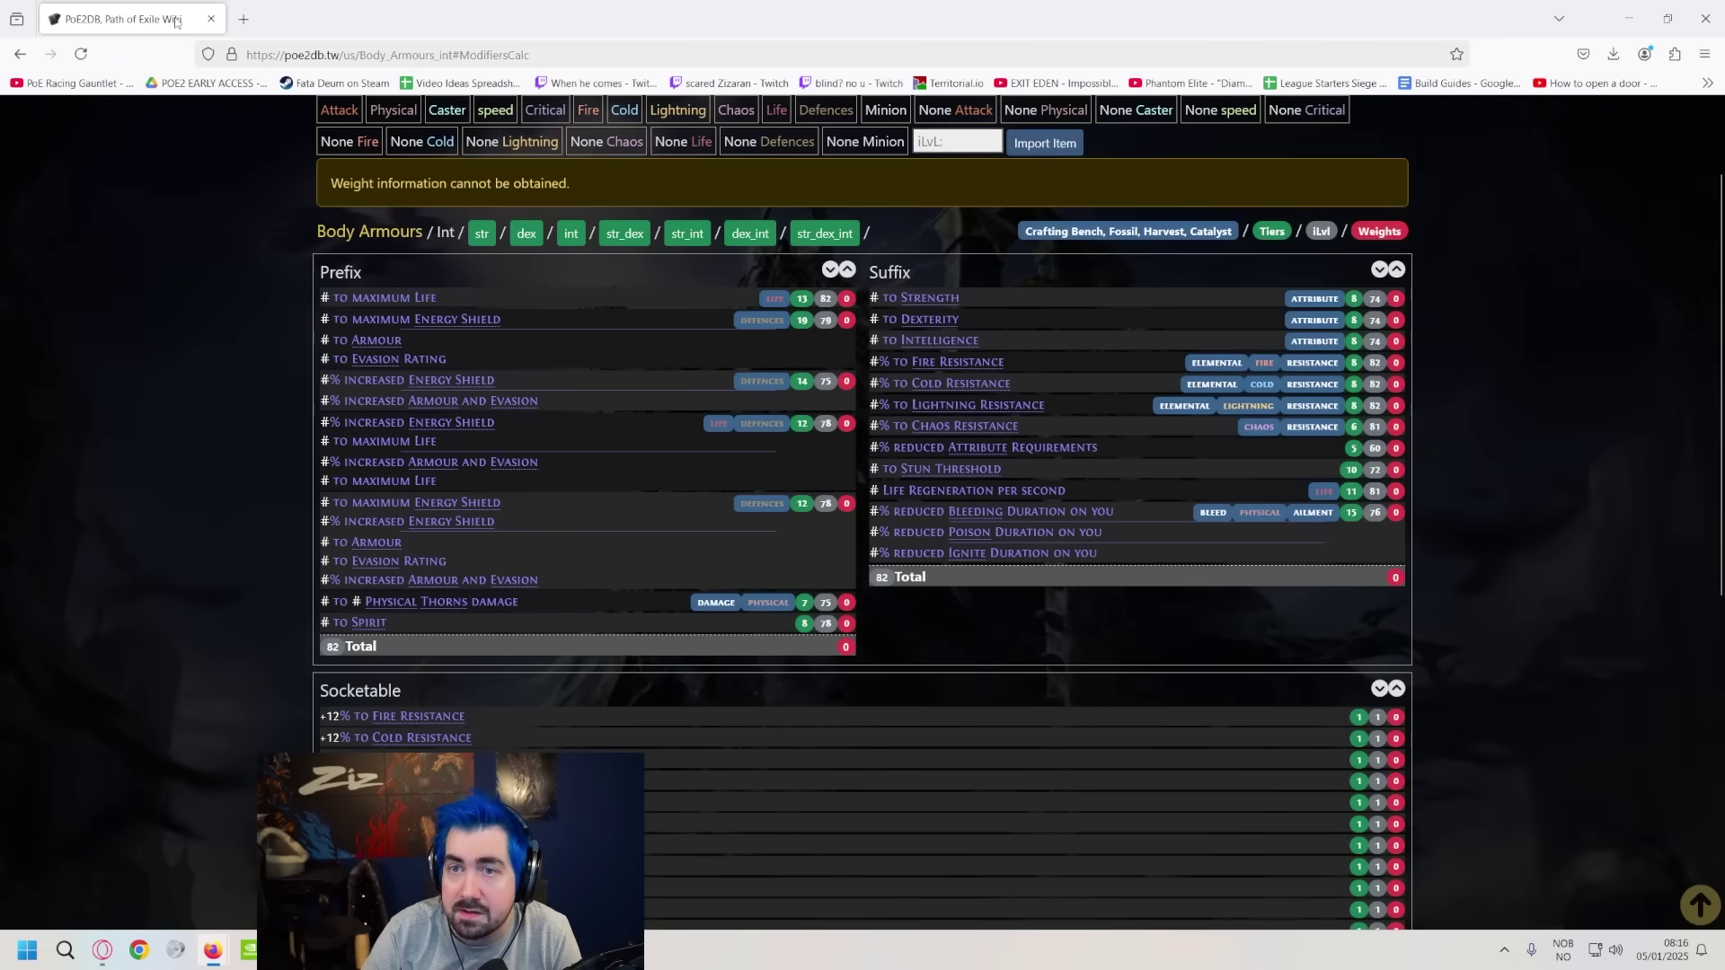
key("alt+Tab")
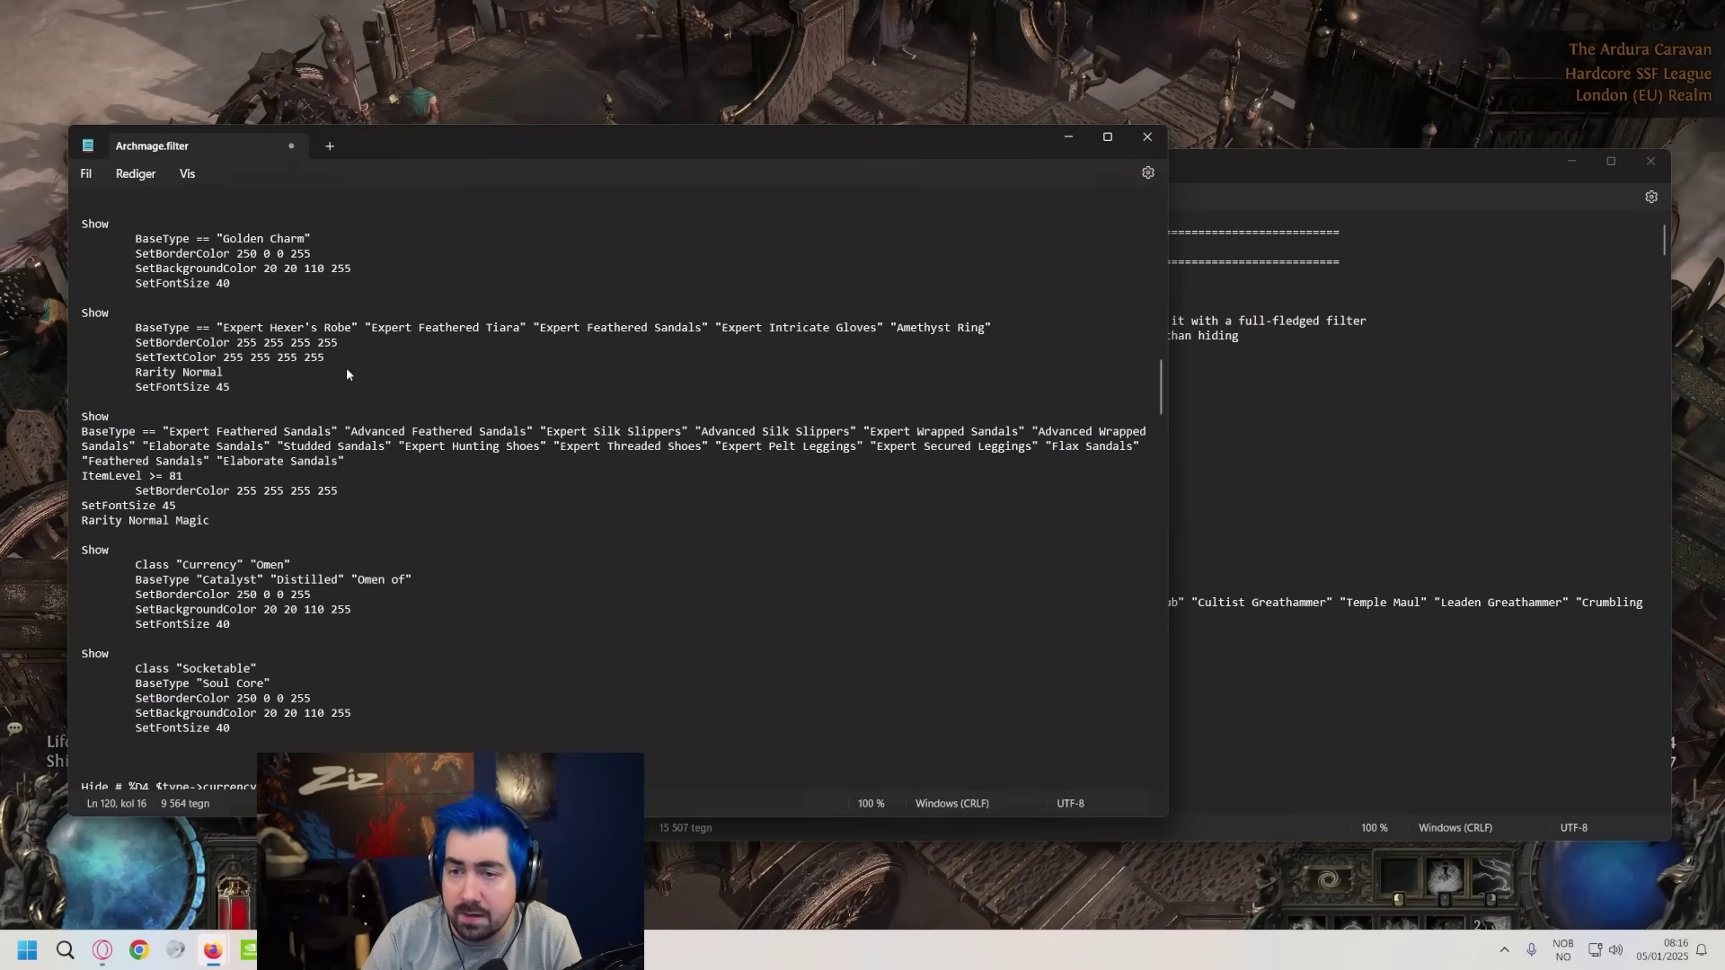
left_click_drag(232, 387, 82, 311)
left_click(215, 348)
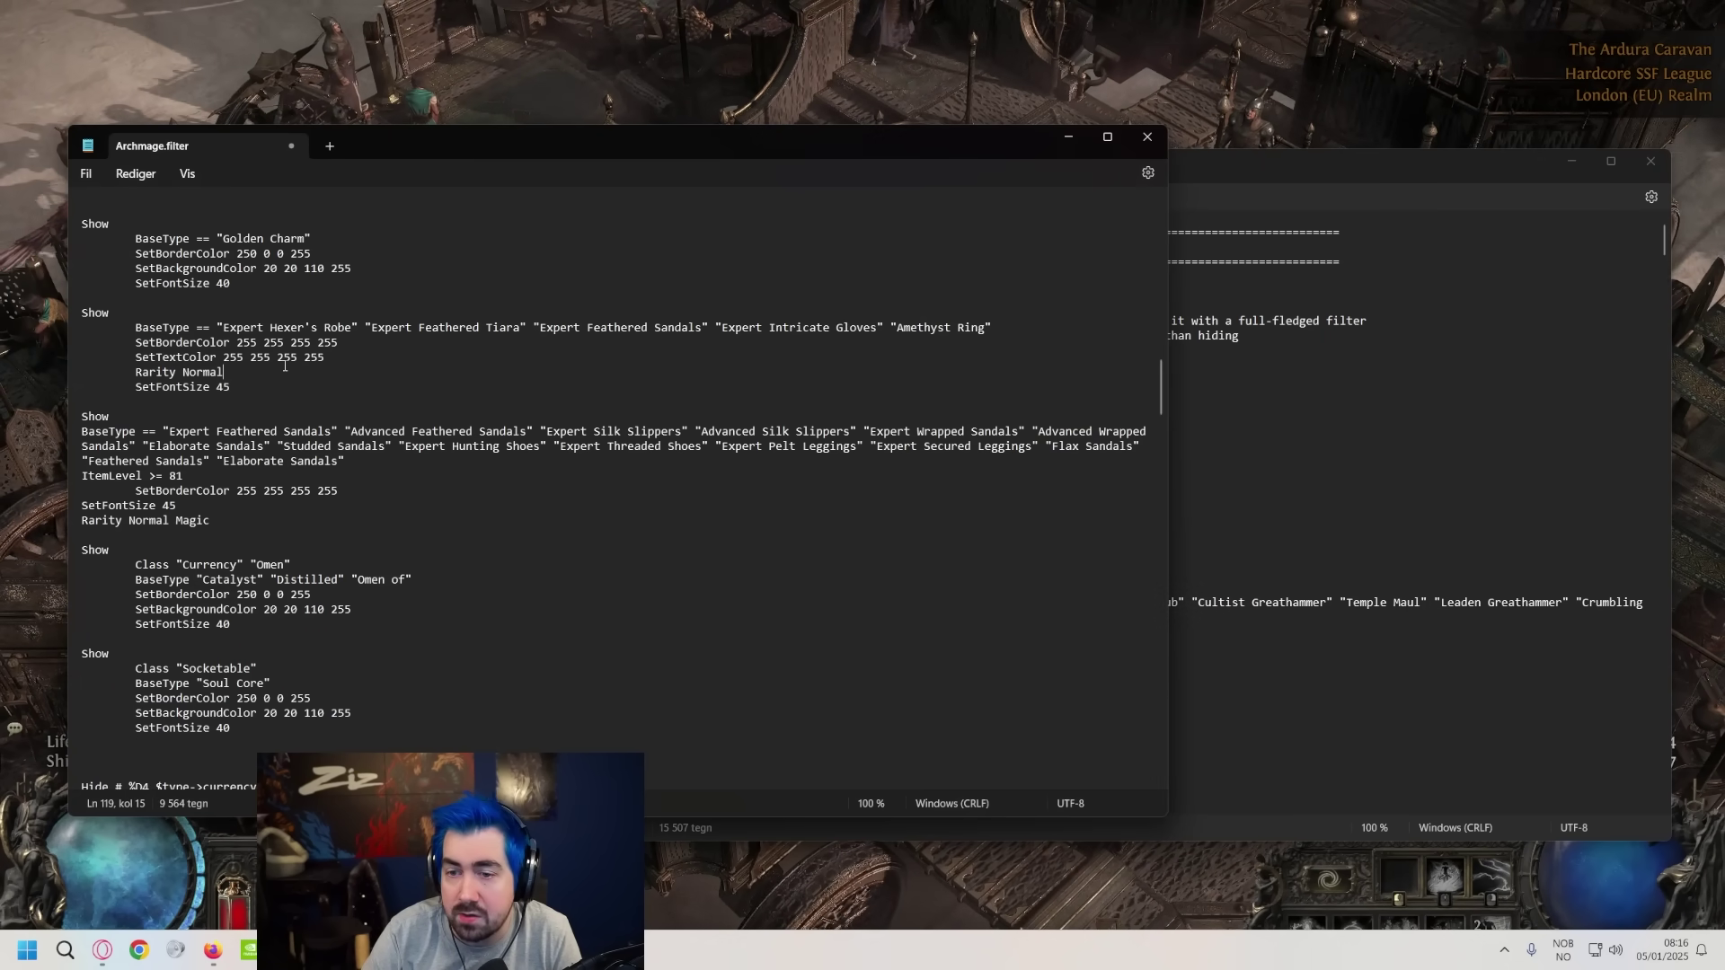
left_click_drag(210, 520, 96, 418)
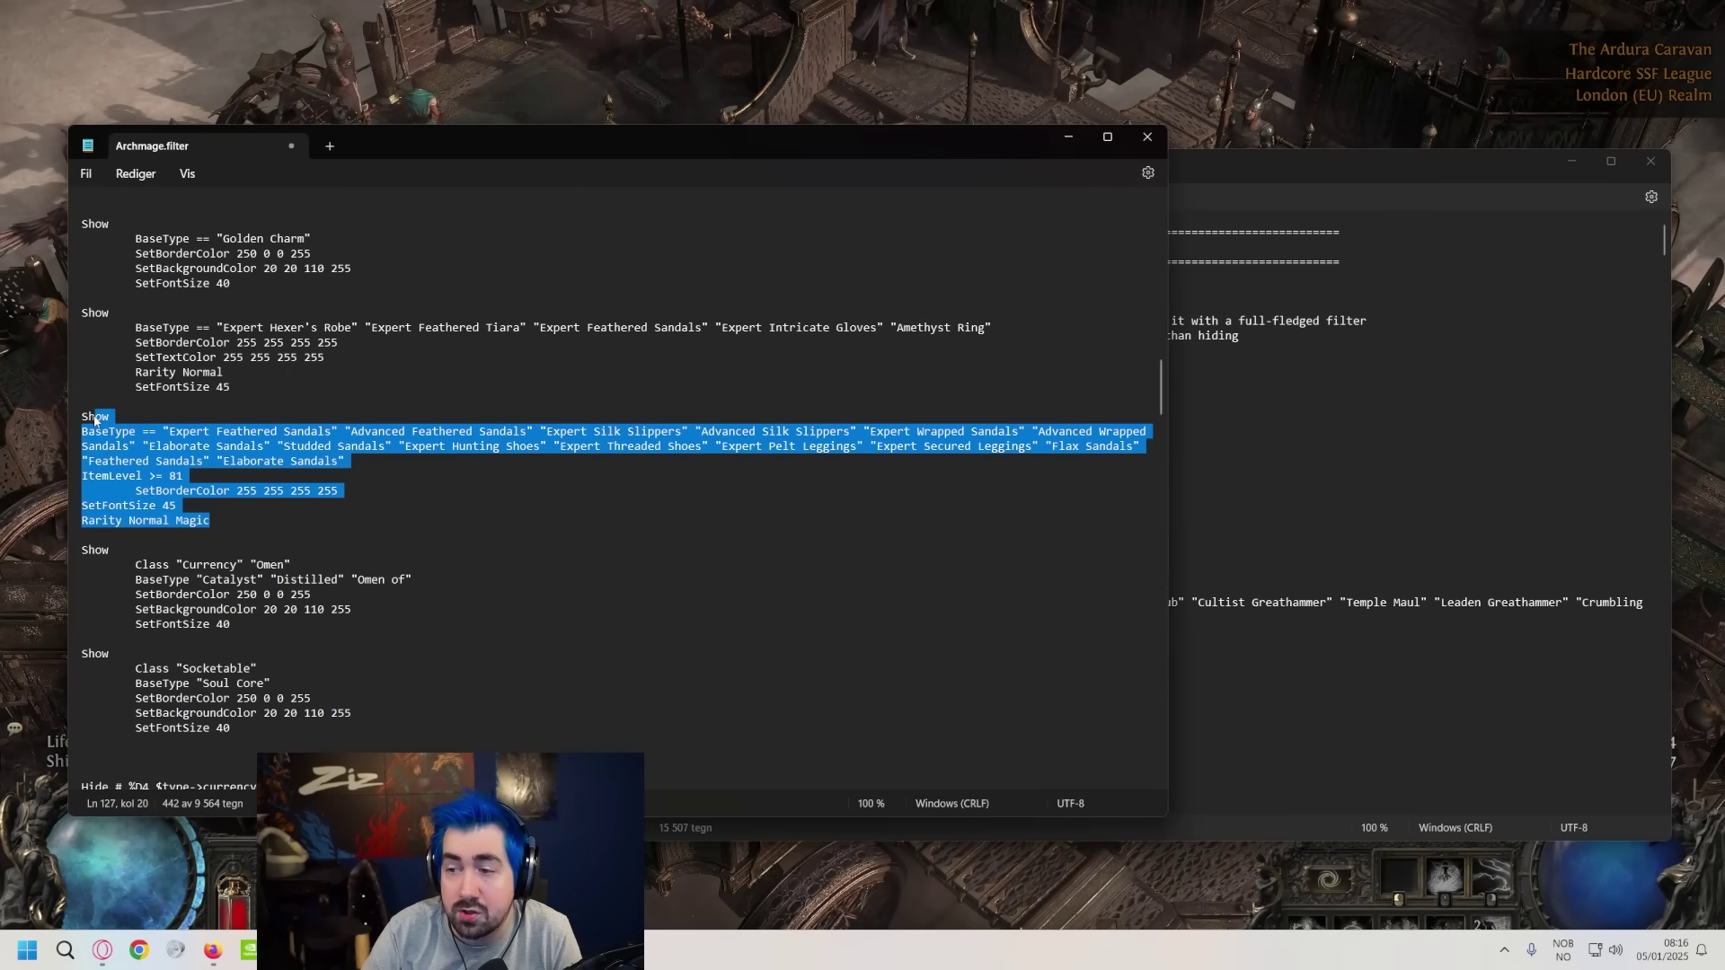
left_click(336, 494)
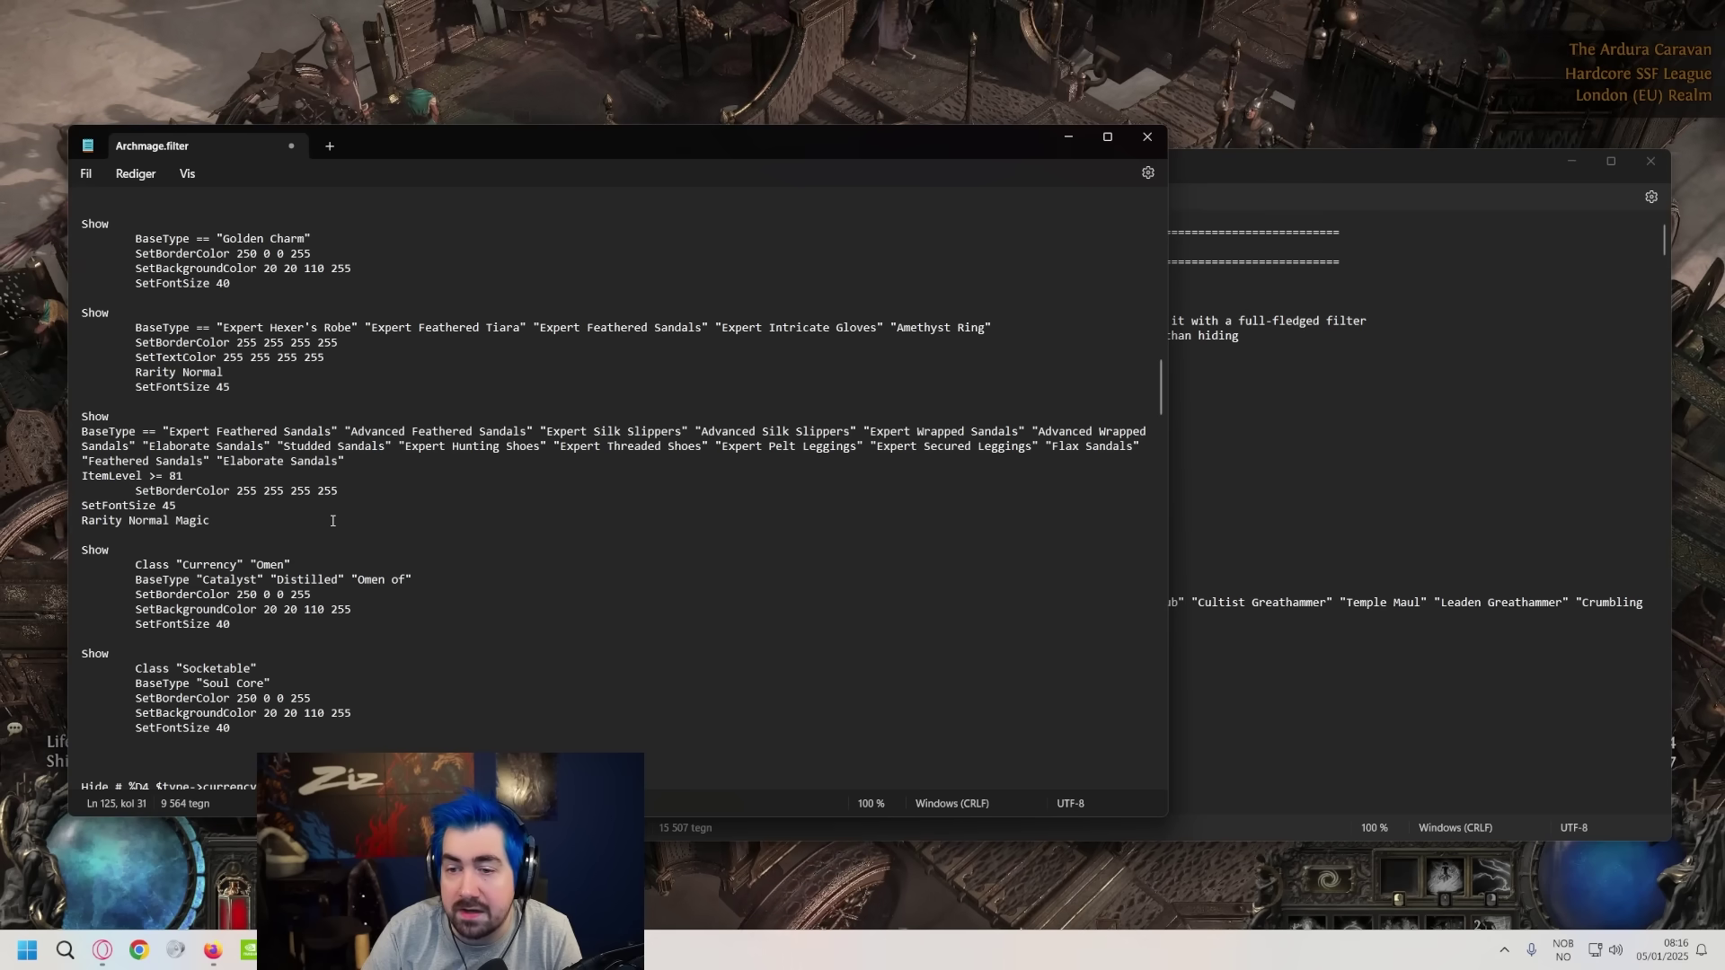
left_click_drag(210, 521, 60, 418)
left_click(290, 461)
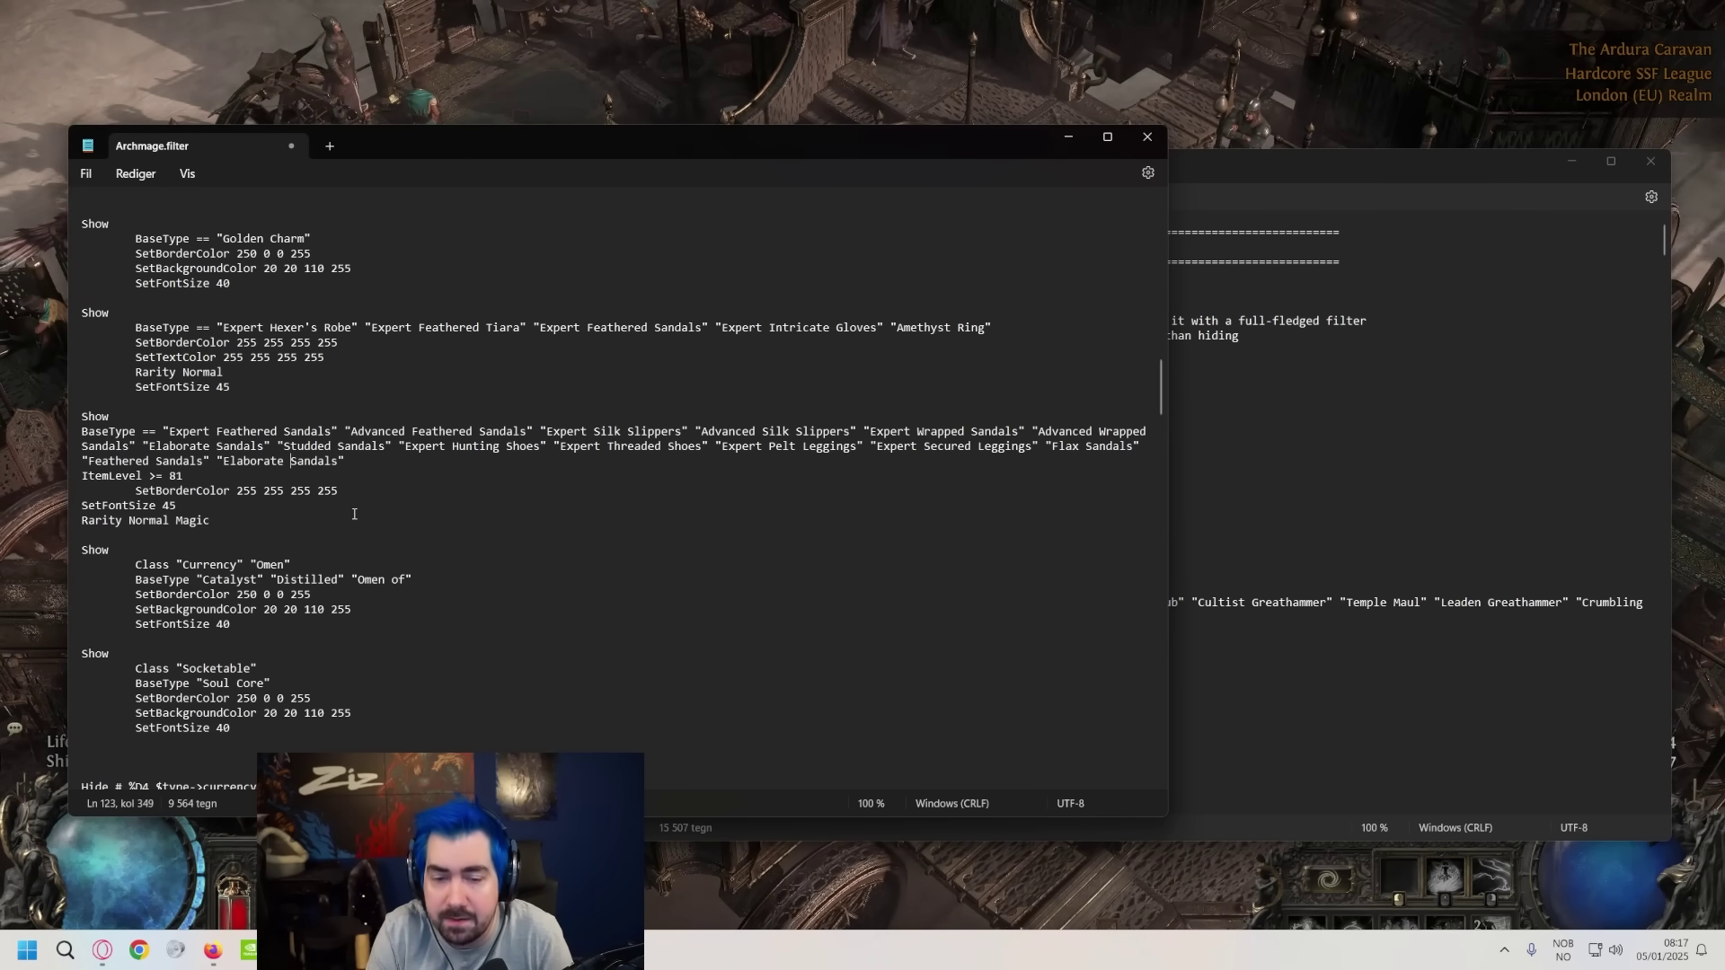
scroll(1080, 543, "up", 10)
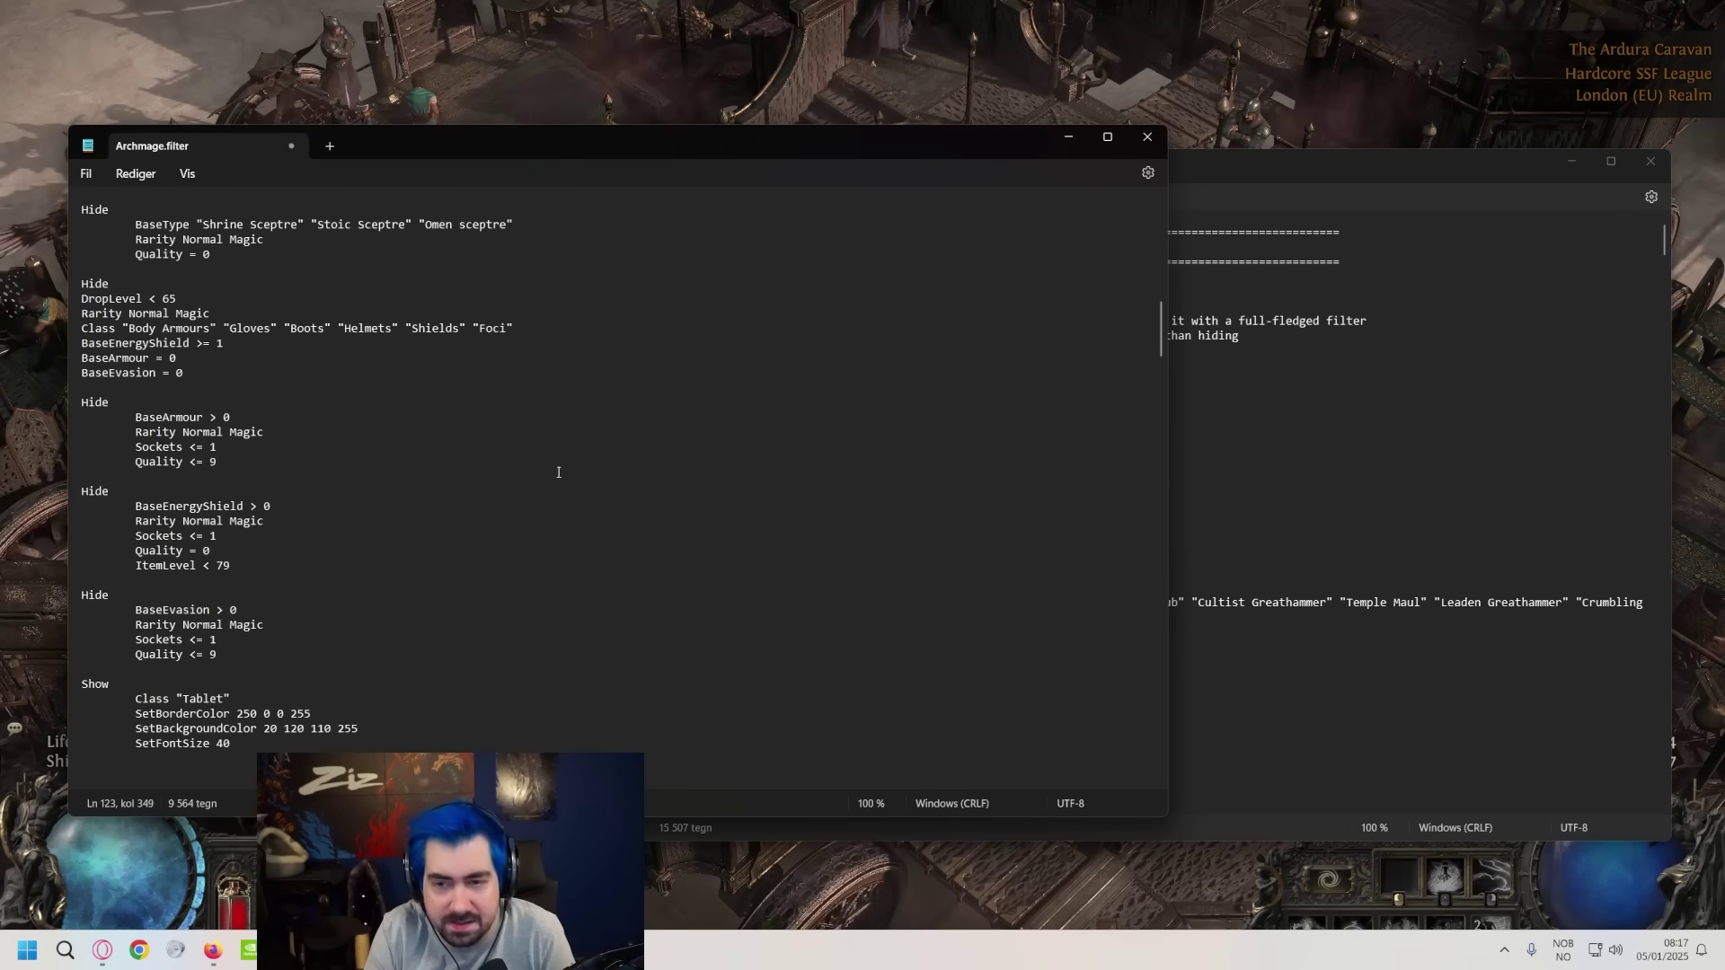
scroll(289, 611, "down", 2)
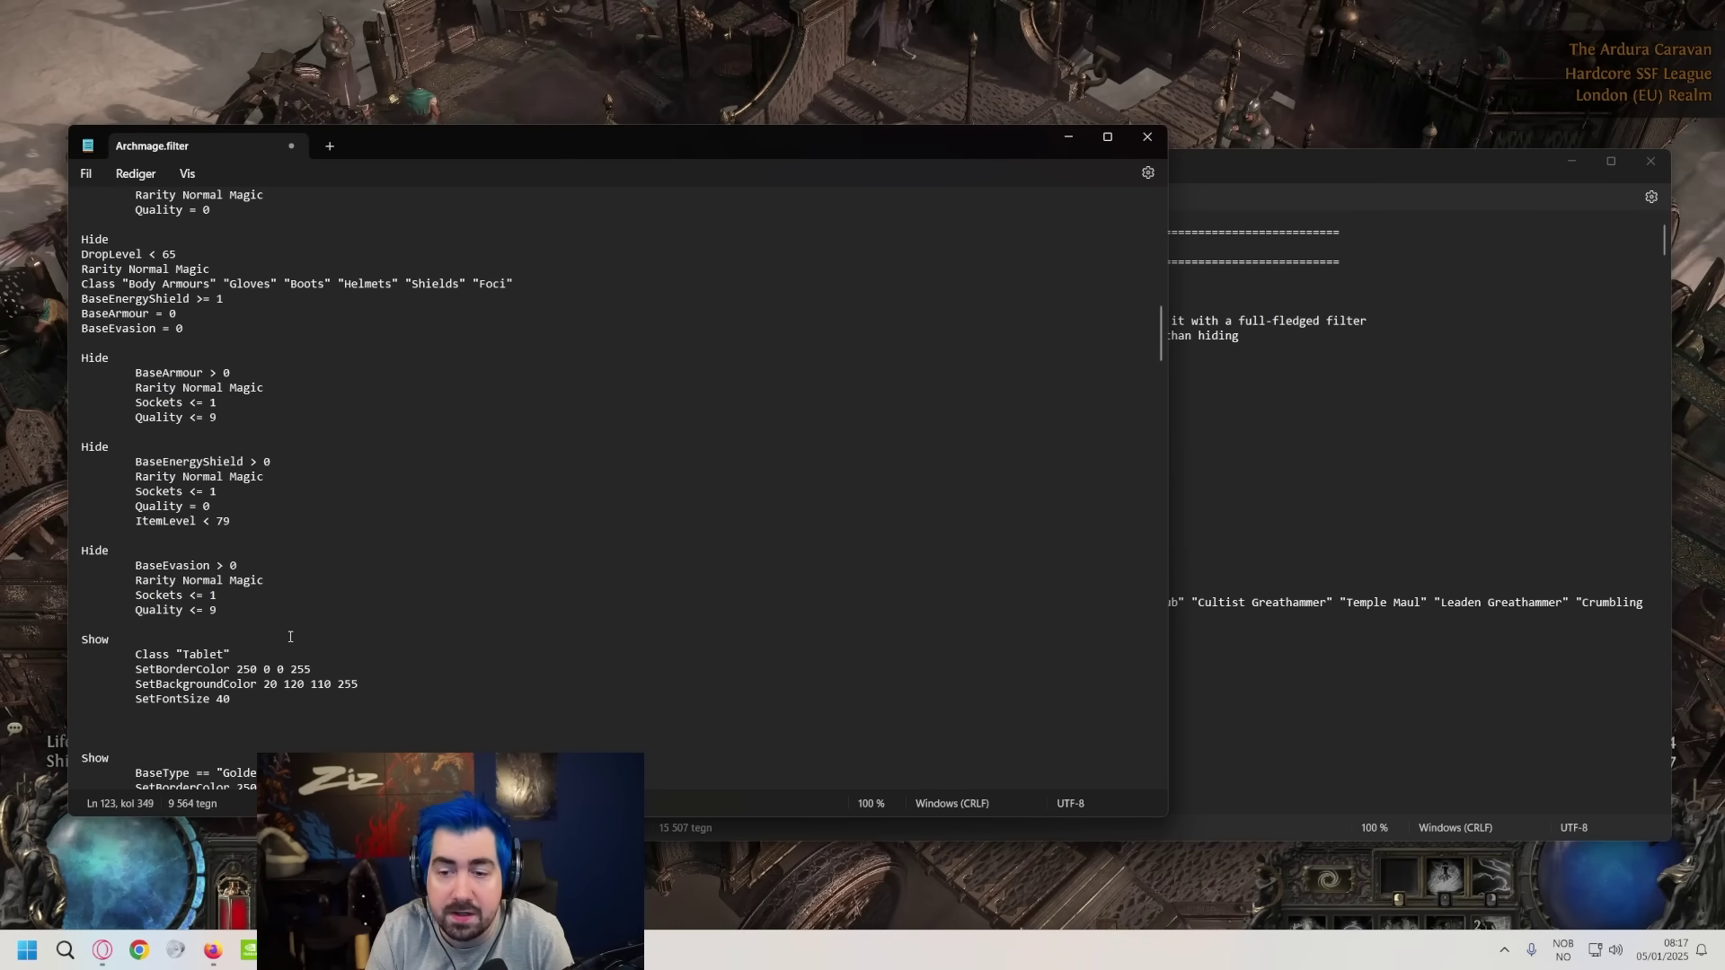
scroll(289, 566, "down", 1)
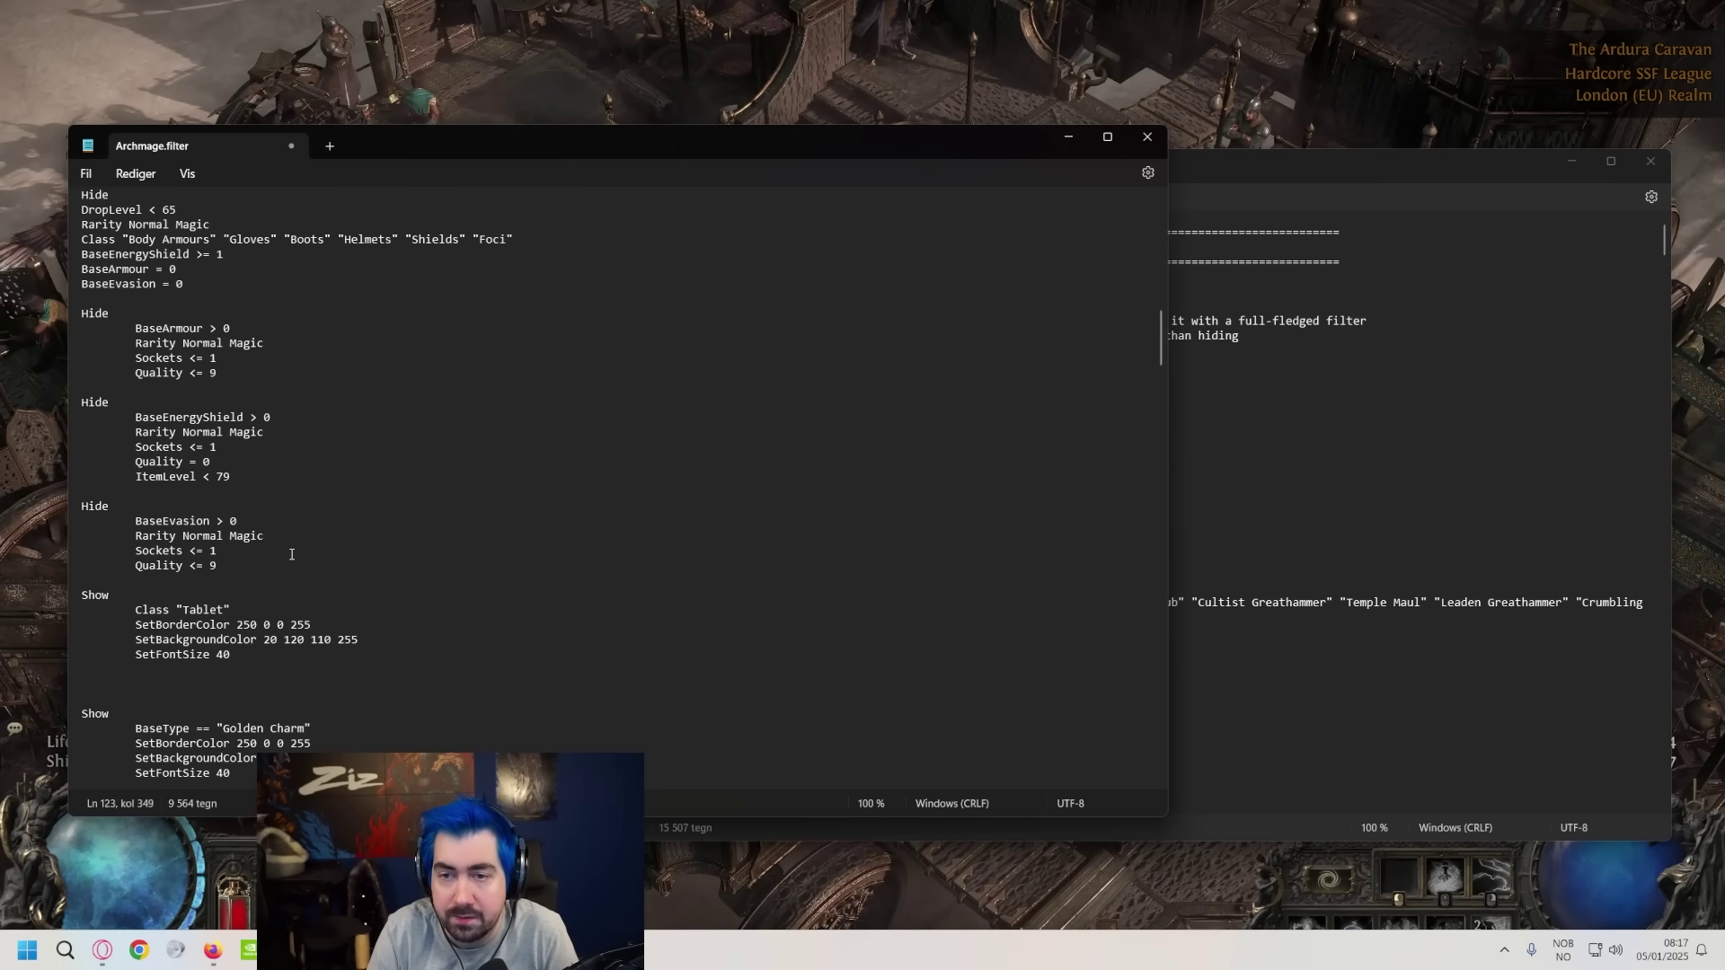
left_click_drag(188, 373, 217, 373)
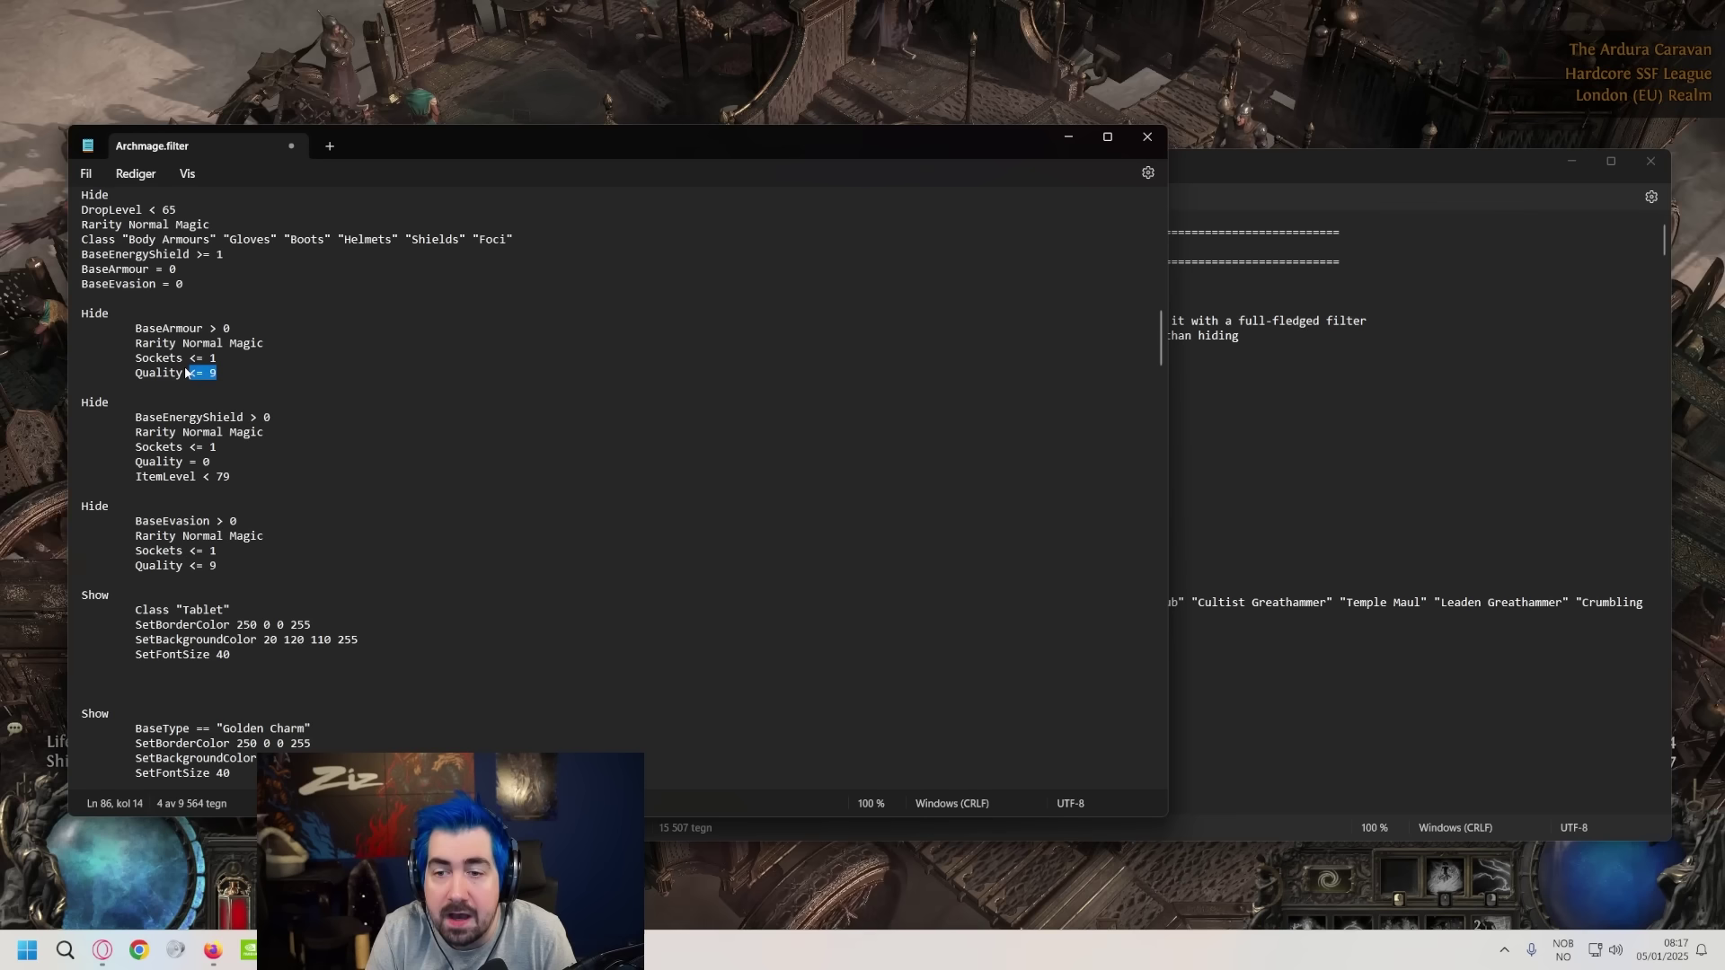
left_click_drag(90, 493, 84, 406)
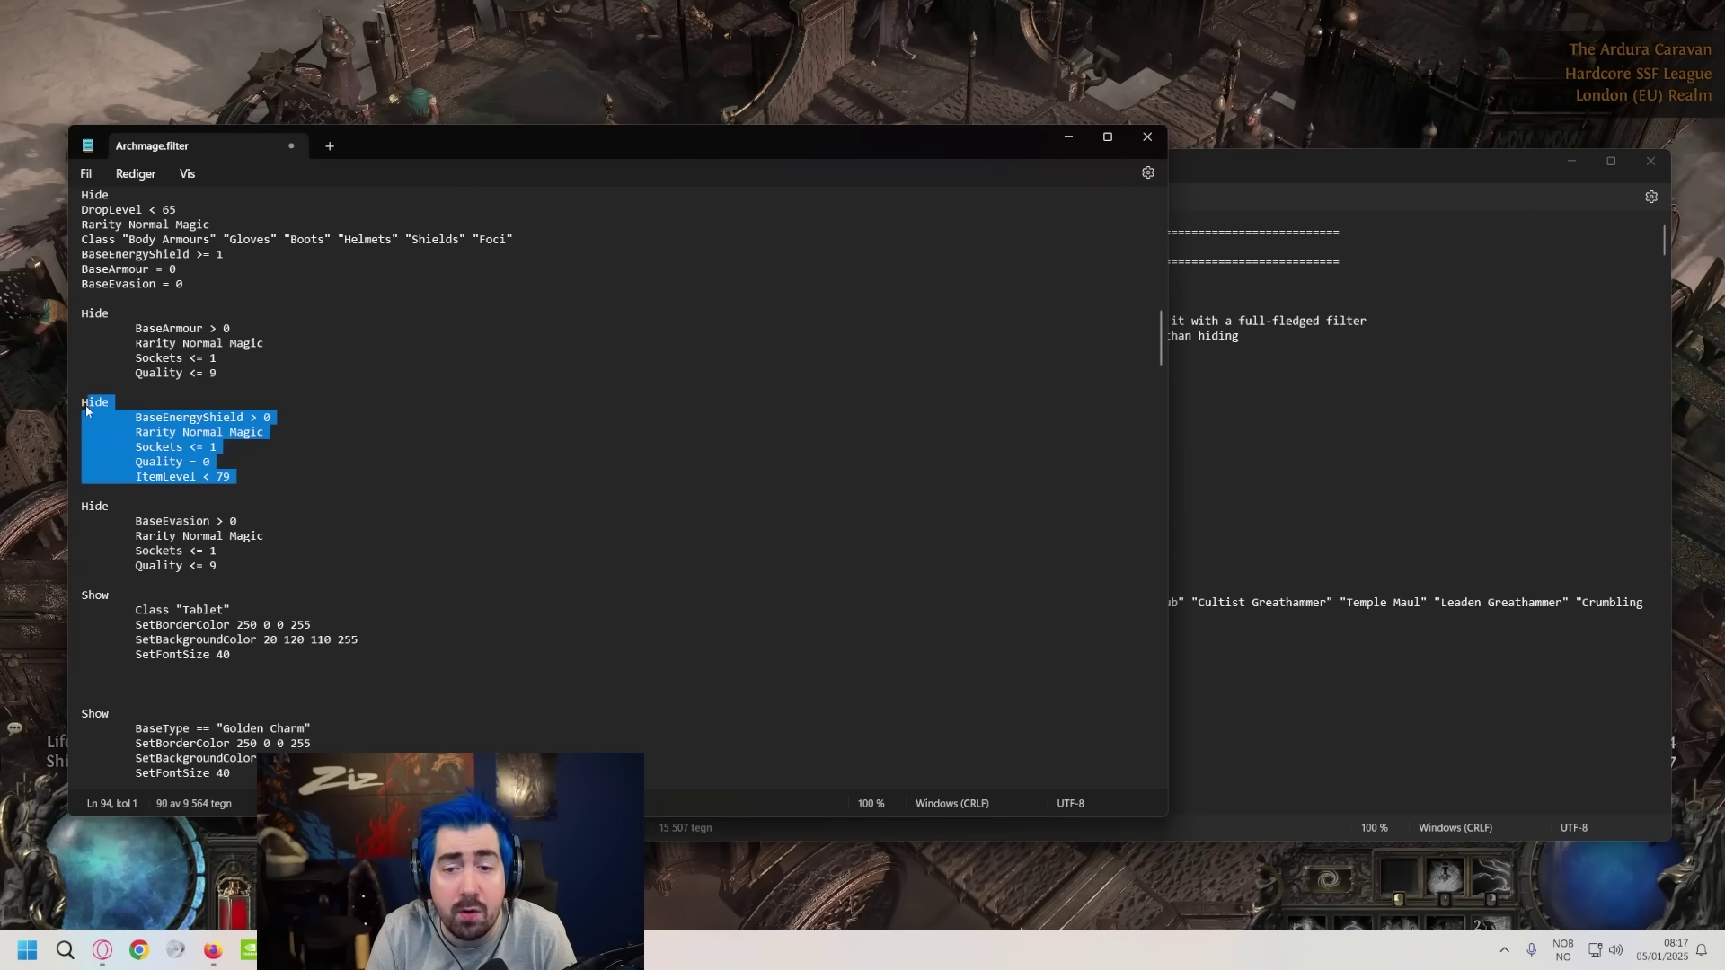
left_click(158, 432)
double_click(157, 432)
left_click(191, 433)
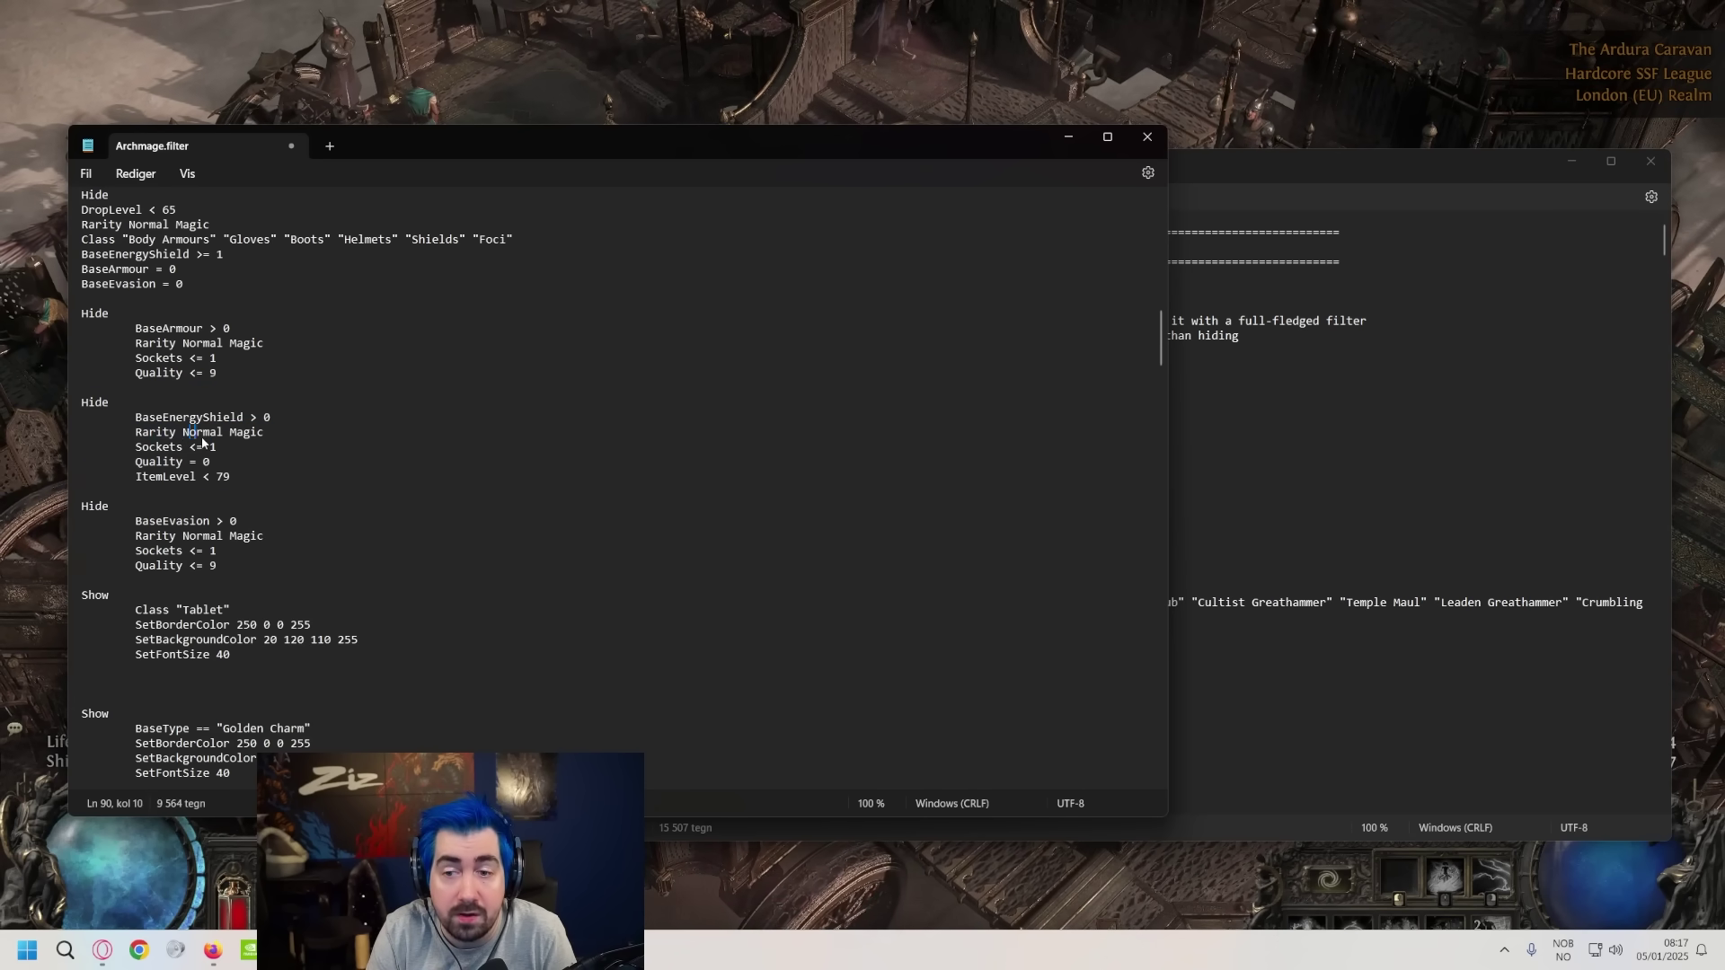
left_click_drag(201, 436, 278, 437)
left_click(278, 436)
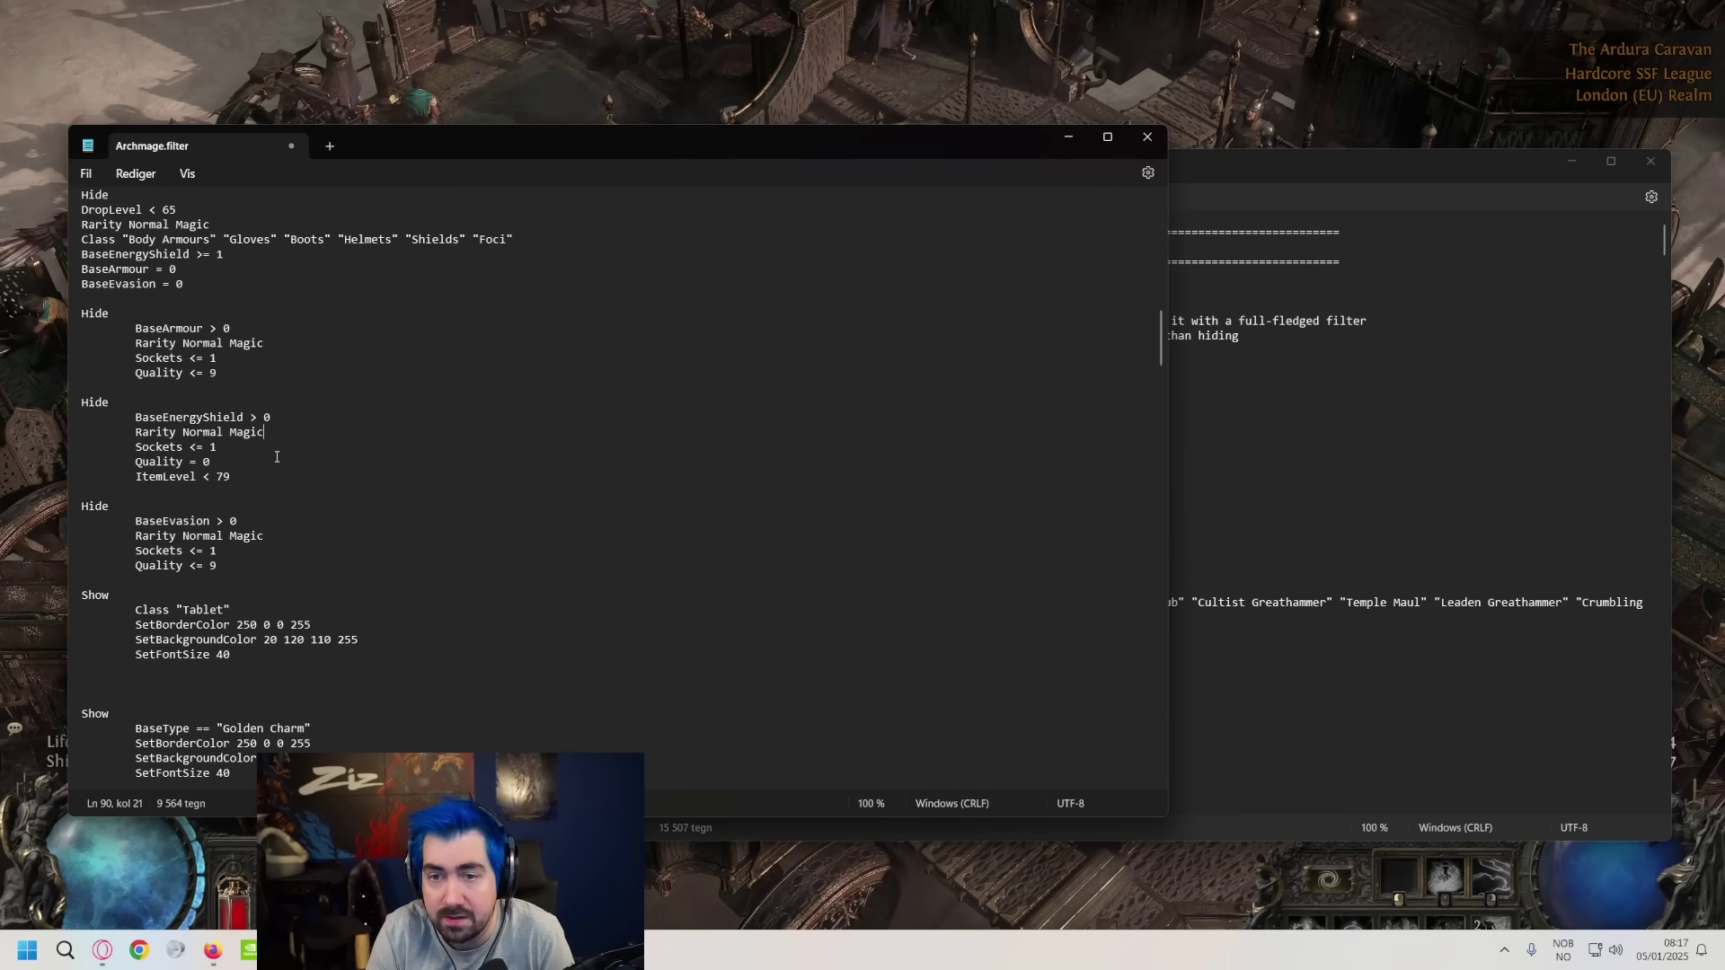
left_click_drag(141, 329, 240, 334)
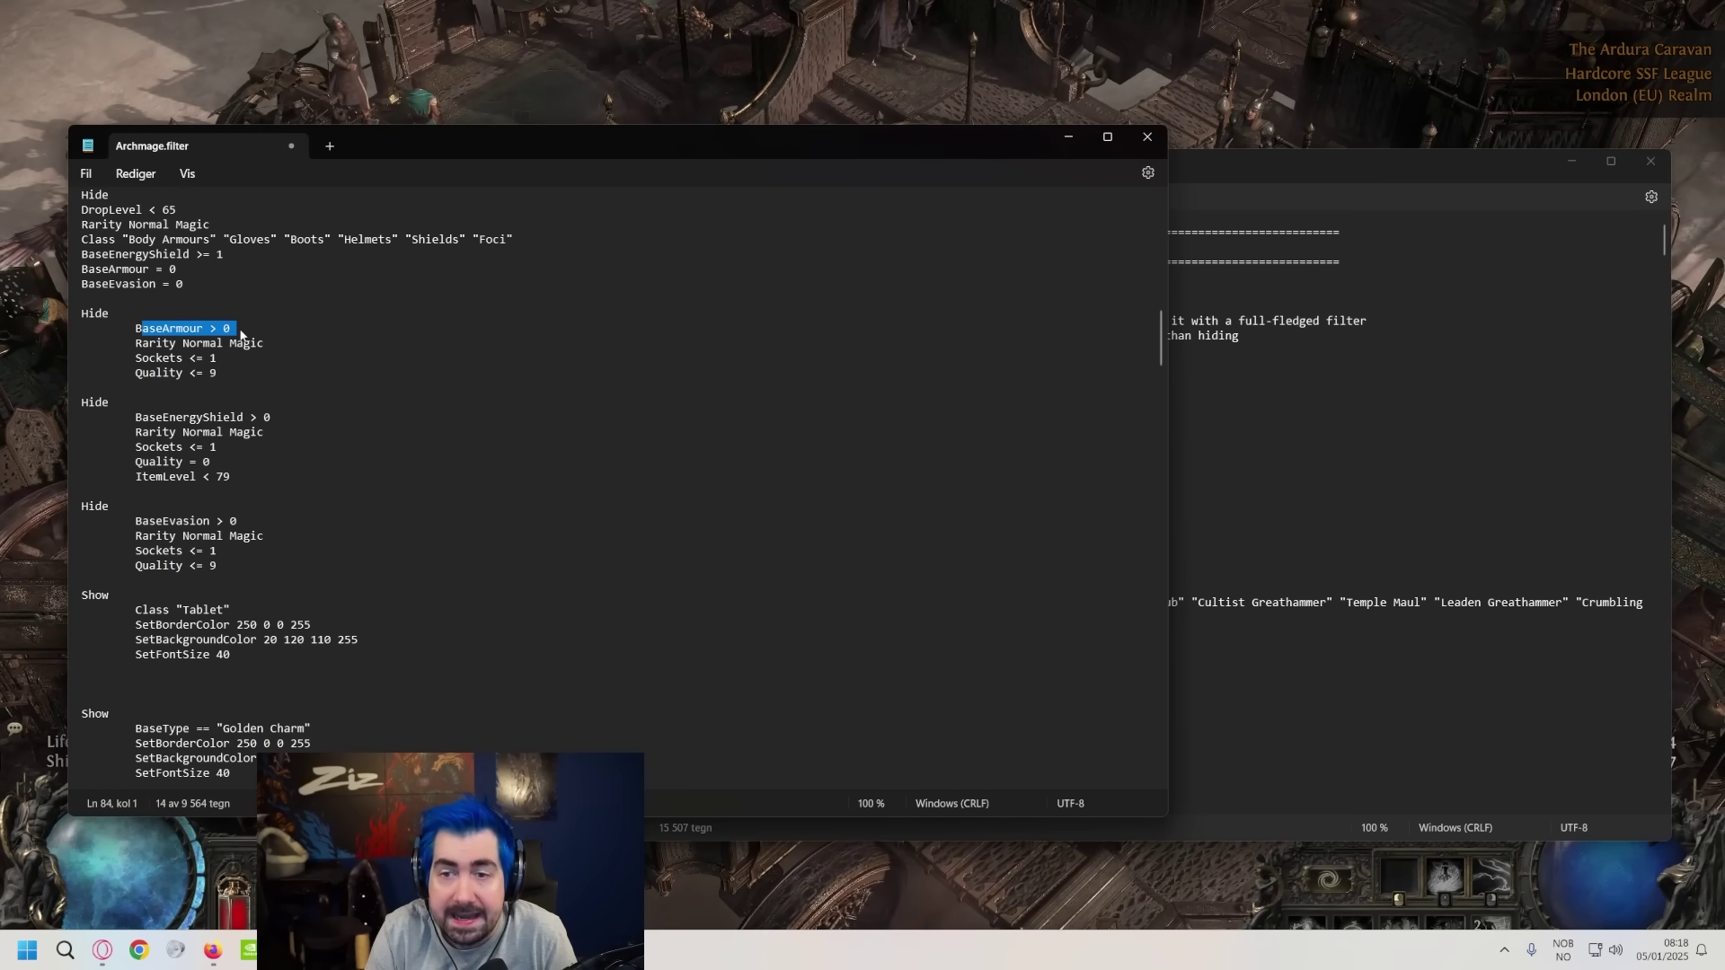
left_click(156, 328)
key("shift+Home")
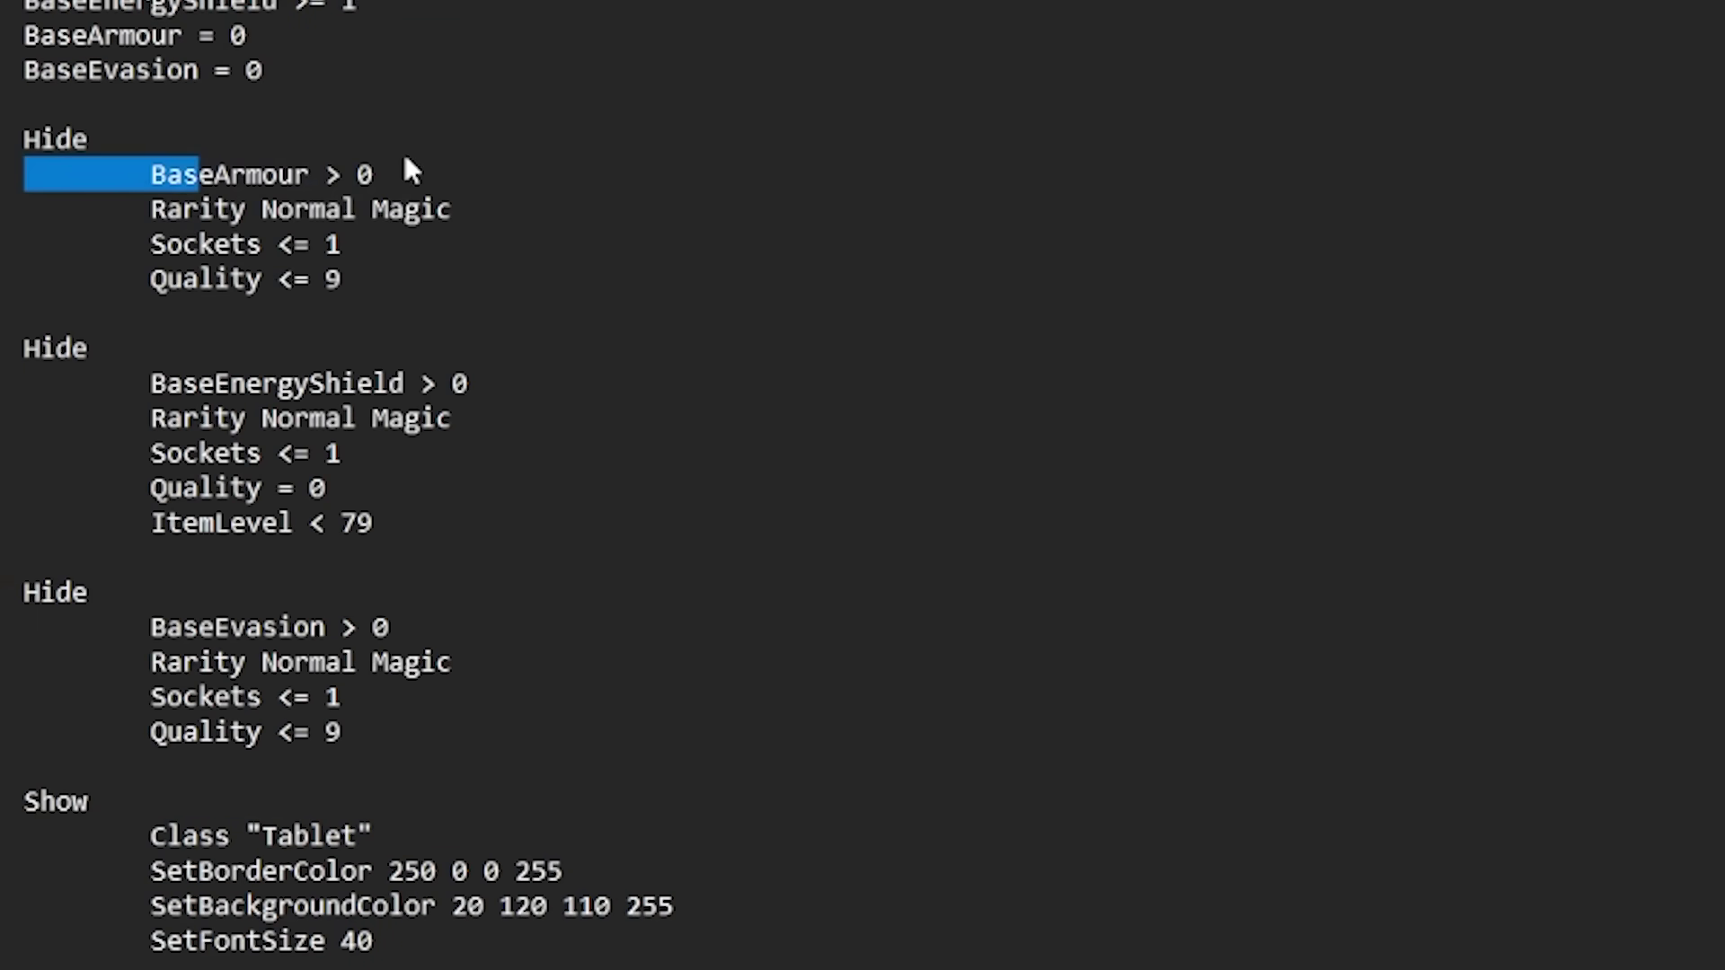
left_click(416, 140)
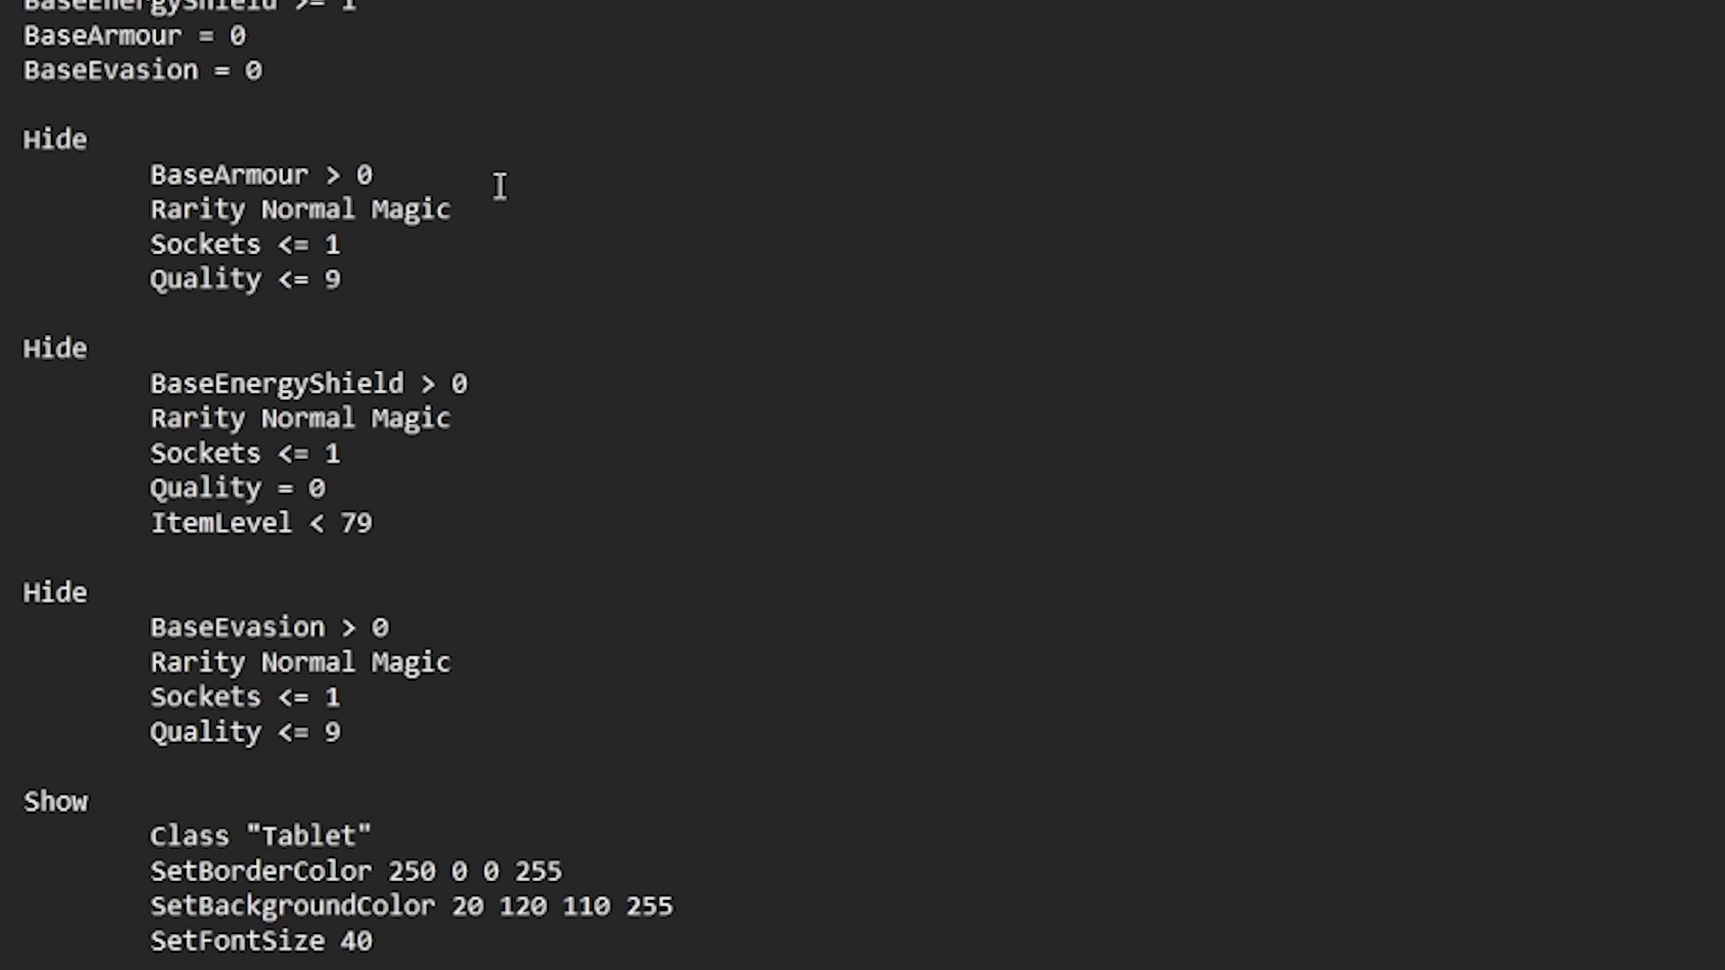
left_click_drag(485, 211, 440, 284)
left_click(190, 209)
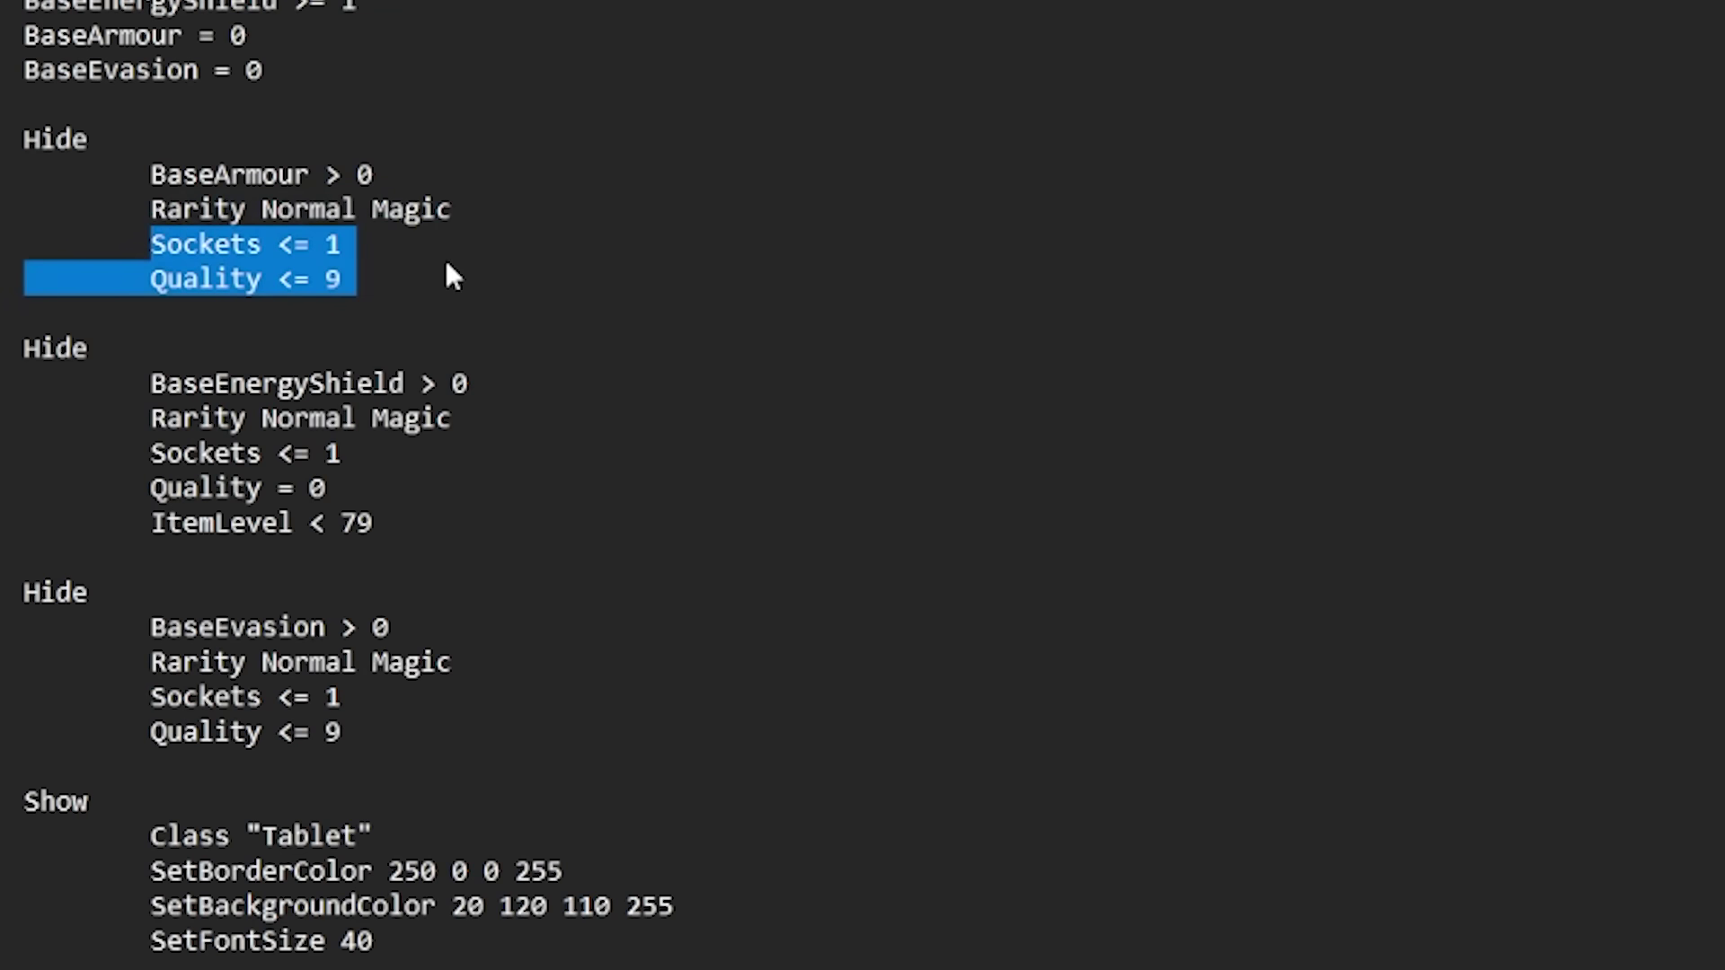
left_click(440, 269)
left_click(169, 279)
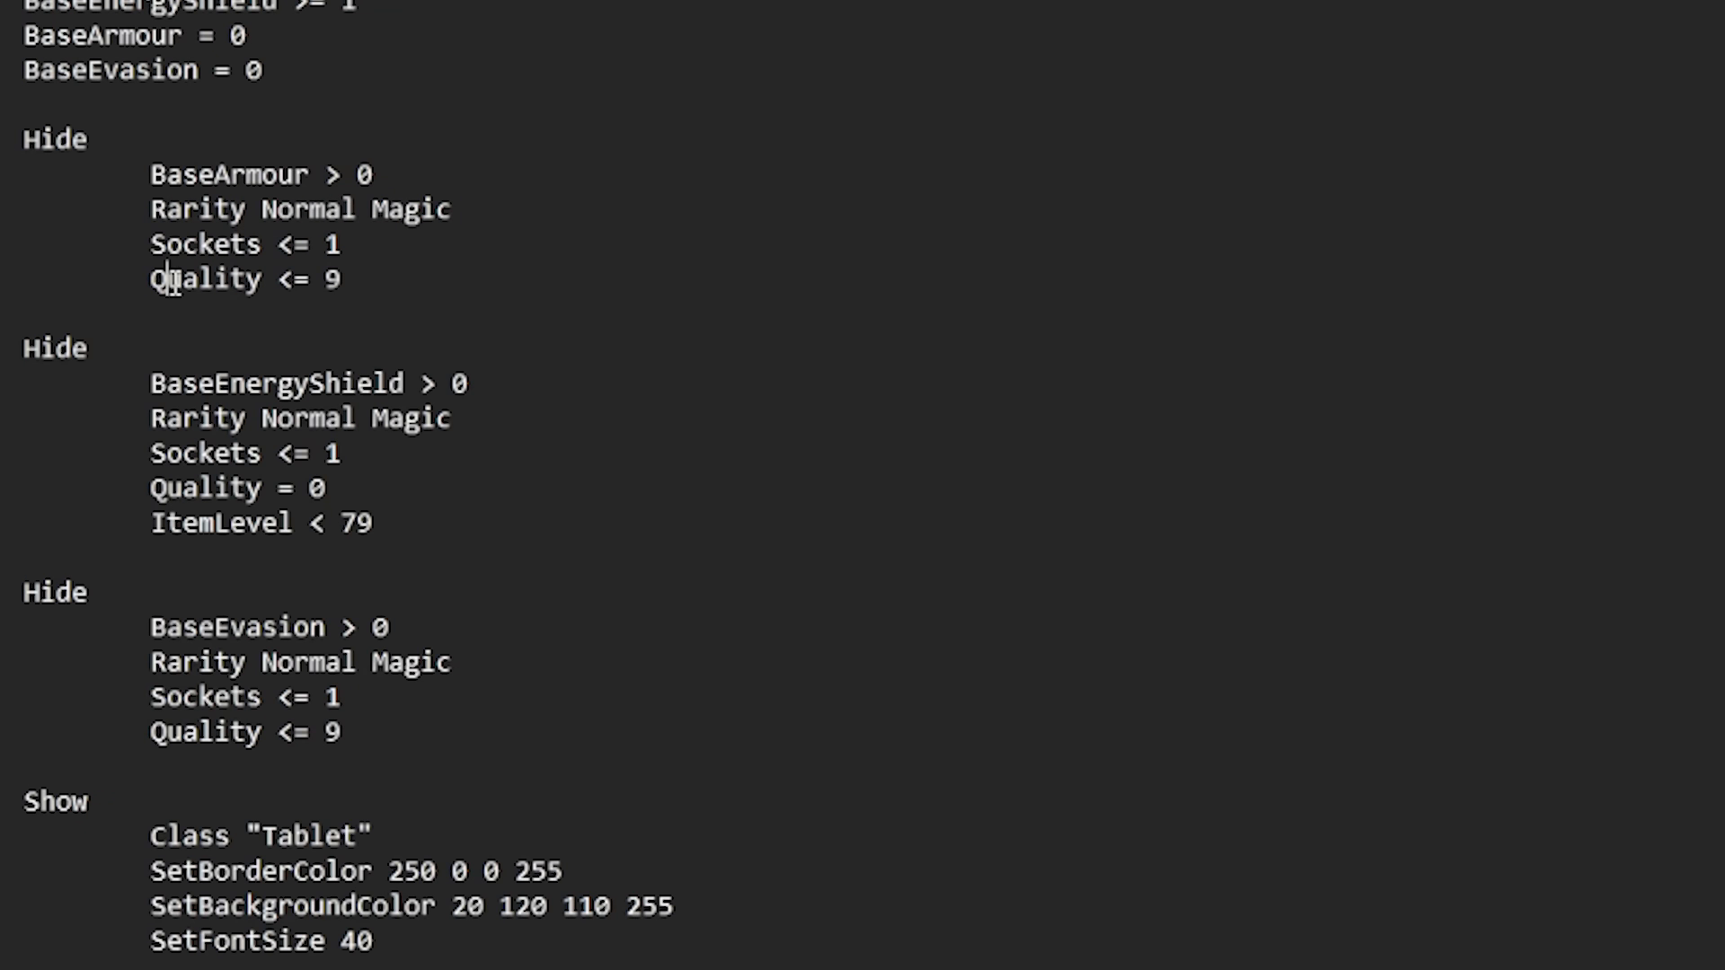
left_click_drag(341, 280, 58, 232)
left_click(435, 273)
left_click(419, 253)
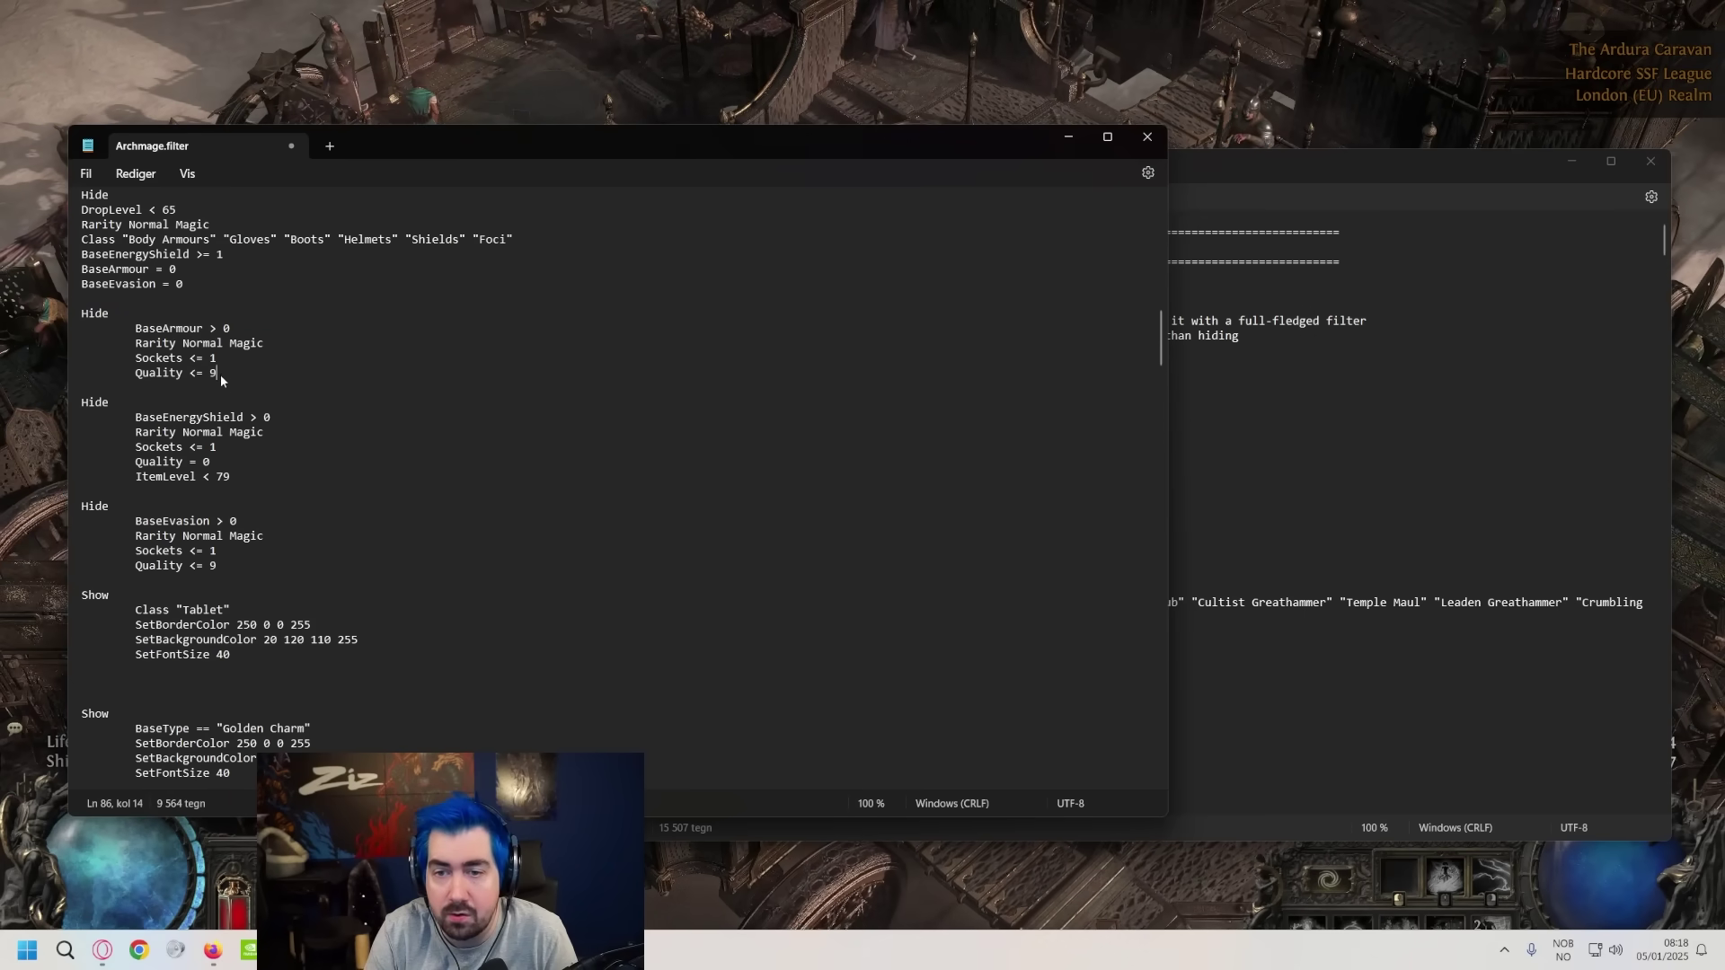
left_click_drag(219, 374, 136, 328)
left_click(144, 328)
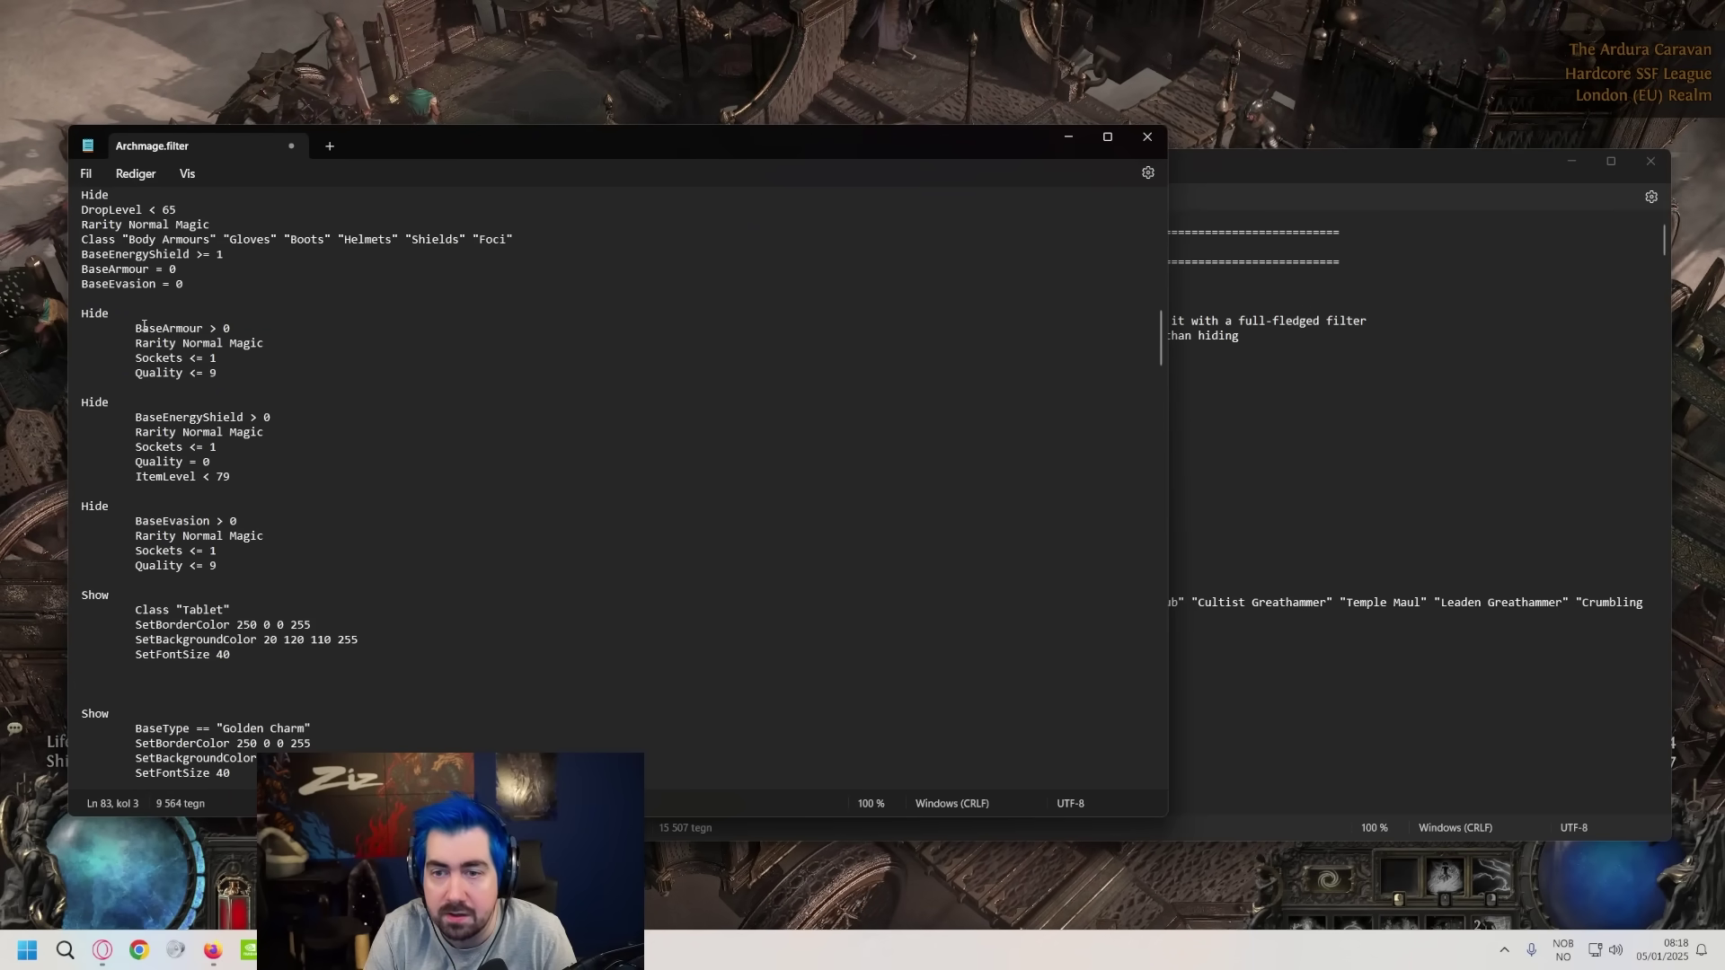
mouse_move(241, 369)
left_mouse_down()
mouse_move(86, 325)
mouse_move(217, 358)
mouse_move(218, 373)
left_mouse_up()
left_click(231, 368)
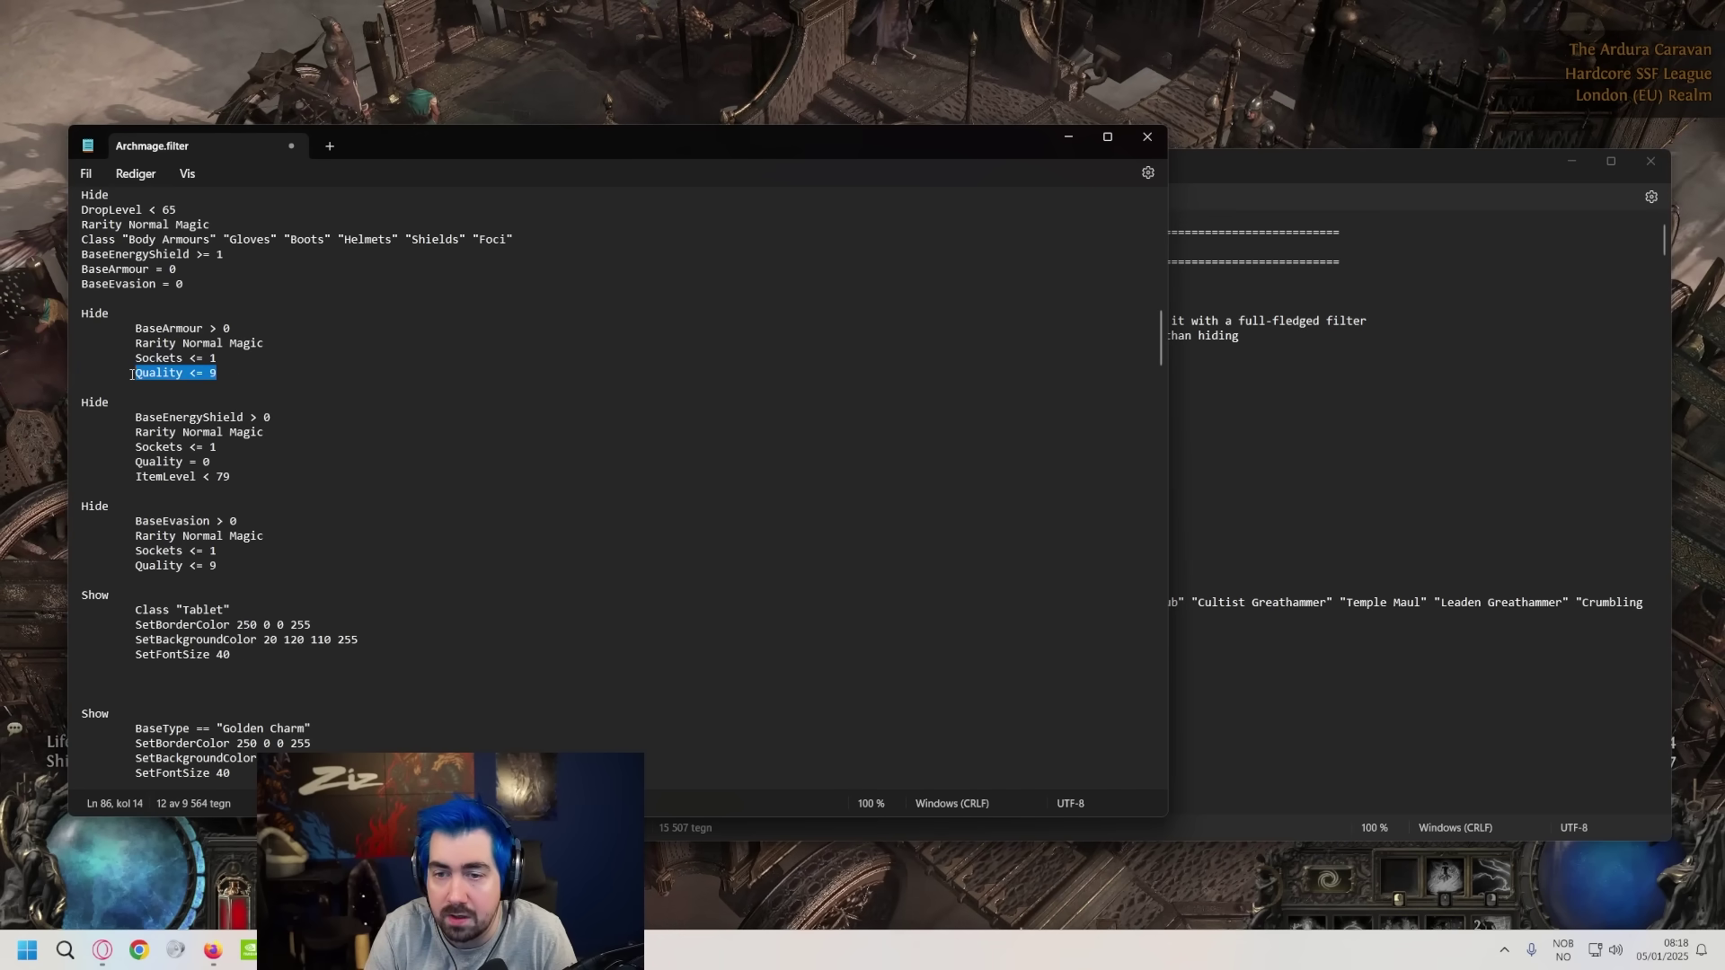
left_click(66, 312)
key("shift+Down")
key("shift+Down")
key("shift+Down")
key("shift+Down")
key("shift+Down")
left_click(214, 358)
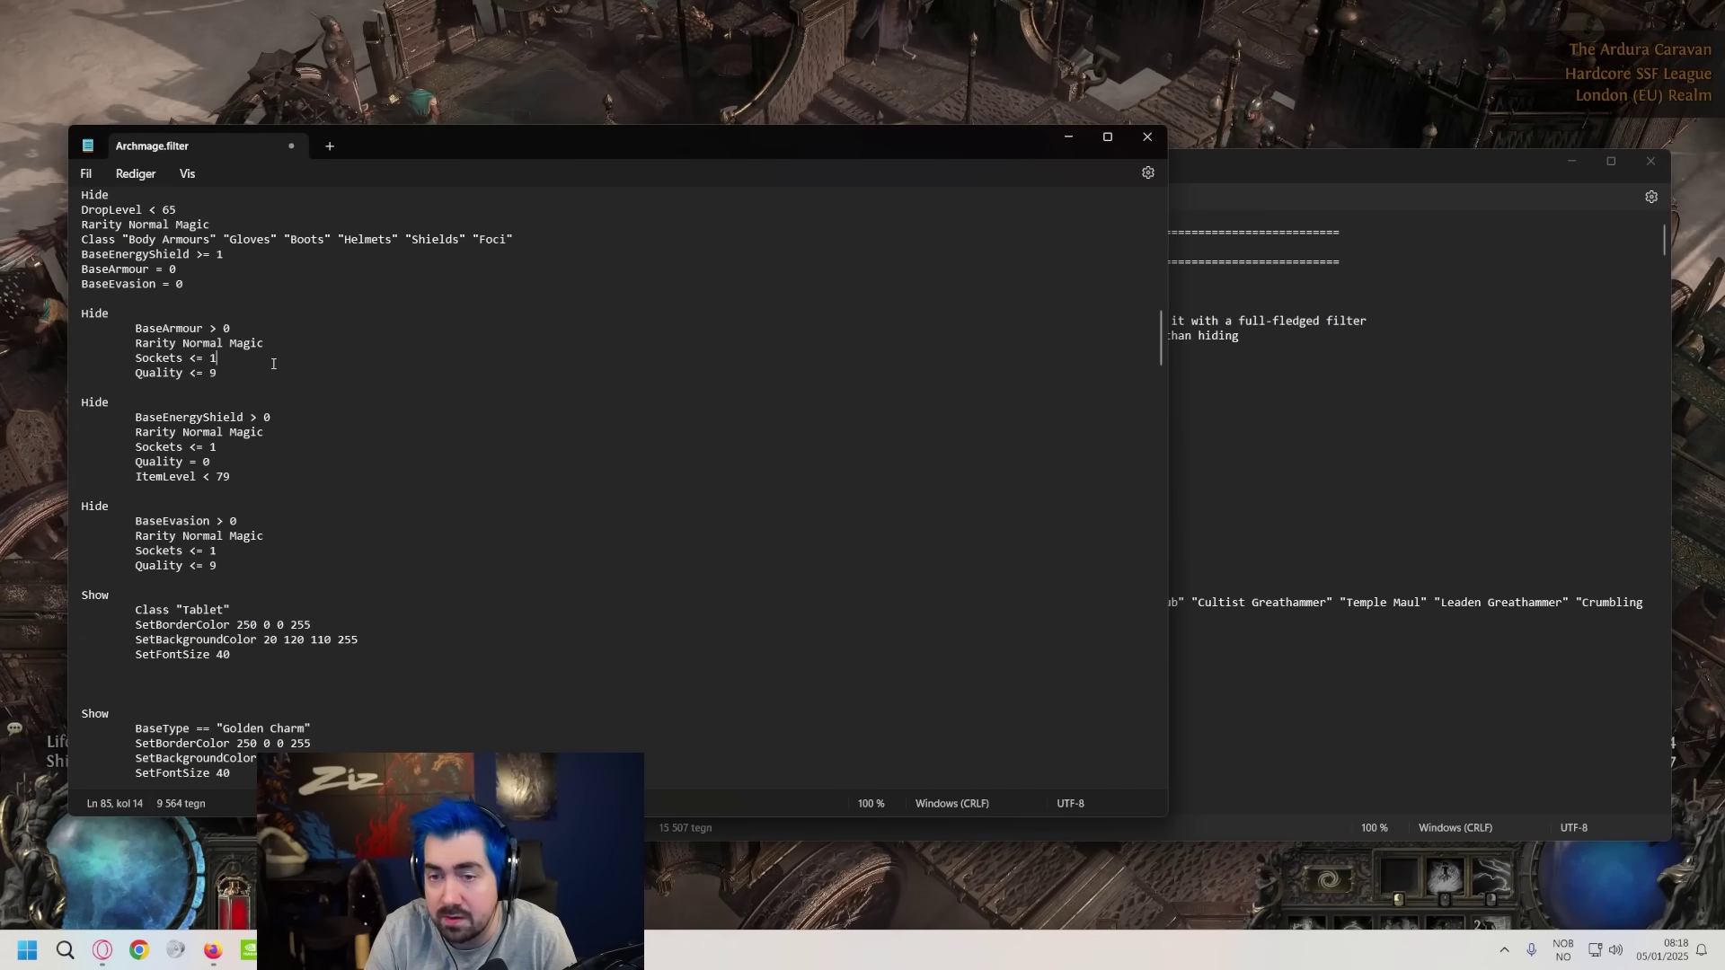
scroll(204, 347, "down", 1)
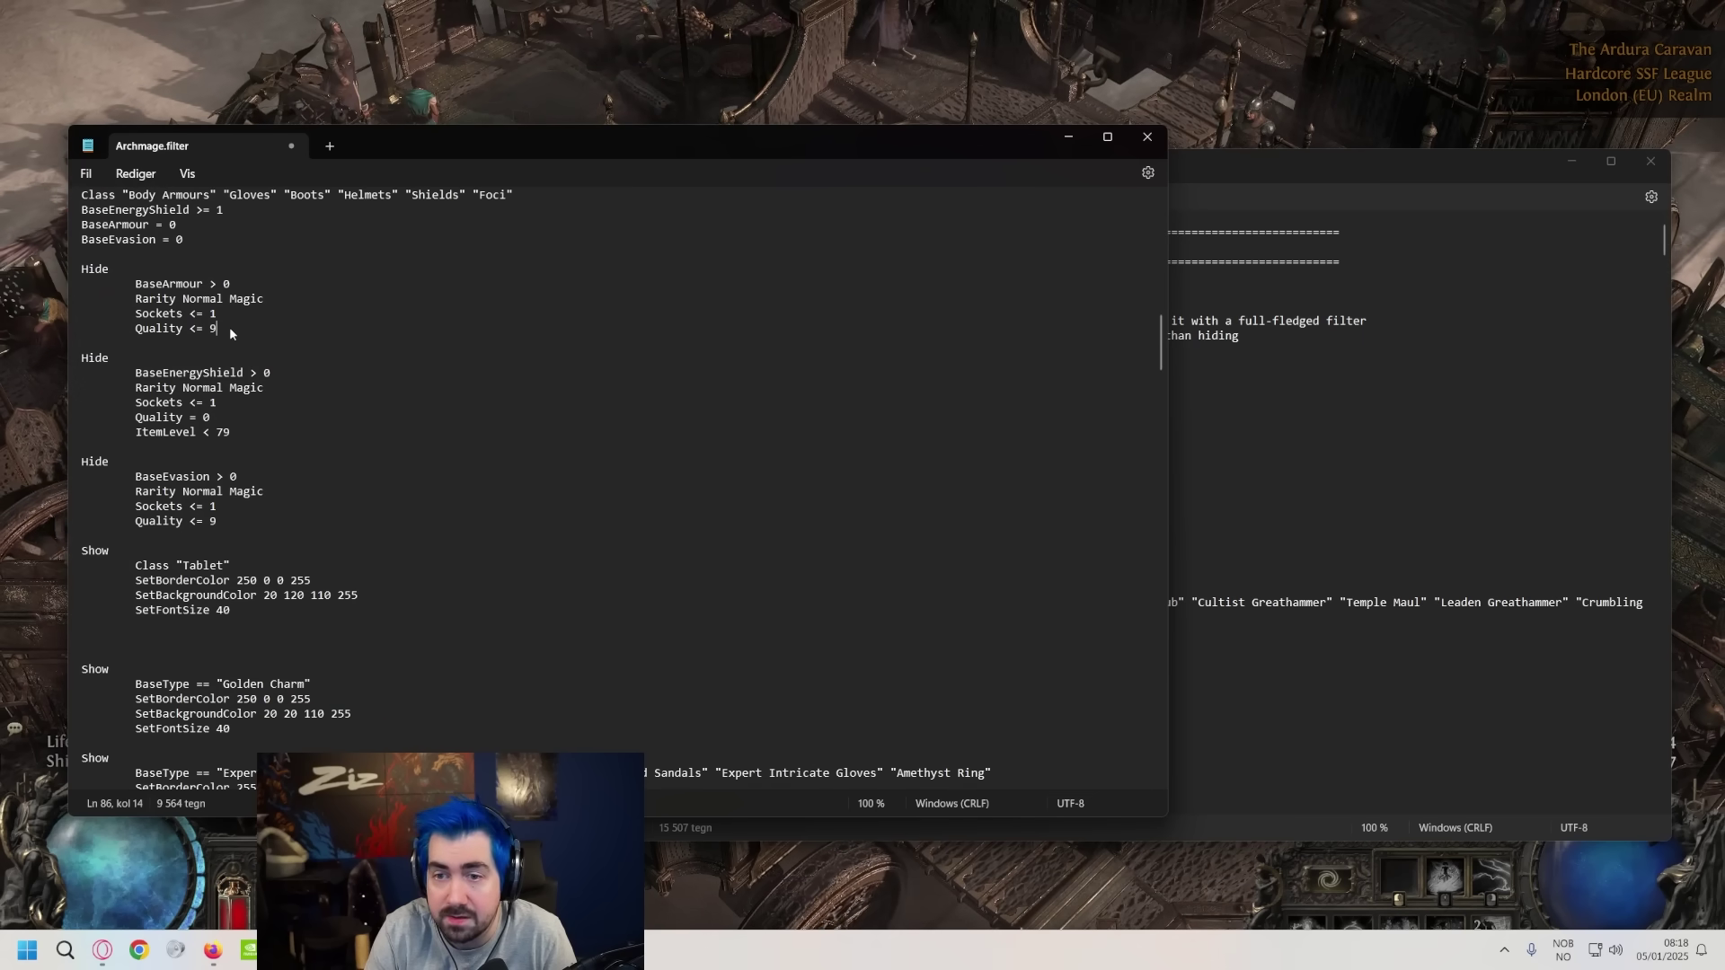
left_click_drag(230, 327, 83, 284)
left_click(217, 298)
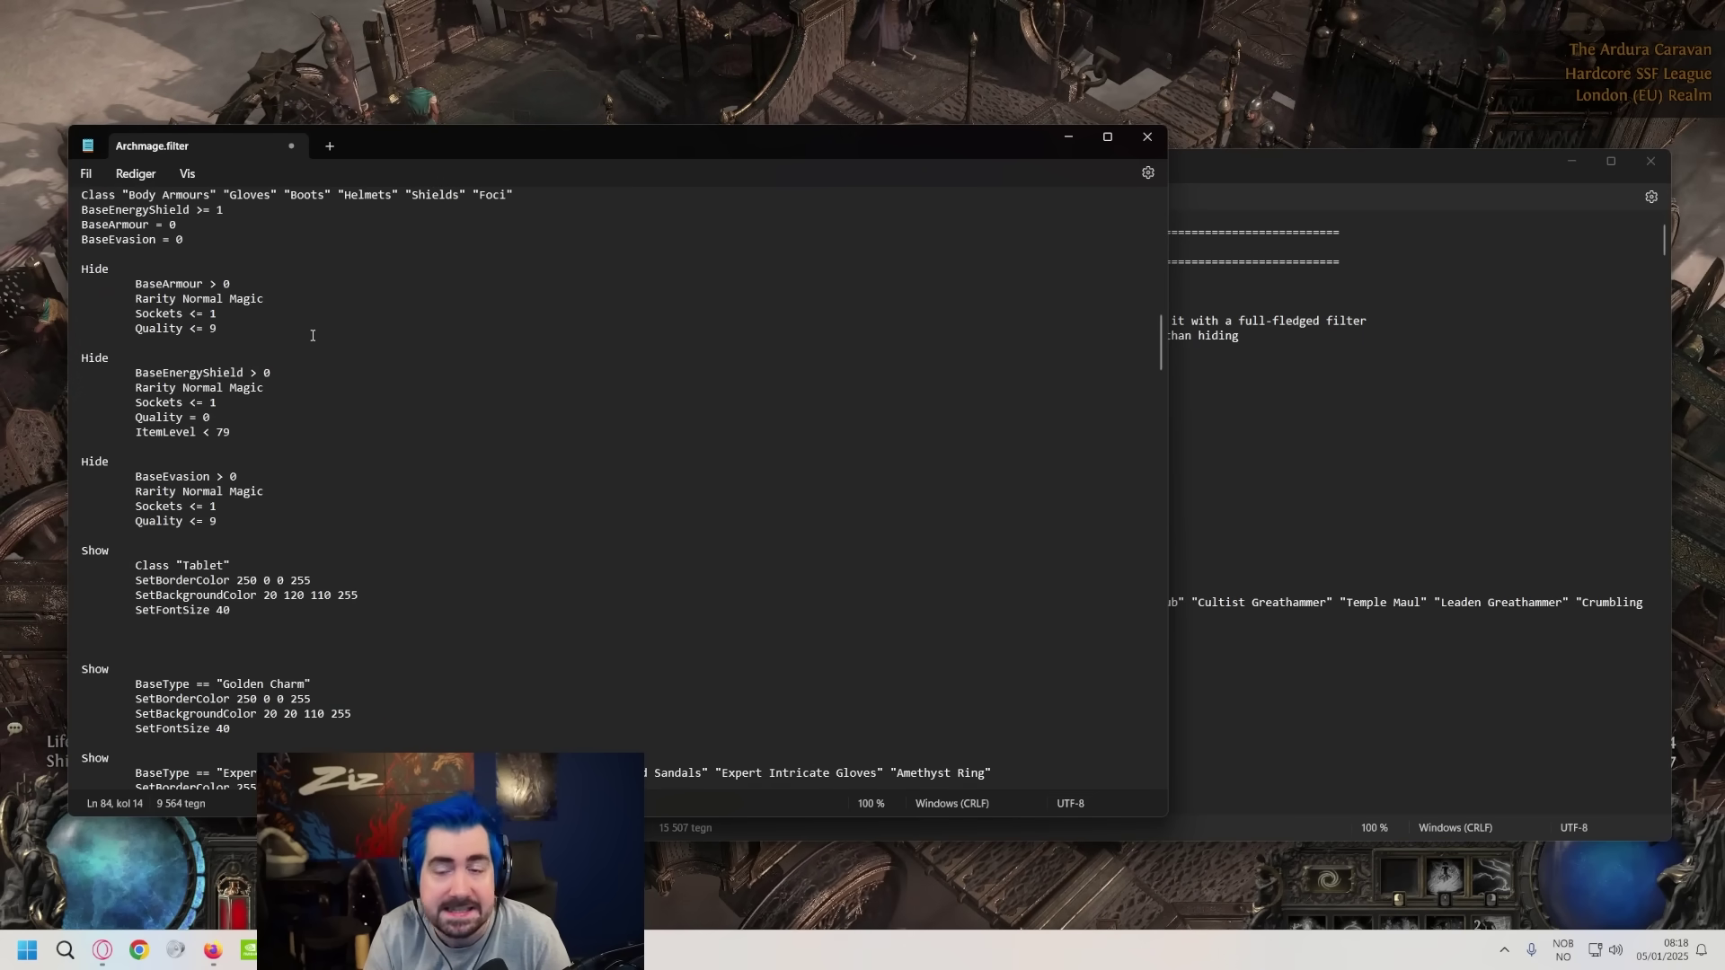
scroll(287, 445, "down", 1)
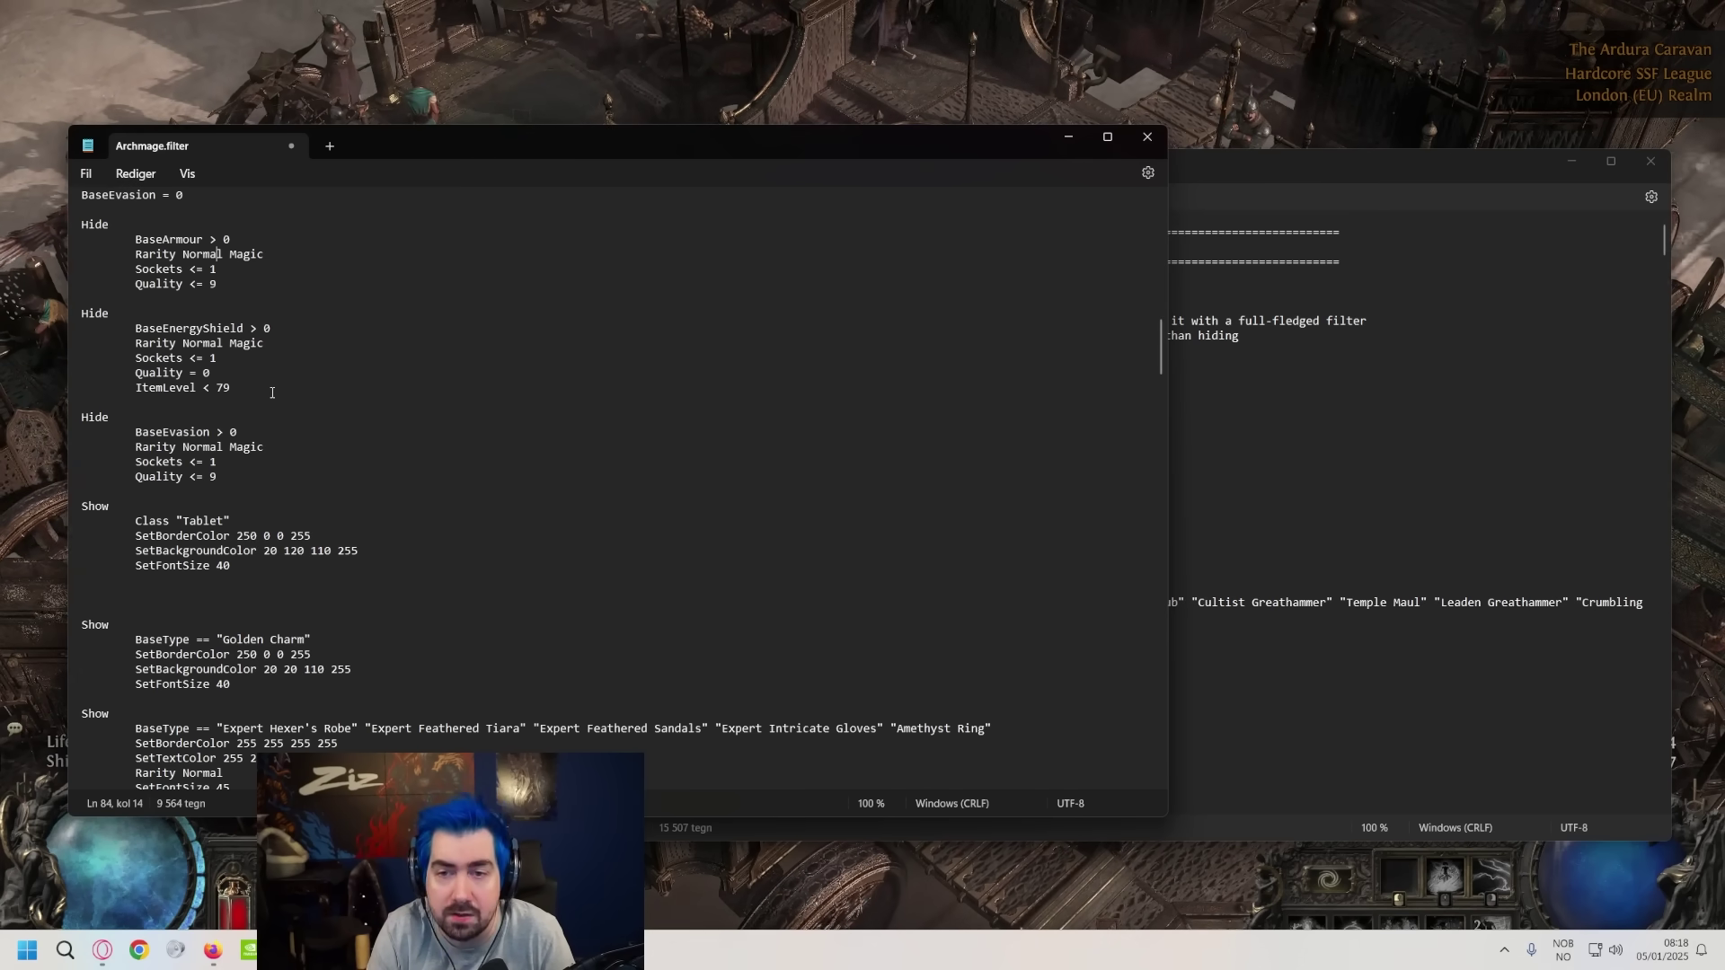
- Repeatedly highlight the BaseEnergyShield Hide rule in Archmage.filter to explain it
left_click_drag(272, 392, 96, 321)
left_click(329, 383)
left_click_drag(329, 382, 96, 320)
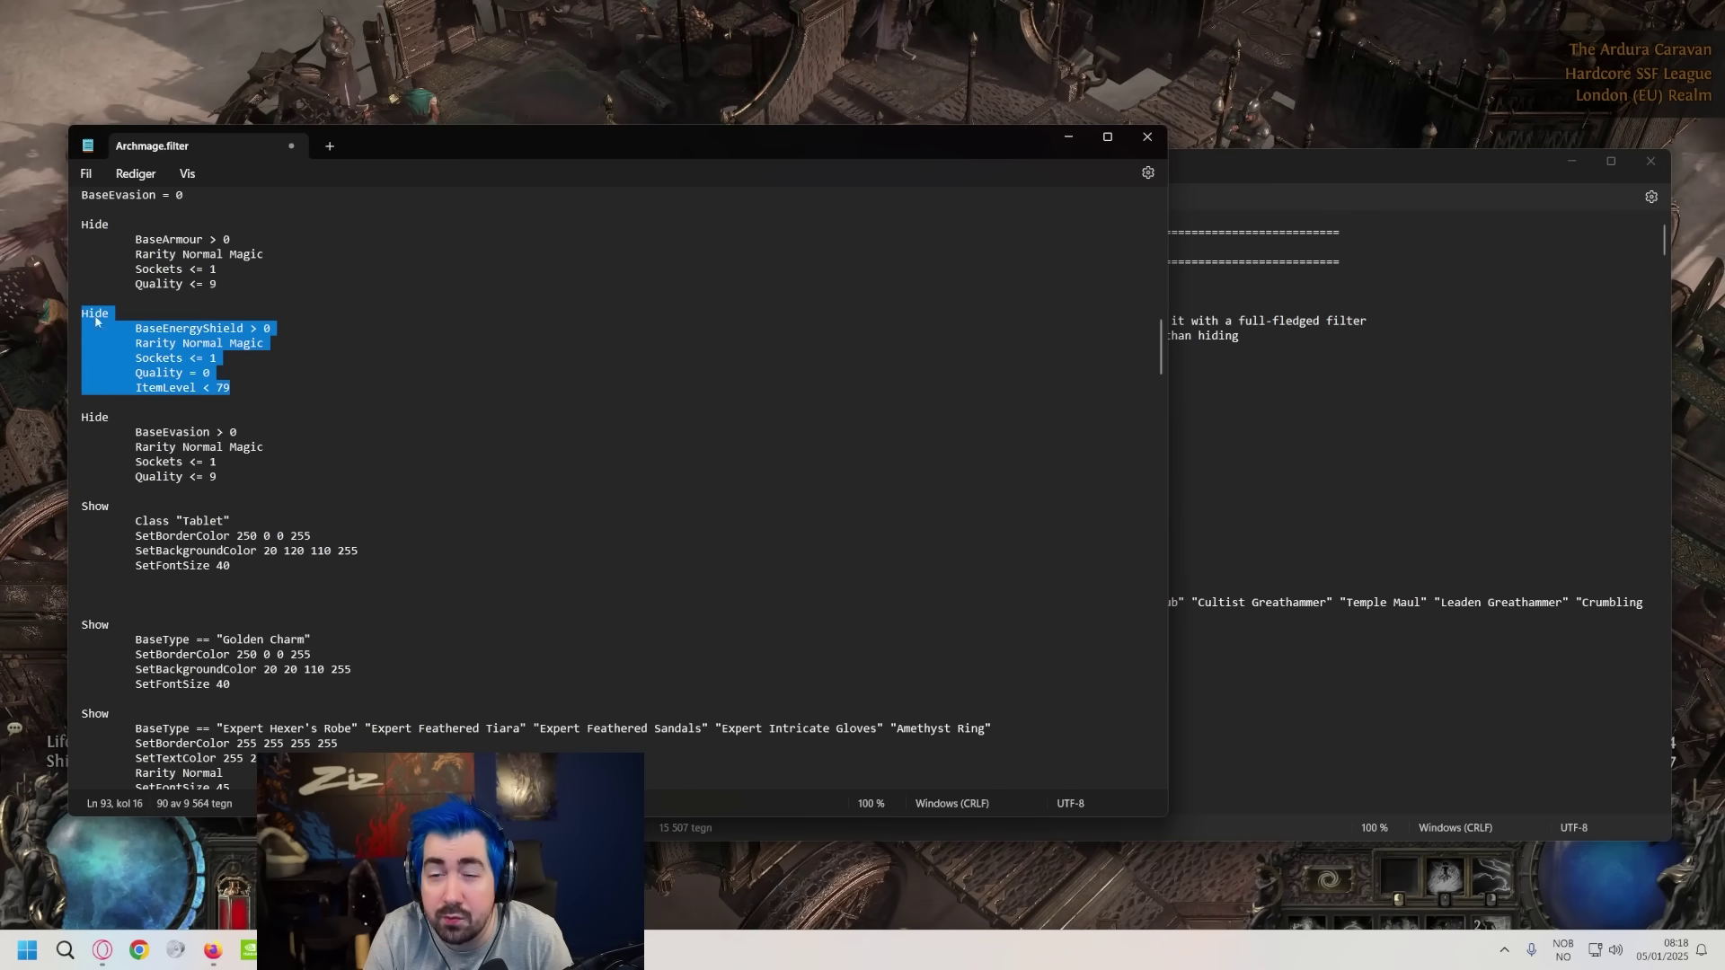
left_click(272, 393)
left_click_drag(273, 393, 96, 321)
left_click(217, 357)
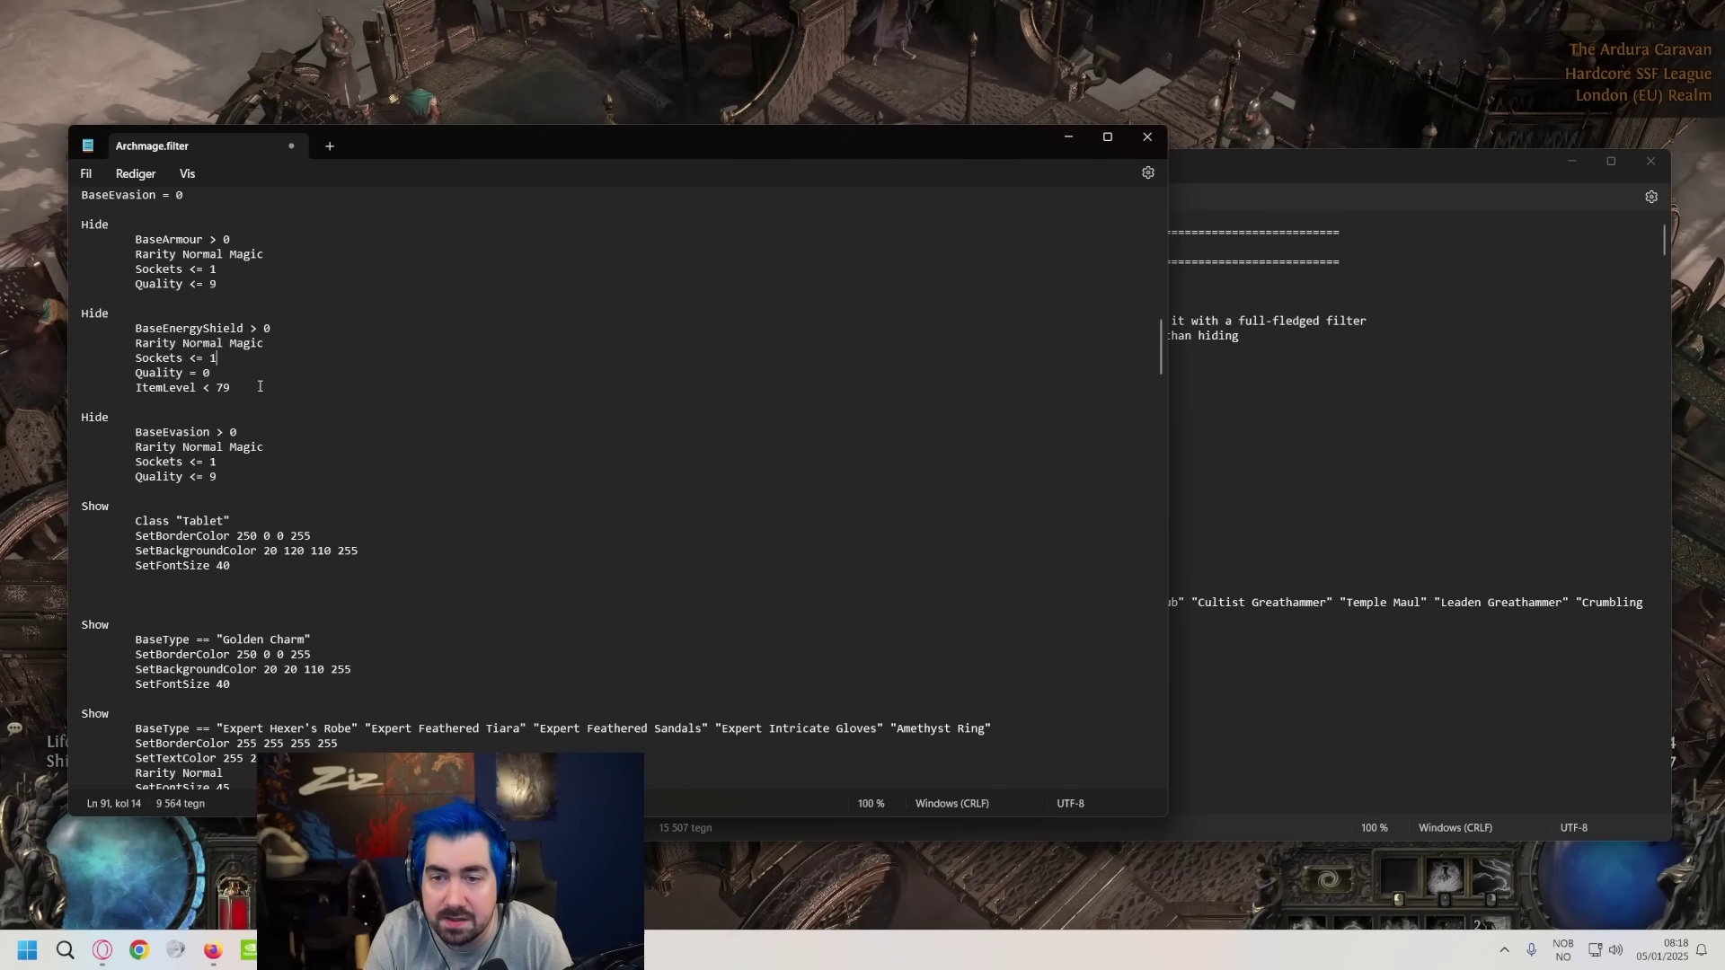
left_click_drag(260, 386, 90, 317)
left_click(264, 360)
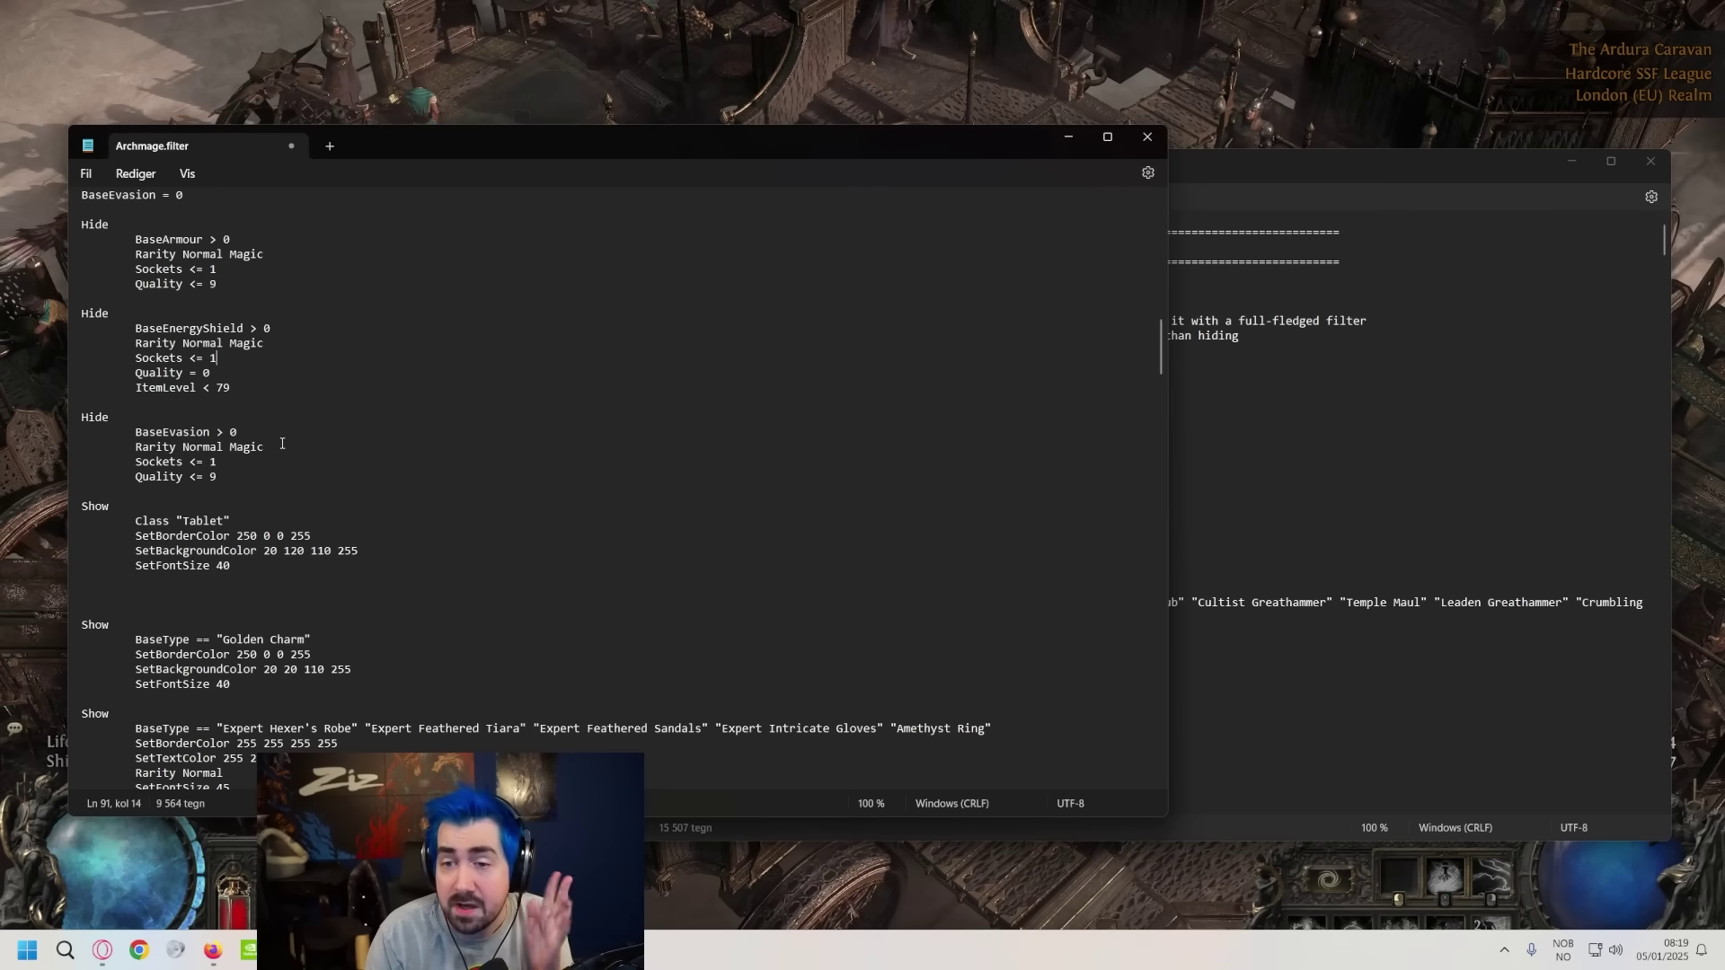
- Scroll down and highlight the BaseEvasion Hide rule
scroll(279, 438, "down", 1)
left_click_drag(274, 446, 69, 364)
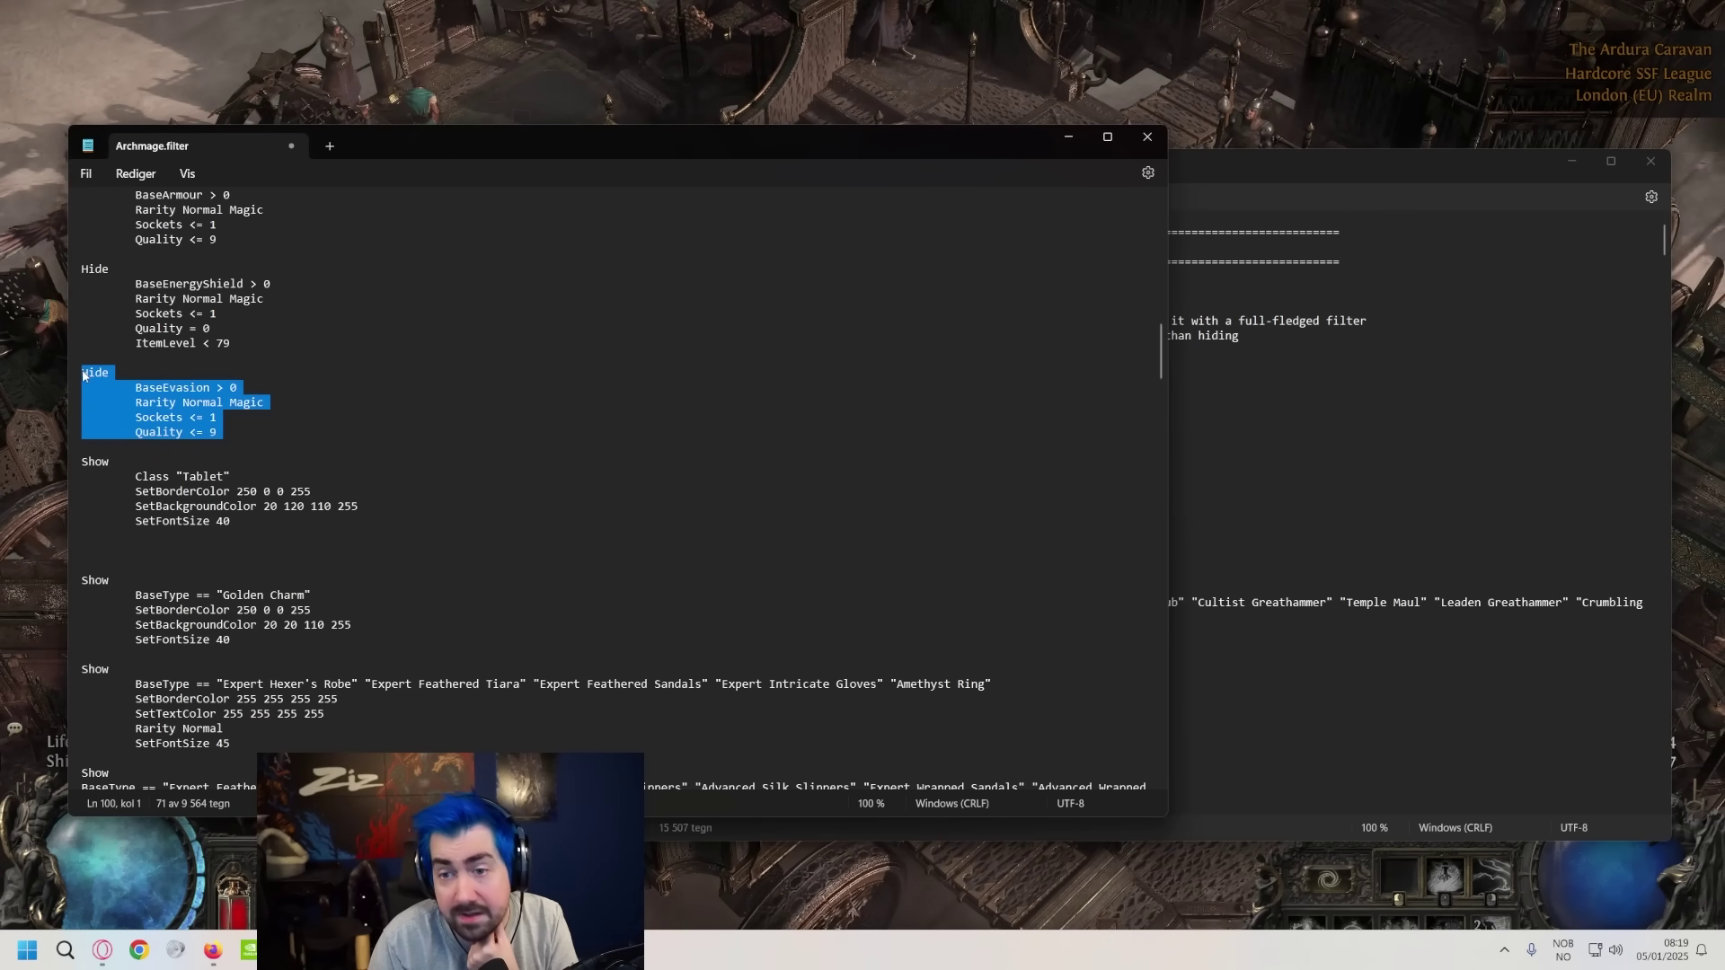
left_click(166, 406)
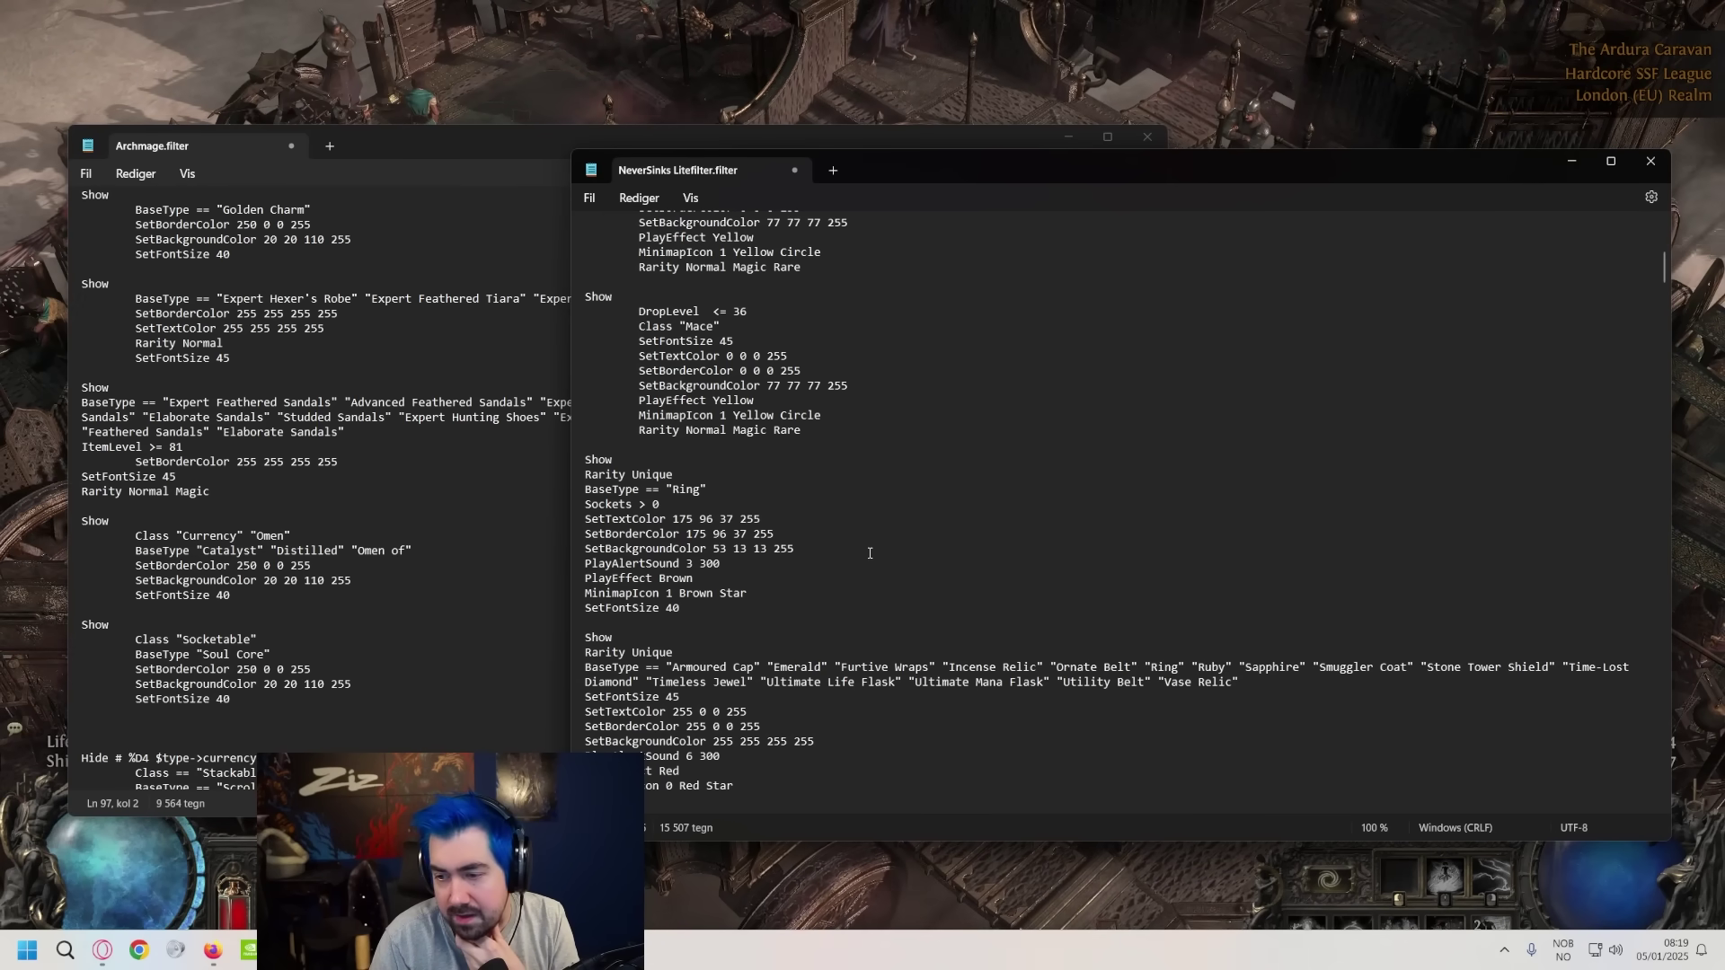
- Review NeverSinks' BaseType condition, then scroll Archmage.filter down to its currency and Logbook rules
scroll(597, 674, "down", 3)
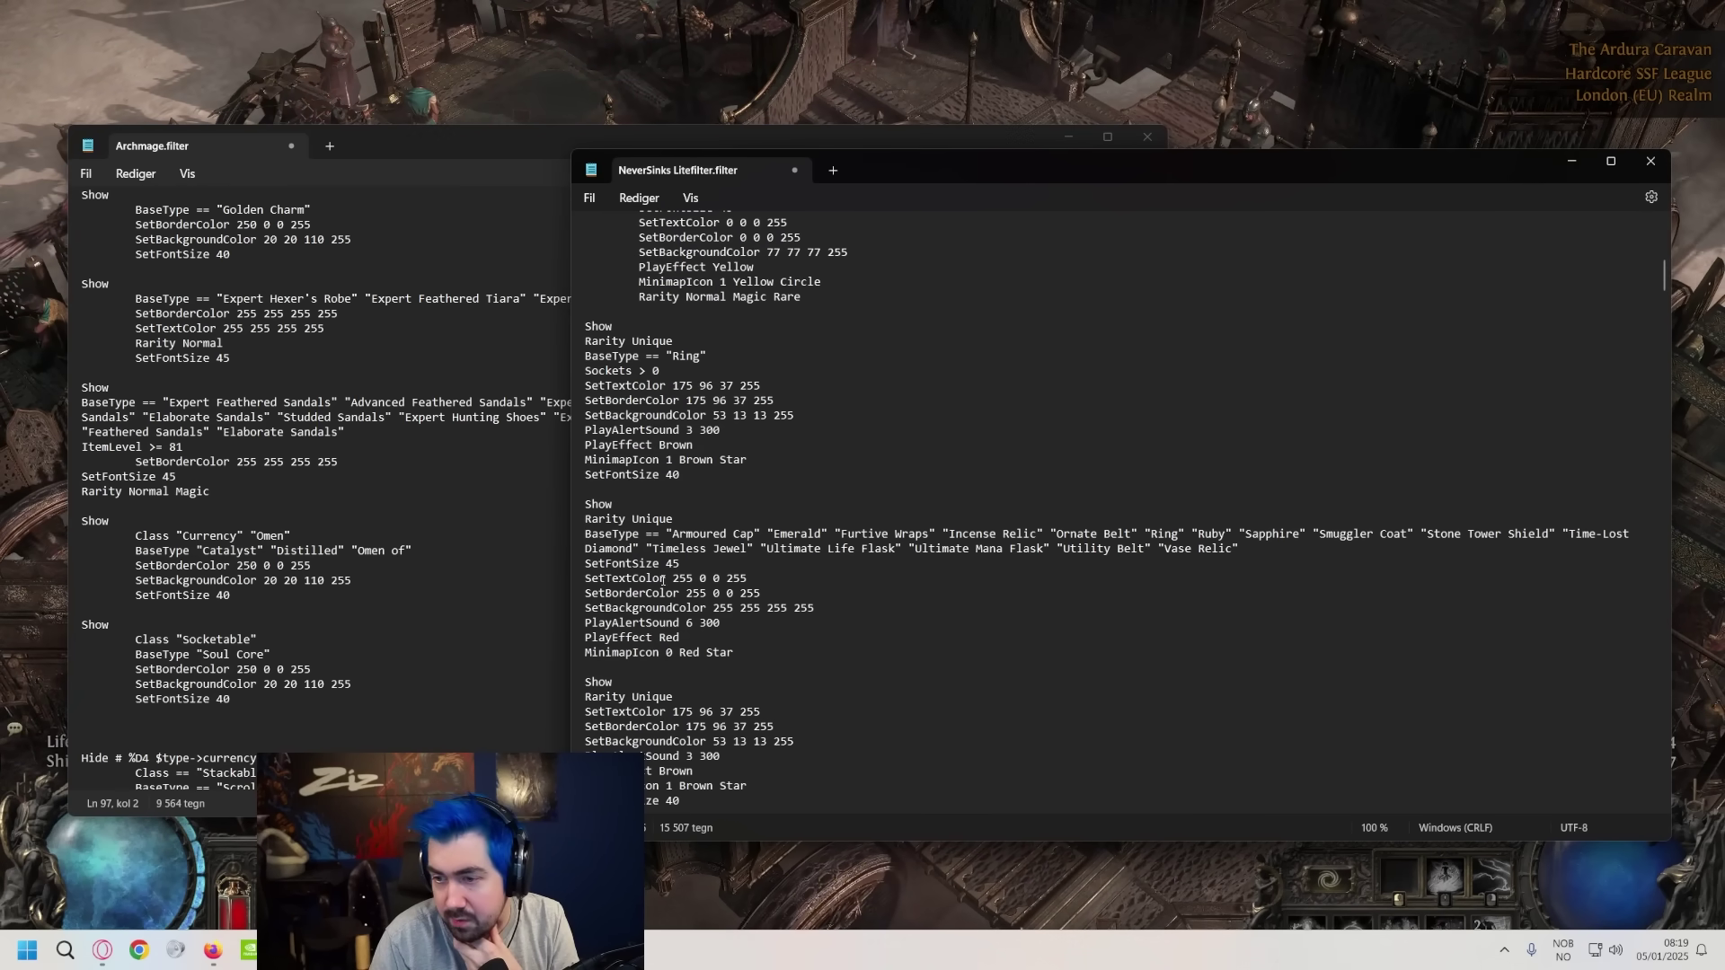
left_click_drag(650, 537, 593, 537)
left_click(598, 533)
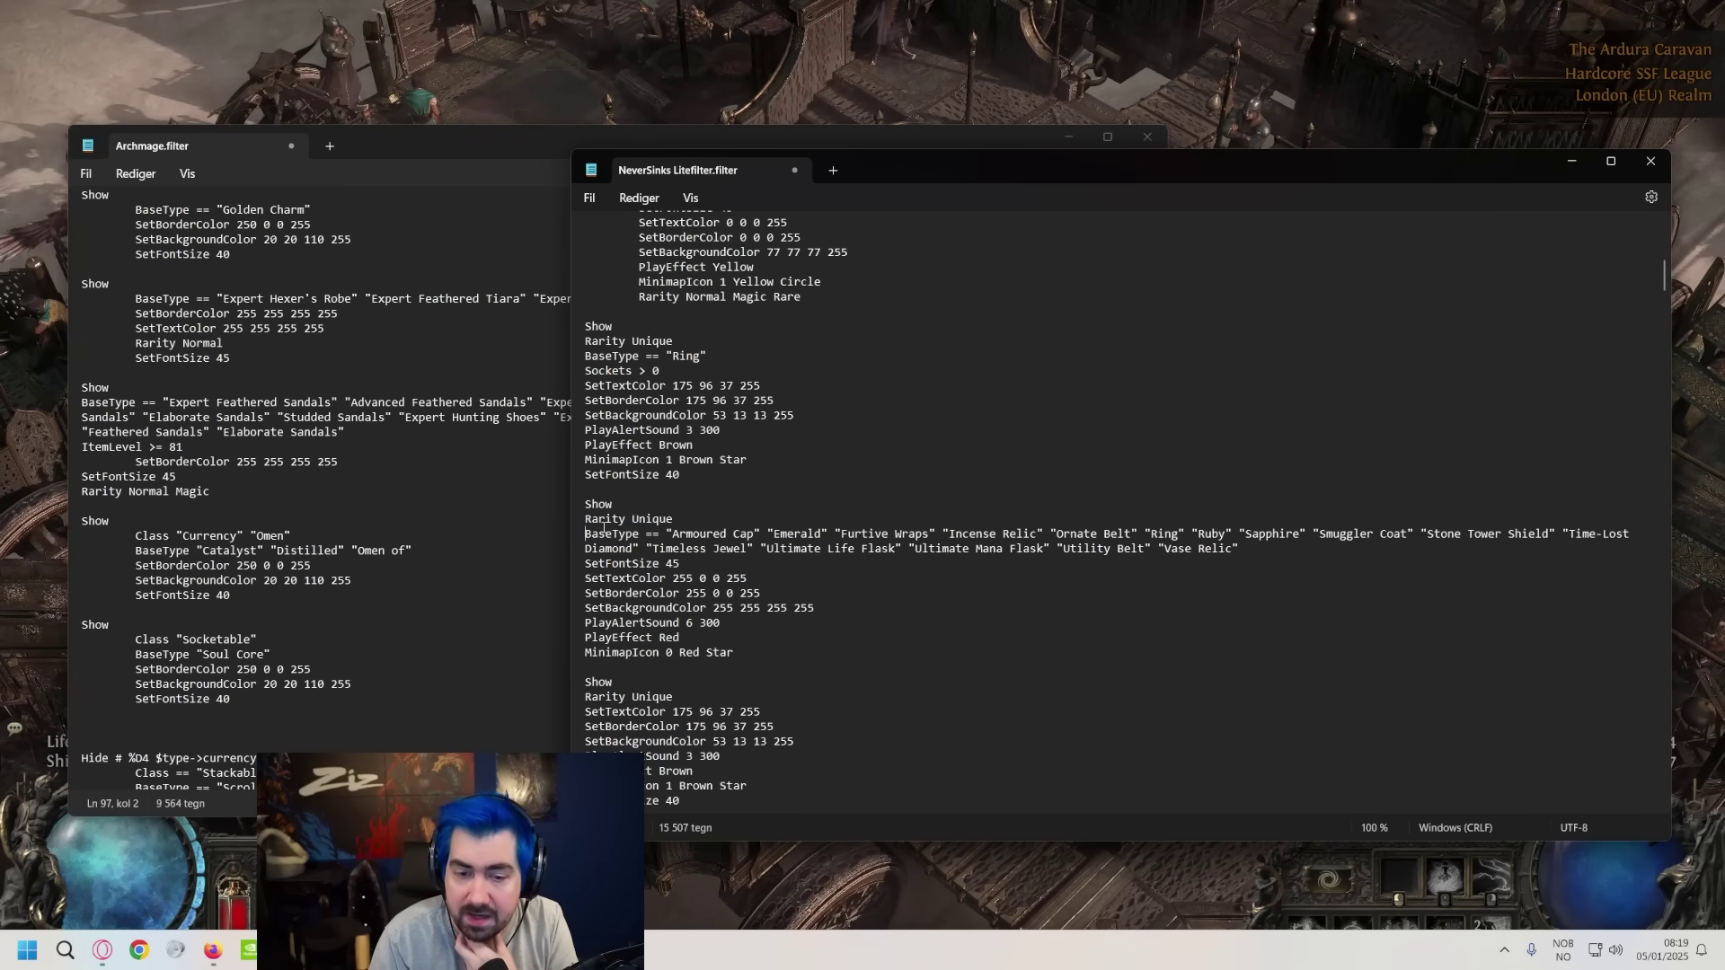
scroll(650, 547, "up", 5)
scroll(650, 547, "up", 5)
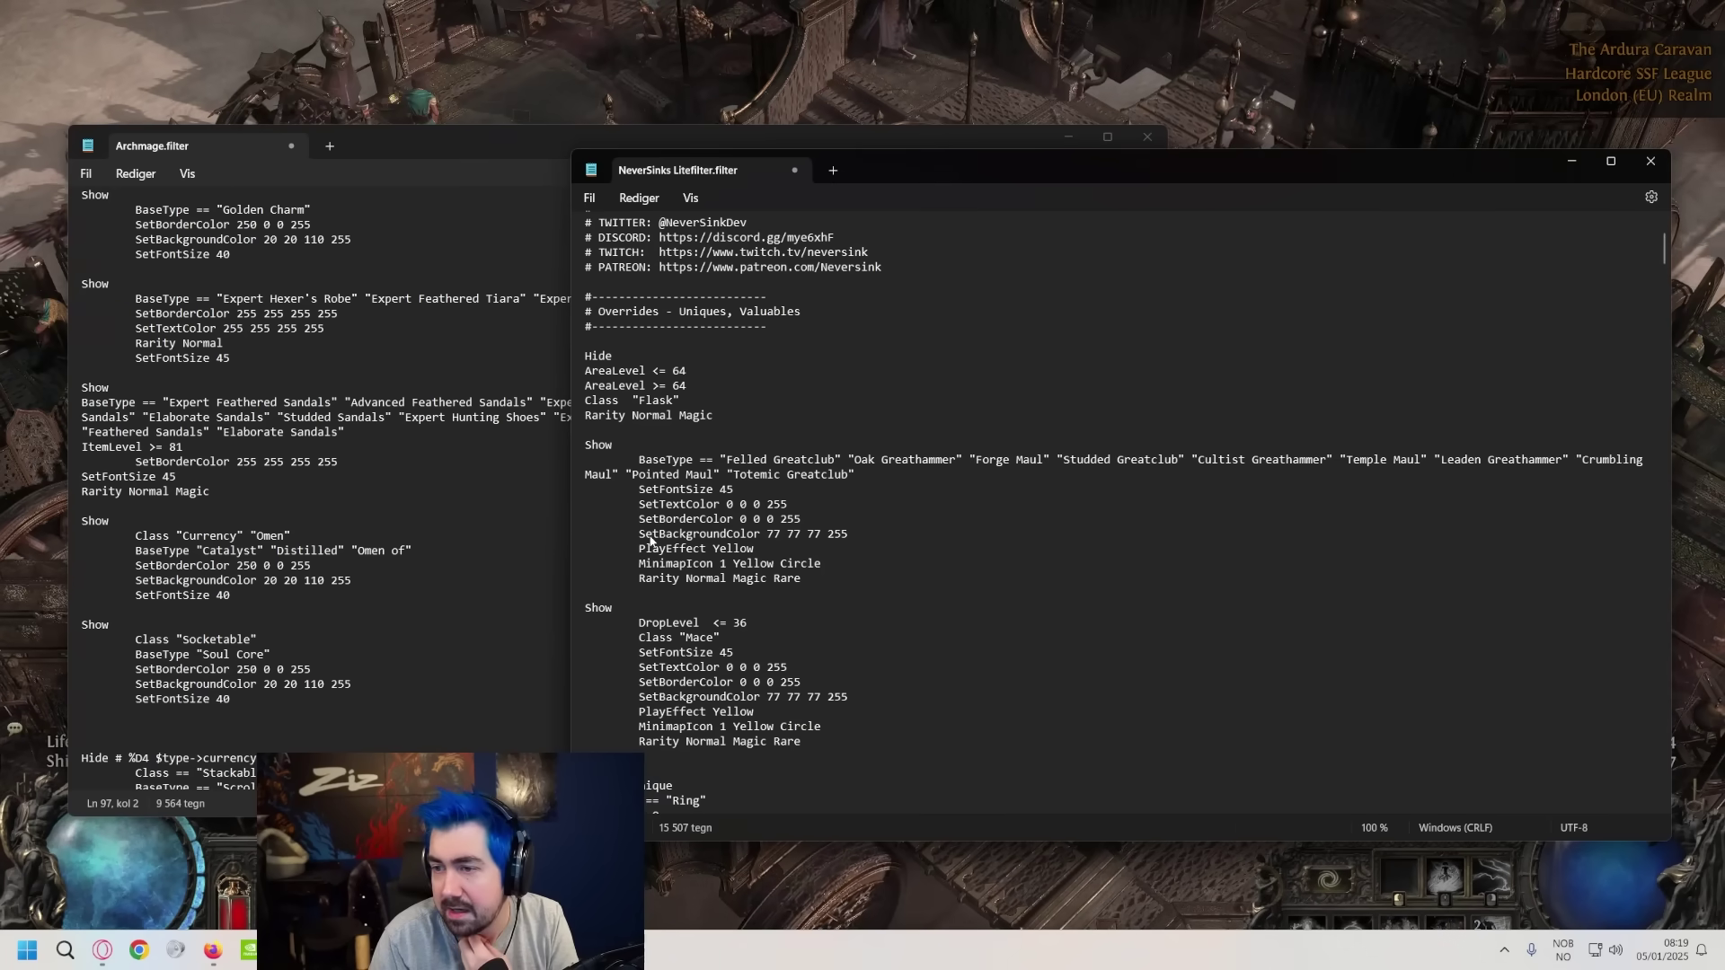
scroll(649, 513, "down", 4)
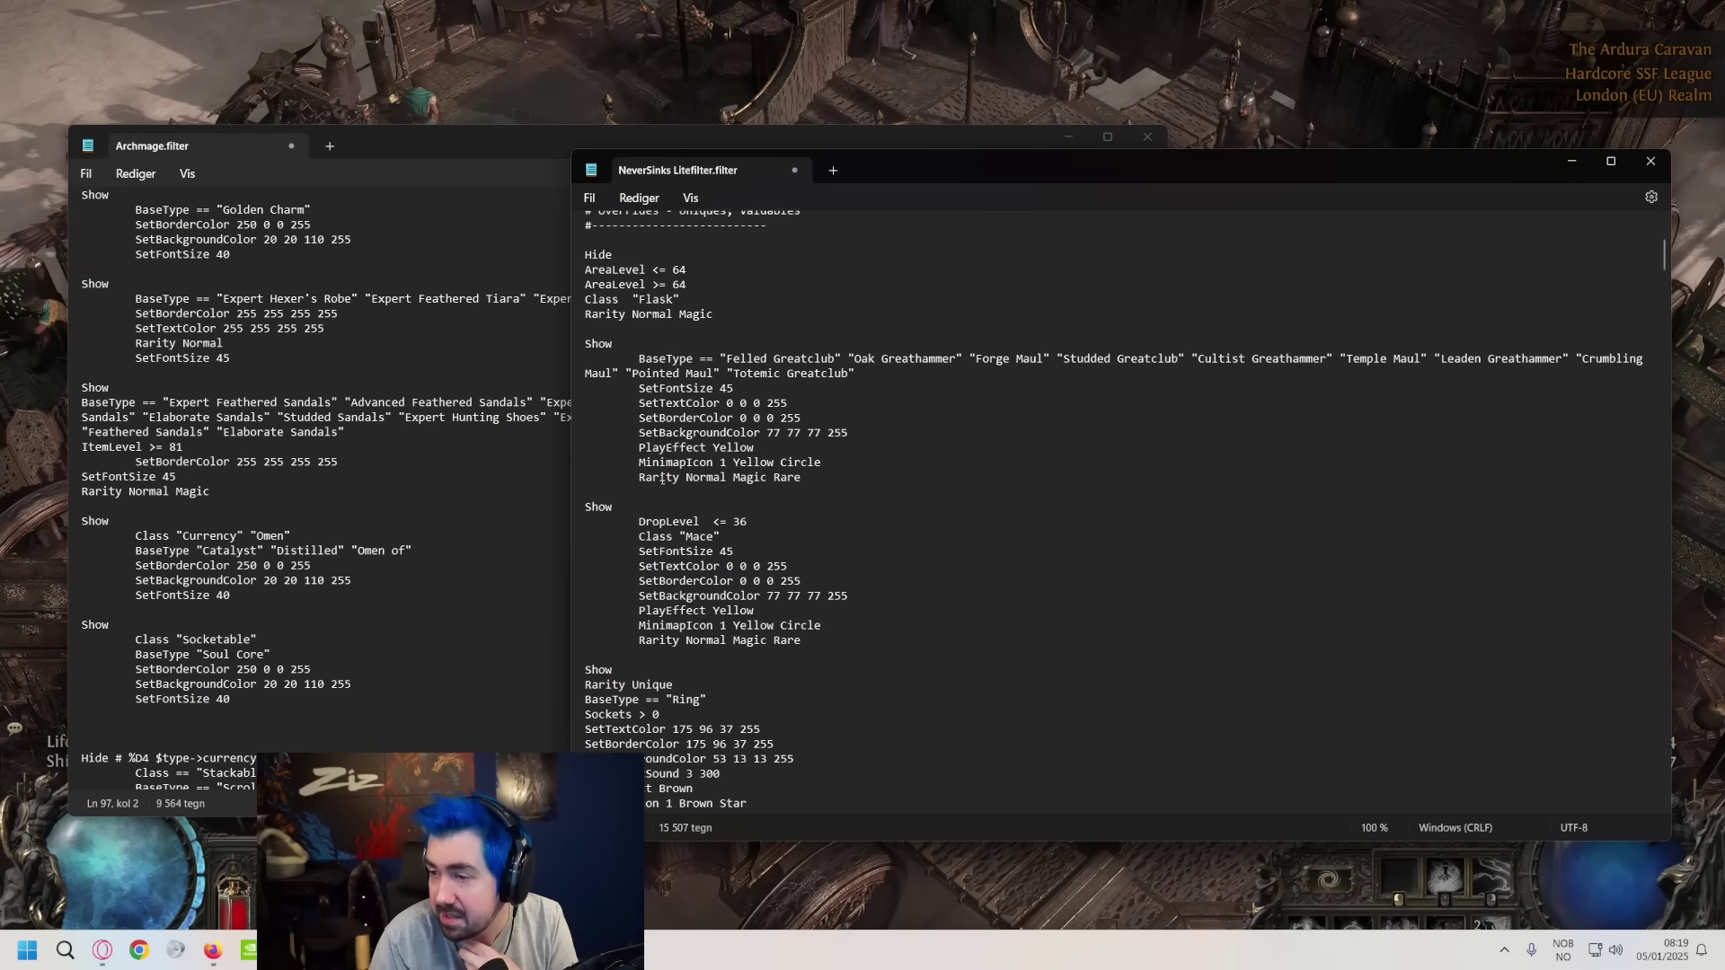
left_click(530, 495)
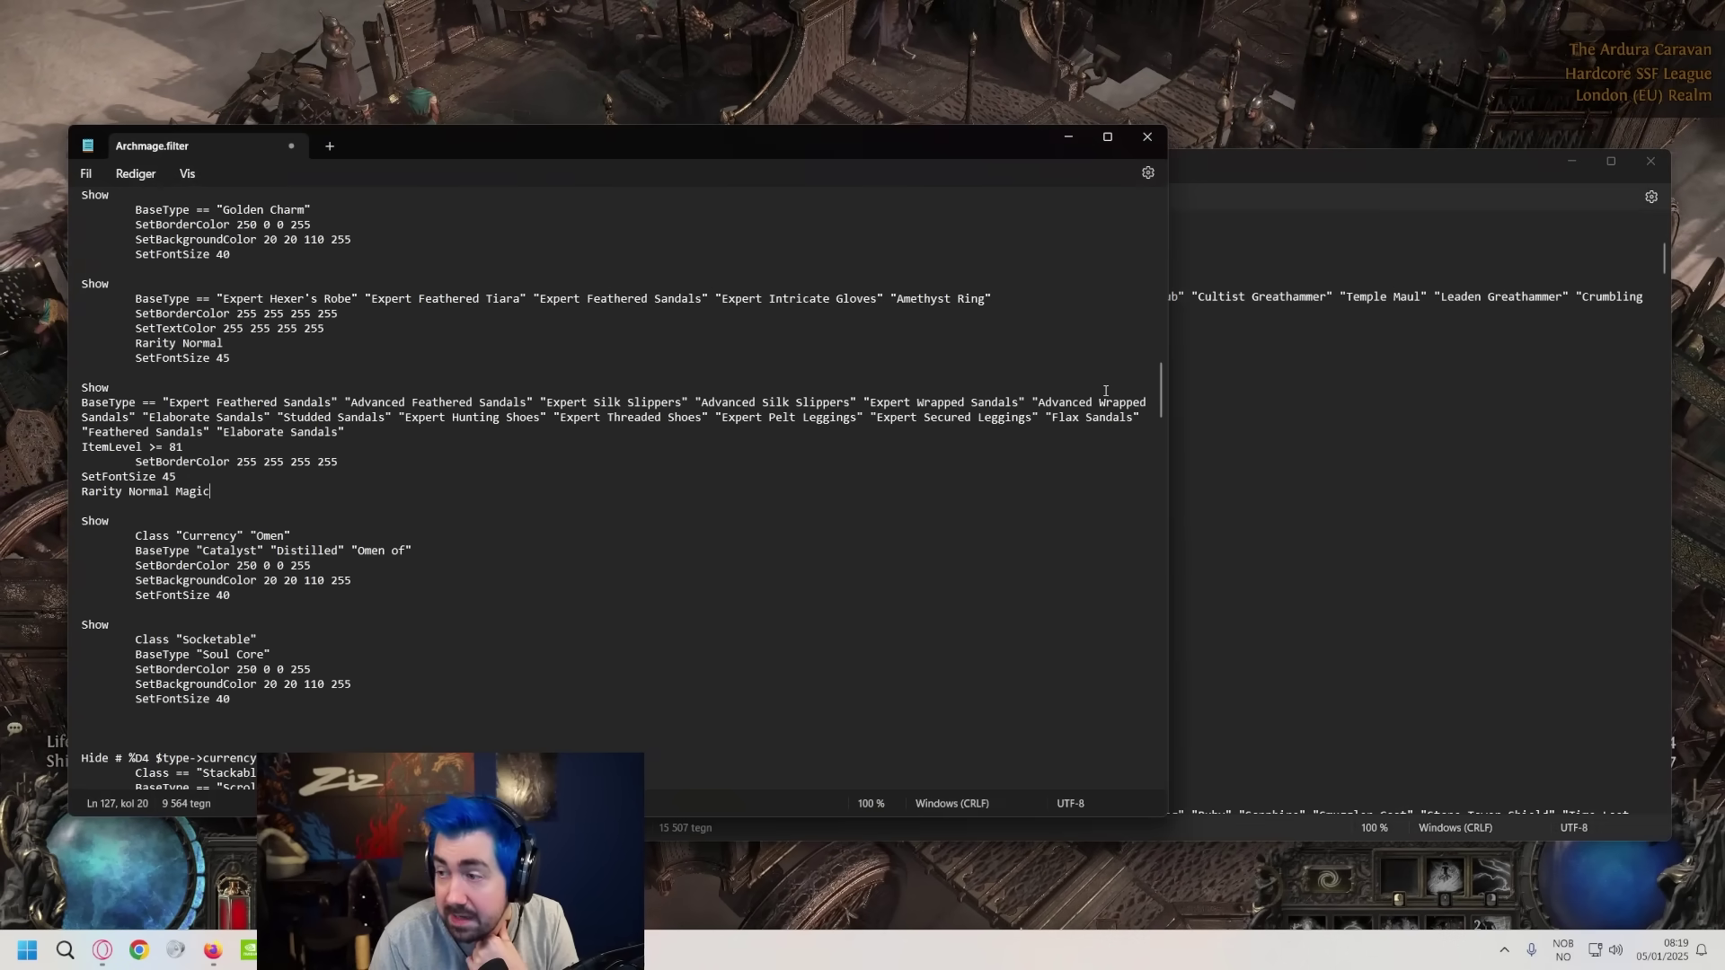
left_click_drag(1159, 379, 1093, 675)
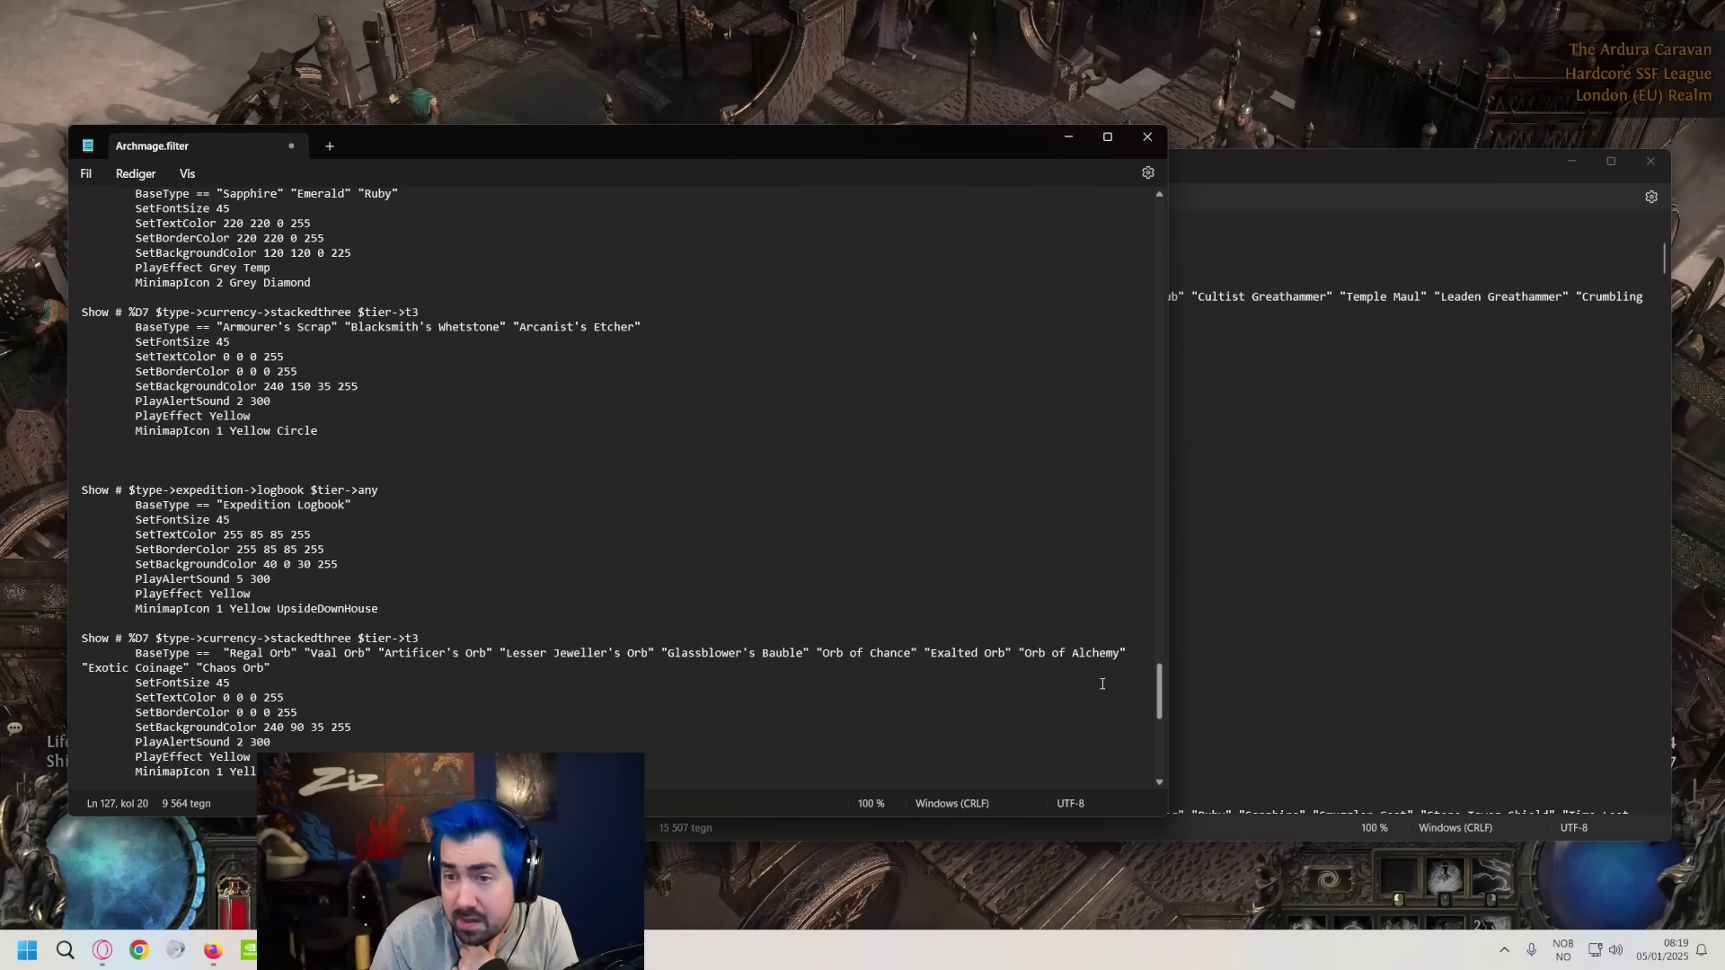
left_click(1434, 604)
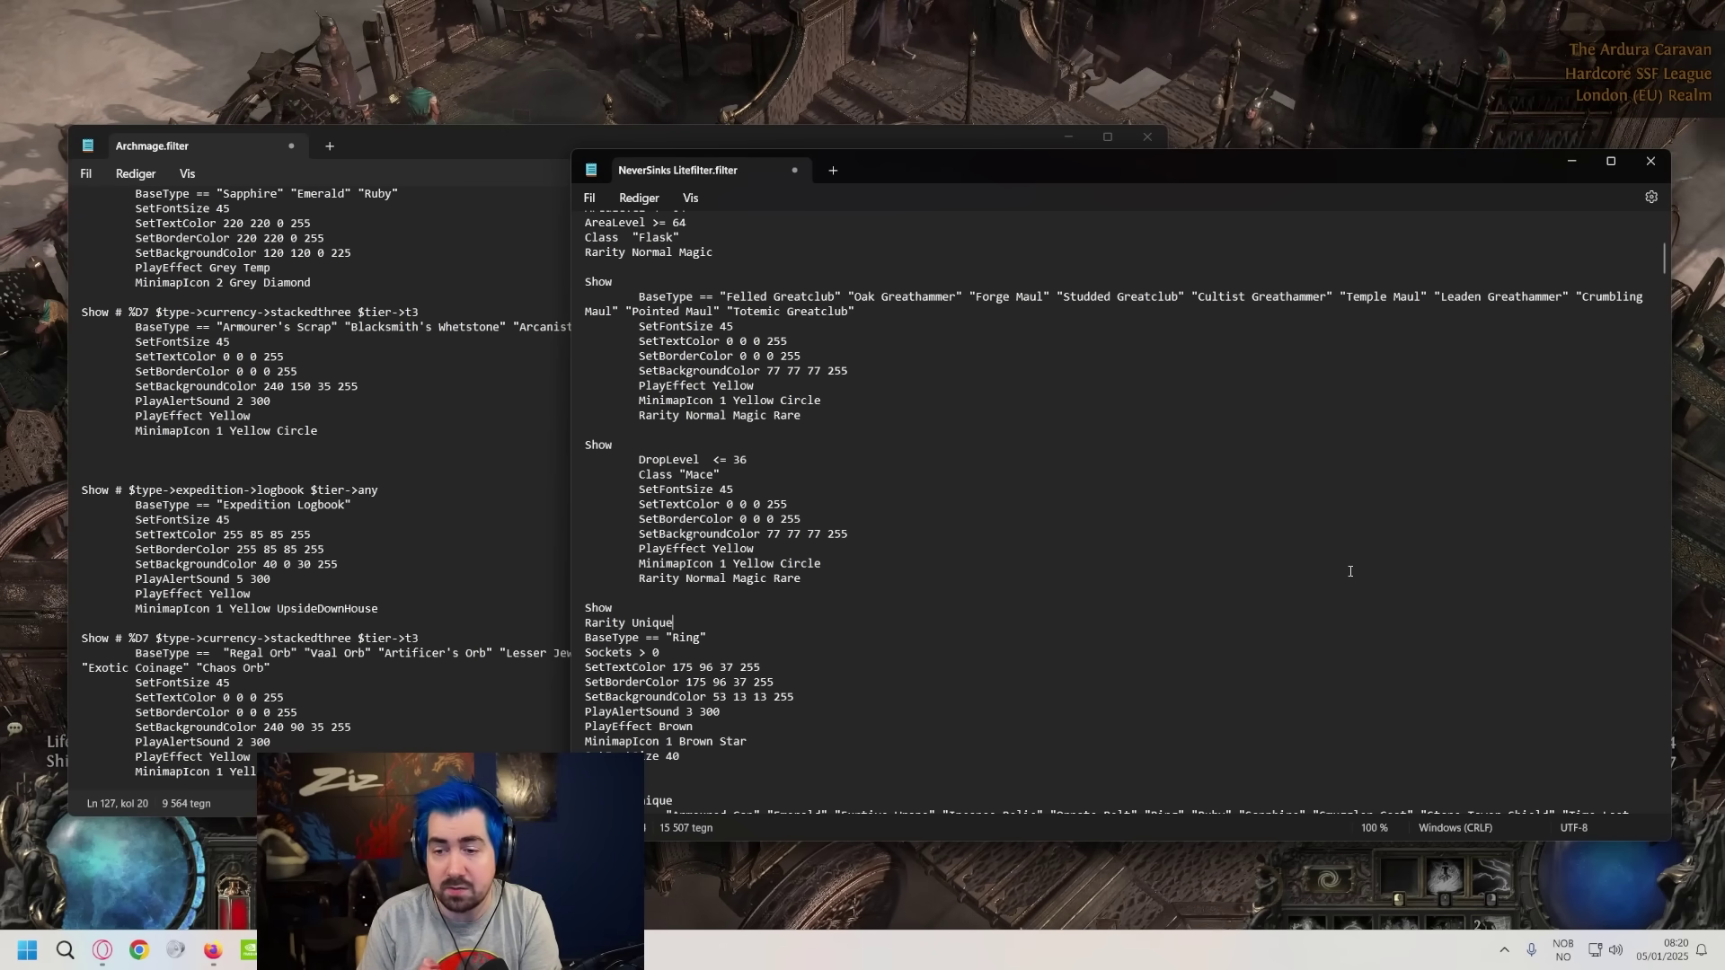
left_click_drag(251, 773, 82, 653)
left_click(82, 654)
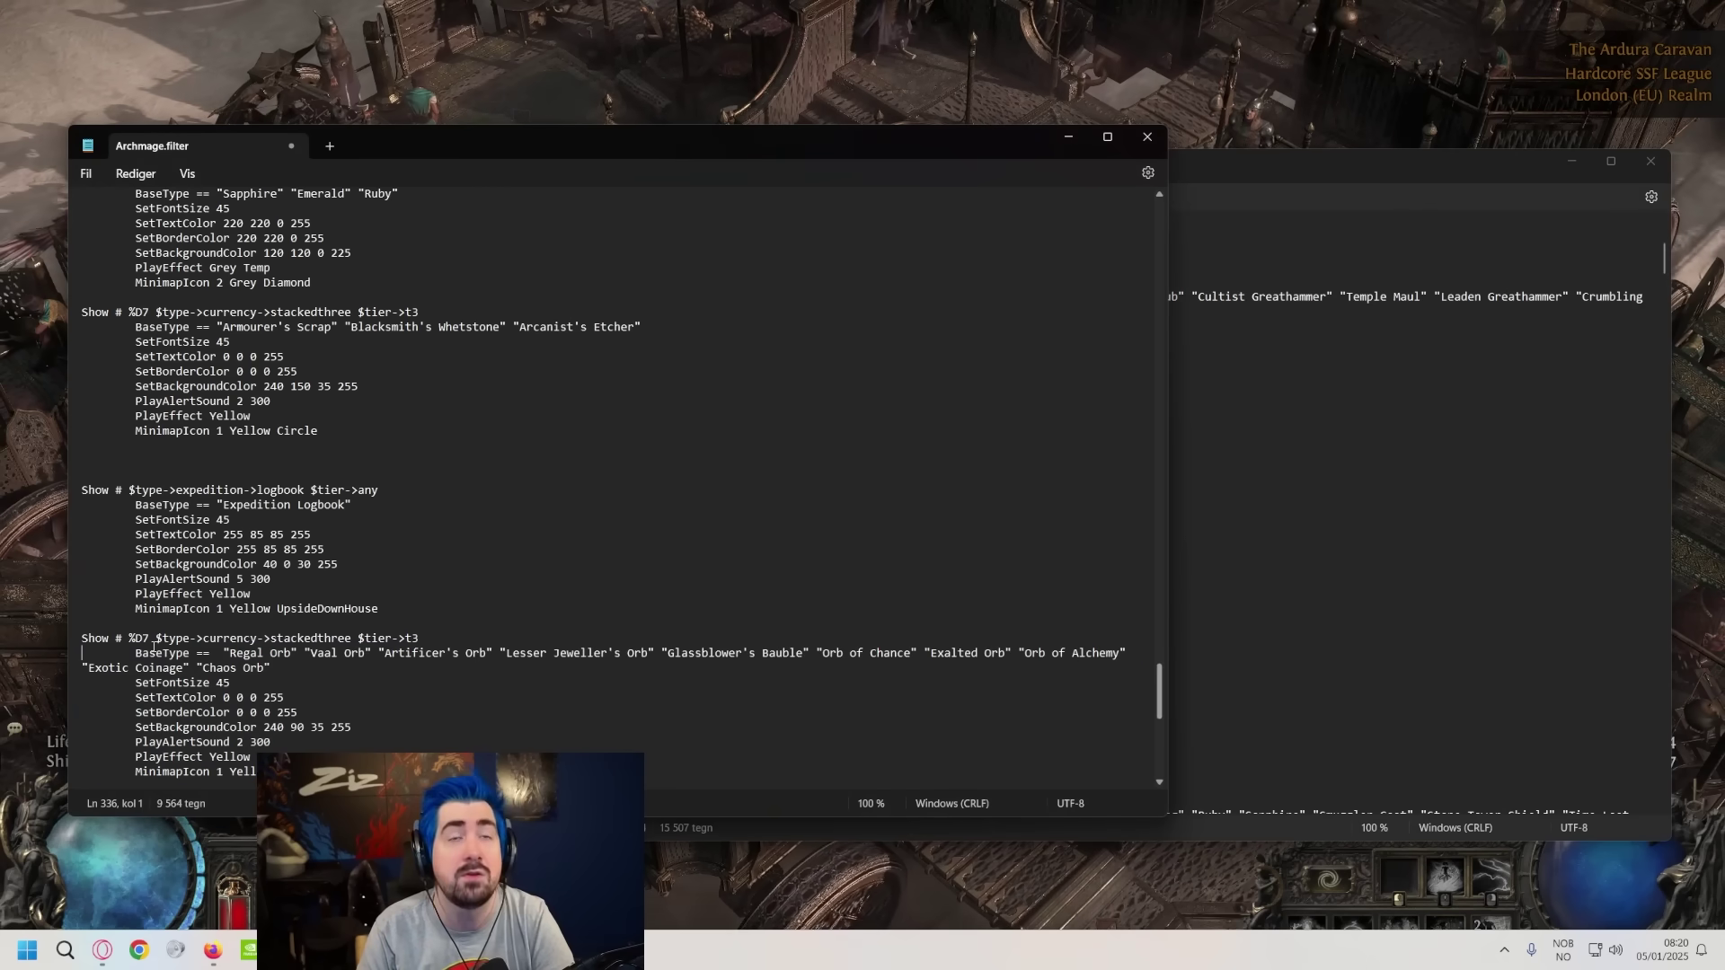
left_click(1297, 595)
left_click(407, 638)
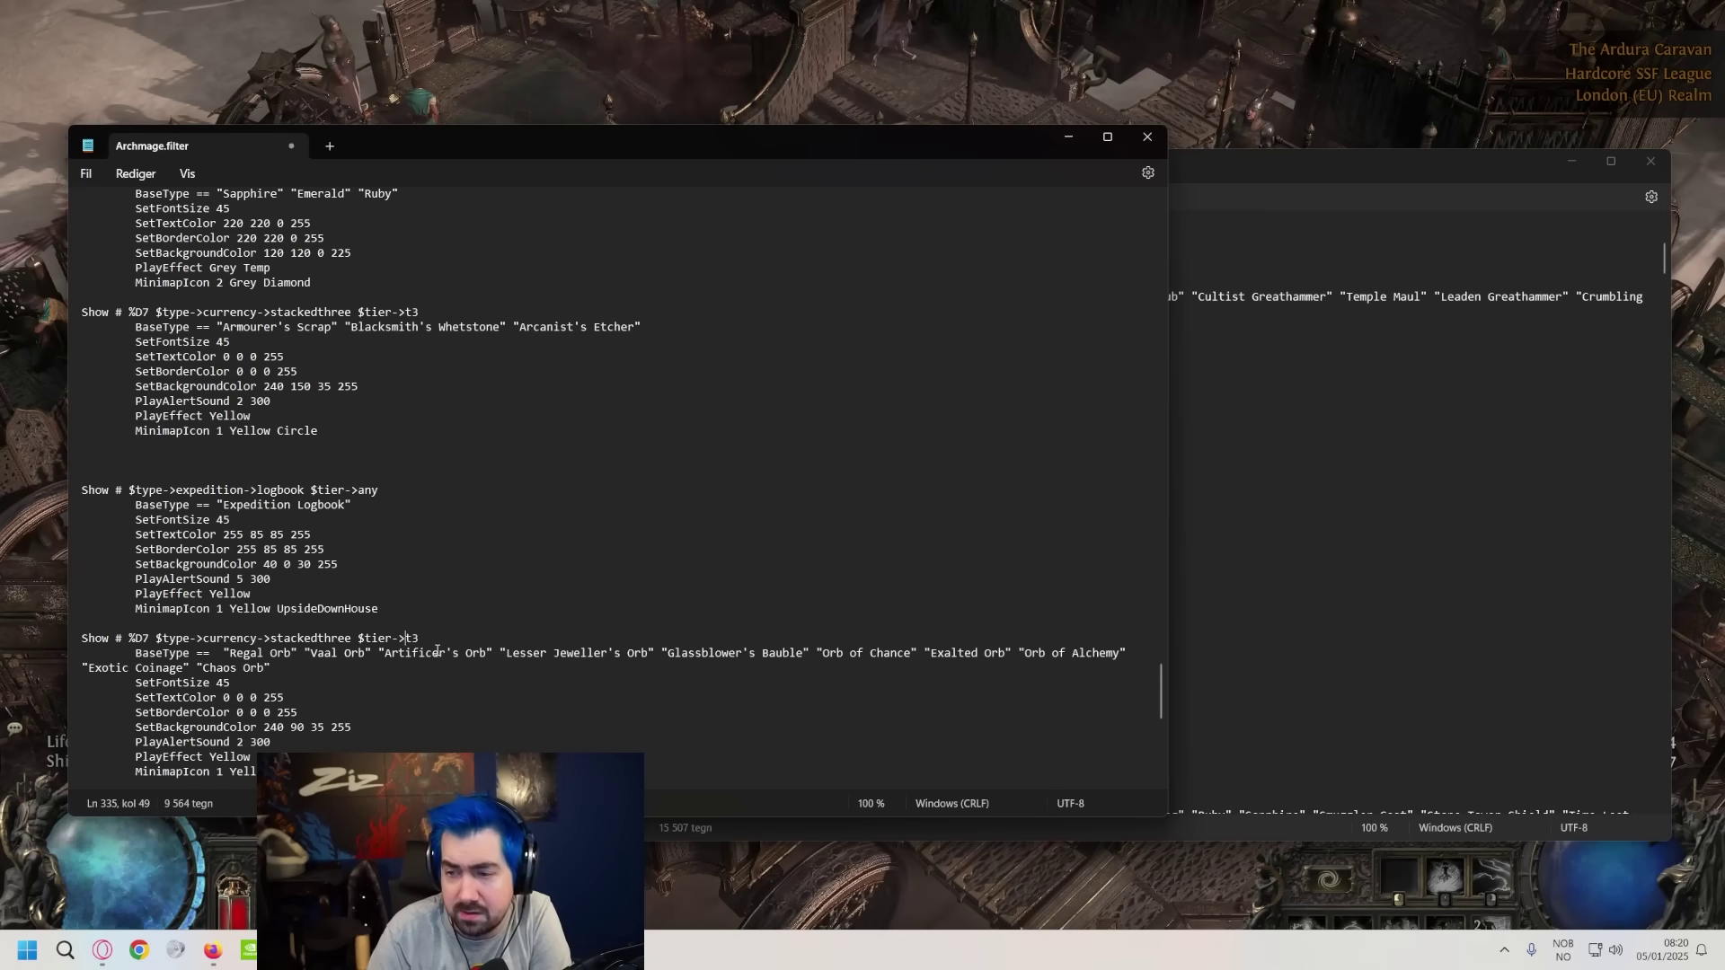
scroll(347, 568, "down", 2)
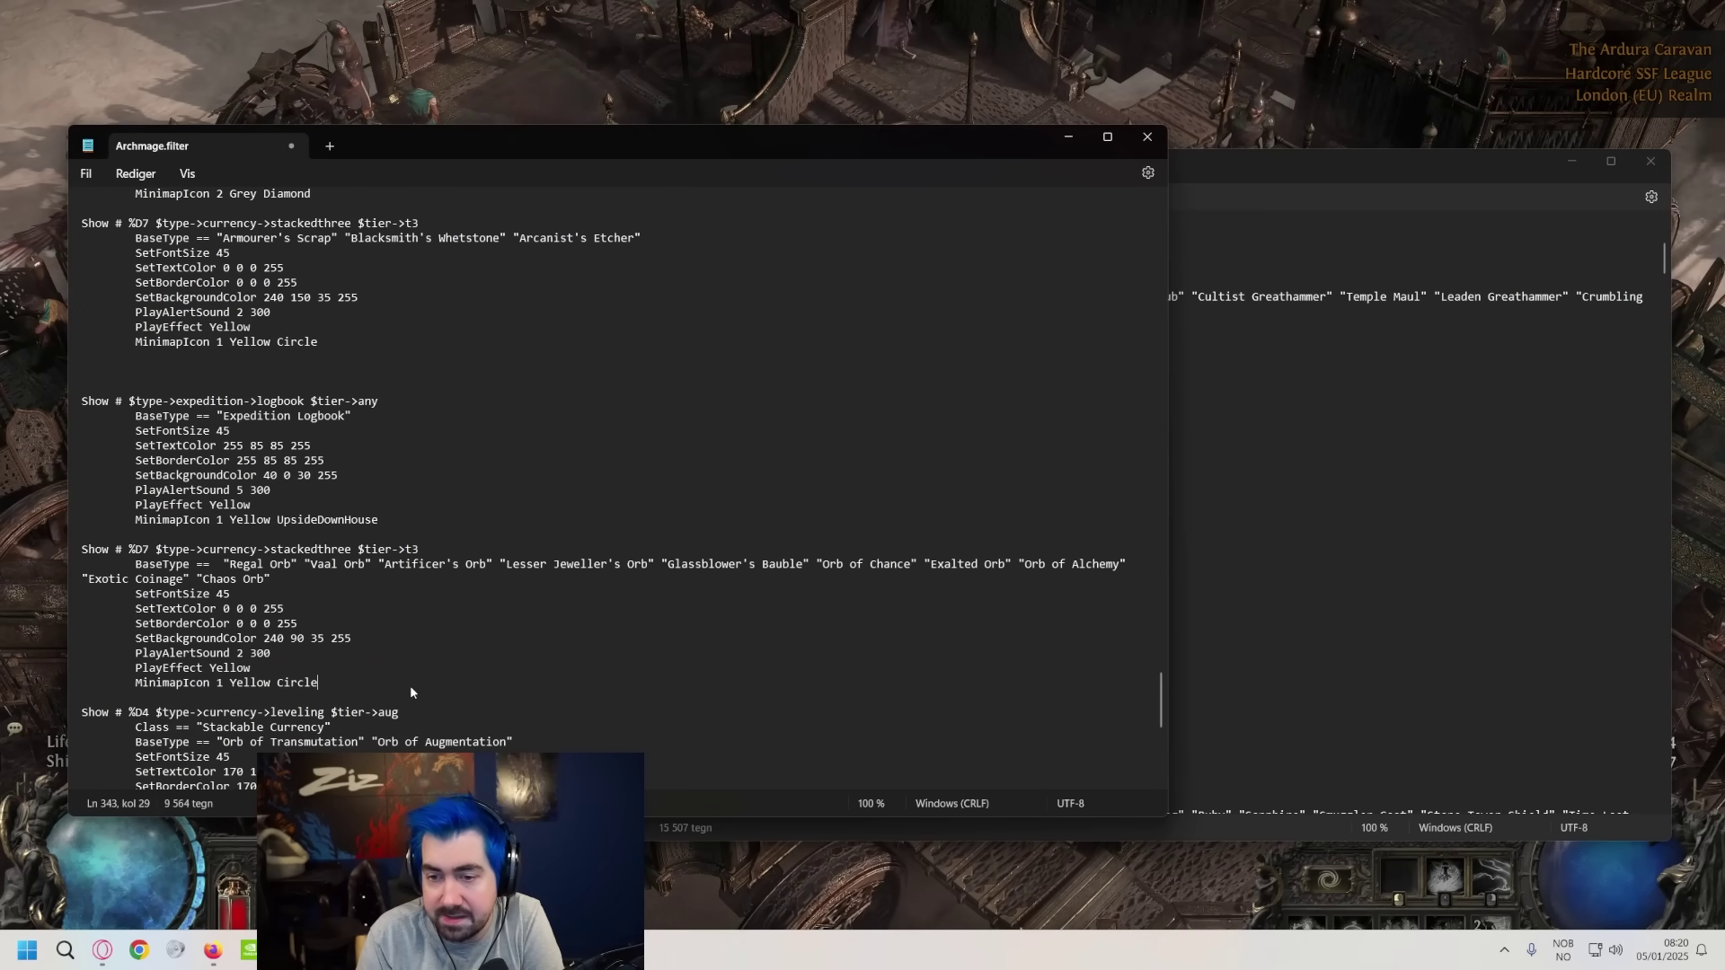
left_click(1371, 514)
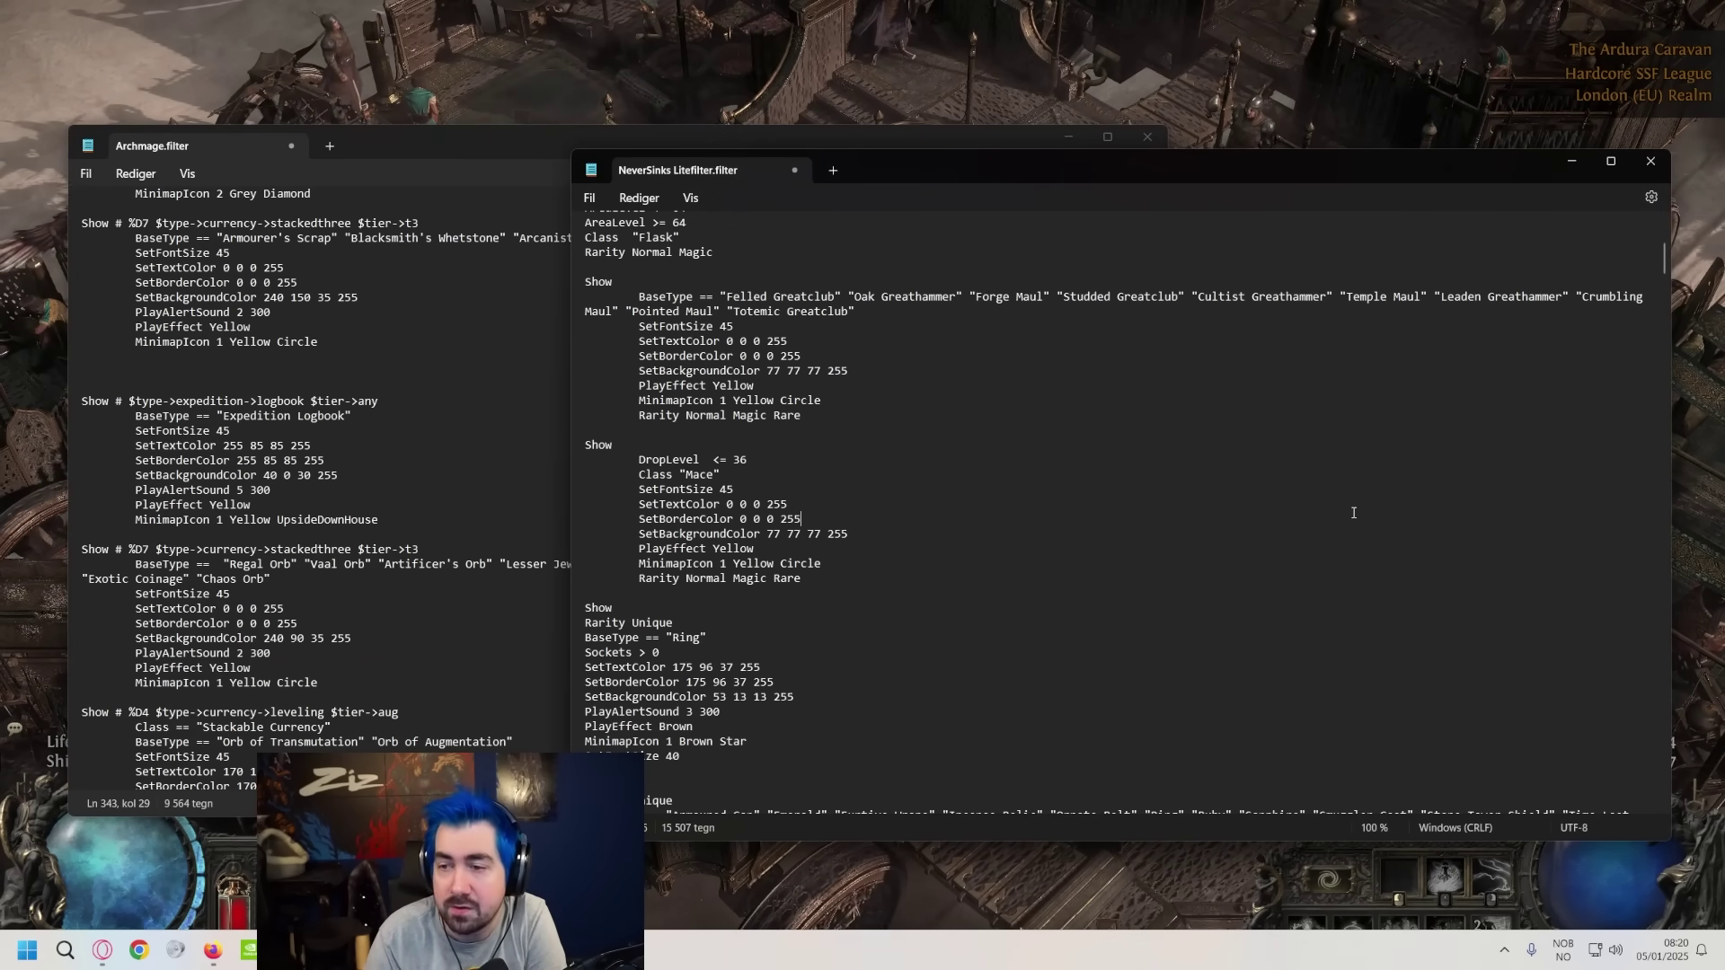
left_click_drag(318, 683, 89, 551)
left_click(86, 555)
left_click(361, 683)
left_click(87, 549)
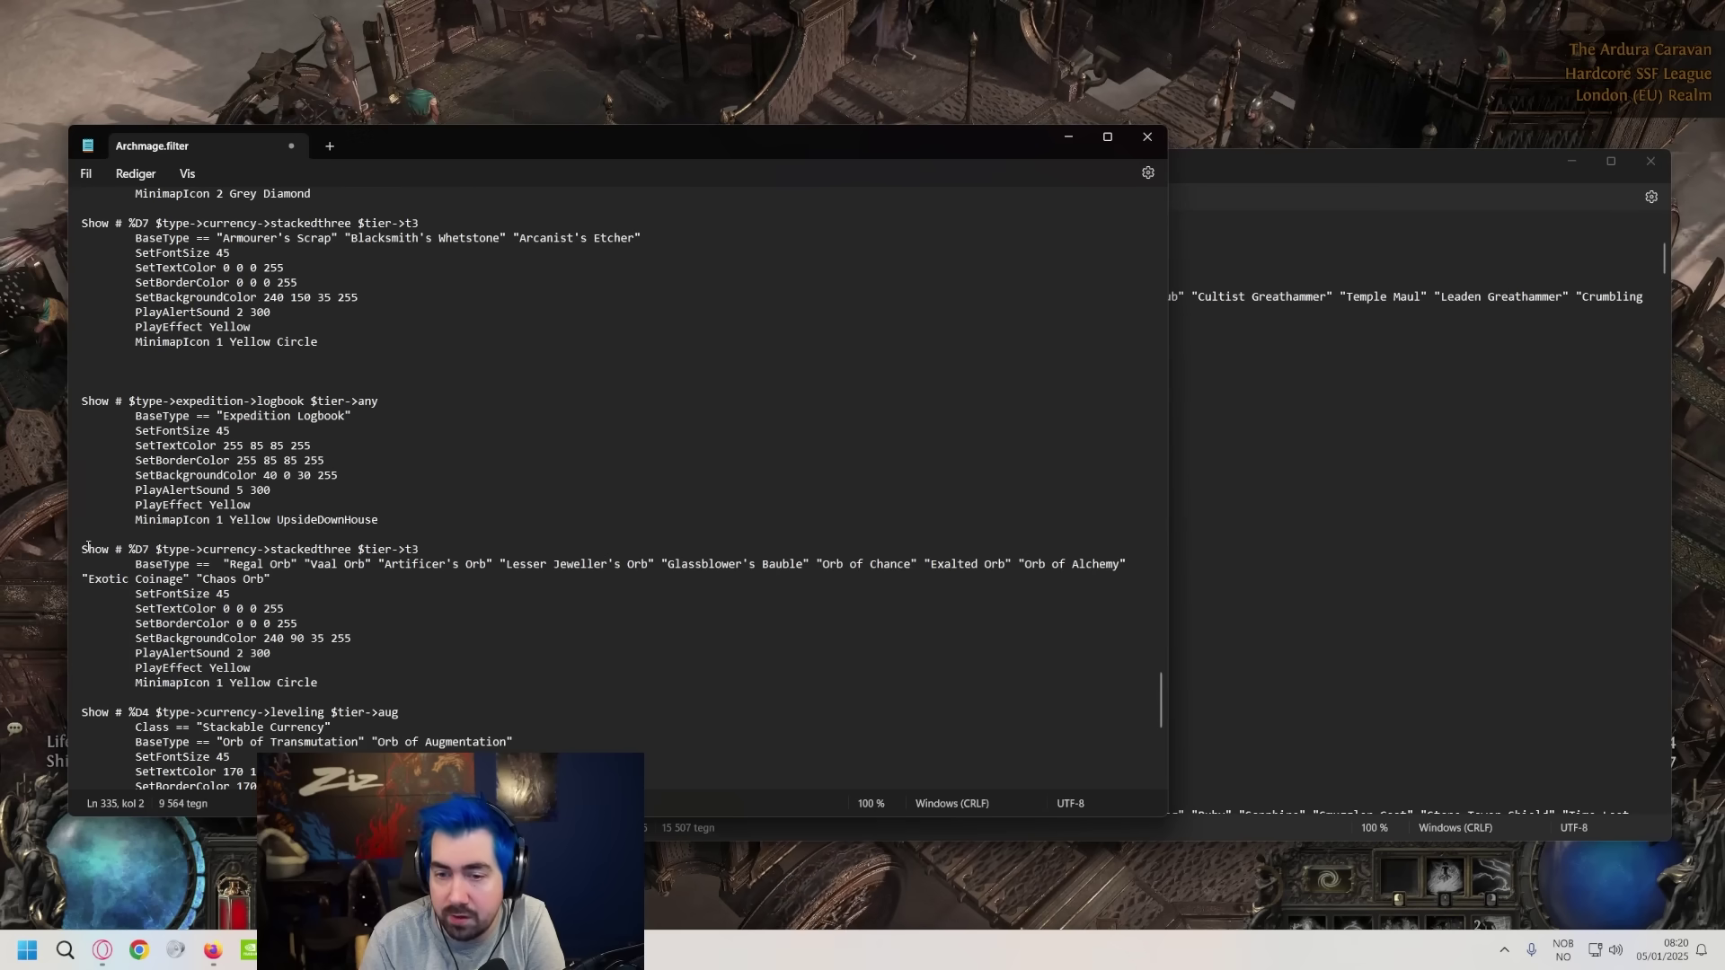